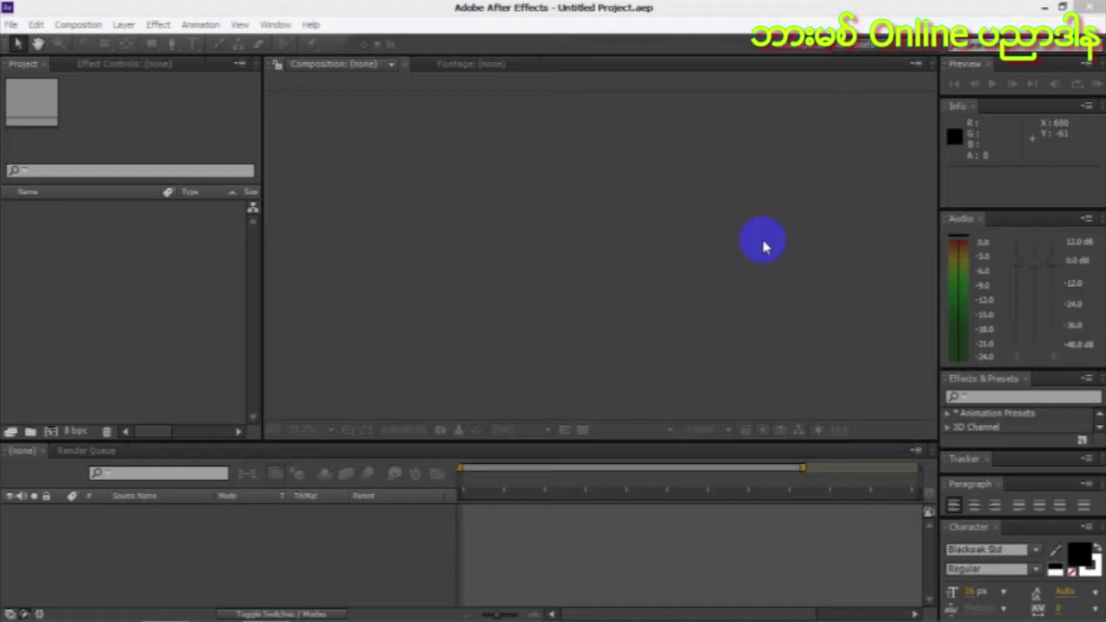
Import the footage files Model Move.mp4 and Video Model.mp4 into the project.
{"action": "right_click", "coordinate": [154, 295]}
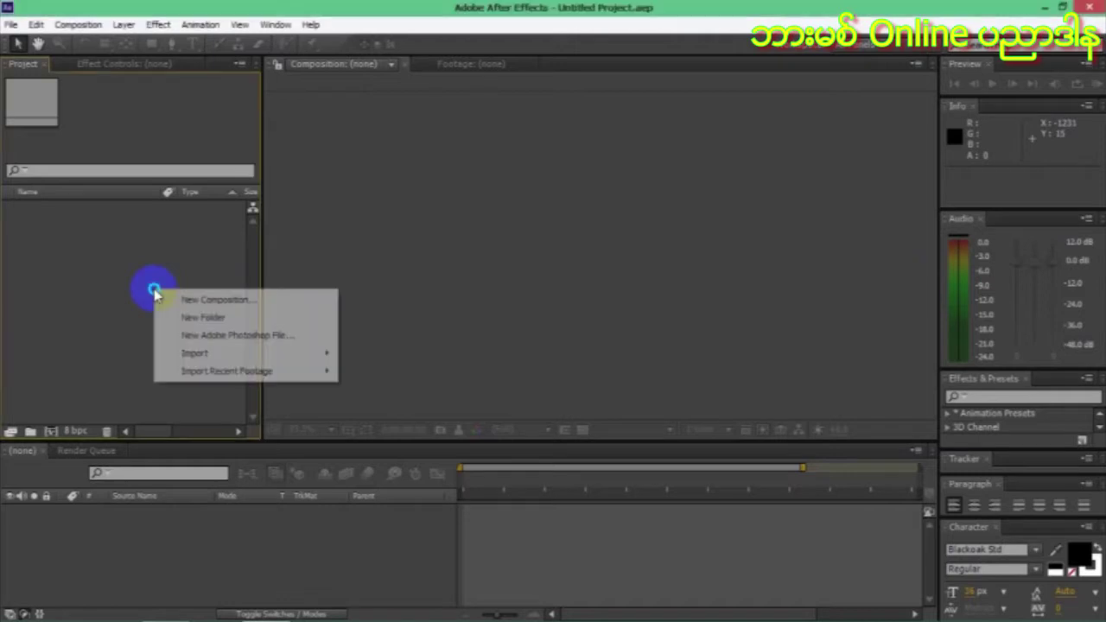
{"action": "left_click", "coordinate": [201, 353]}
{"action": "left_click", "coordinate": [371, 354]}
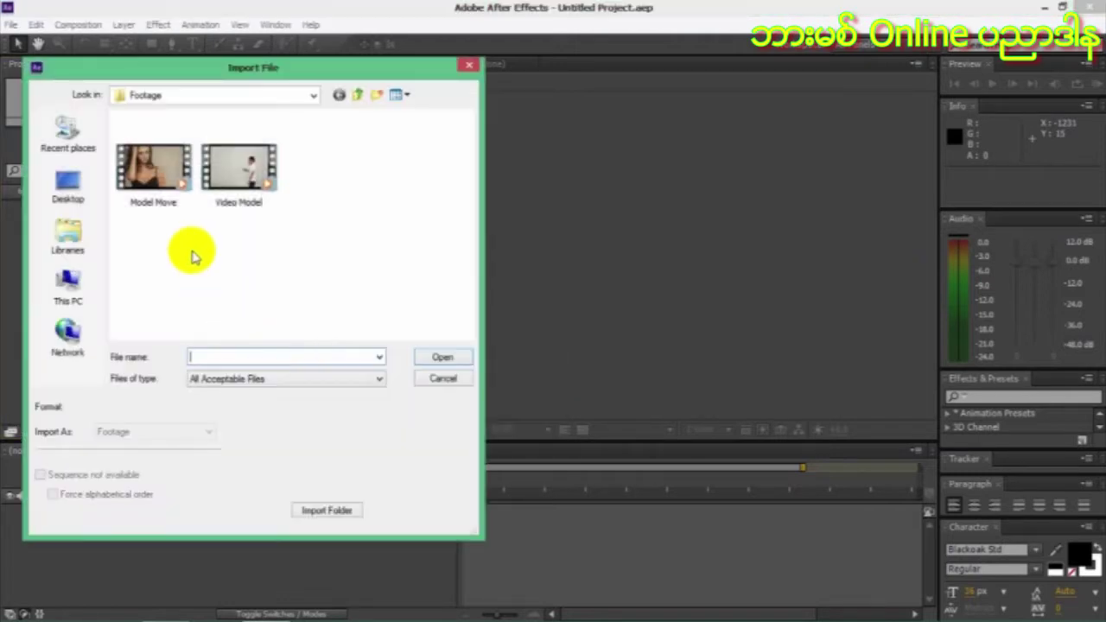
{"action": "left_click_drag", "start_coordinate": [140, 232], "coordinate": [261, 173]}
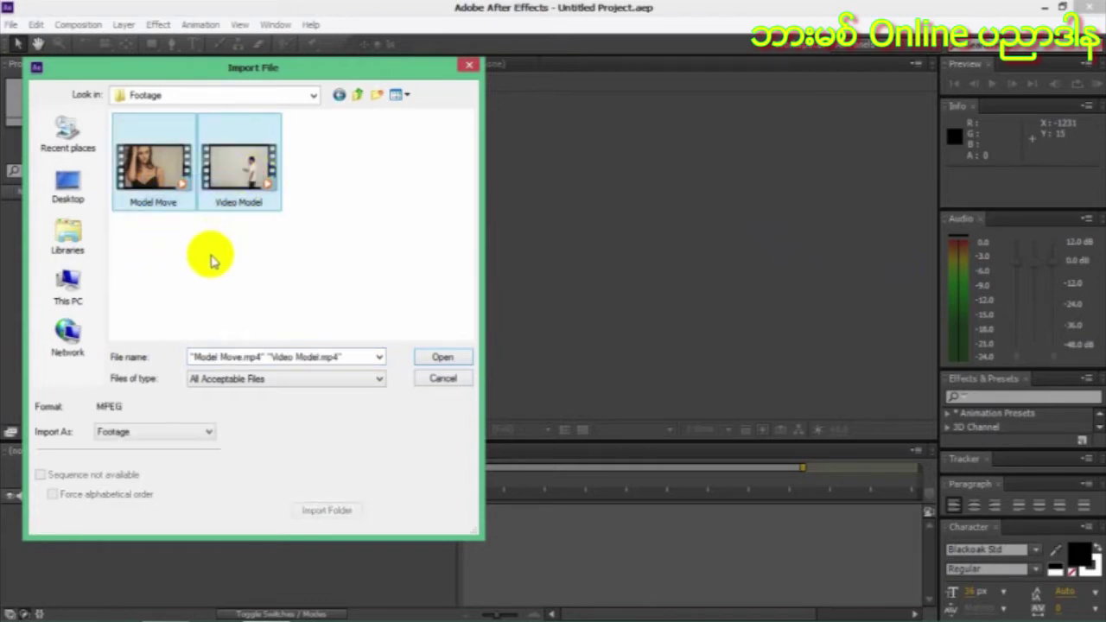
{"action": "left_click", "coordinate": [437, 358]}
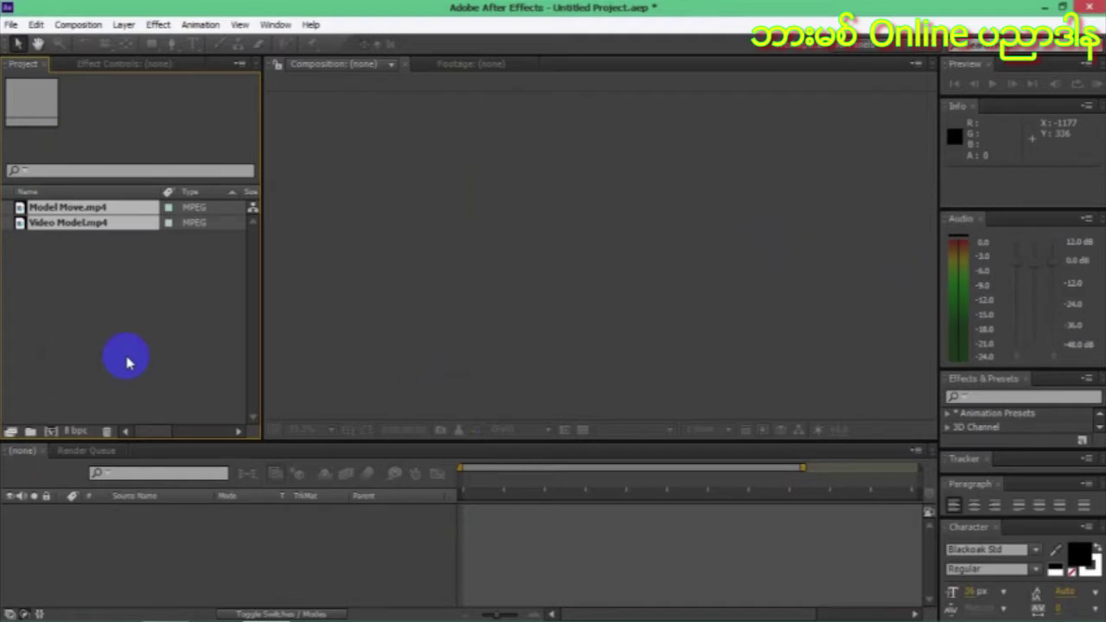
{"action": "left_click", "coordinate": [114, 311]}
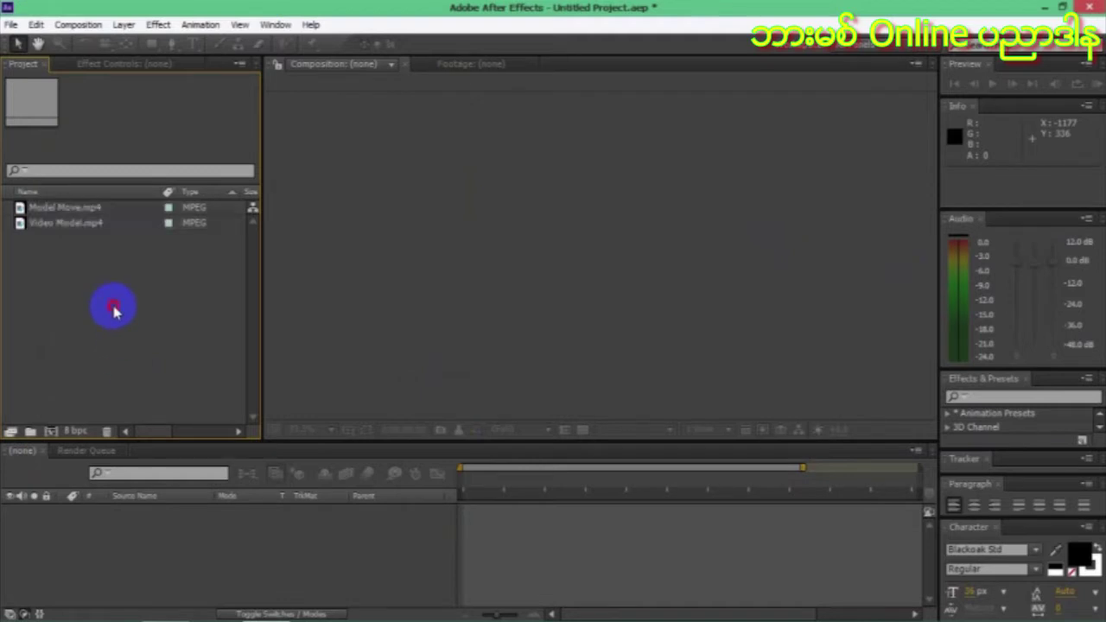
Create a composition from Video Model.mp4 and play a RAM preview of it from the first frame.
{"action": "left_click", "coordinate": [83, 226]}
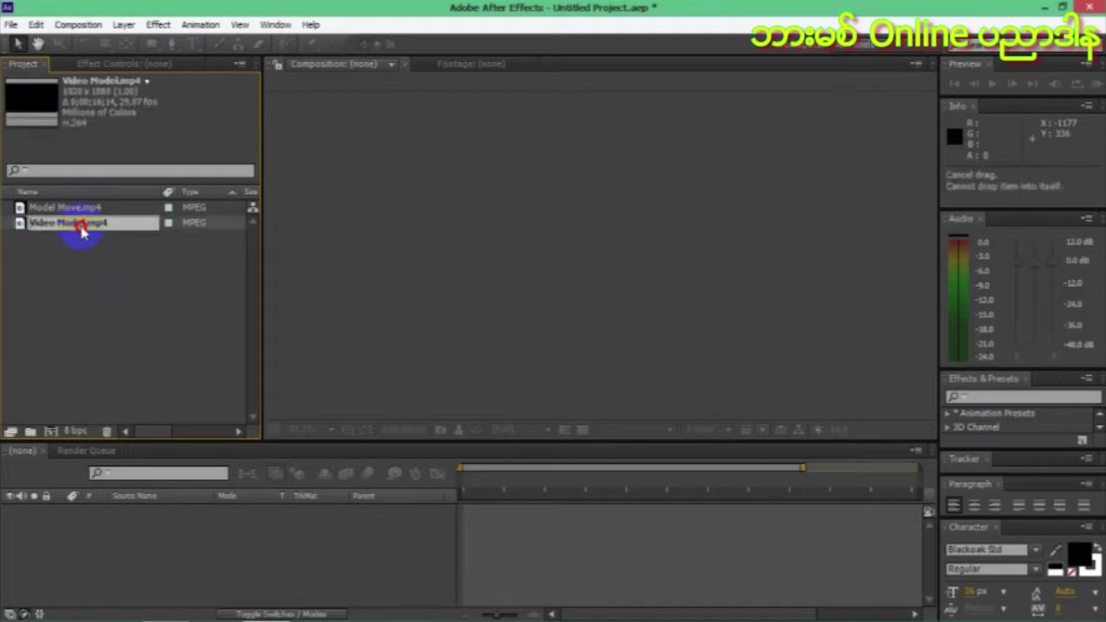
{"action": "left_click_drag", "start_coordinate": [82, 231], "coordinate": [53, 438]}
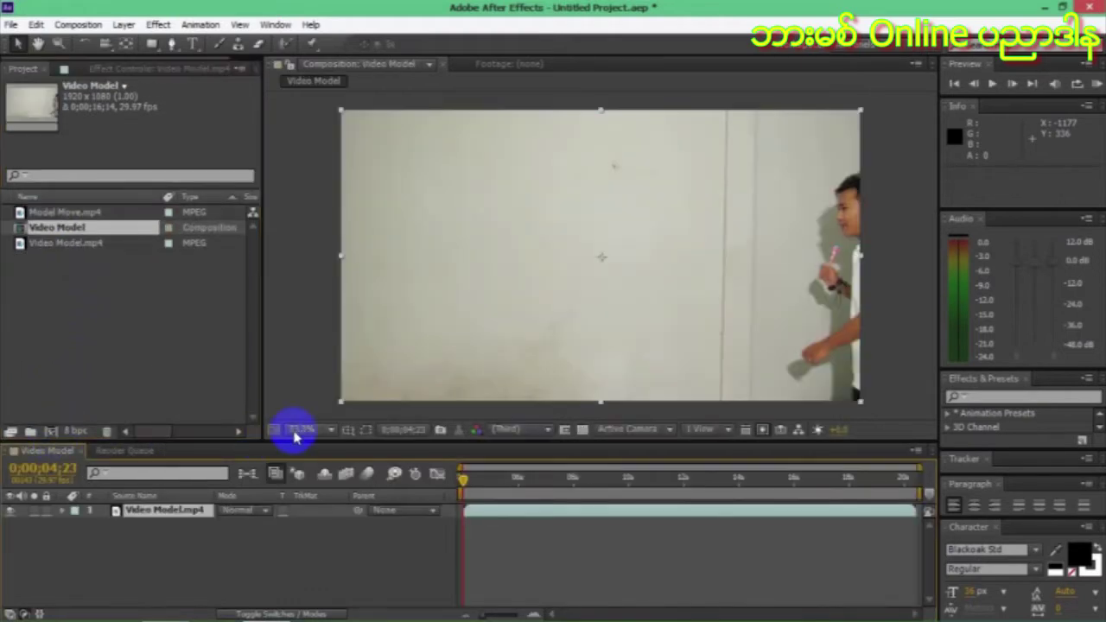
{"action": "mouse_move", "coordinate": [464, 483]}
{"action": "left_mouse_down"}
{"action": "mouse_move", "coordinate": [756, 486]}
{"action": "mouse_move", "coordinate": [901, 512]}
{"action": "mouse_move", "coordinate": [463, 477]}
{"action": "left_mouse_up"}
{"action": "left_click", "coordinate": [1095, 83]}
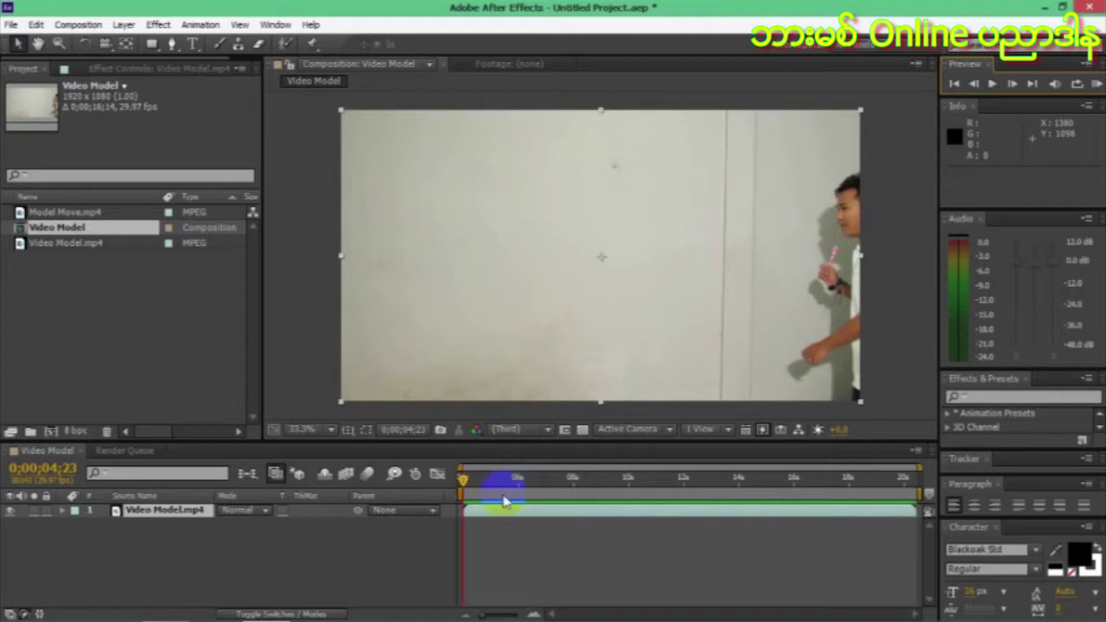
{"action": "mouse_move", "coordinate": [460, 478]}
{"action": "left_mouse_down"}
{"action": "mouse_move", "coordinate": [487, 484]}
{"action": "mouse_move", "coordinate": [458, 484]}
{"action": "left_mouse_up"}
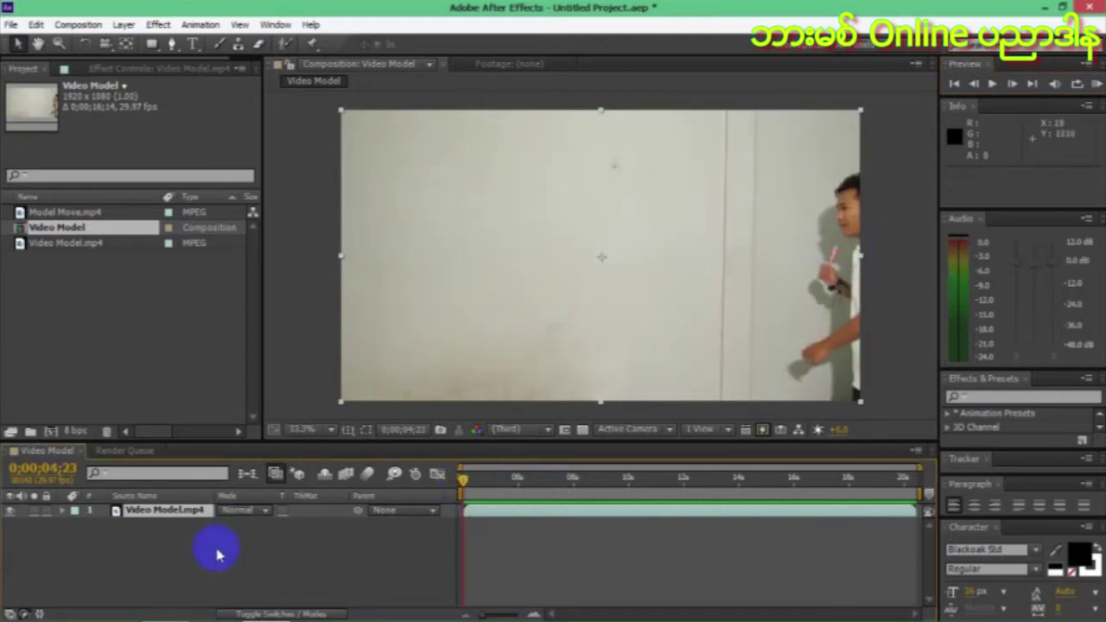
Add a black 1920 x 1080 px solid layer named CC Particle Work to the composition.
{"action": "right_click", "coordinate": [179, 547]}
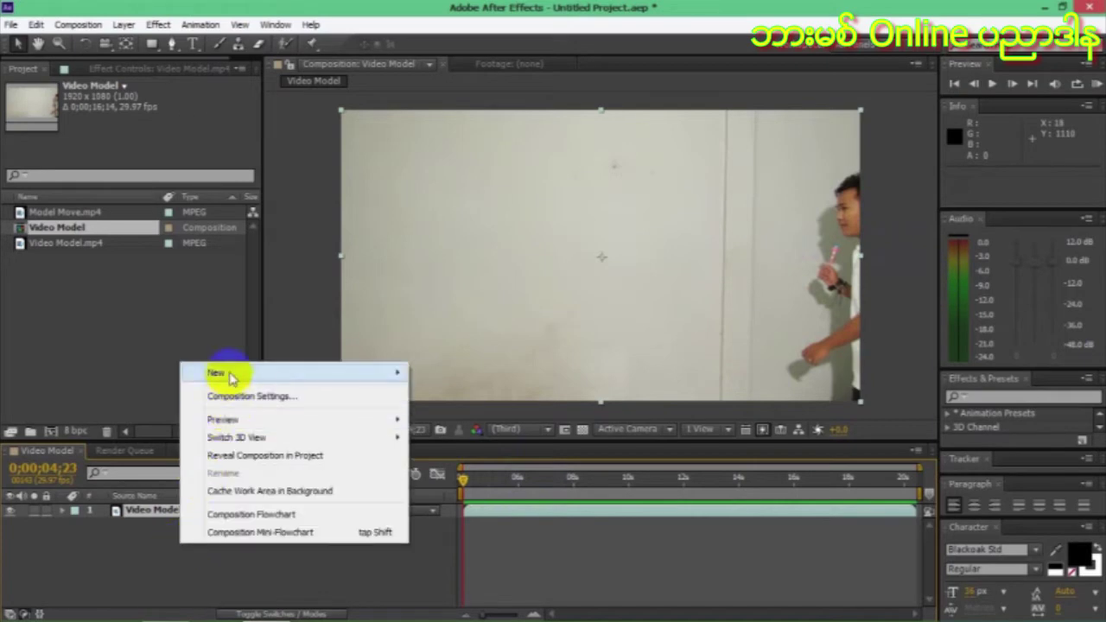
{"action": "mouse_move", "coordinate": [230, 375]}
{"action": "left_click", "coordinate": [475, 416]}
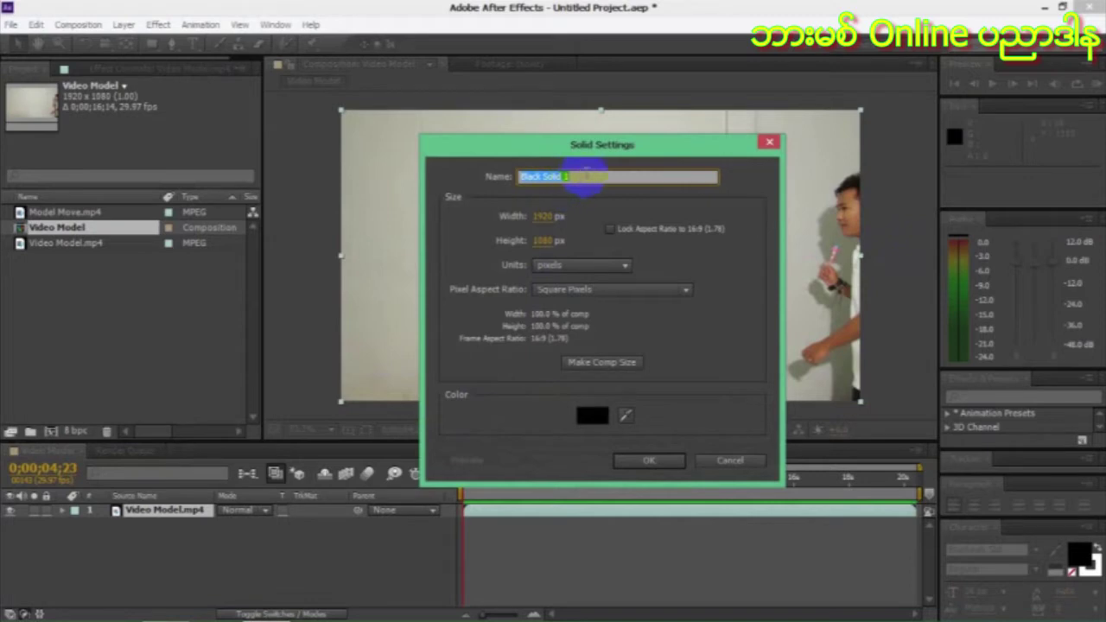
{"action": "left_click_drag", "start_coordinate": [566, 177], "coordinate": [486, 177]}
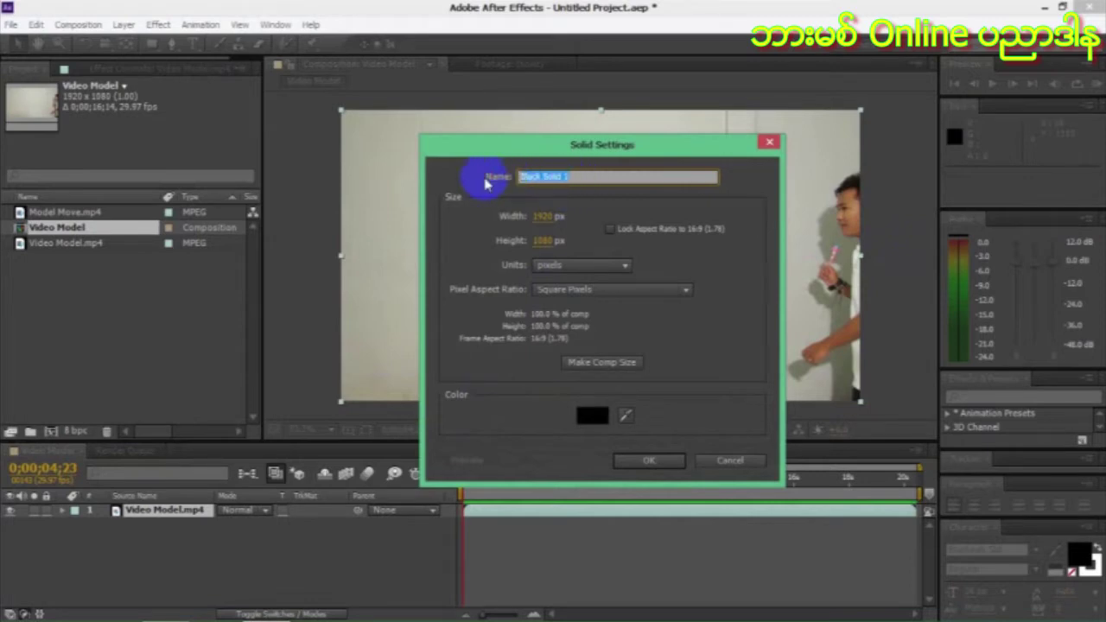
{"action": "type", "text": "C"}
{"action": "type", "text": "C Particle Work"}
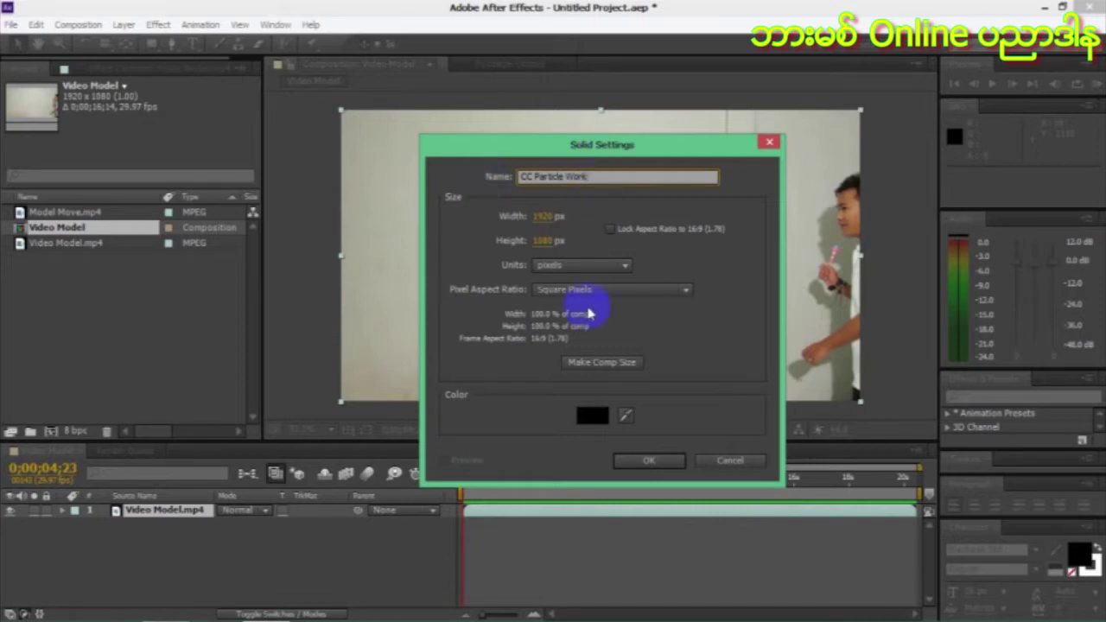
{"action": "left_click", "coordinate": [593, 417]}
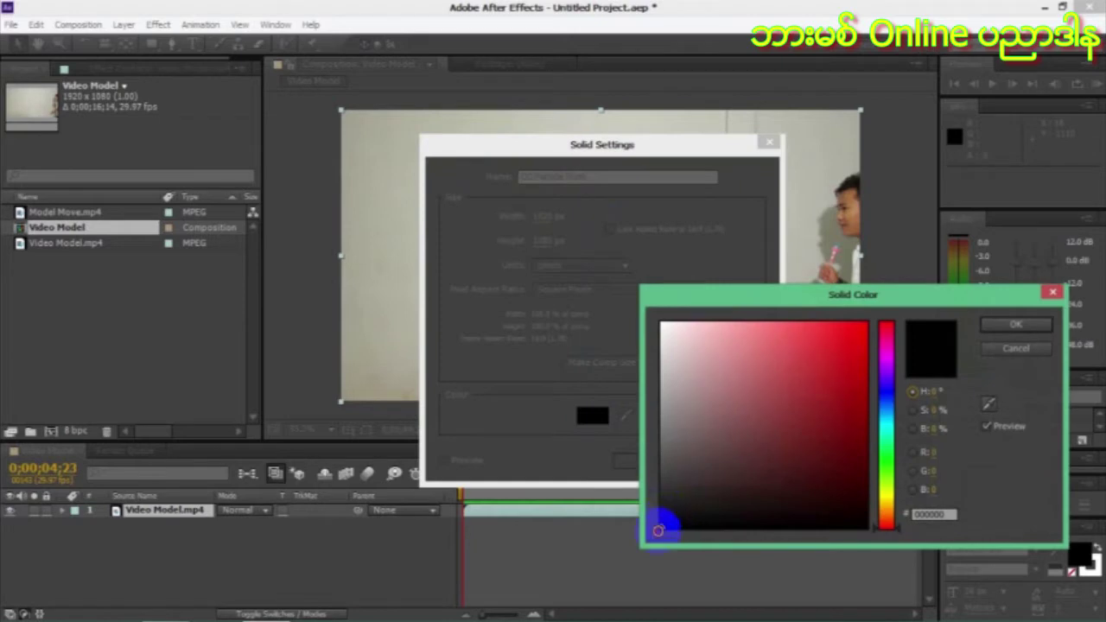
{"action": "left_click", "coordinate": [994, 328]}
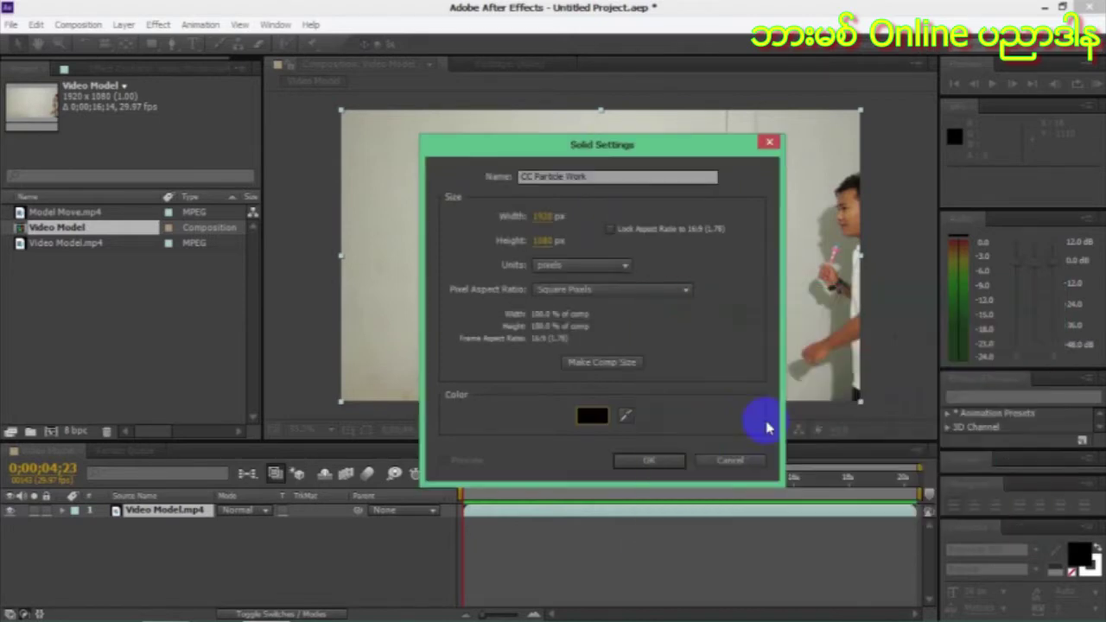
{"action": "left_click", "coordinate": [656, 461]}
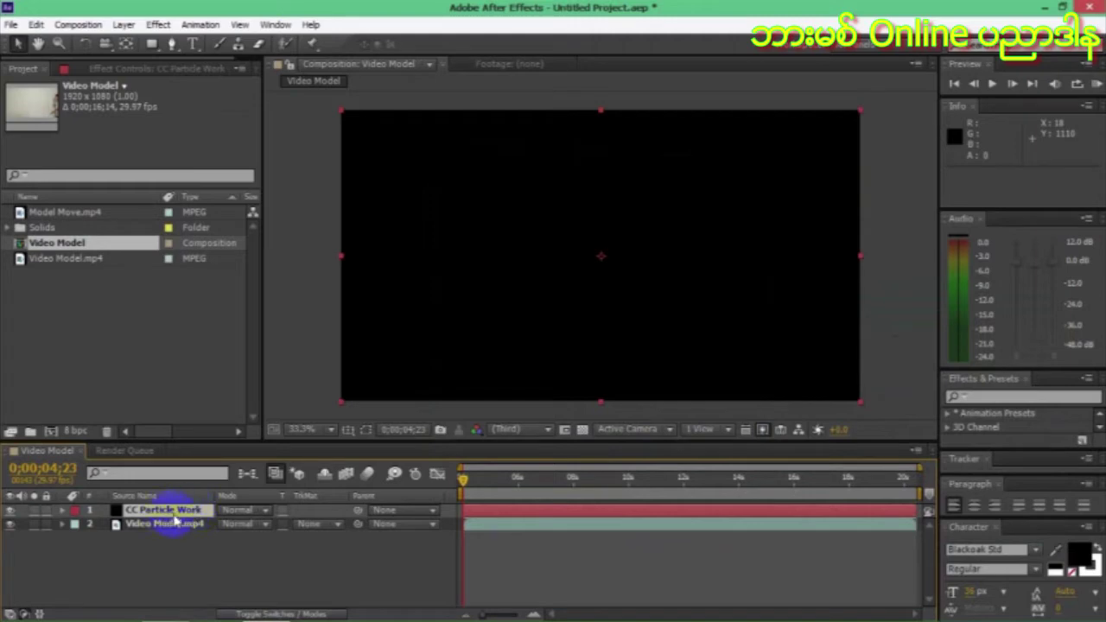
Apply the CC Particle World simulation effect to the CC Particle Work layer.
{"action": "left_click", "coordinate": [158, 24]}
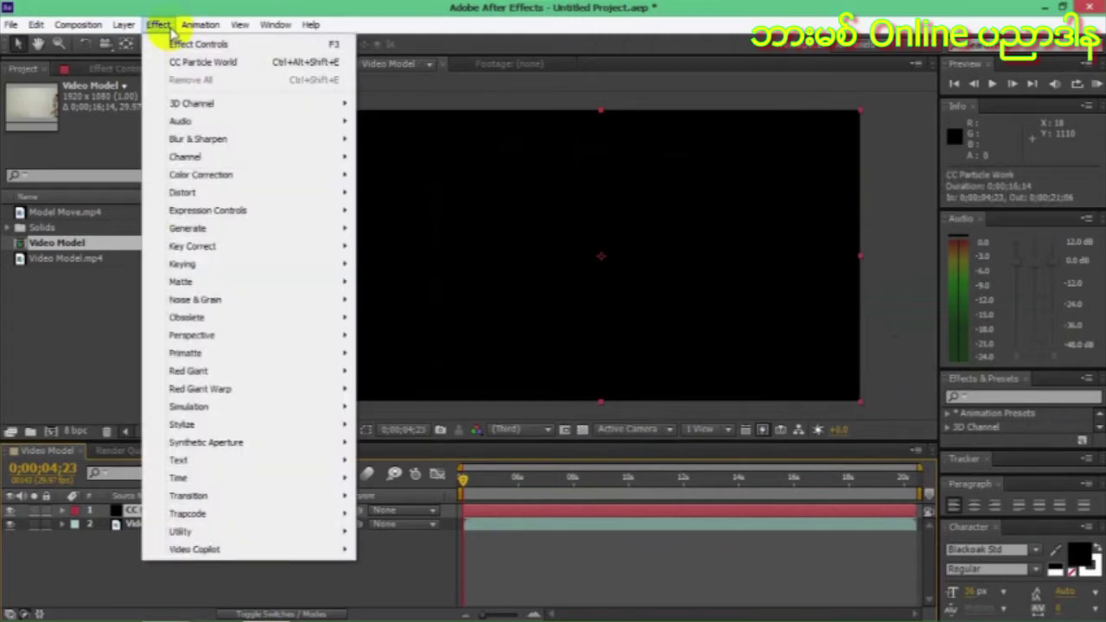
{"action": "left_click", "coordinate": [231, 407]}
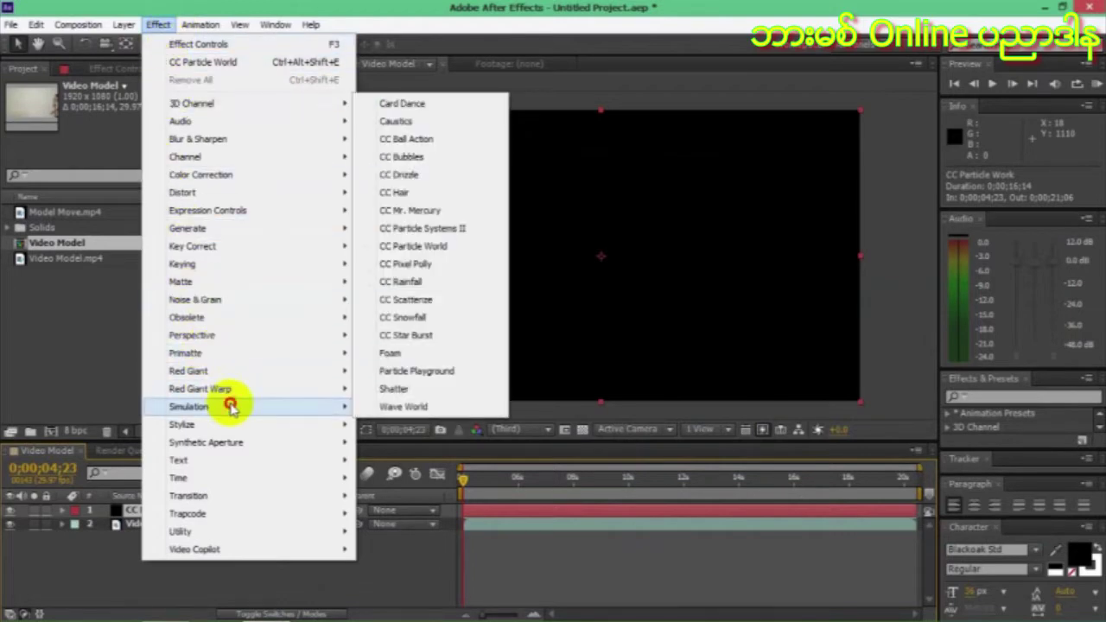
{"action": "left_click", "coordinate": [420, 249]}
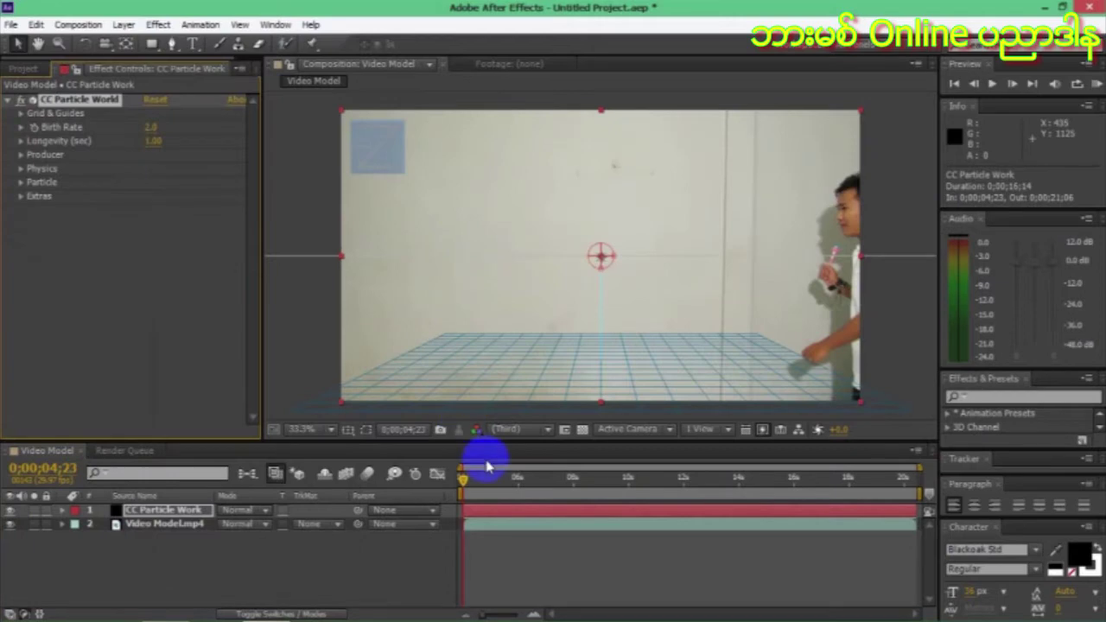
Set the particle Birth Rate to 0.5, checking the particles at 0;00;07;11, and return to the composition's start.
{"action": "left_click_drag", "start_coordinate": [469, 484], "coordinate": [535, 491]}
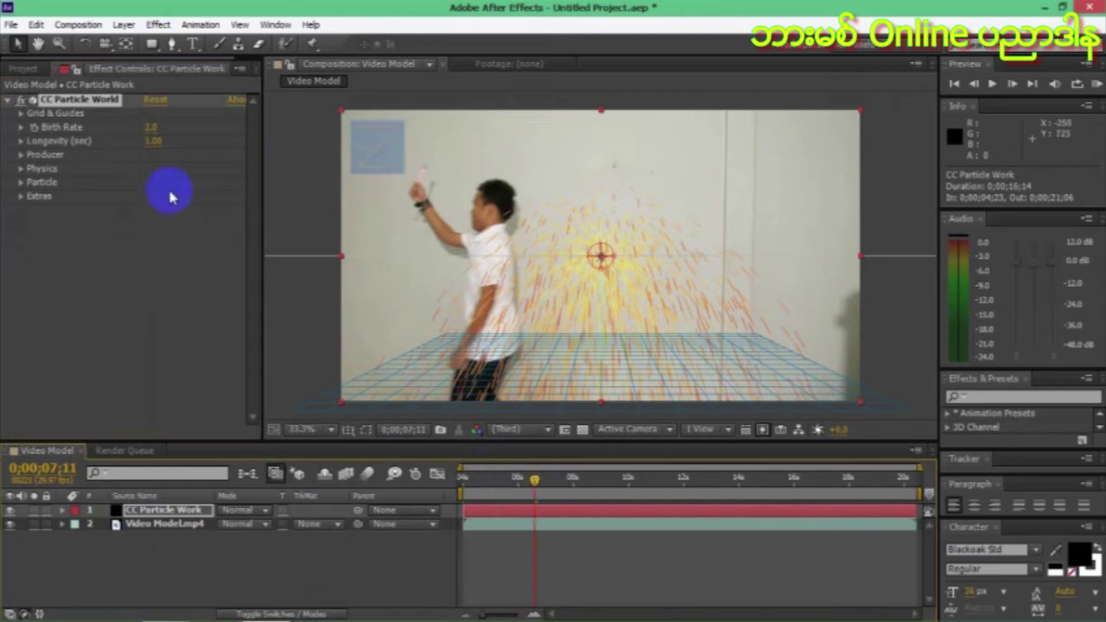
{"action": "left_click", "coordinate": [152, 130]}
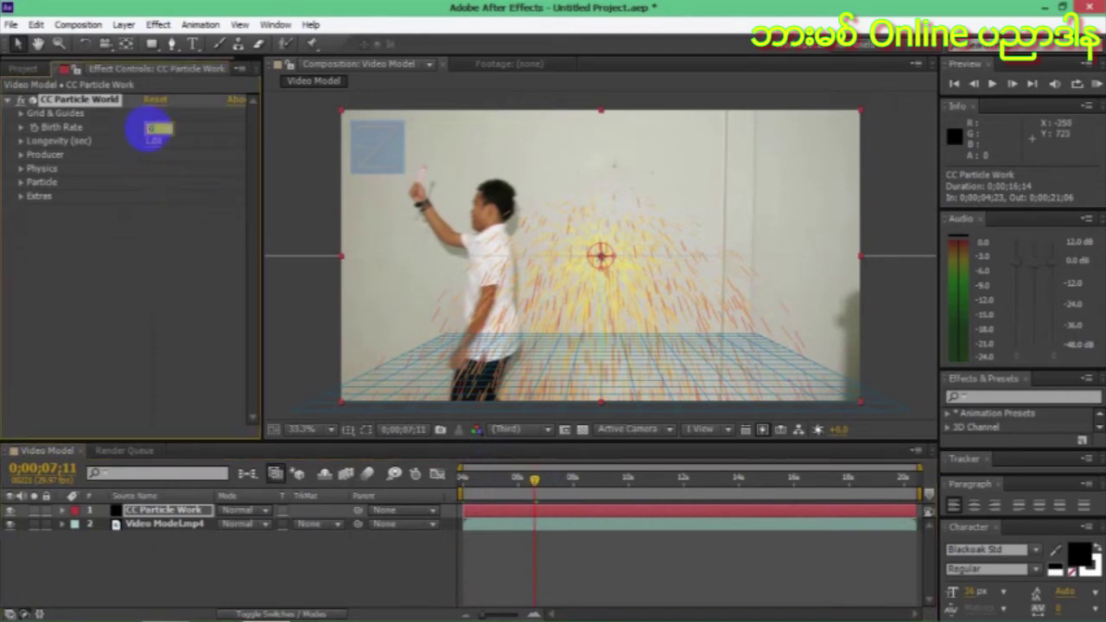
{"action": "type", "text": "0.5"}
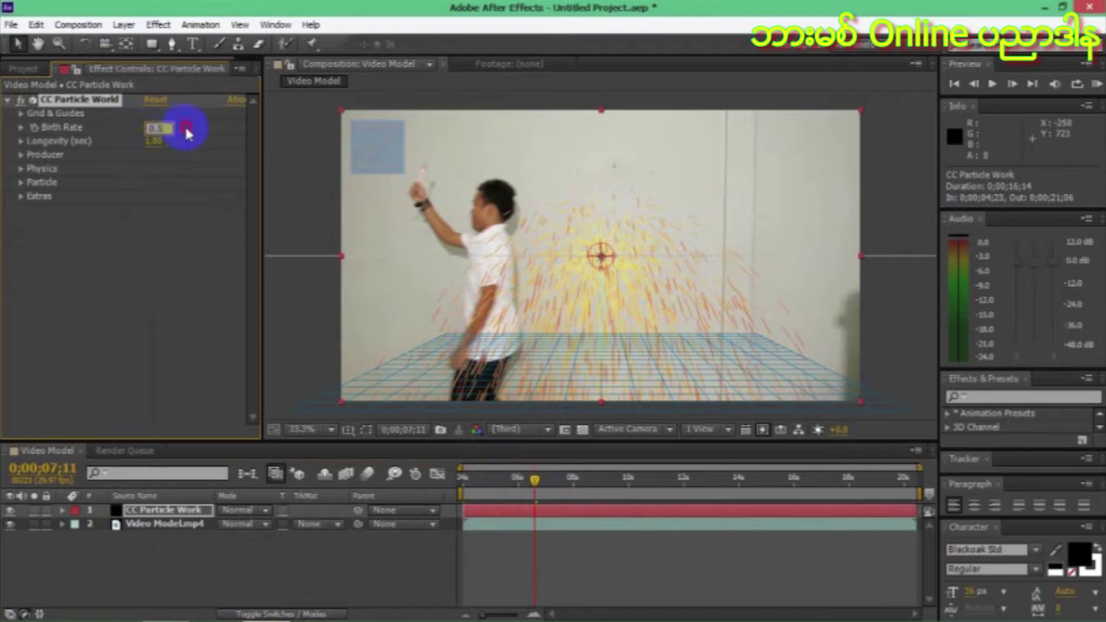
{"action": "key", "text": "Return"}
{"action": "left_click_drag", "start_coordinate": [535, 482], "coordinate": [458, 483]}
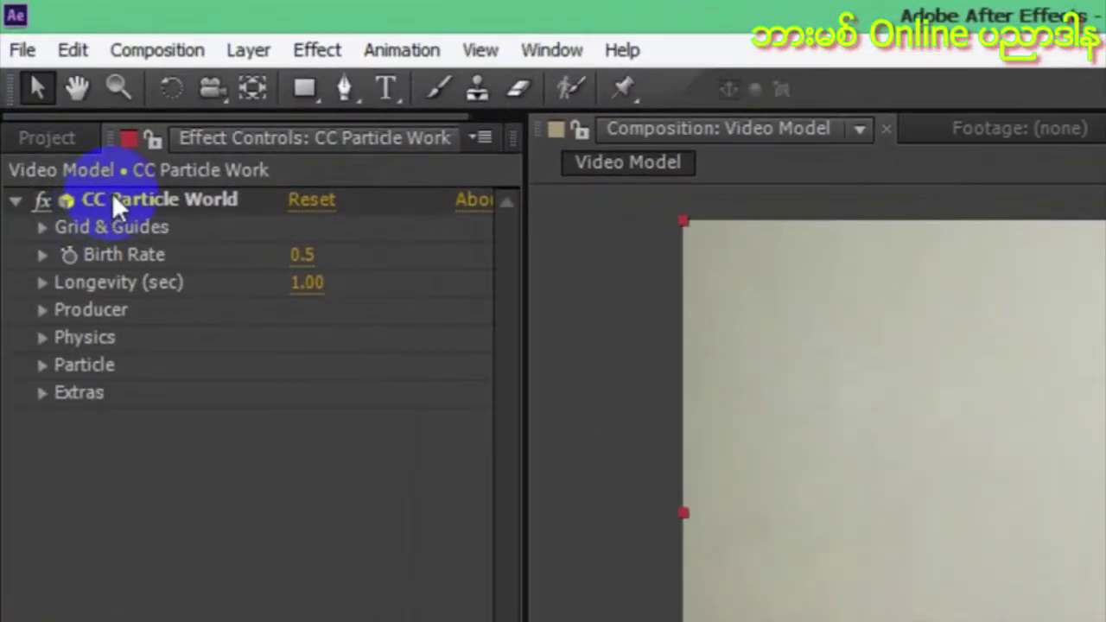
Show the CC Particle World controls in the composition and move the producer point onto the man's wand, at about X 0.45, Y -0.01.
{"action": "left_click", "coordinate": [115, 200]}
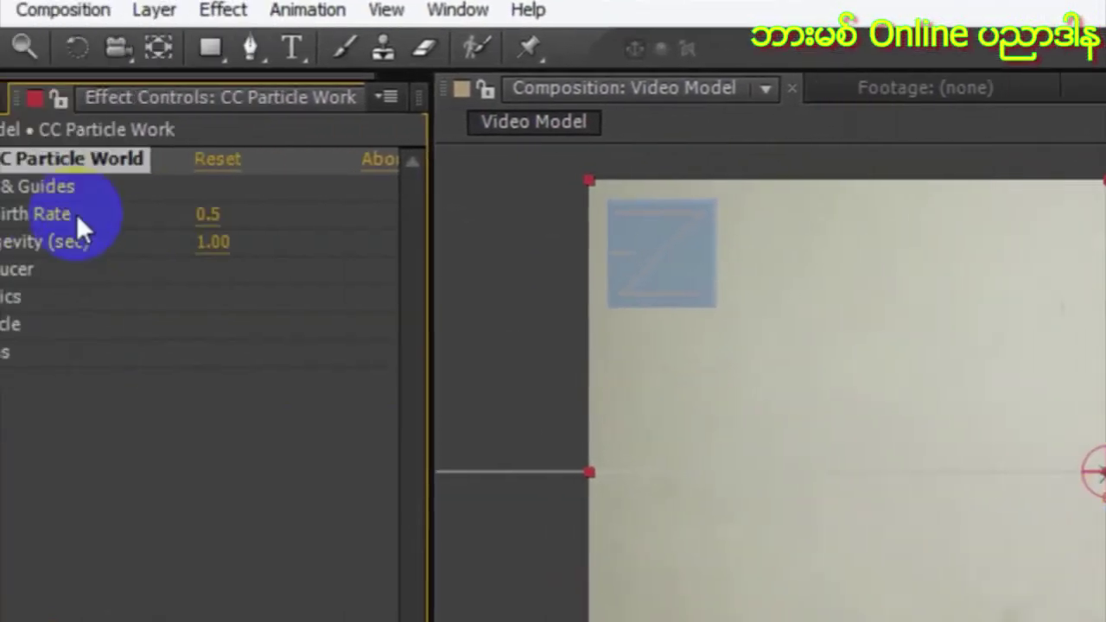
{"action": "left_click", "coordinate": [171, 445]}
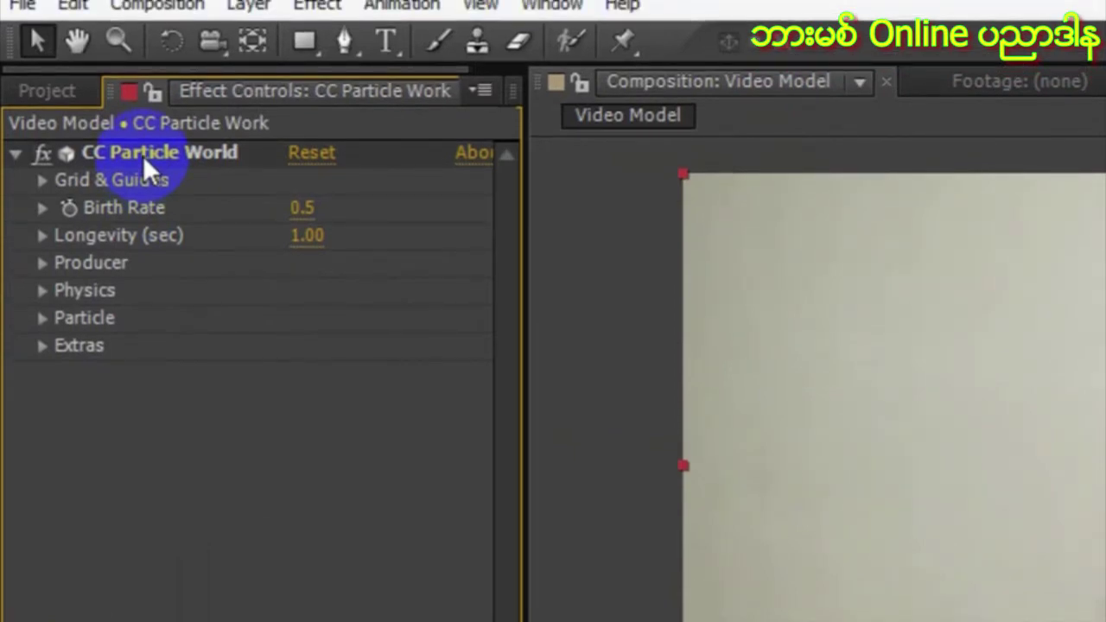
{"action": "left_click", "coordinate": [143, 156]}
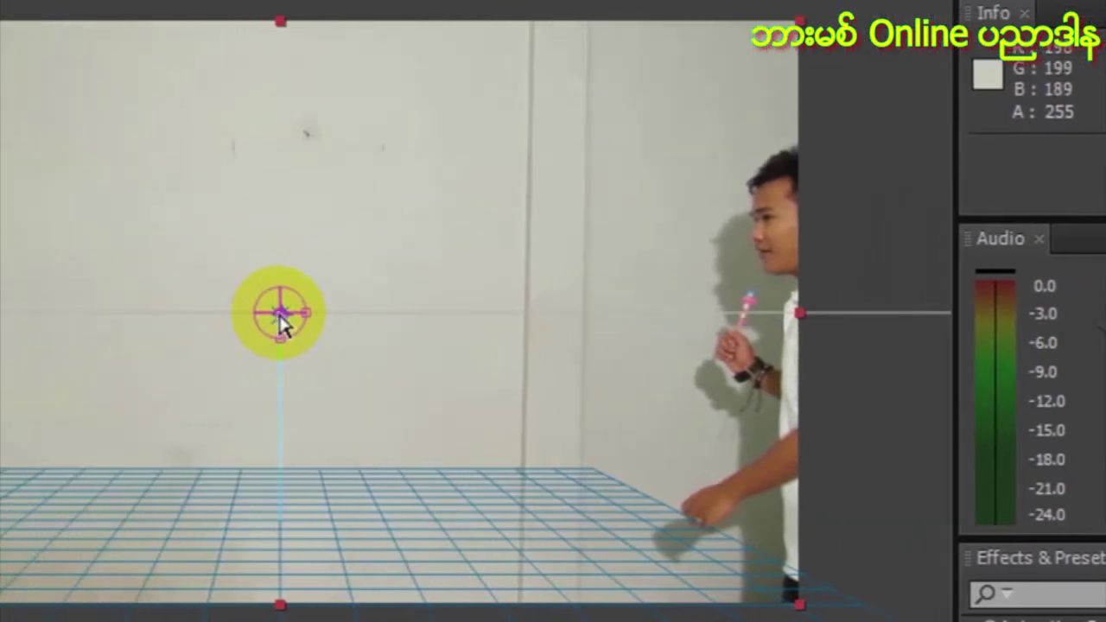
{"action": "mouse_move", "coordinate": [282, 324]}
{"action": "left_mouse_down"}
{"action": "mouse_move", "coordinate": [659, 302]}
{"action": "mouse_move", "coordinate": [745, 303]}
{"action": "mouse_move", "coordinate": [755, 316]}
{"action": "mouse_move", "coordinate": [724, 328]}
{"action": "mouse_move", "coordinate": [747, 301]}
{"action": "mouse_move", "coordinate": [740, 309]}
{"action": "mouse_move", "coordinate": [772, 318]}
{"action": "mouse_move", "coordinate": [751, 303]}
{"action": "mouse_move", "coordinate": [713, 326]}
{"action": "mouse_move", "coordinate": [751, 306]}
{"action": "left_mouse_up"}
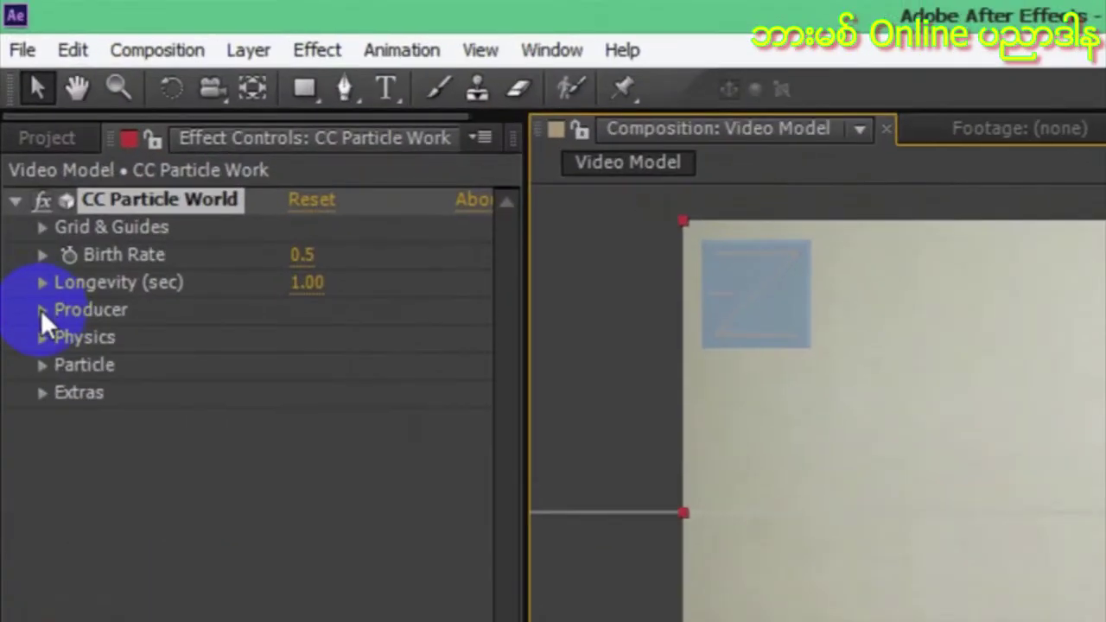
Expand the Producer settings and enable keyframing for Position X and Position Y at 0;00;04;23.
{"action": "left_click", "coordinate": [21, 154]}
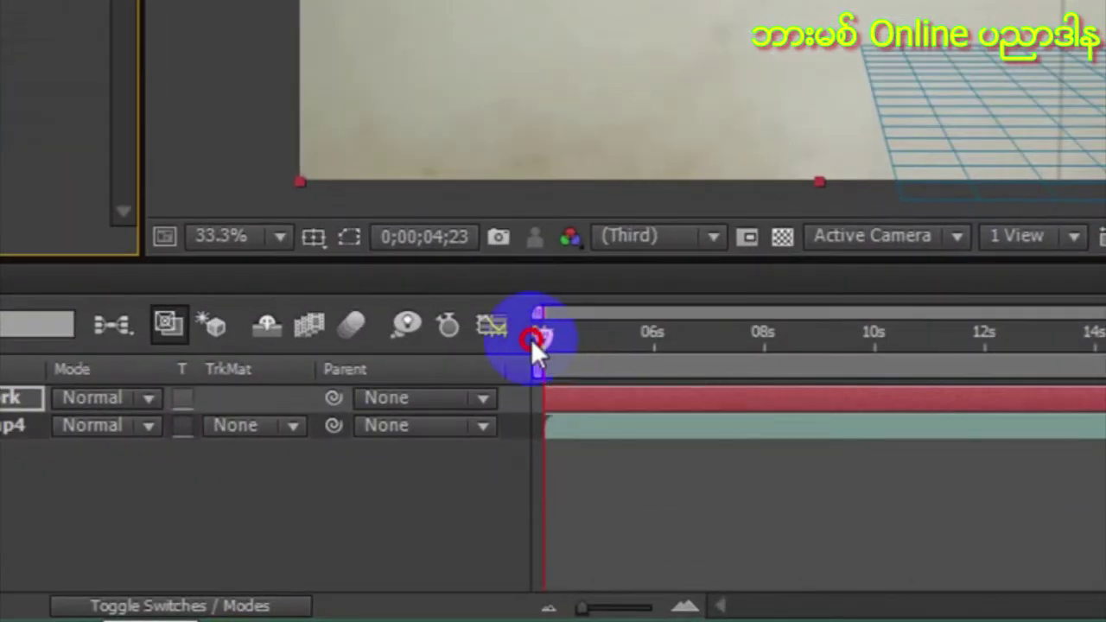
{"action": "left_click", "coordinate": [530, 338]}
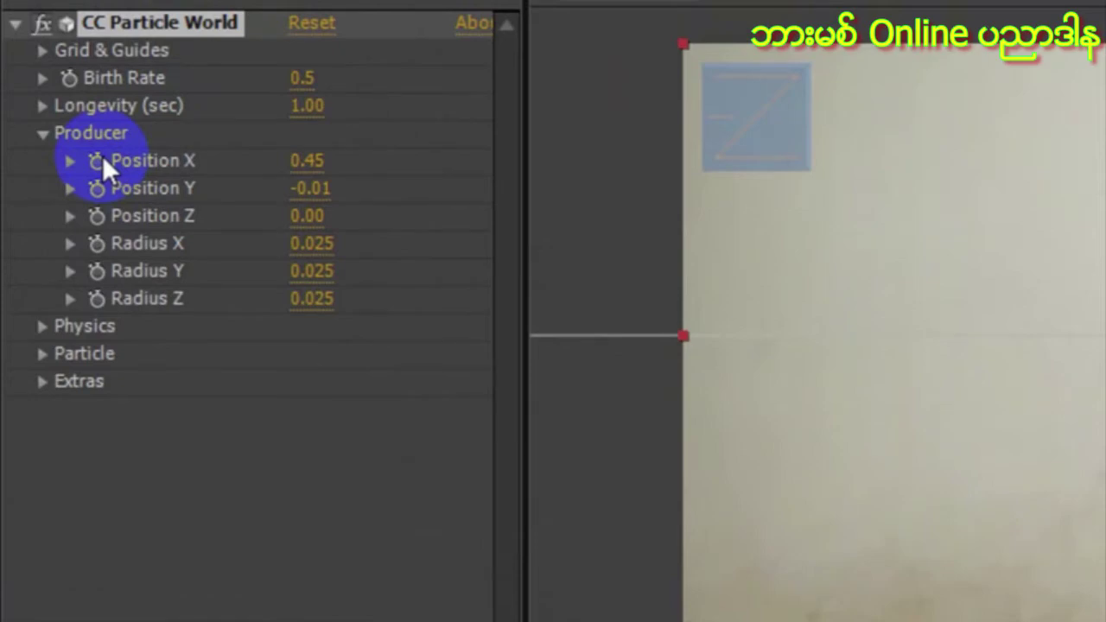
{"action": "left_click", "coordinate": [94, 159]}
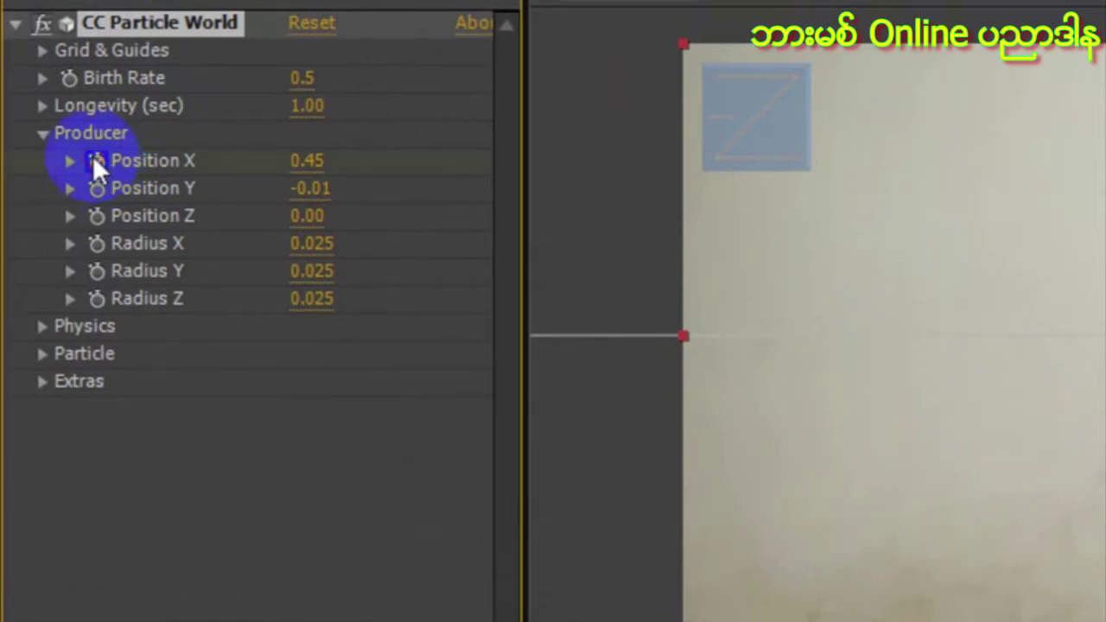
{"action": "left_click", "coordinate": [97, 190]}
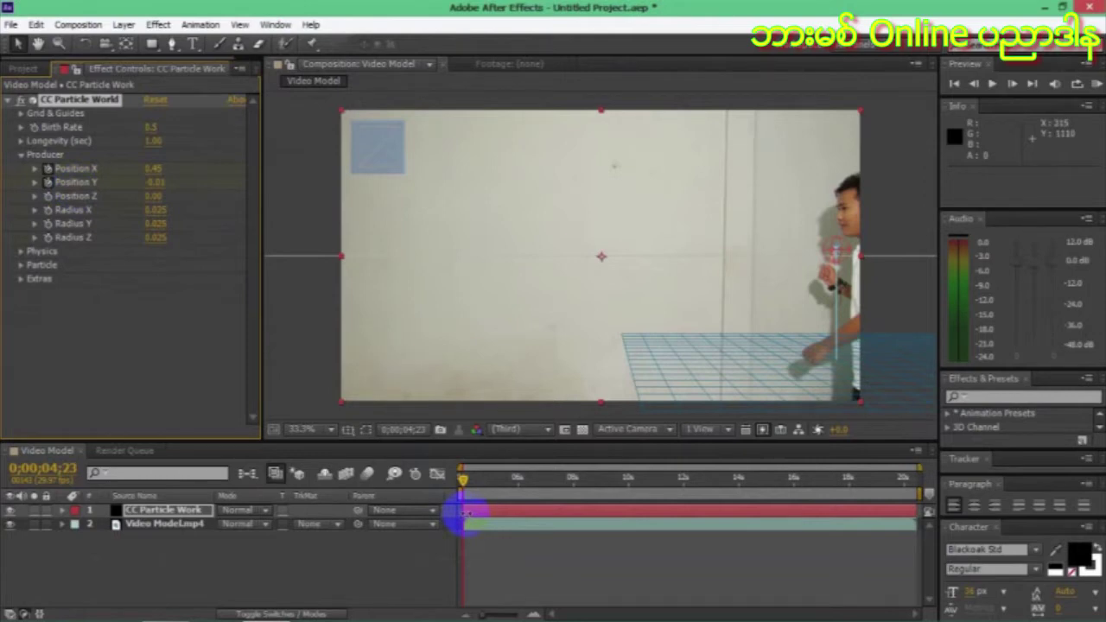
Reveal the CC Particle Work layer's animated properties in the timeline and check the first Position X and Position Y keyframes.
{"action": "left_click", "coordinate": [464, 513]}
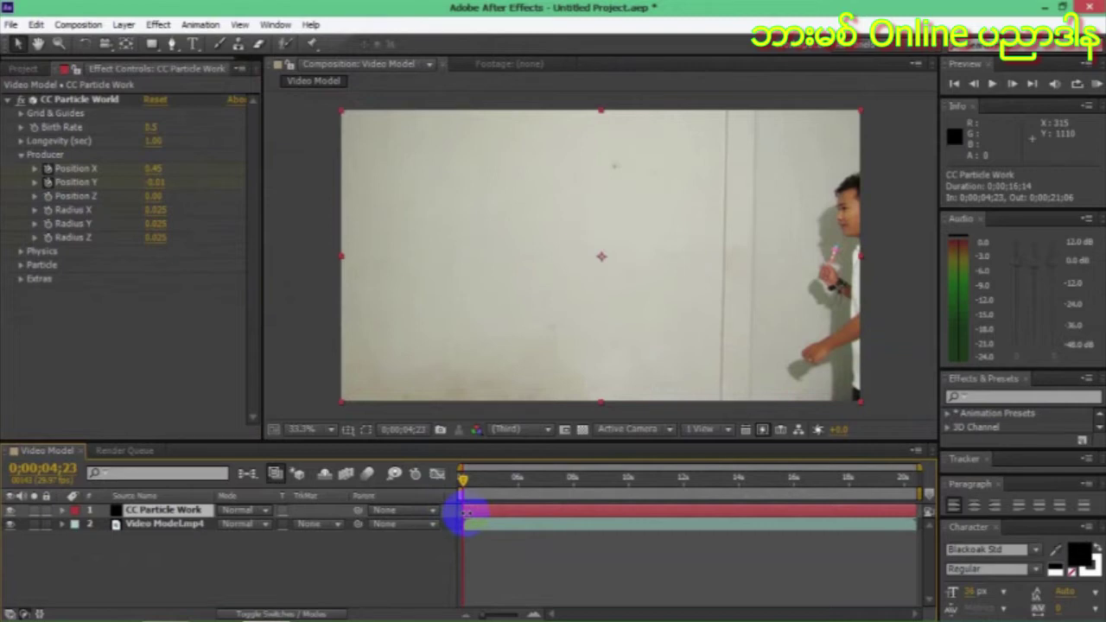
{"action": "key", "text": "u"}
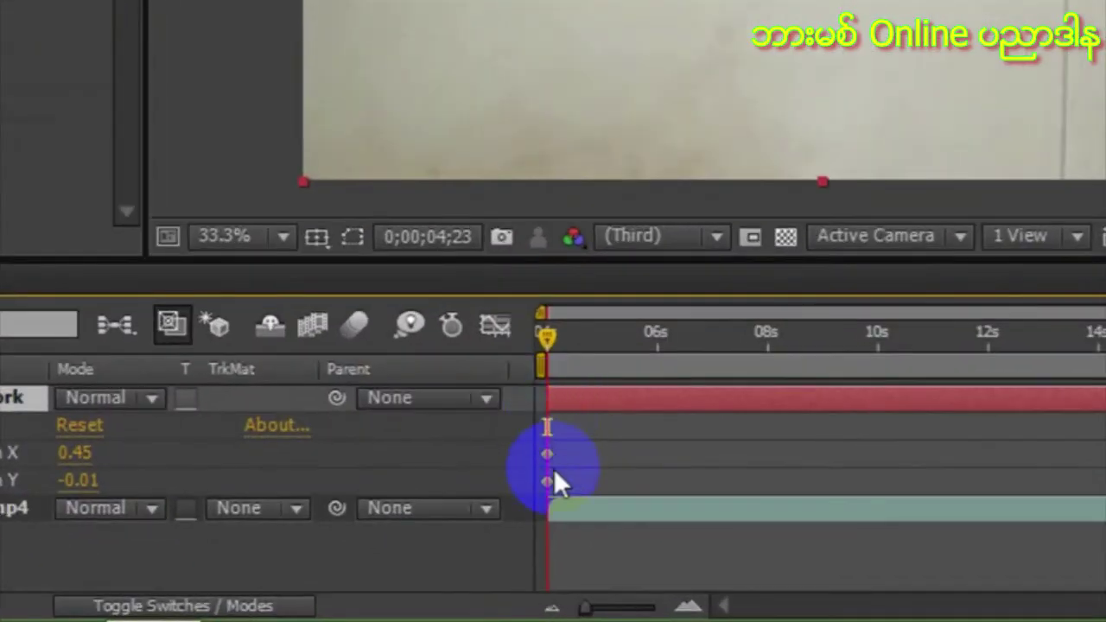
{"action": "left_click", "coordinate": [467, 538]}
{"action": "left_click", "coordinate": [542, 486]}
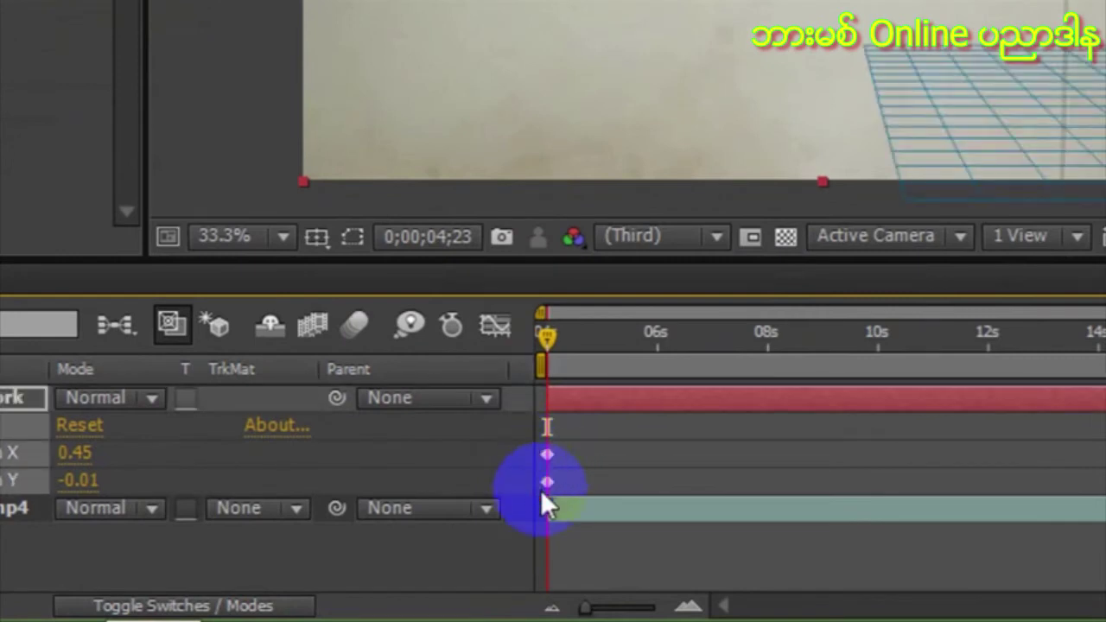
{"action": "left_click", "coordinate": [563, 427]}
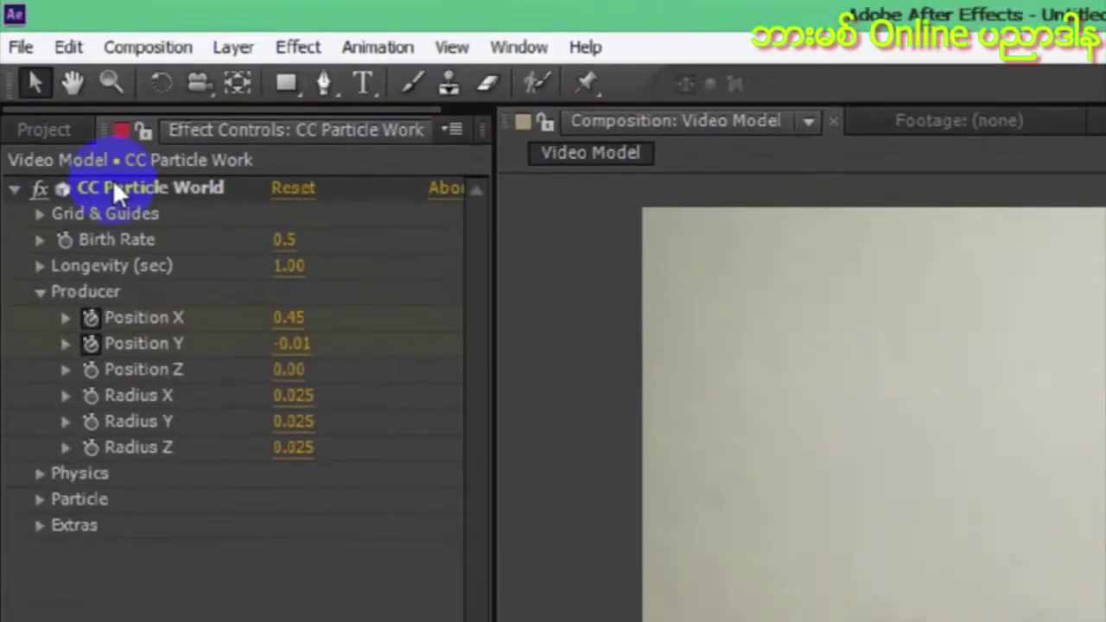
Advance the footage to 0;00;05;00 and keyframe the producer point onto the man's wand, at about X 0.44.
{"action": "left_click", "coordinate": [121, 199]}
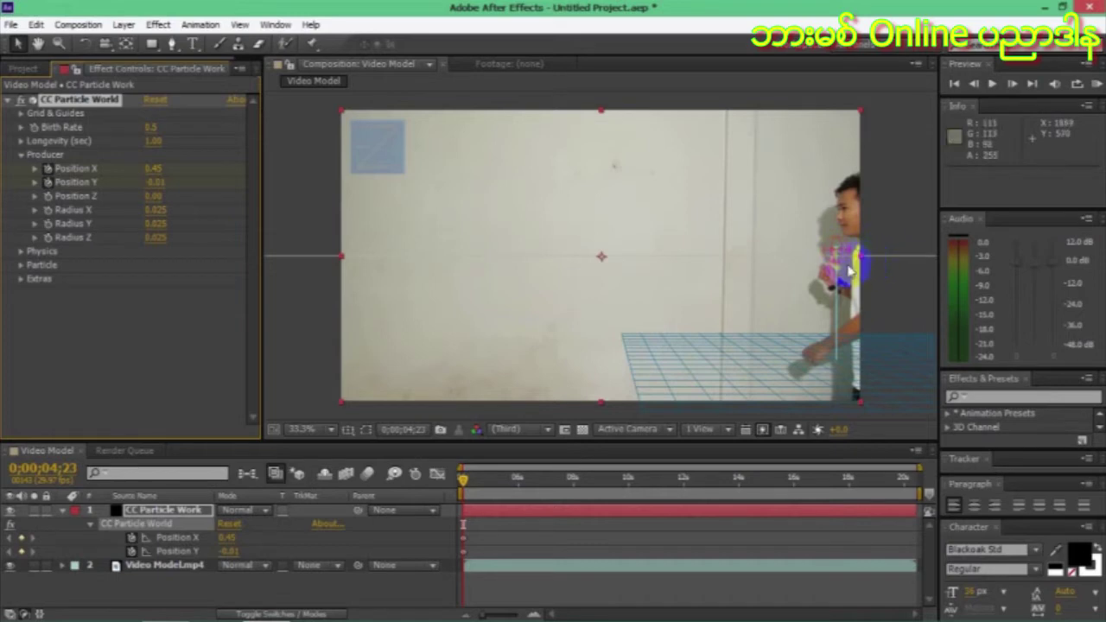
{"action": "key", "text": "Page_Down"}
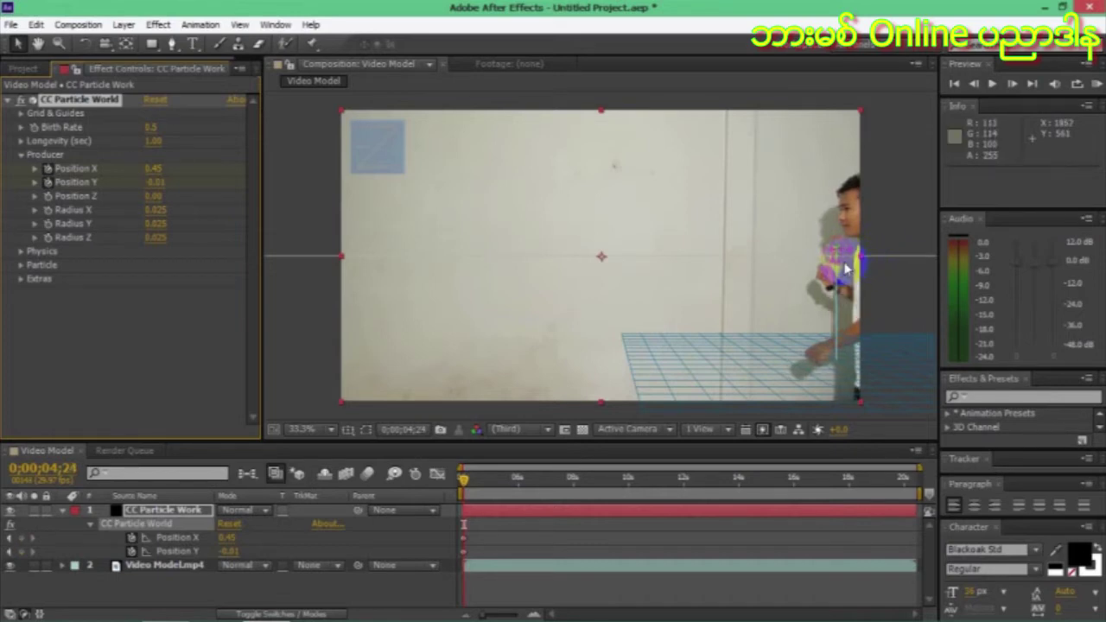
{"action": "key", "text": "Page_Down"}
{"action": "key", "text": "Page_Down"}
{"action": "key", "text": "Page_Down"}
{"action": "key", "text": "Page_Down"}
{"action": "key", "text": "Page_Down"}
{"action": "key", "text": "Page_Down"}
{"action": "left_click_drag", "start_coordinate": [847, 270], "coordinate": [830, 249]}
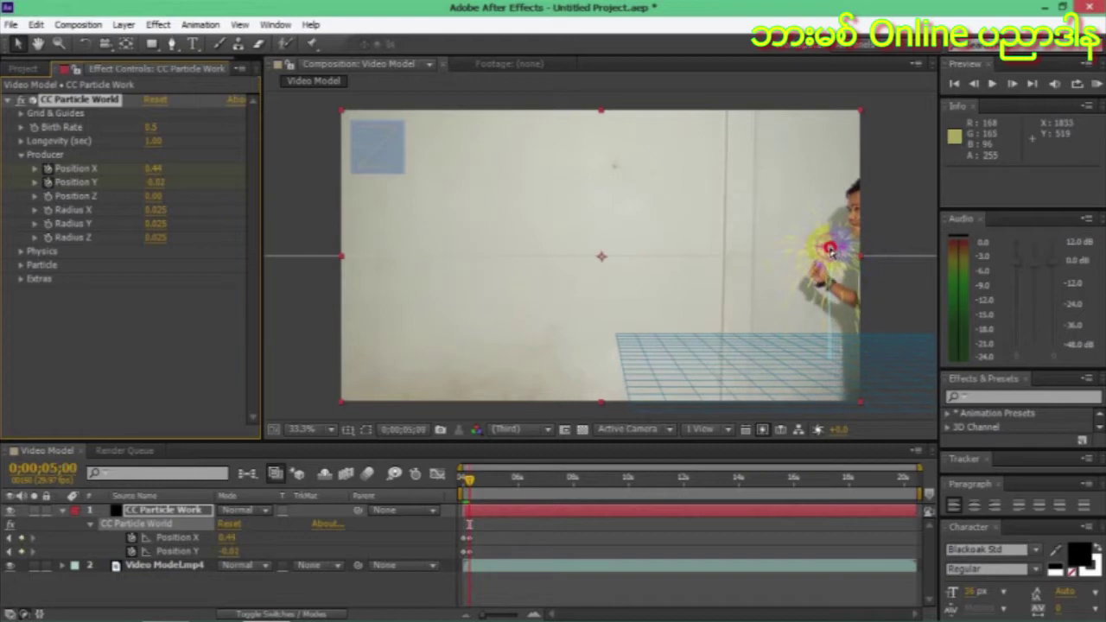
{"action": "left_click", "coordinate": [830, 250]}
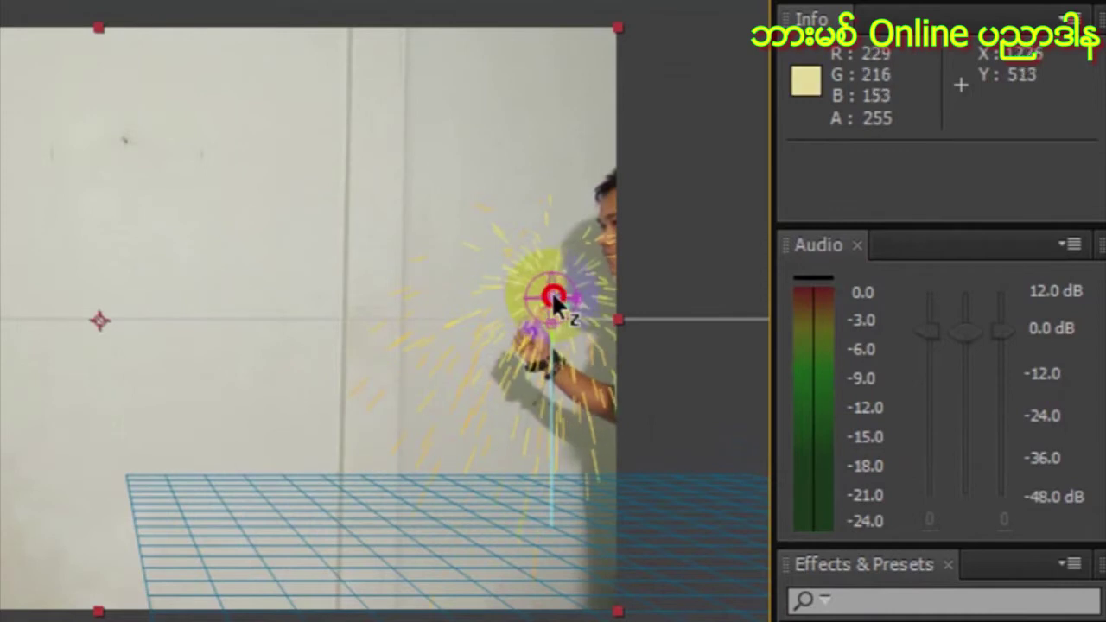
Keyframe the producer onto the wand at 0;00;05;04 (X 0.44, Y -0.04) and at 0;00;05;08 (X 0.43, Y -0.04).
{"action": "left_click_drag", "start_coordinate": [553, 304], "coordinate": [557, 292]}
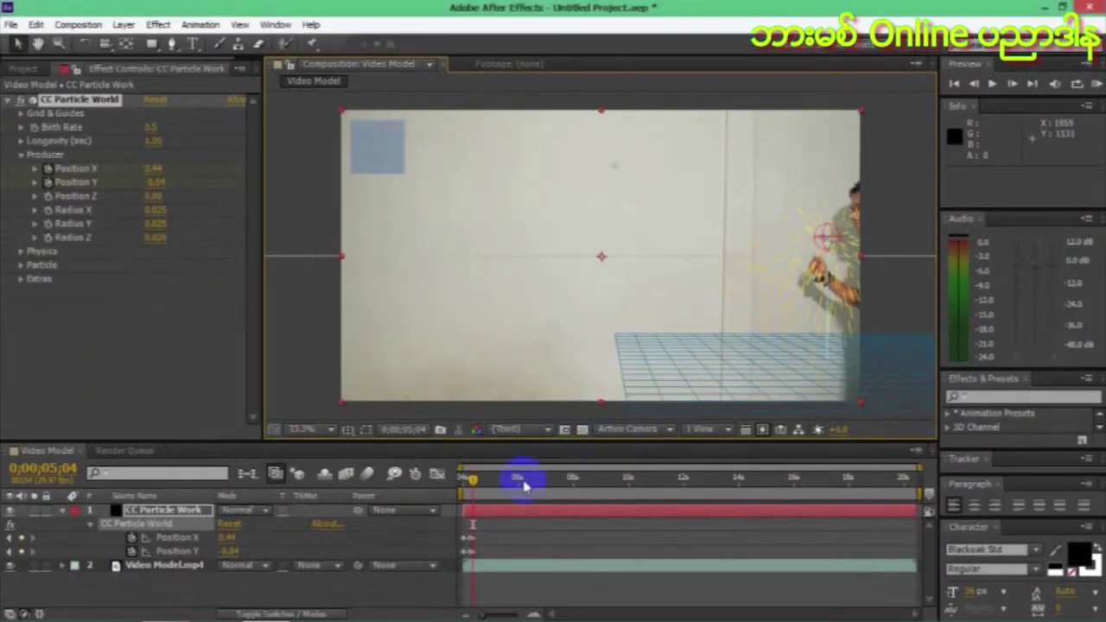
{"action": "left_click_drag", "start_coordinate": [524, 481], "coordinate": [469, 526]}
{"action": "mouse_move", "coordinate": [557, 479]}
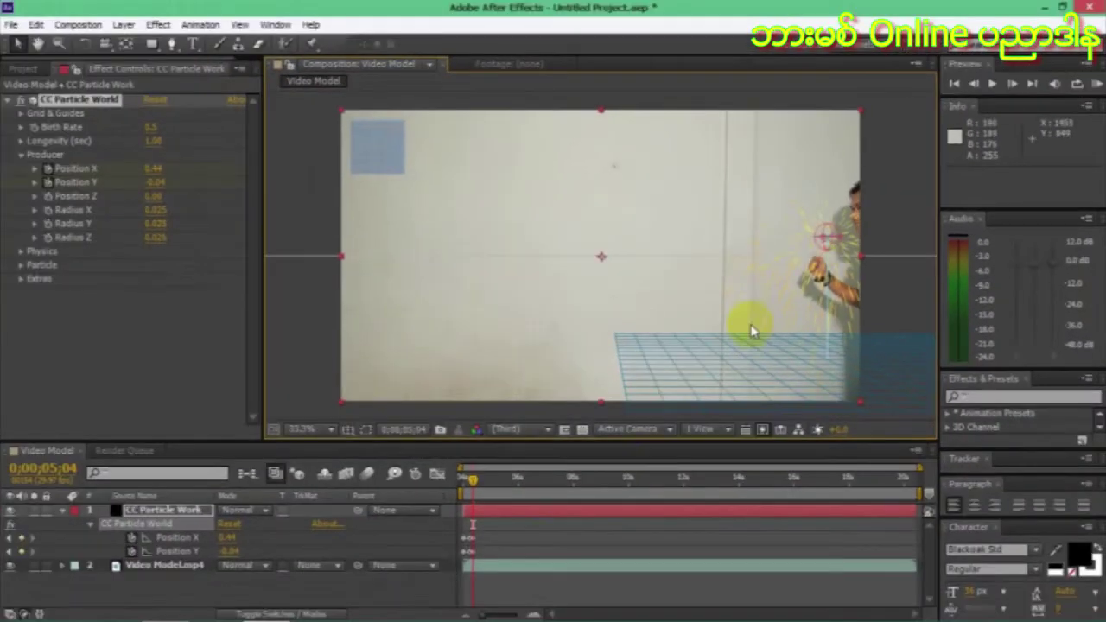
{"action": "left_click", "coordinate": [458, 542]}
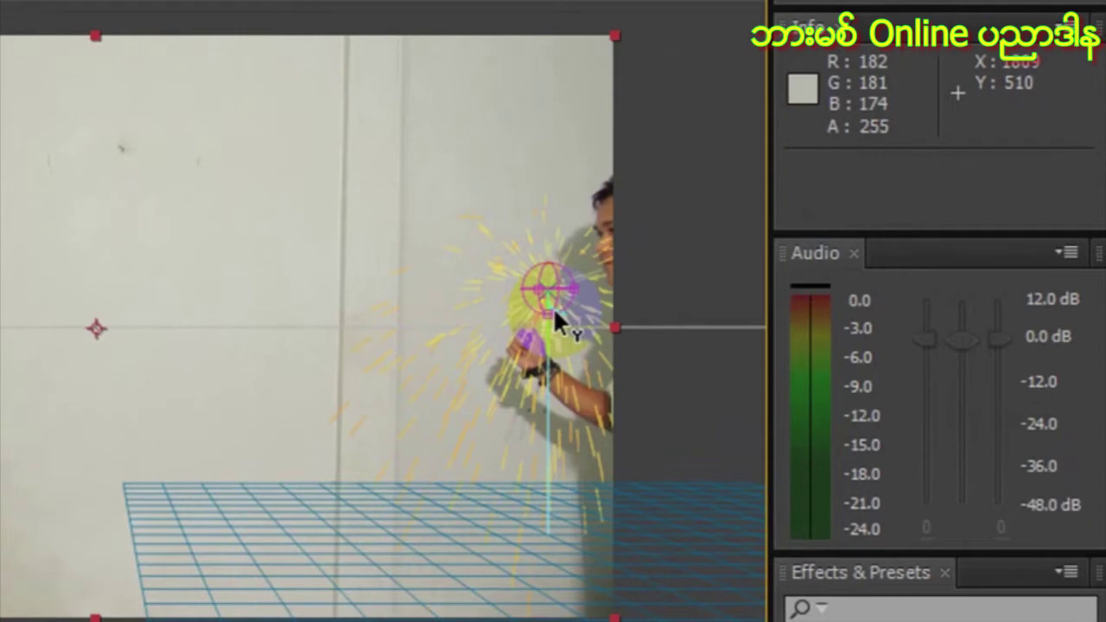
{"action": "left_click_drag", "start_coordinate": [548, 296], "coordinate": [541, 291]}
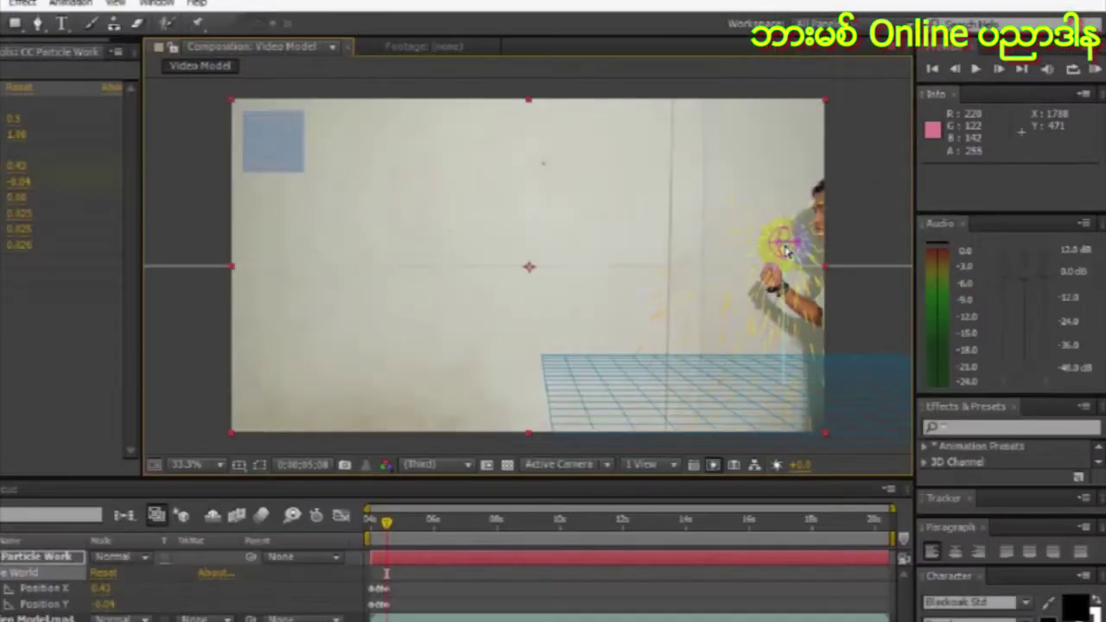
{"action": "left_click", "coordinate": [548, 454]}
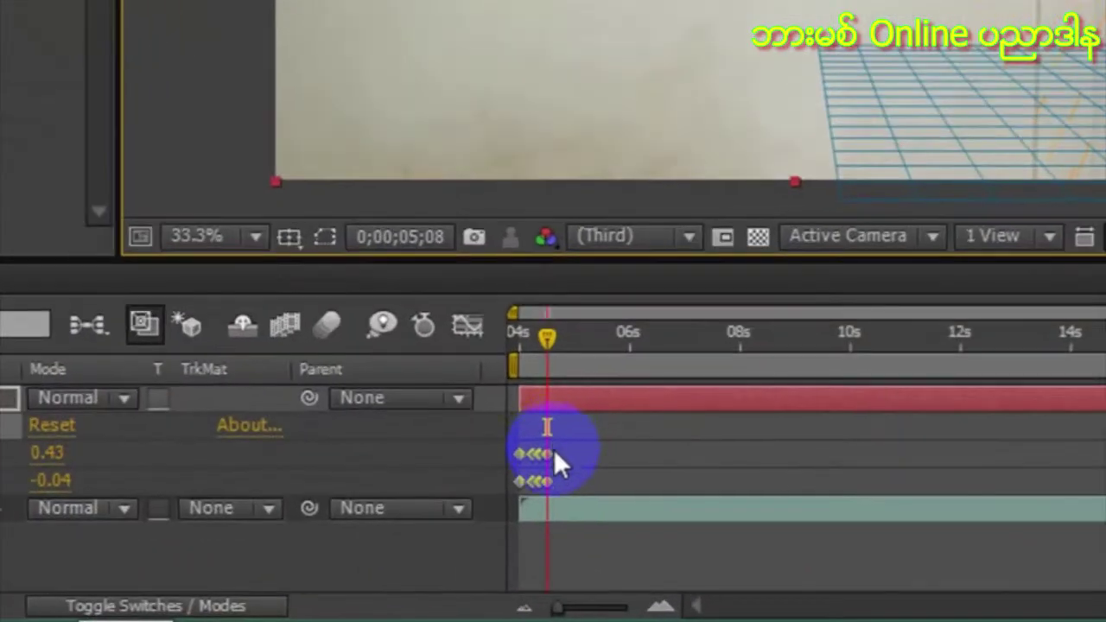
{"action": "left_click", "coordinate": [560, 436]}
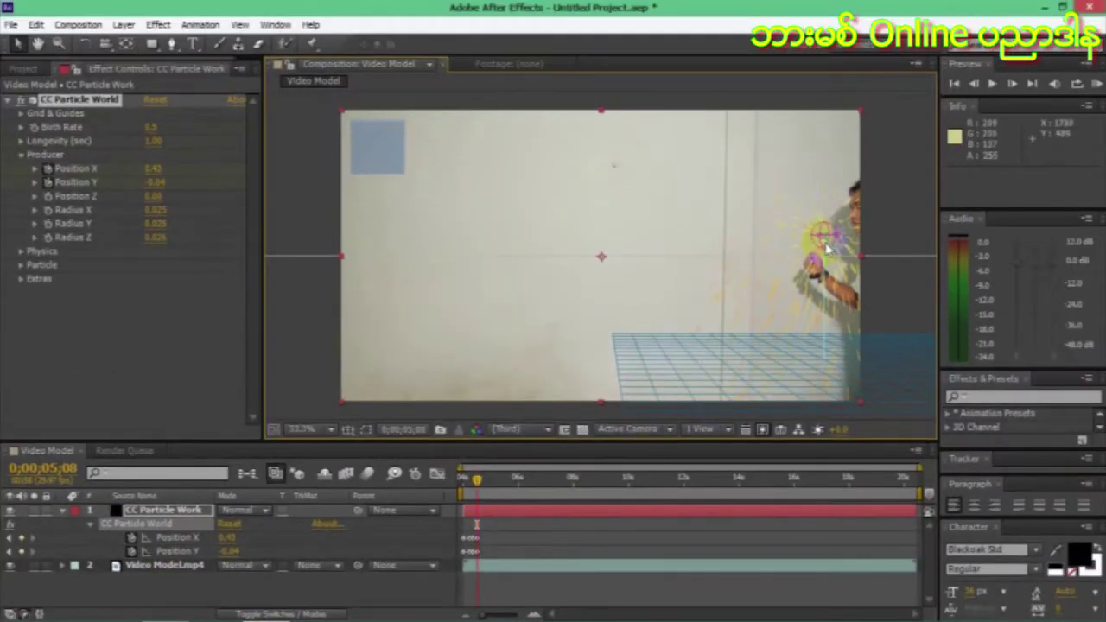
Advance frame by frame from 0;00;05;08 and move the producer along with the wand as the man starts walking into the shot.
{"action": "key", "text": "Page_Down"}
{"action": "key", "text": "Page_Down"}
{"action": "key", "text": "Page_Down"}
{"action": "key", "text": "Page_Down"}
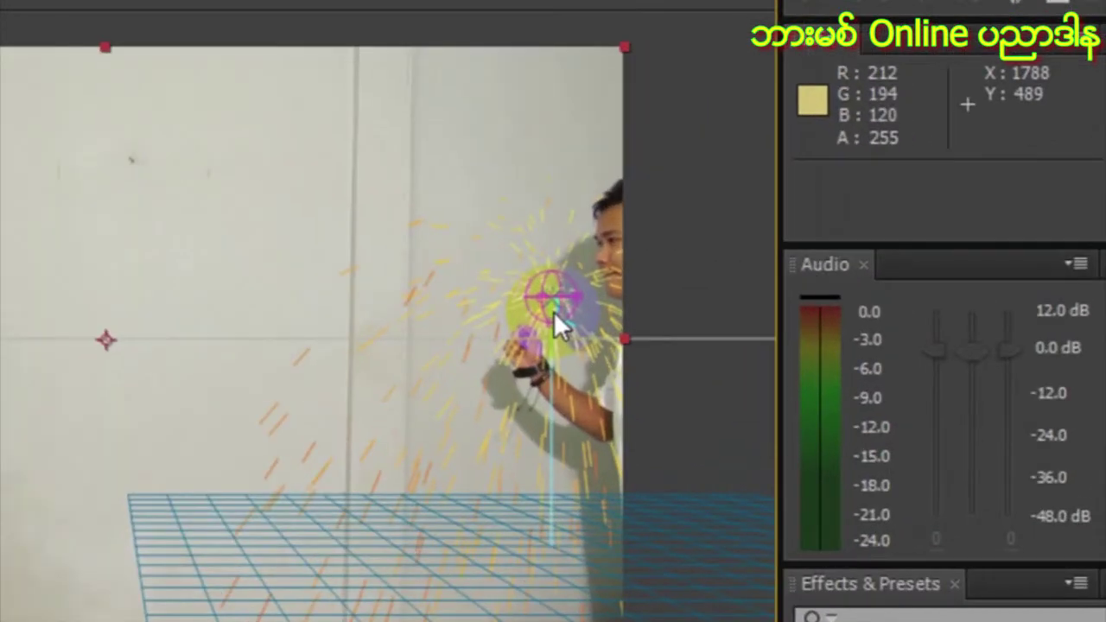
{"action": "key", "text": "Page_Down"}
{"action": "key", "text": "Page_Down"}
{"action": "key", "text": "Page_Down"}
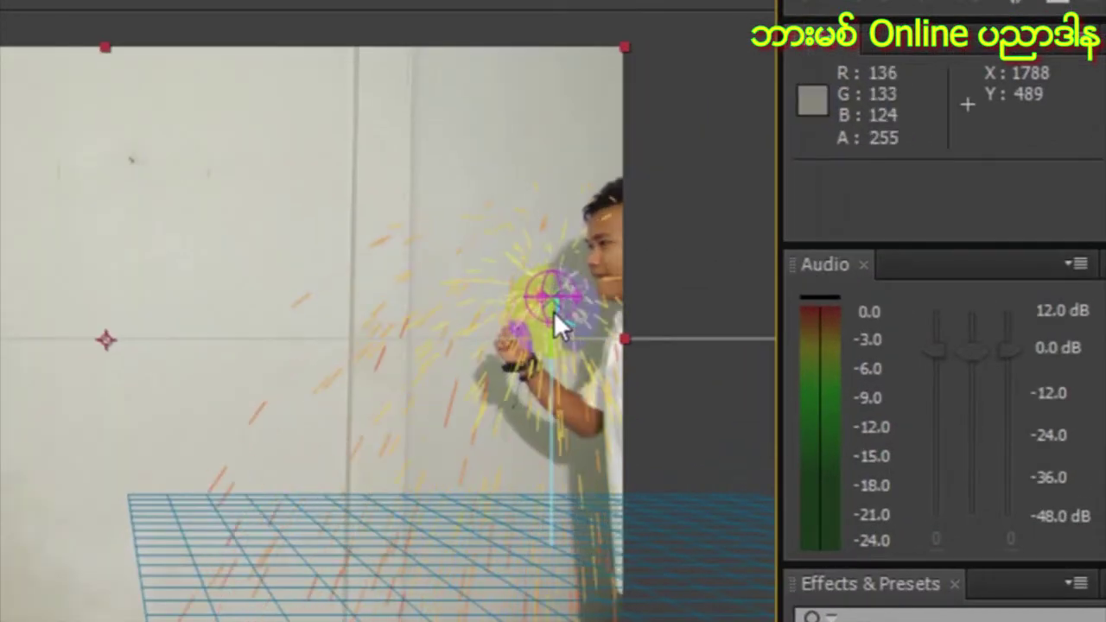
{"action": "key", "text": "Page_Down"}
{"action": "key", "text": "Page_Down"}
{"action": "left_click_drag", "start_coordinate": [554, 309], "coordinate": [506, 285]}
{"action": "key", "text": "Page_Down"}
{"action": "key", "text": "Page_Down"}
{"action": "key", "text": "Page_Down"}
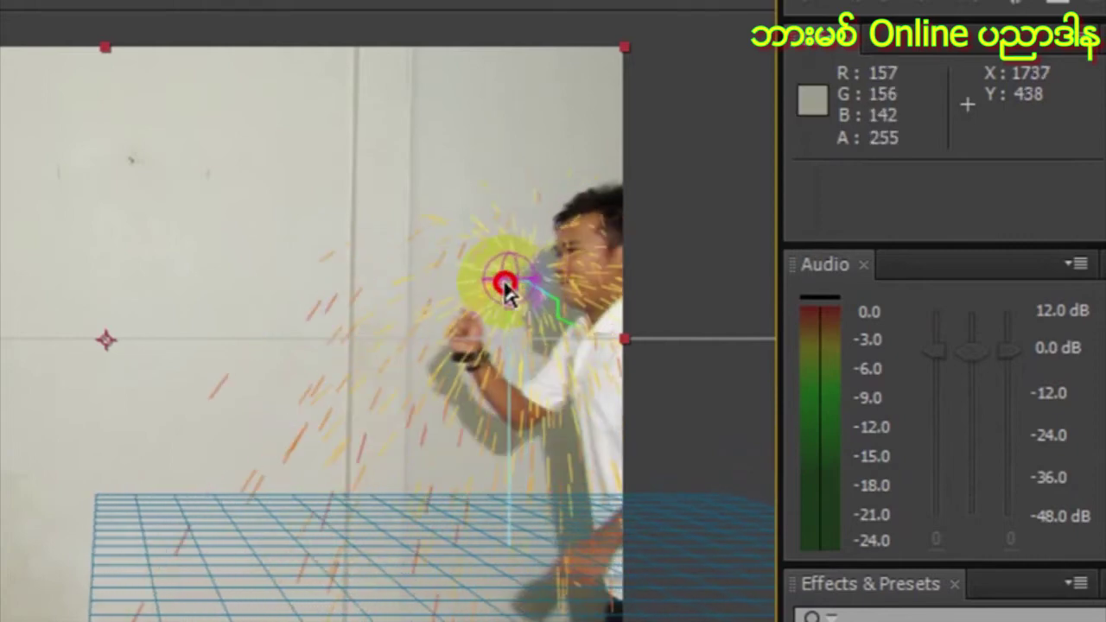
{"action": "key", "text": "Page_Down"}
{"action": "key", "text": "Page_Down"}
Keyframe the producer along the wand's path up to 0;00;06;05, ending at about X 0.18, Y -0.09.
{"action": "left_click_drag", "start_coordinate": [506, 286], "coordinate": [357, 254]}
{"action": "key", "text": "Page_Down"}
{"action": "key", "text": "Page_Down"}
{"action": "key", "text": "Page_Down"}
{"action": "key", "text": "Page_Down"}
{"action": "key", "text": "Page_Down"}
{"action": "key", "text": "Page_Down"}
{"action": "key", "text": "Page_Down"}
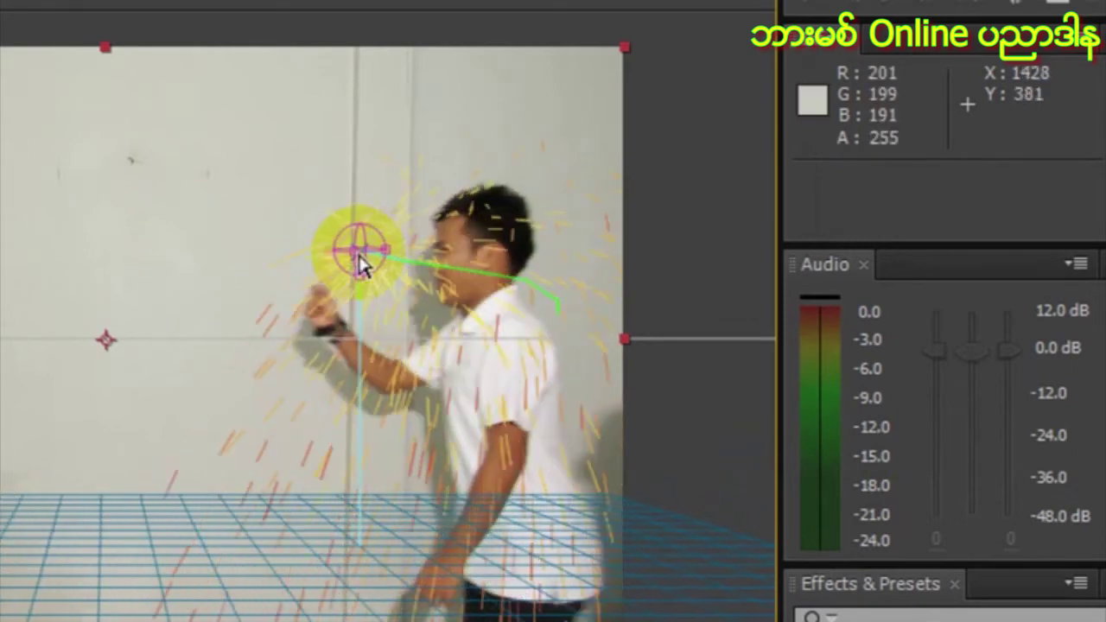
{"action": "key", "text": "Page_Down"}
{"action": "key", "text": "Page_Down"}
{"action": "left_click_drag", "start_coordinate": [356, 259], "coordinate": [294, 259]}
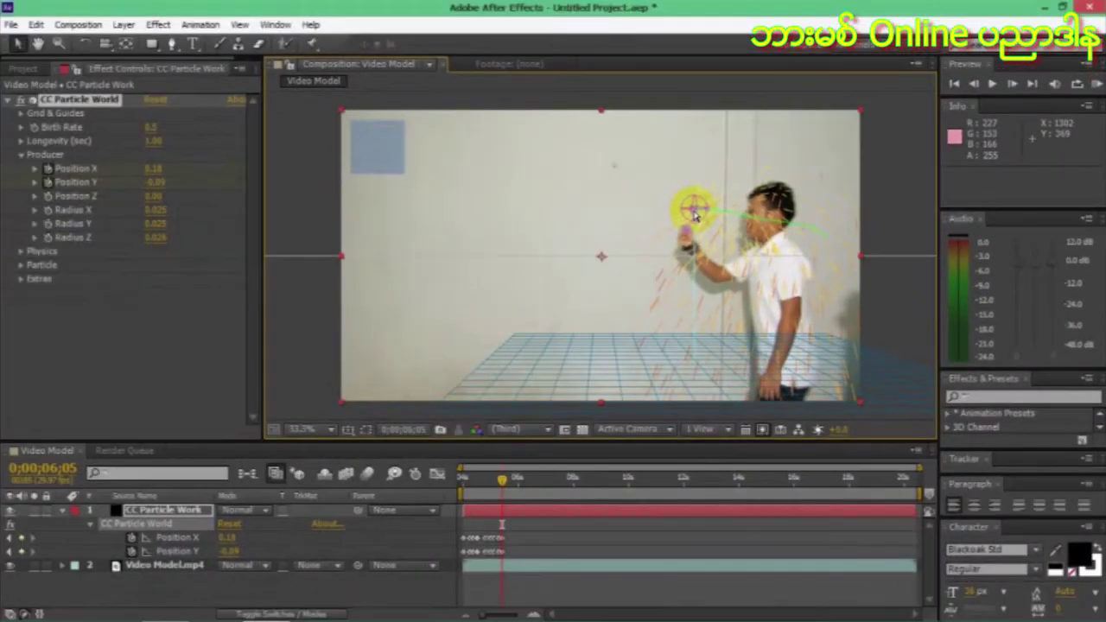
Move the producer with the wand over the frames up to 0;00;06;09, reaching about X 0.12, Y -0.11.
{"action": "key", "text": "Page_Down"}
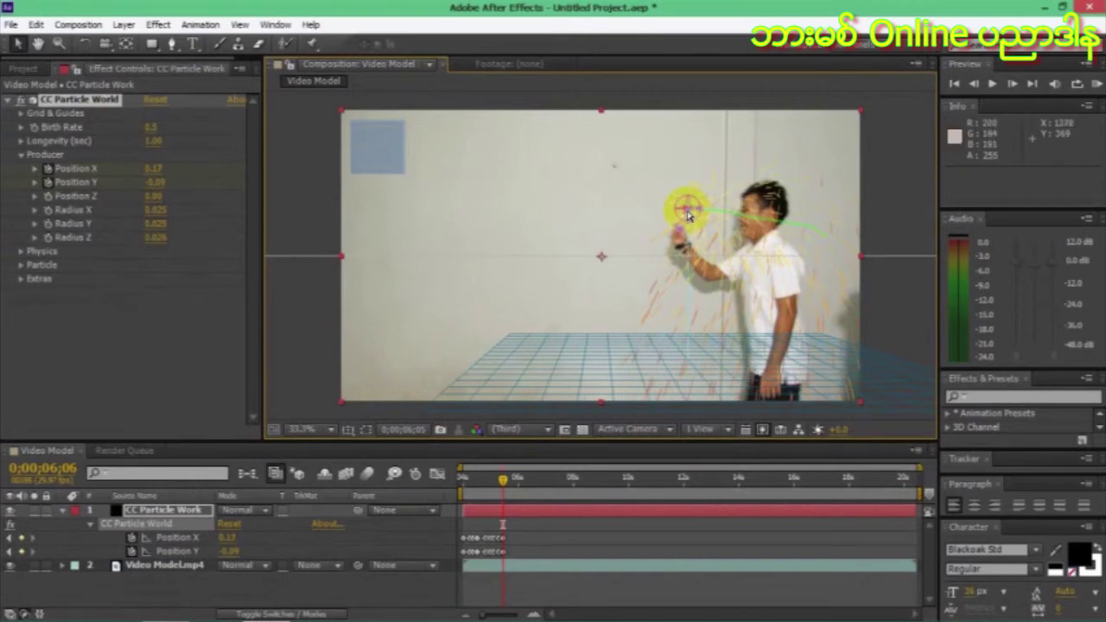
{"action": "key", "text": "Page_Down"}
{"action": "key", "text": "Page_Down"}
{"action": "key", "text": "Page_Down"}
{"action": "left_click_drag", "start_coordinate": [688, 216], "coordinate": [661, 200]}
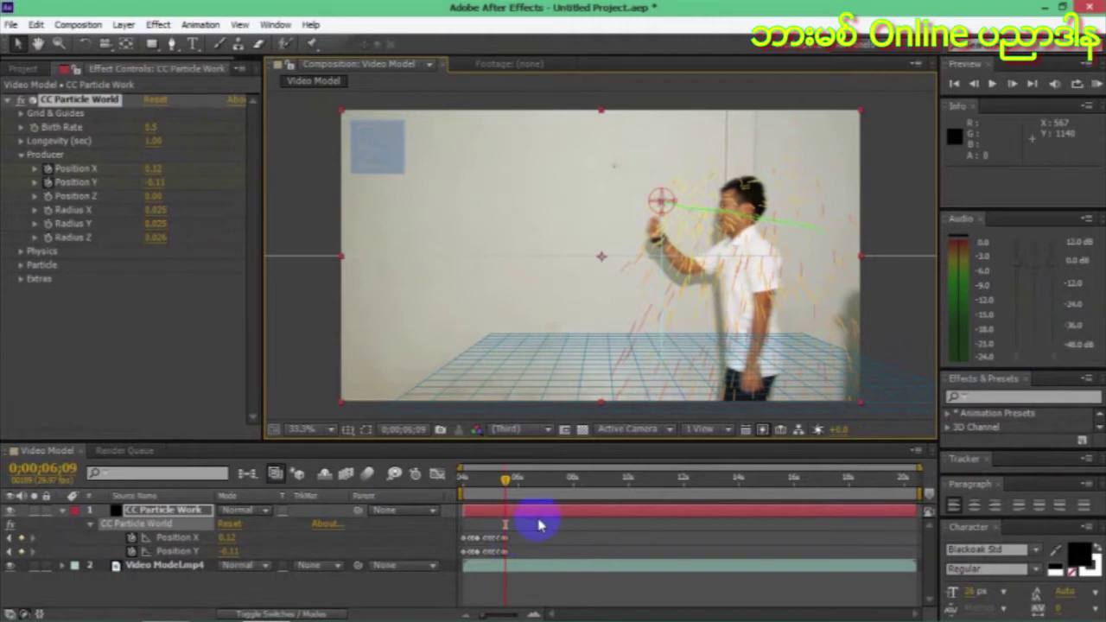
Follow the raised wand across the wall with producer keyframes up to 0;00;07;06, ending at about X -0.25, Y -0.18.
{"action": "key", "text": "Page_Down"}
{"action": "key", "text": "Page_Down"}
{"action": "key", "text": "Page_Down"}
{"action": "key", "text": "Page_Down"}
{"action": "left_click_drag", "start_coordinate": [663, 208], "coordinate": [632, 194]}
{"action": "key", "text": "Page_Down"}
{"action": "left_click_drag", "start_coordinate": [629, 192], "coordinate": [467, 167]}
{"action": "key", "text": "Page_Down"}
{"action": "key", "text": "Page_Down"}
{"action": "key", "text": "Page_Down"}
{"action": "key", "text": "Page_Down"}
{"action": "key", "text": "Page_Down"}
{"action": "key", "text": "Page_Down"}
{"action": "key", "text": "Page_Down"}
{"action": "key", "text": "Page_Down"}
{"action": "key", "text": "Page_Down"}
{"action": "key", "text": "Page_Down"}
{"action": "key", "text": "Page_Down"}
{"action": "key", "text": "Page_Down"}
{"action": "key", "text": "Page_Down"}
{"action": "key", "text": "Page_Down"}
{"action": "key", "text": "Page_Down"}
{"action": "key", "text": "Page_Down"}
{"action": "key", "text": "Page_Down"}
{"action": "key", "text": "Page_Down"}
{"action": "key", "text": "Page_Down"}
{"action": "key", "text": "Page_Down"}
{"action": "key", "text": "Page_Down"}
{"action": "key", "text": "Page_Down"}
{"action": "key", "text": "Page_Down"}
{"action": "key", "text": "Page_Down"}
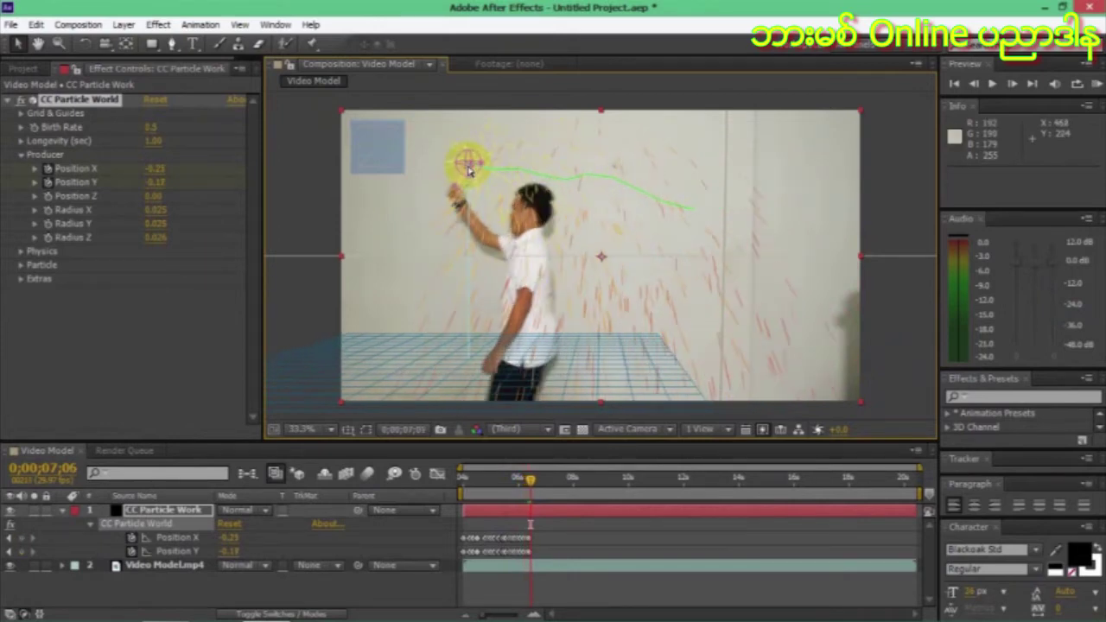
Shift the producer onto the moving wand at 0;00;07;09 and again at 0;00;07;12.
{"action": "left_click_drag", "start_coordinate": [463, 168], "coordinate": [445, 170]}
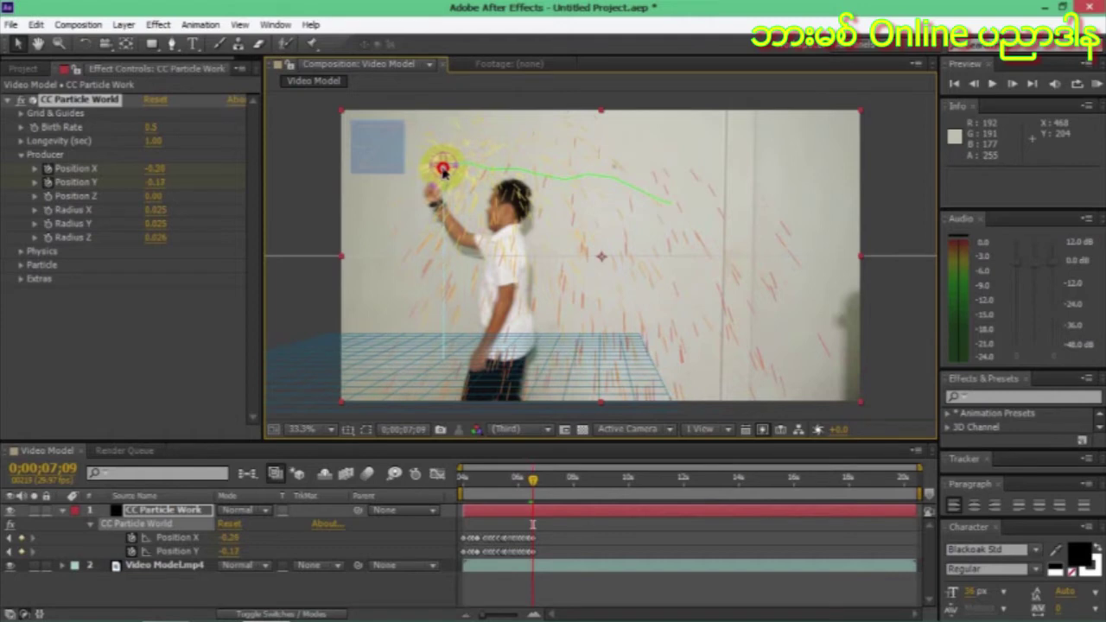
{"action": "key", "text": "Page_Down"}
{"action": "key", "text": "Page_Down"}
{"action": "key", "text": "Page_Down"}
{"action": "left_click_drag", "start_coordinate": [441, 170], "coordinate": [426, 169]}
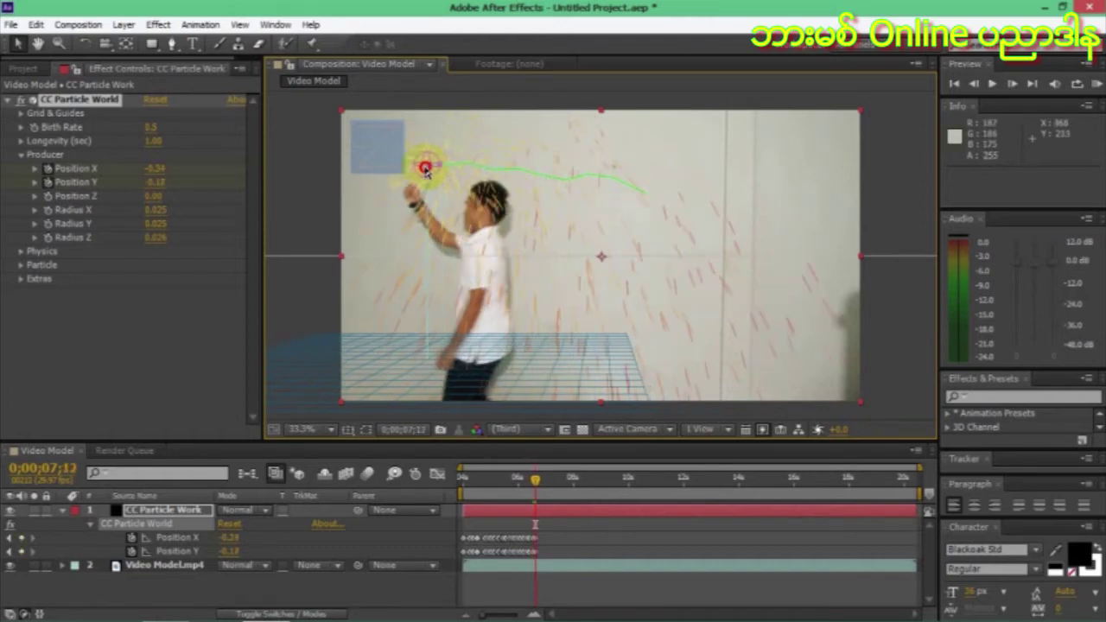
Keyframe the producer frame by frame until the man has left the shot at 0;00;08;12, at about X -0.65, Y -0.17.
{"action": "key", "text": "Page_Down"}
{"action": "key", "text": "Page_Down"}
{"action": "key", "text": "Page_Down"}
{"action": "key", "text": "Page_Down"}
{"action": "left_click_drag", "start_coordinate": [421, 170], "coordinate": [267, 168]}
{"action": "key", "text": "Page_Down"}
{"action": "key", "text": "Page_Down"}
{"action": "key", "text": "Page_Down"}
{"action": "key", "text": "Page_Down"}
{"action": "key", "text": "Page_Down"}
{"action": "key", "text": "Page_Down"}
{"action": "key", "text": "Page_Down"}
{"action": "key", "text": "Page_Down"}
{"action": "key", "text": "Page_Down"}
{"action": "key", "text": "Page_Down"}
{"action": "key", "text": "Page_Down"}
{"action": "key", "text": "Page_Down"}
{"action": "key", "text": "Page_Down"}
{"action": "key", "text": "Page_Down"}
{"action": "key", "text": "Page_Down"}
{"action": "key", "text": "Page_Down"}
{"action": "key", "text": "Page_Down"}
{"action": "key", "text": "Page_Down"}
{"action": "key", "text": "Page_Down"}
{"action": "key", "text": "Page_Down"}
{"action": "key", "text": "Page_Down"}
{"action": "key", "text": "Page_Down"}
{"action": "key", "text": "Page_Down"}
{"action": "key", "text": "Page_Down"}
{"action": "key", "text": "Page_Down"}
{"action": "key", "text": "Page_Down"}
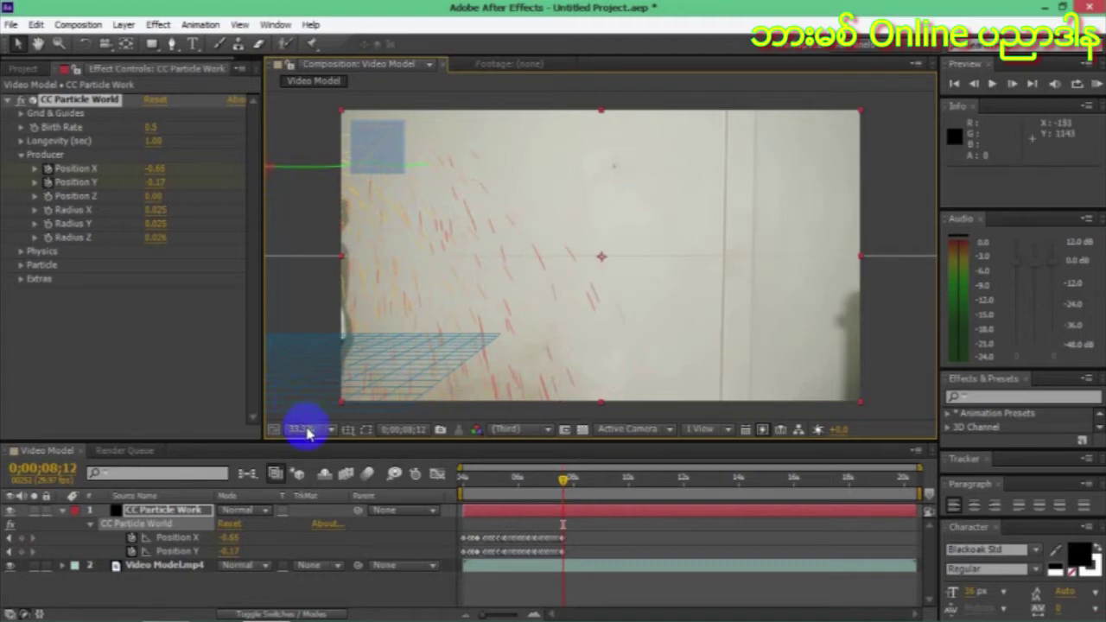
Reduce the composition view to 25% and move the producer farther outside the frame, to about X -0.80, Y -0.17.
{"action": "left_click", "coordinate": [304, 430]}
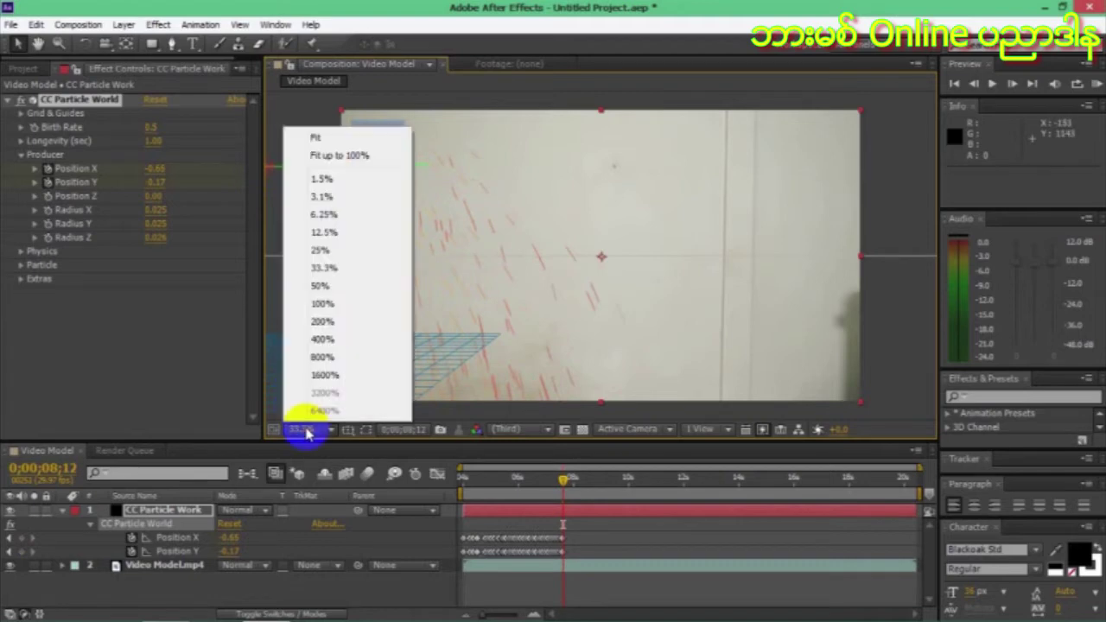
{"action": "left_click", "coordinate": [319, 289]}
{"action": "left_click", "coordinate": [305, 430]}
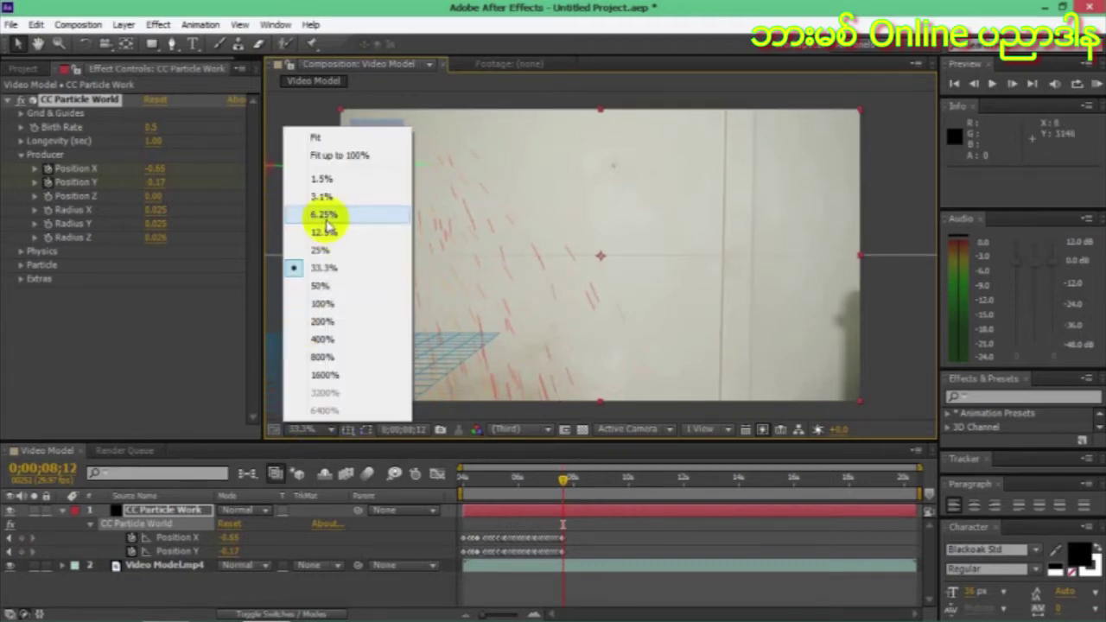
{"action": "left_click", "coordinate": [326, 216]}
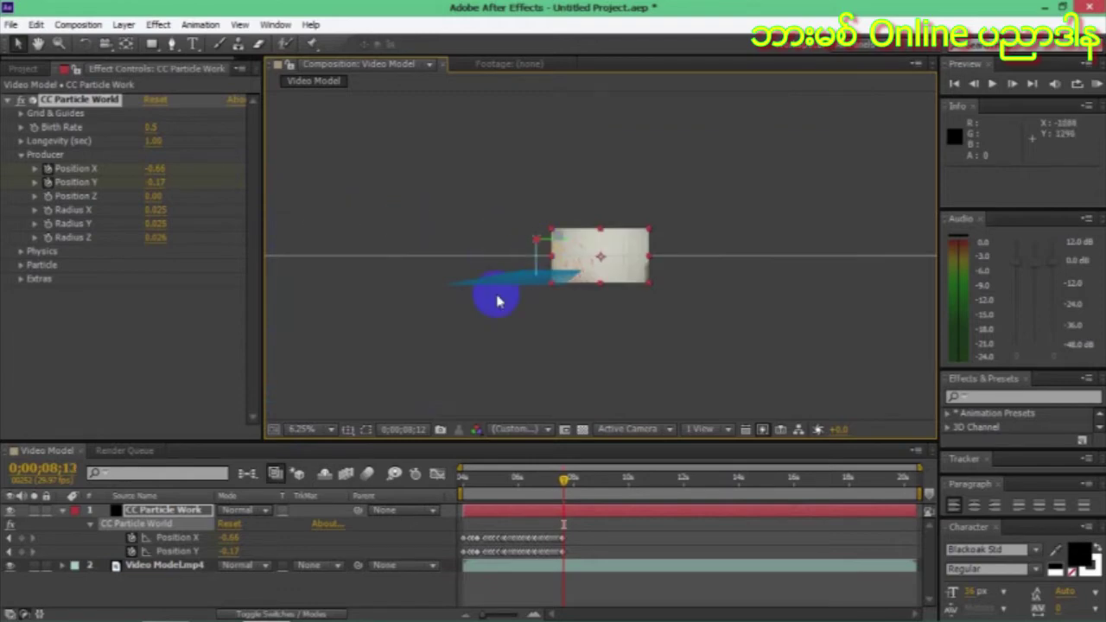
{"action": "left_click", "coordinate": [307, 430]}
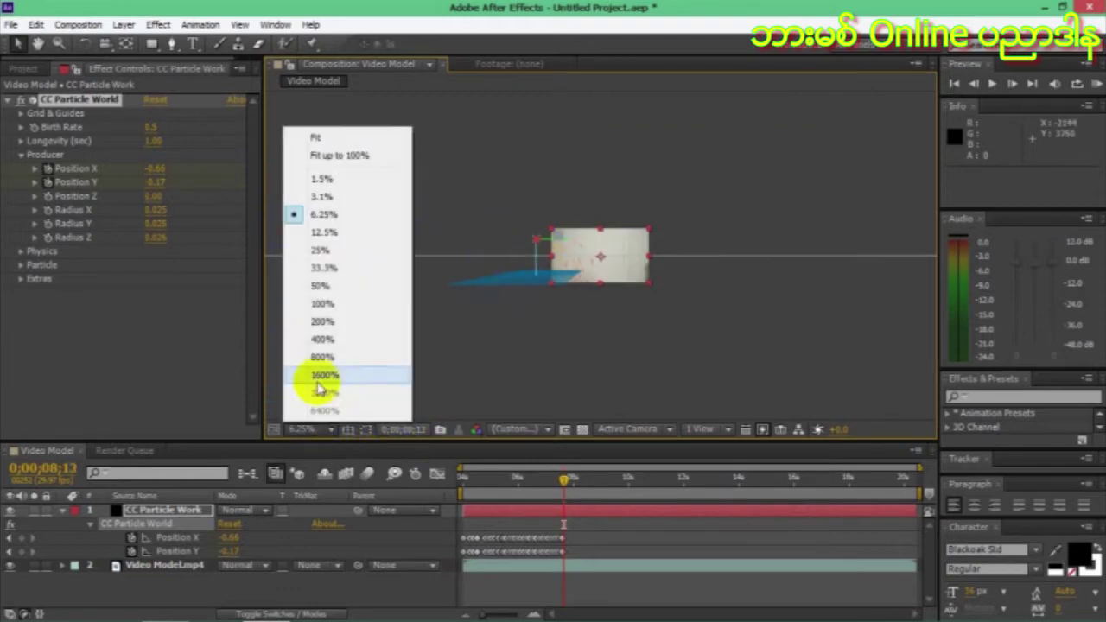
{"action": "left_click", "coordinate": [328, 254]}
{"action": "left_click_drag", "start_coordinate": [342, 188], "coordinate": [290, 194]}
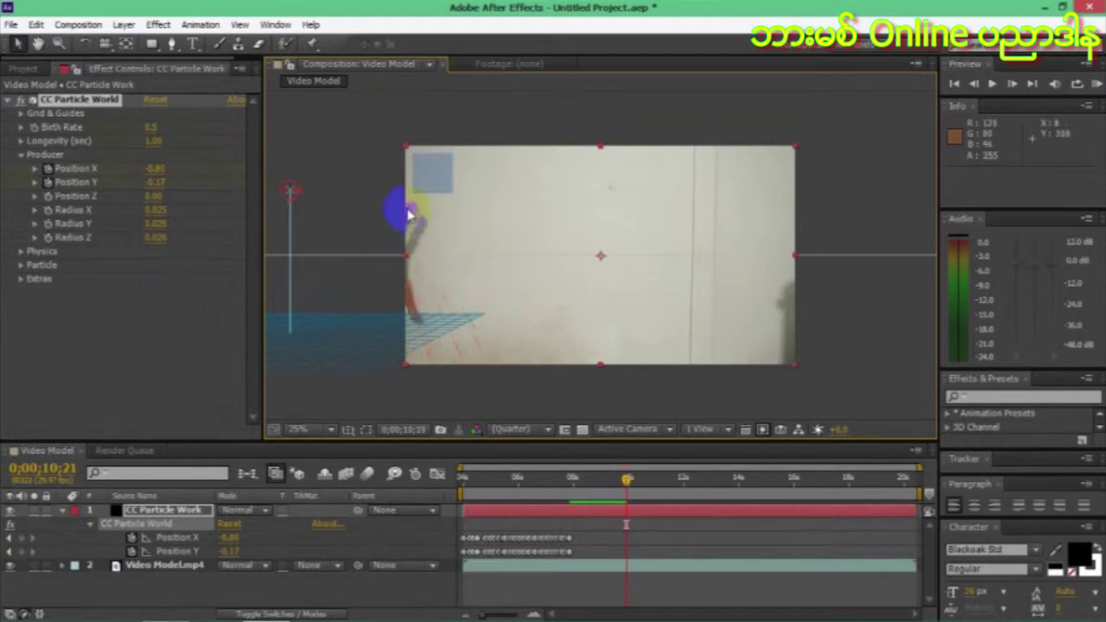
At 0;00;10;21, move the producer back to the frame edge at the wand, X -0.50, Y -0.17, and fit the view.
{"action": "left_click", "coordinate": [304, 429]}
{"action": "left_click", "coordinate": [336, 157]}
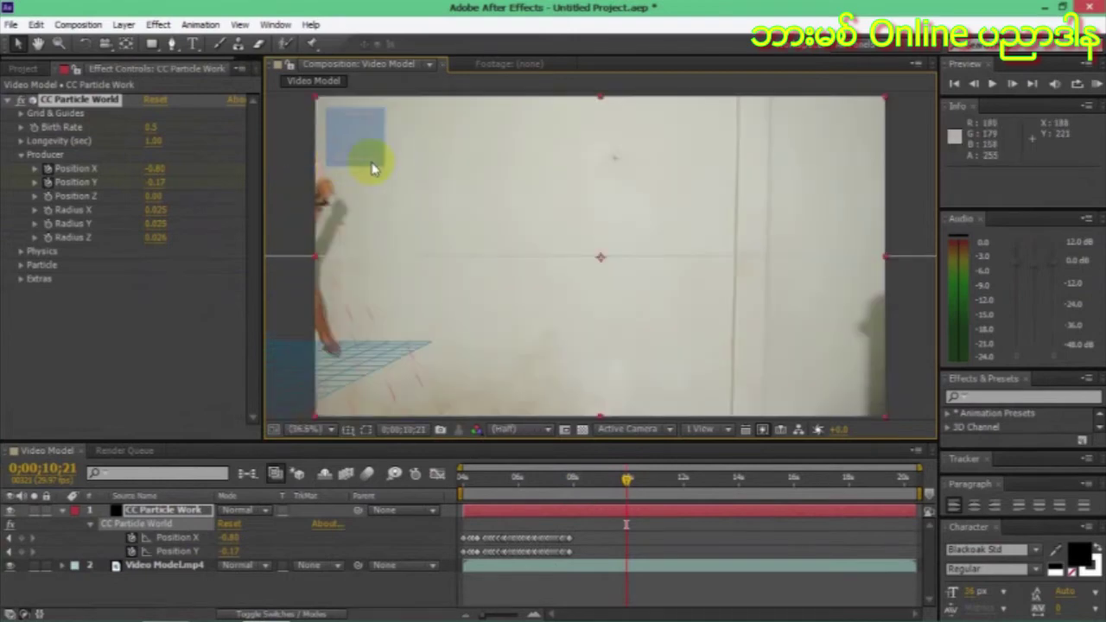
{"action": "left_click", "coordinate": [304, 429]}
{"action": "left_click", "coordinate": [336, 253]}
{"action": "left_click_drag", "start_coordinate": [291, 190], "coordinate": [407, 191]}
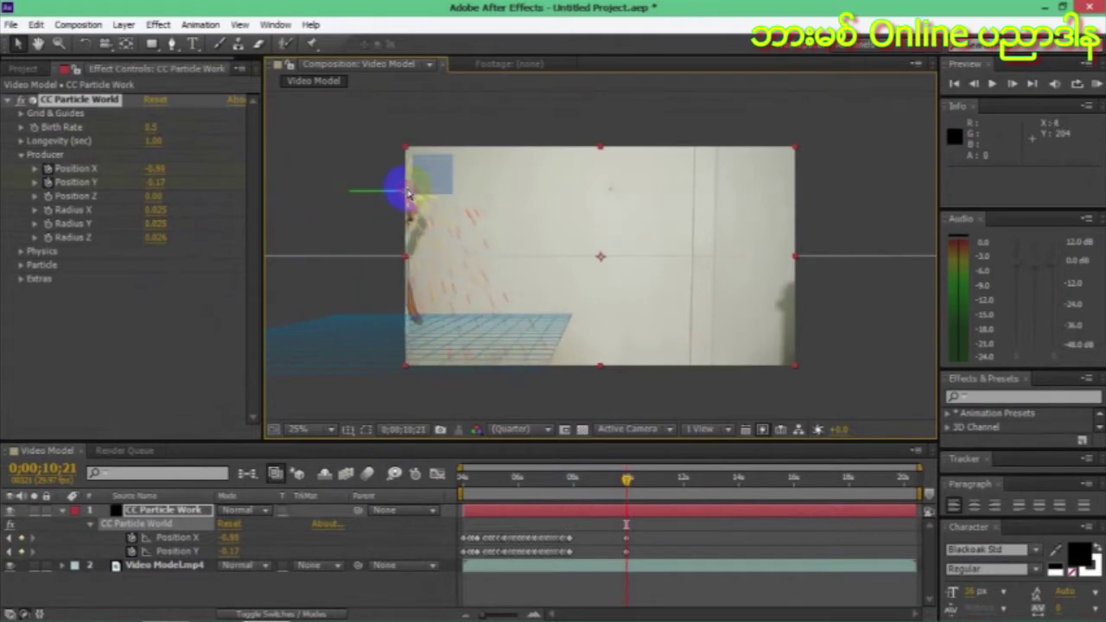
{"action": "left_click", "coordinate": [304, 429]}
{"action": "left_click", "coordinate": [346, 153]}
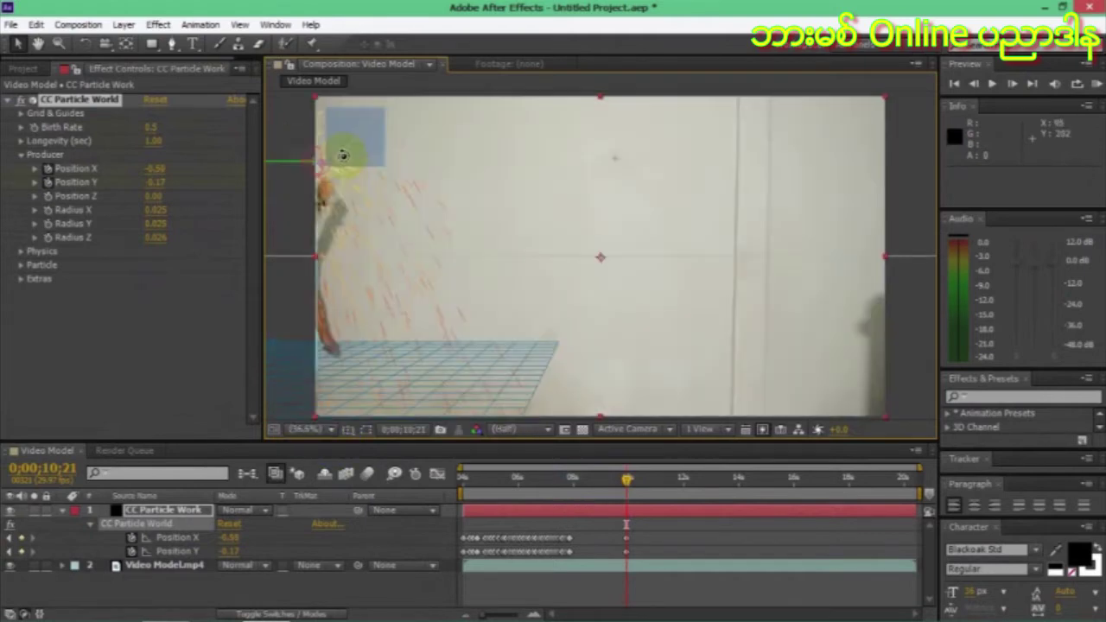
Keyframe the producer along the returning man's wand up to 0;00;11;19, about X -0.13, Y -0.16, and undo the accidental layer move.
{"action": "key", "text": "Page_Down"}
{"action": "key", "text": "Page_Down"}
{"action": "left_click_drag", "start_coordinate": [324, 172], "coordinate": [702, 201]}
{"action": "key", "text": "Page_Down"}
{"action": "key", "text": "Page_Down"}
{"action": "key", "text": "Page_Down"}
{"action": "key", "text": "Page_Down"}
{"action": "key", "text": "Page_Down"}
{"action": "key", "text": "Page_Down"}
{"action": "key", "text": "Page_Down"}
{"action": "key", "text": "Page_Down"}
{"action": "key", "text": "Page_Down"}
{"action": "key", "text": "Page_Down"}
{"action": "key", "text": "Page_Down"}
{"action": "key", "text": "Page_Down"}
{"action": "key", "text": "Page_Down"}
{"action": "key", "text": "Page_Down"}
{"action": "key", "text": "Page_Down"}
{"action": "key", "text": "Page_Down"}
{"action": "key", "text": "Page_Down"}
{"action": "key", "text": "Page_Down"}
{"action": "key", "text": "Page_Down"}
{"action": "key", "text": "Page_Down"}
{"action": "key", "text": "Page_Down"}
{"action": "key", "text": "Page_Down"}
{"action": "key", "text": "Page_Down"}
{"action": "key", "text": "Page_Down"}
{"action": "key", "text": "Page_Down"}
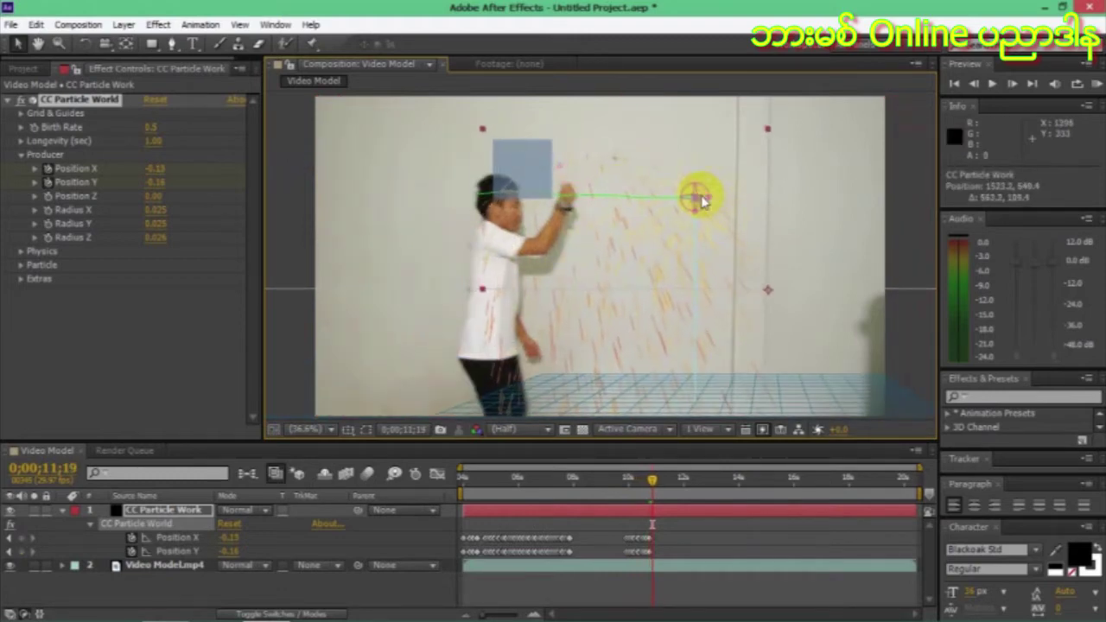
{"action": "key", "text": "ctrl+z"}
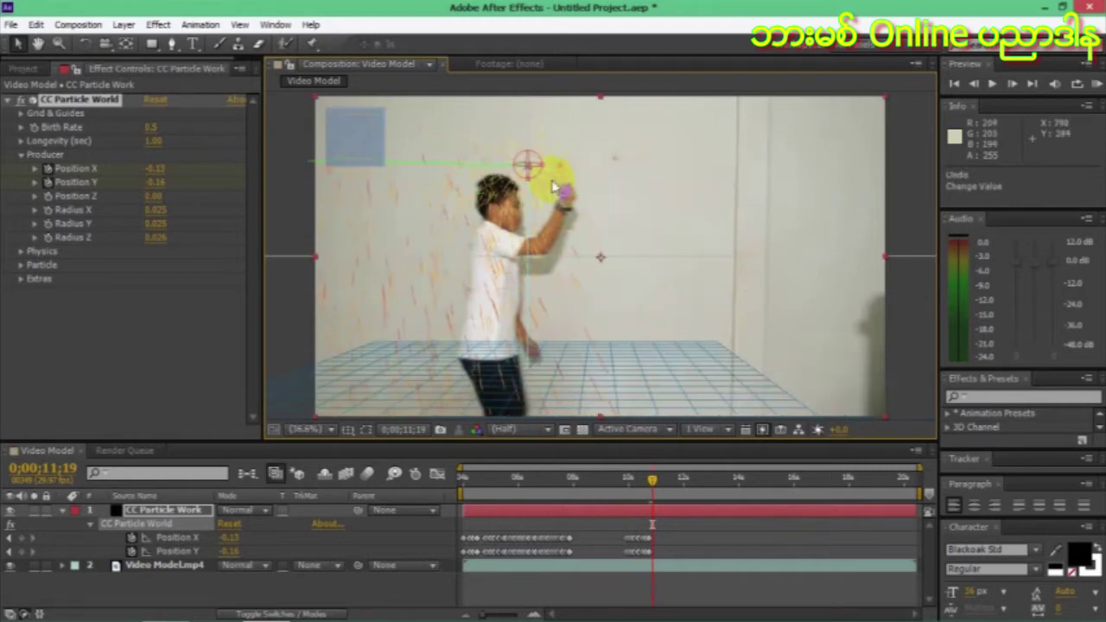
Keyframe the producer along the walking man's raised wand up to 0;00;11;28, about X 0.01, Y -0.16.
{"action": "left_click_drag", "start_coordinate": [533, 170], "coordinate": [609, 172]}
{"action": "key", "text": "Page_Down"}
{"action": "key", "text": "Page_Down"}
{"action": "key", "text": "Page_Down"}
{"action": "key", "text": "Page_Down"}
{"action": "key", "text": "Page_Down"}
{"action": "key", "text": "Page_Down"}
{"action": "key", "text": "Page_Down"}
{"action": "key", "text": "Page_Down"}
{"action": "key", "text": "Page_Down"}
{"action": "key", "text": "Page_Down"}
{"action": "key", "text": "Page_Down"}
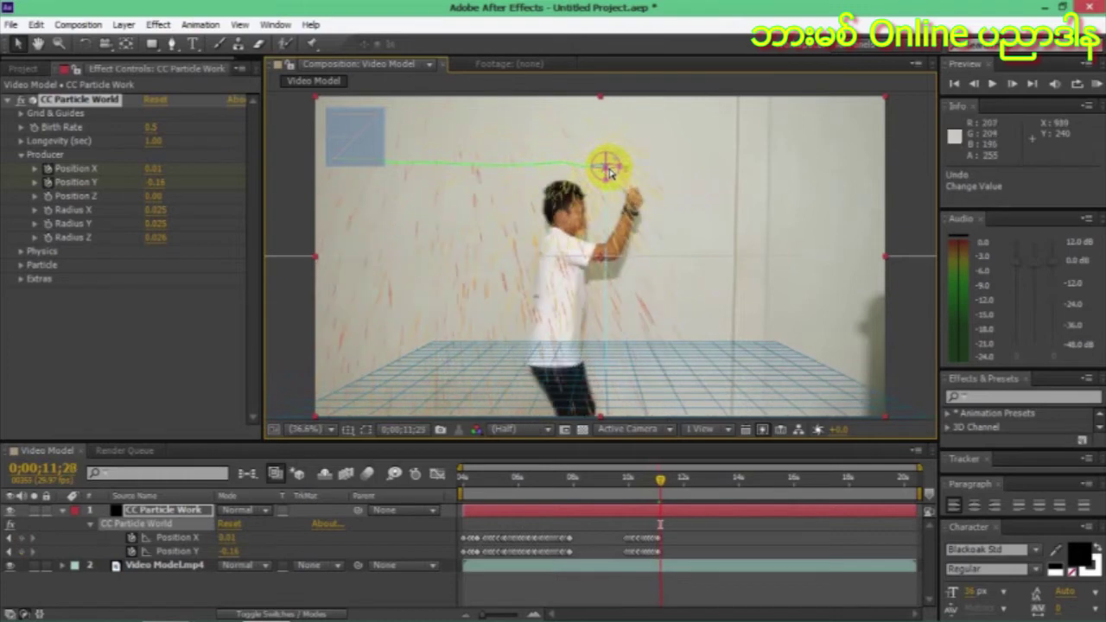
Continue keyframing the producer at the wand tip up to 0;00;12;03, about X 0.09, Y -0.15.
{"action": "key", "text": "Page_Down"}
{"action": "left_click_drag", "start_coordinate": [609, 172], "coordinate": [654, 174]}
{"action": "key", "text": "Page_Down"}
{"action": "key", "text": "Page_Down"}
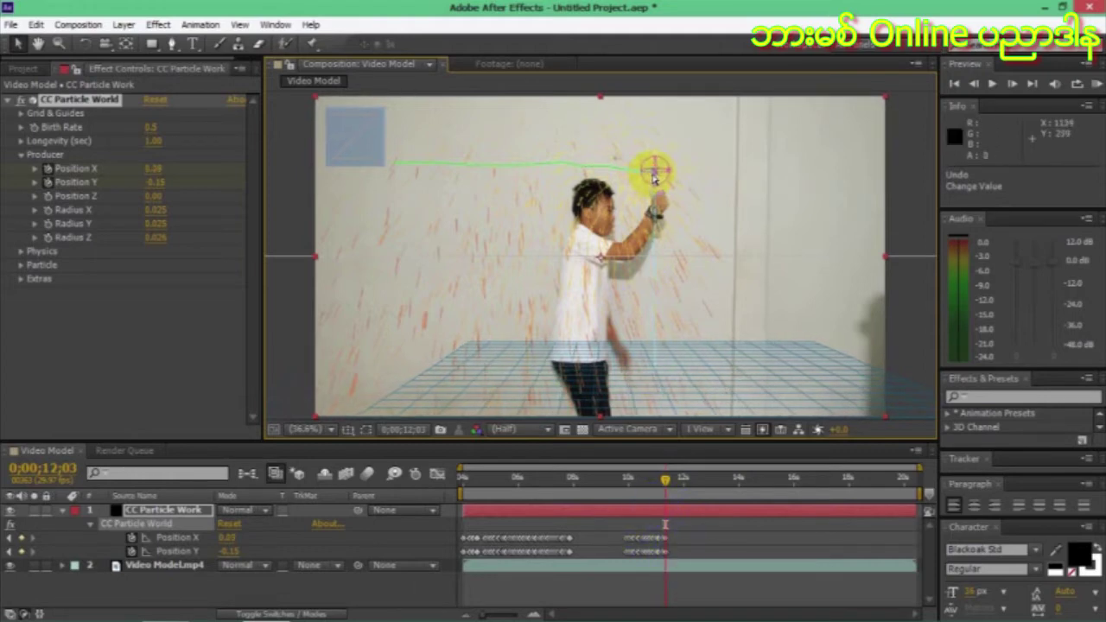
Keyframe the producer frame by frame as the man turns around, up to 0;00;13;07, about X 0.04, Y -0.14.
{"action": "key", "text": "Page_Down"}
{"action": "key", "text": "Page_Down"}
{"action": "key", "text": "Page_Down"}
{"action": "key", "text": "Page_Down"}
{"action": "key", "text": "Page_Down"}
{"action": "left_click_drag", "start_coordinate": [654, 177], "coordinate": [620, 182]}
{"action": "key", "text": "Page_Down"}
{"action": "key", "text": "Page_Down"}
{"action": "key", "text": "Page_Down"}
{"action": "key", "text": "Page_Down"}
{"action": "key", "text": "Page_Down"}
{"action": "key", "text": "Page_Down"}
{"action": "key", "text": "Page_Down"}
{"action": "key", "text": "Page_Down"}
{"action": "key", "text": "Page_Down"}
{"action": "key", "text": "Page_Down"}
{"action": "key", "text": "Page_Down"}
{"action": "key", "text": "Page_Down"}
{"action": "key", "text": "Page_Down"}
{"action": "key", "text": "Page_Down"}
{"action": "key", "text": "Page_Down"}
{"action": "key", "text": "Page_Down"}
{"action": "key", "text": "Page_Down"}
{"action": "key", "text": "Page_Down"}
{"action": "key", "text": "Page_Down"}
{"action": "key", "text": "Page_Down"}
{"action": "key", "text": "Page_Down"}
{"action": "key", "text": "Page_Down"}
{"action": "key", "text": "Page_Down"}
{"action": "key", "text": "Page_Down"}
{"action": "key", "text": "Page_Down"}
{"action": "key", "text": "Page_Down"}
{"action": "key", "text": "Page_Down"}
{"action": "key", "text": "Page_Down"}
{"action": "key", "text": "Page_Down"}
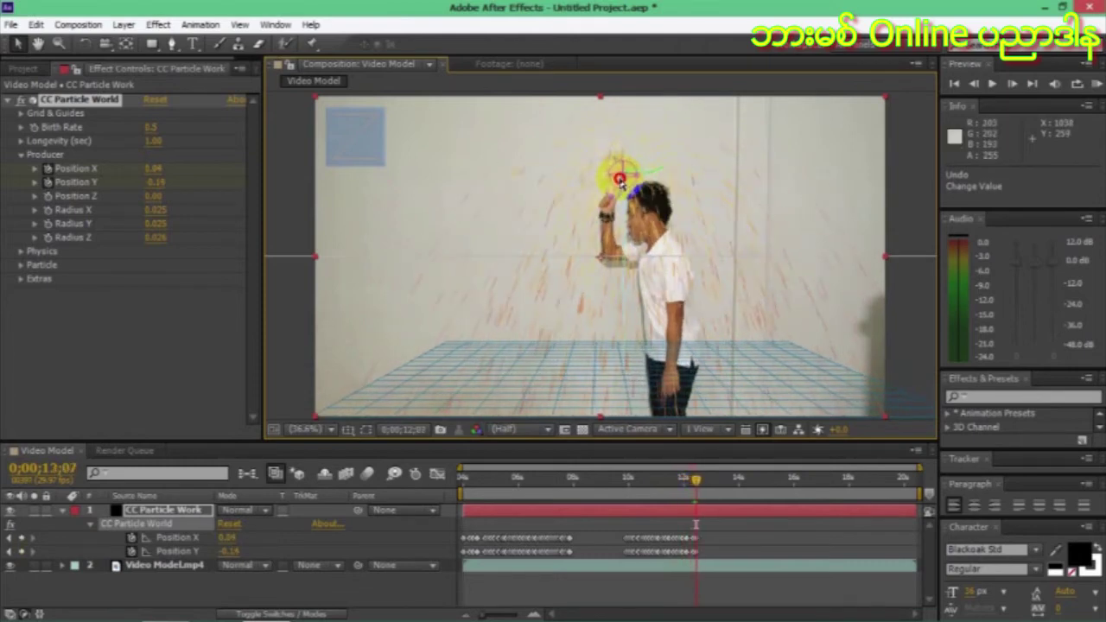
Keyframe the producer along the wand as the man steps back, up to 0;00;14;07, about X 0.10, Y -0.14.
{"action": "key", "text": "Page_Down"}
{"action": "key", "text": "Page_Down"}
{"action": "key", "text": "Page_Down"}
{"action": "key", "text": "Page_Down"}
{"action": "key", "text": "Page_Down"}
{"action": "key", "text": "Page_Down"}
{"action": "key", "text": "Page_Down"}
{"action": "key", "text": "Page_Down"}
{"action": "key", "text": "Page_Down"}
{"action": "left_click_drag", "start_coordinate": [618, 187], "coordinate": [656, 188]}
{"action": "key", "text": "Page_Down"}
{"action": "key", "text": "Page_Down"}
{"action": "key", "text": "Page_Down"}
{"action": "key", "text": "Page_Down"}
{"action": "key", "text": "Page_Down"}
{"action": "key", "text": "Page_Down"}
{"action": "key", "text": "Page_Down"}
{"action": "key", "text": "Page_Down"}
{"action": "key", "text": "Page_Down"}
{"action": "key", "text": "Page_Down"}
{"action": "key", "text": "Page_Down"}
{"action": "key", "text": "Page_Down"}
{"action": "key", "text": "Page_Down"}
{"action": "key", "text": "Page_Down"}
{"action": "key", "text": "Page_Down"}
{"action": "key", "text": "Page_Down"}
{"action": "key", "text": "Page_Down"}
{"action": "key", "text": "Page_Down"}
{"action": "key", "text": "Page_Down"}
{"action": "key", "text": "Page_Down"}
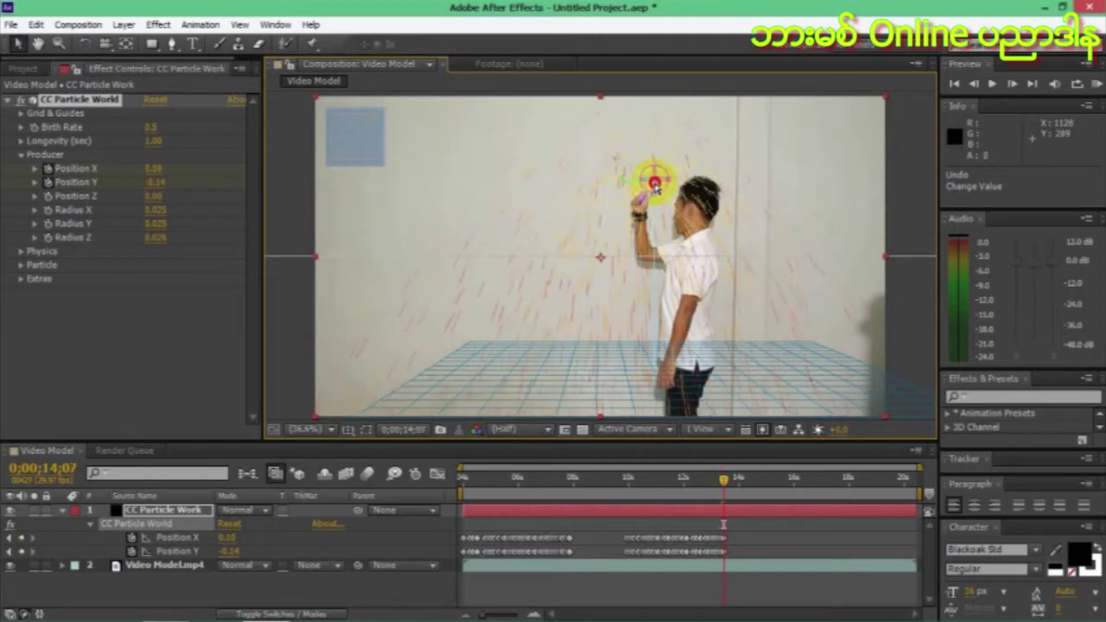
From 0;00;14;16, keyframe the producer toward the man's head as he draws the wand back, reaching about X 0.19, Y -0.13 at 0;00;15;00.
{"action": "key", "text": "Page_Down"}
{"action": "key", "text": "Page_Down"}
{"action": "key", "text": "Page_Down"}
{"action": "key", "text": "Page_Down"}
{"action": "key", "text": "Page_Down"}
{"action": "key", "text": "Page_Down"}
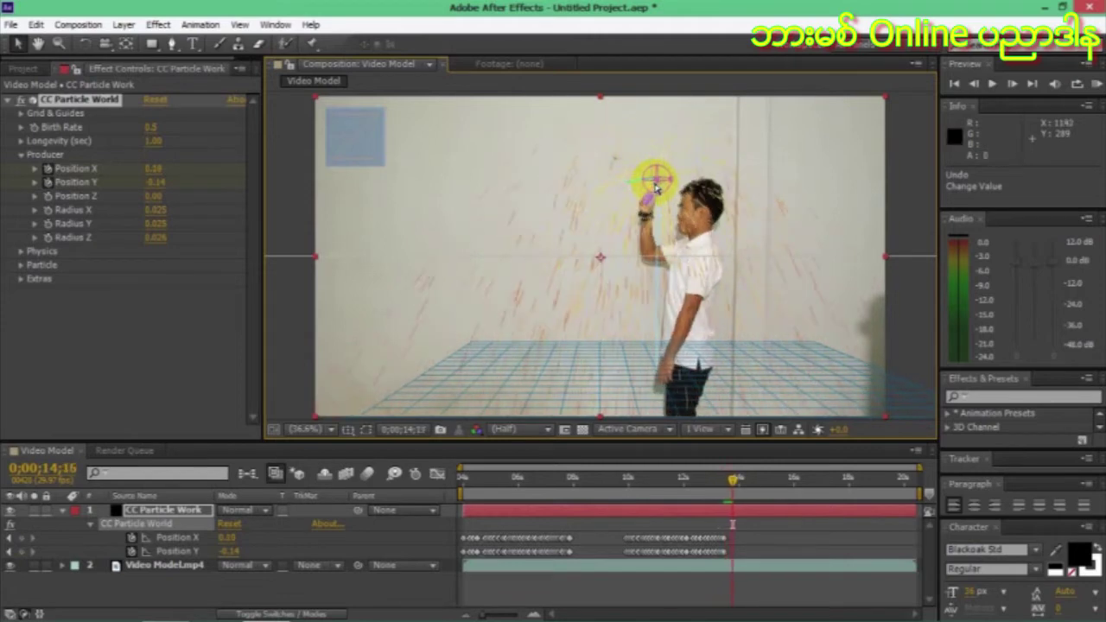
{"action": "left_click_drag", "start_coordinate": [657, 189], "coordinate": [704, 194]}
{"action": "key", "text": "Page_Down"}
{"action": "key", "text": "Page_Down"}
{"action": "key", "text": "Page_Down"}
{"action": "key", "text": "Page_Down"}
{"action": "key", "text": "Page_Down"}
{"action": "key", "text": "Page_Down"}
{"action": "key", "text": "Page_Down"}
{"action": "key", "text": "Page_Down"}
{"action": "key", "text": "Page_Down"}
{"action": "key", "text": "Page_Down"}
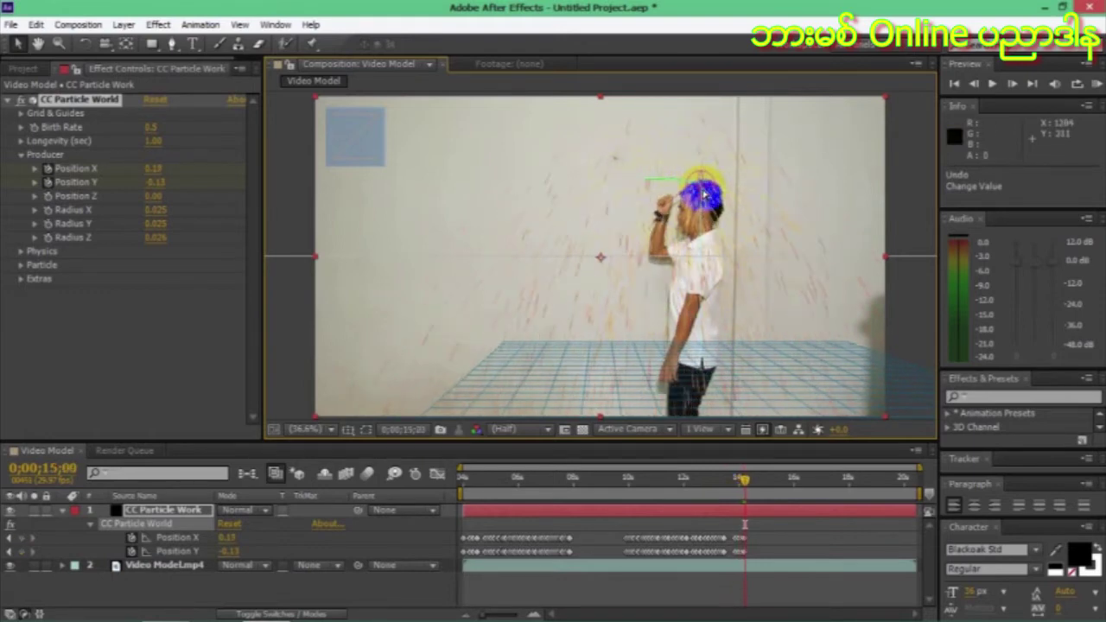
Keyframe the producer along the wand's downward swing to in front of the man, about X 0.03, Y 0.02 at 0;00;15;12.
{"action": "left_click_drag", "start_coordinate": [696, 195], "coordinate": [619, 268]}
{"action": "key", "text": "Page_Down"}
{"action": "key", "text": "Page_Down"}
{"action": "key", "text": "Page_Down"}
{"action": "key", "text": "Page_Down"}
{"action": "key", "text": "Page_Down"}
{"action": "key", "text": "Page_Down"}
{"action": "key", "text": "Page_Down"}
{"action": "key", "text": "Page_Down"}
{"action": "key", "text": "Page_Down"}
{"action": "key", "text": "Page_Down"}
{"action": "key", "text": "Page_Down"}
{"action": "key", "text": "Page_Down"}
{"action": "key", "text": "Page_Down"}
{"action": "key", "text": "Page_Down"}
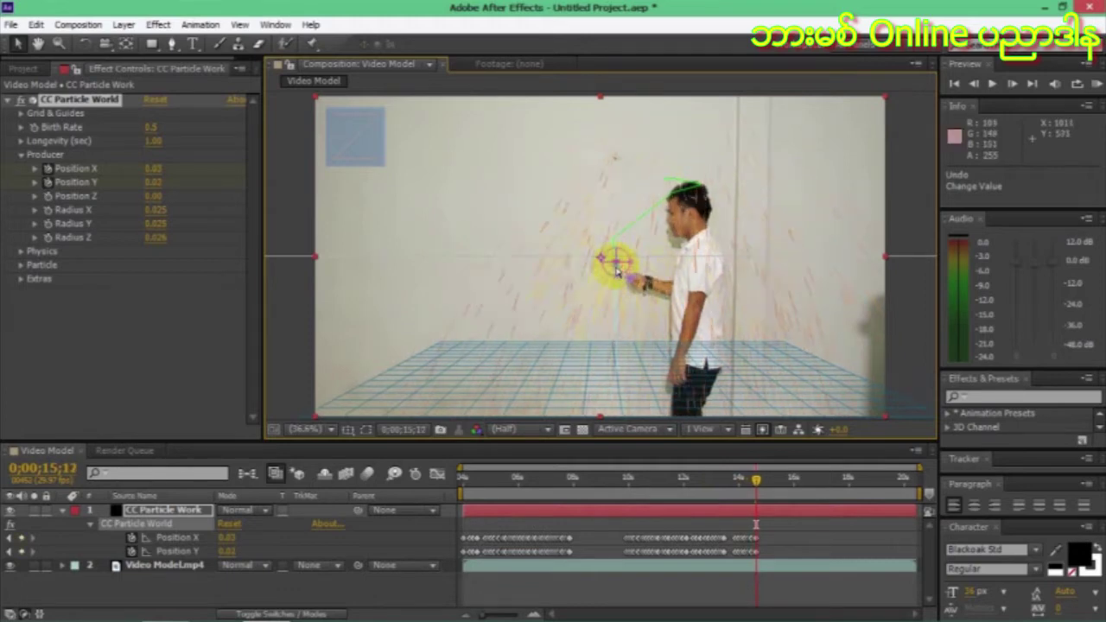
Keep the producer keyframed on the outstretched wand up to 0;00;15;24, about X 0.03, Y 0.01.
{"action": "key", "text": "Page_Down"}
{"action": "key", "text": "Page_Down"}
{"action": "left_click_drag", "start_coordinate": [618, 269], "coordinate": [619, 270]}
{"action": "key", "text": "Page_Down"}
{"action": "key", "text": "Page_Down"}
{"action": "key", "text": "Page_Down"}
{"action": "key", "text": "Page_Down"}
{"action": "key", "text": "Page_Down"}
{"action": "key", "text": "Page_Down"}
{"action": "key", "text": "Page_Down"}
{"action": "key", "text": "Page_Down"}
{"action": "key", "text": "Page_Down"}
{"action": "key", "text": "Page_Down"}
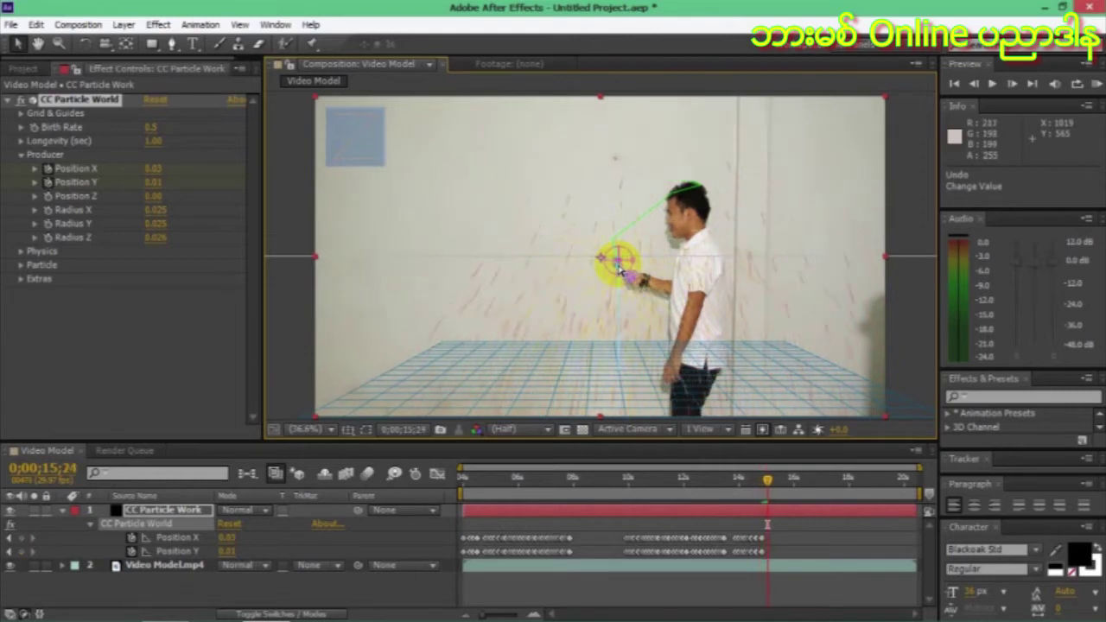
Keyframe the producer slightly upward with the wand tip to about X 0.03, Y 0.00, advancing to 0;00;16;08.
{"action": "left_click_drag", "start_coordinate": [619, 270], "coordinate": [619, 270]}
{"action": "key", "text": "Page_Down"}
{"action": "key", "text": "Page_Down"}
{"action": "key", "text": "Page_Down"}
{"action": "key", "text": "Page_Down"}
{"action": "key", "text": "Page_Down"}
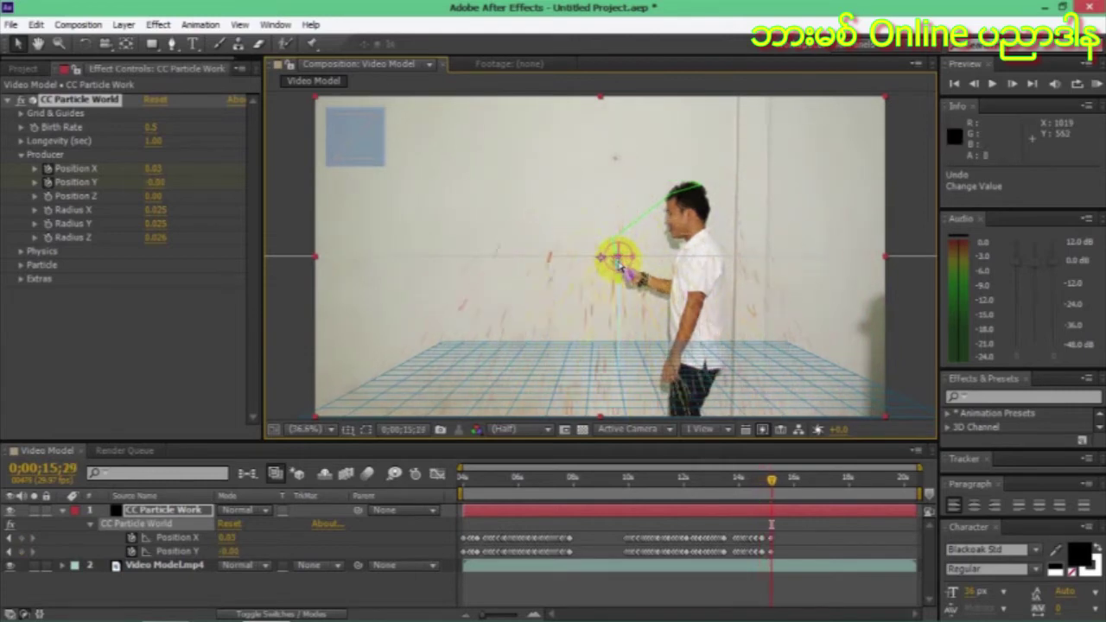
{"action": "key", "text": "Page_Down"}
{"action": "key", "text": "Page_Down"}
{"action": "key", "text": "Page_Down"}
{"action": "key", "text": "Page_Down"}
{"action": "key", "text": "Page_Down"}
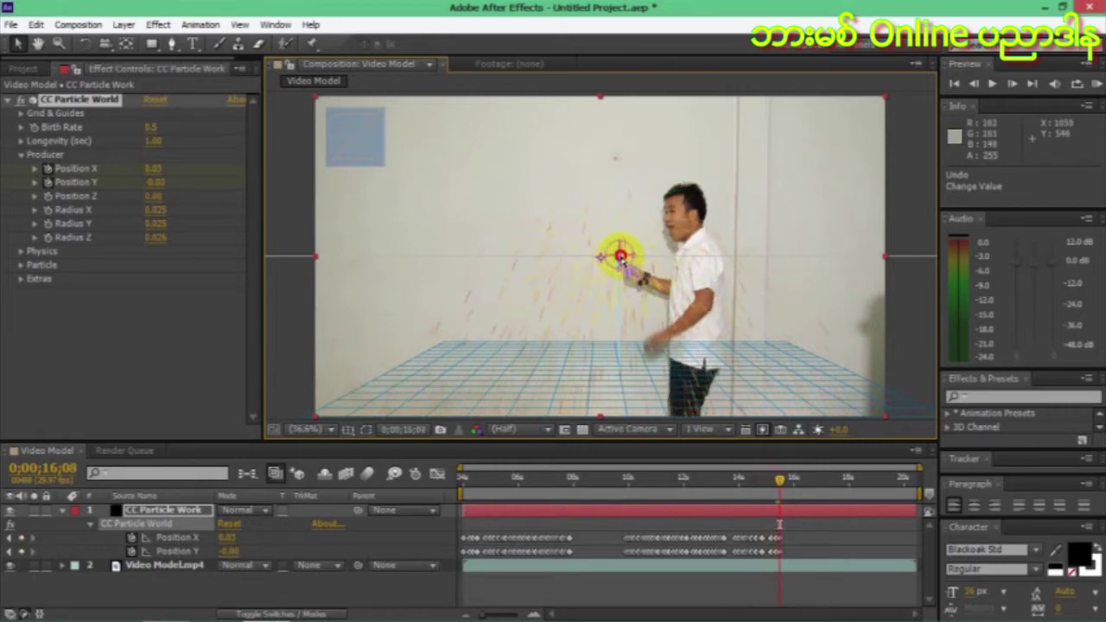
Keyframe the producer up and toward the man with the rising wand, about X 0.05, Y -0.02 at 0;00;16;15.
{"action": "left_click_drag", "start_coordinate": [628, 254], "coordinate": [632, 256]}
{"action": "key", "text": "Page_Down"}
{"action": "key", "text": "Page_Down"}
{"action": "key", "text": "Page_Down"}
{"action": "key", "text": "Page_Down"}
{"action": "key", "text": "Page_Down"}
{"action": "key", "text": "Page_Down"}
{"action": "key", "text": "Page_Down"}
{"action": "key", "text": "Page_Down"}
{"action": "key", "text": "Page_Down"}
{"action": "key", "text": "Page_Down"}
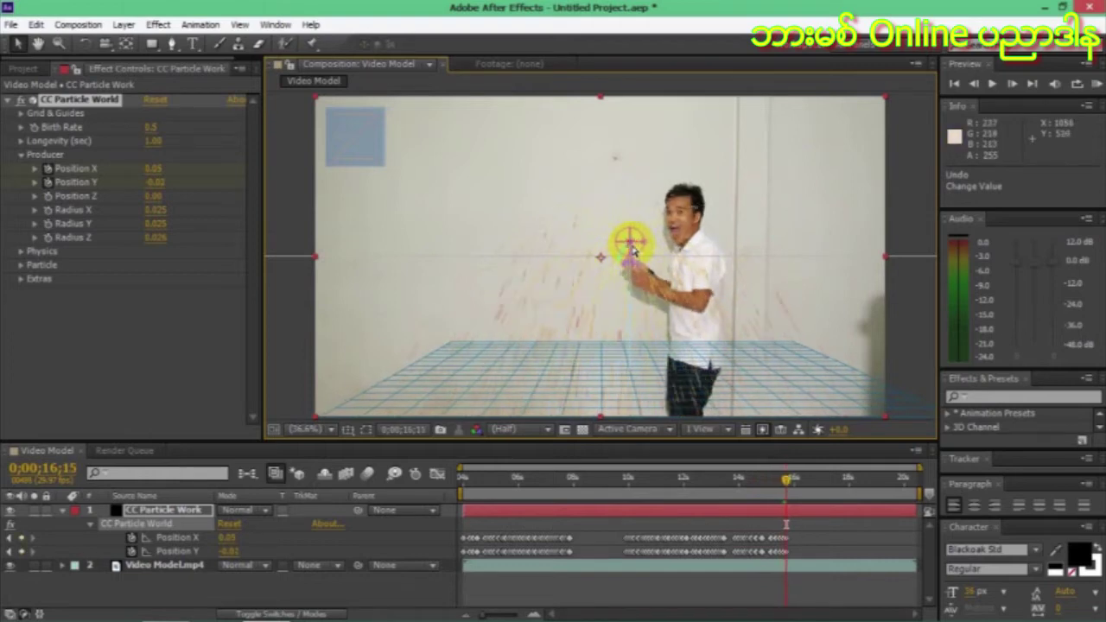
Continue keyframing the producer above the man's joined hands up to 0;00;16;27, about X 0.05, Y -0.03.
{"action": "key", "text": "Page_Down"}
{"action": "key", "text": "Page_Down"}
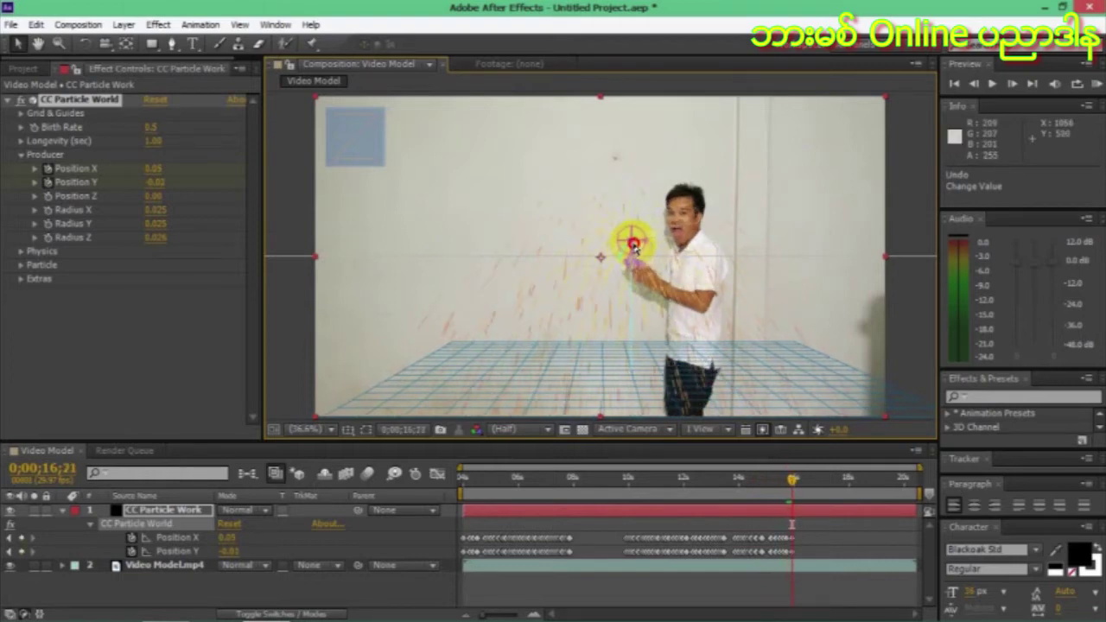
{"action": "key", "text": "Page_Down"}
{"action": "key", "text": "Page_Down"}
{"action": "key", "text": "Page_Down"}
{"action": "left_click_drag", "start_coordinate": [635, 247], "coordinate": [638, 248]}
{"action": "key", "text": "Page_Down"}
{"action": "key", "text": "Page_Down"}
{"action": "key", "text": "Page_Down"}
{"action": "key", "text": "Page_Down"}
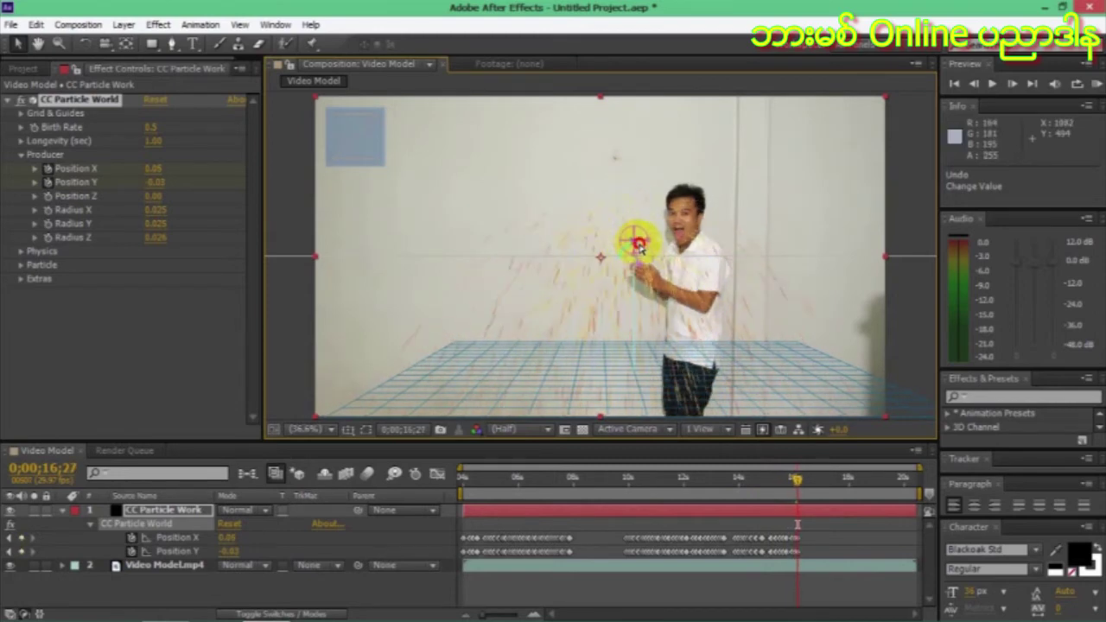
Keyframe the producer on the wand near the man's chin, about X 0.08, Y -0.02, advancing to 0;00;17;12.
{"action": "mouse_move", "coordinate": [638, 248]}
{"action": "left_mouse_down"}
{"action": "mouse_move", "coordinate": [646, 262]}
{"action": "mouse_move", "coordinate": [645, 250]}
{"action": "mouse_move", "coordinate": [654, 255]}
{"action": "left_mouse_up"}
{"action": "key", "text": "Page_Down"}
{"action": "key", "text": "Page_Down"}
{"action": "key", "text": "Page_Down"}
{"action": "key", "text": "Page_Down"}
{"action": "key", "text": "Page_Down"}
{"action": "key", "text": "Page_Down"}
{"action": "key", "text": "Page_Down"}
{"action": "key", "text": "Page_Down"}
{"action": "key", "text": "Page_Down"}
{"action": "key", "text": "Page_Down"}
{"action": "key", "text": "Page_Down"}
{"action": "key", "text": "Page_Down"}
{"action": "key", "text": "Page_Down"}
{"action": "key", "text": "Page_Down"}
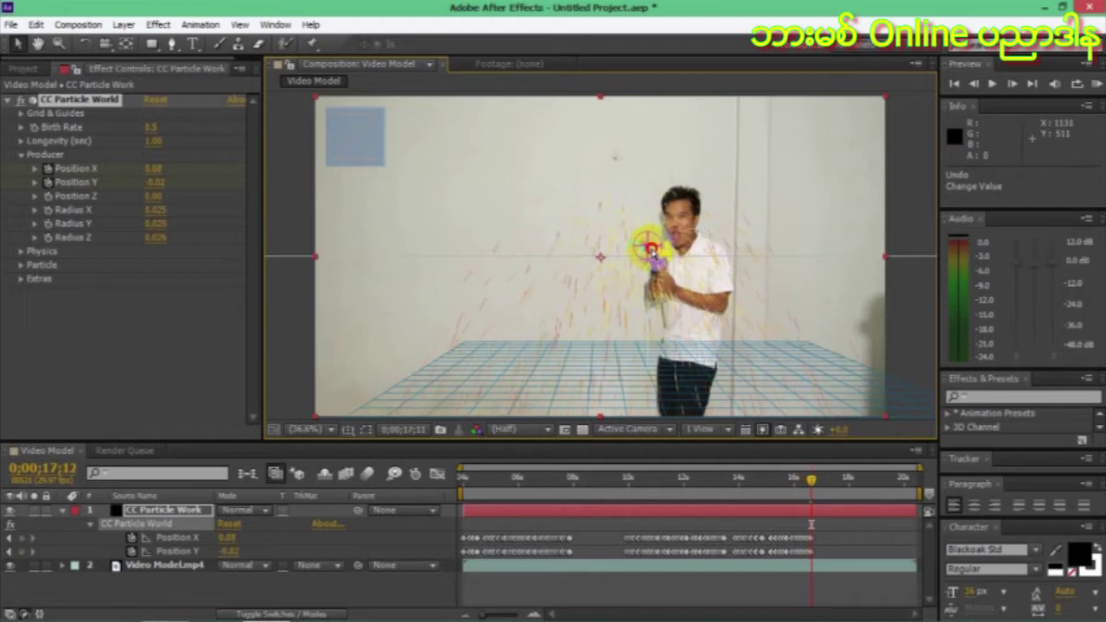
Undo the accidental layer move at 0;00;20;06 and keyframe the producer at the lowered wand, about X 0.07, Y 0.13.
{"action": "left_click_drag", "start_coordinate": [646, 246], "coordinate": [648, 334]}
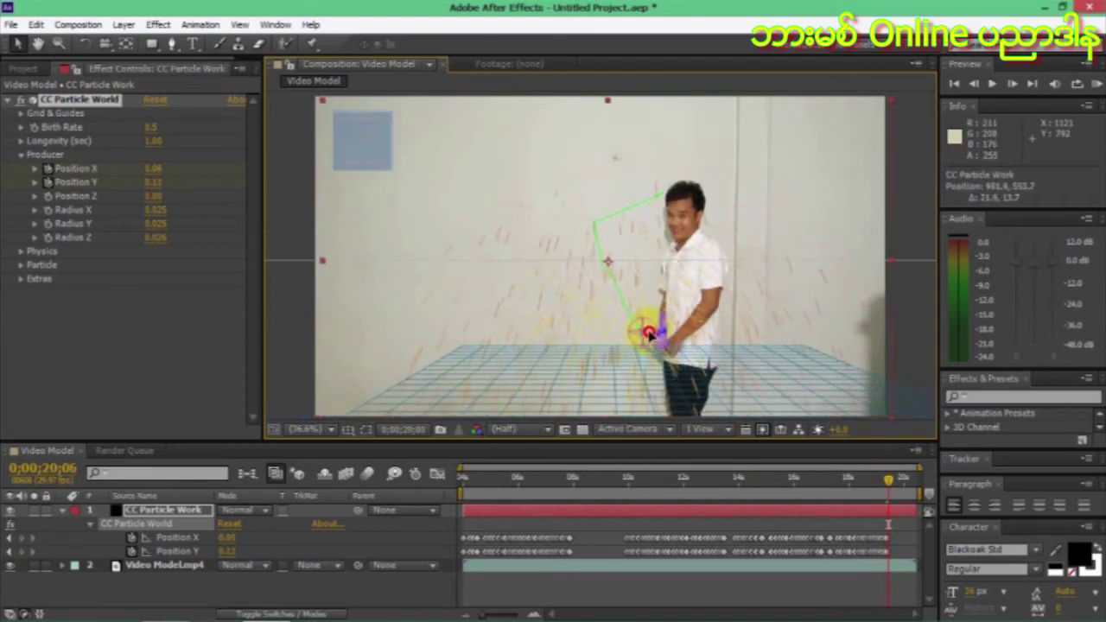
{"action": "key", "text": "ctrl+z"}
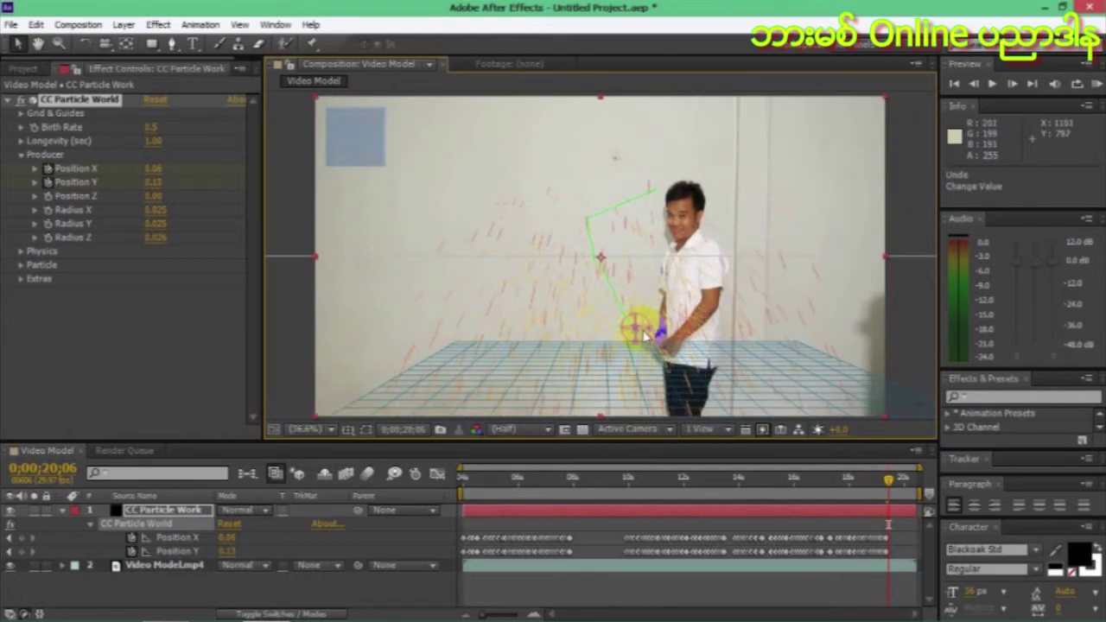
{"action": "mouse_move", "coordinate": [641, 335]}
{"action": "left_mouse_down"}
{"action": "mouse_move", "coordinate": [634, 324]}
{"action": "mouse_move", "coordinate": [659, 352]}
{"action": "mouse_move", "coordinate": [662, 329]}
{"action": "mouse_move", "coordinate": [648, 321]}
{"action": "mouse_move", "coordinate": [641, 331]}
{"action": "left_mouse_up"}
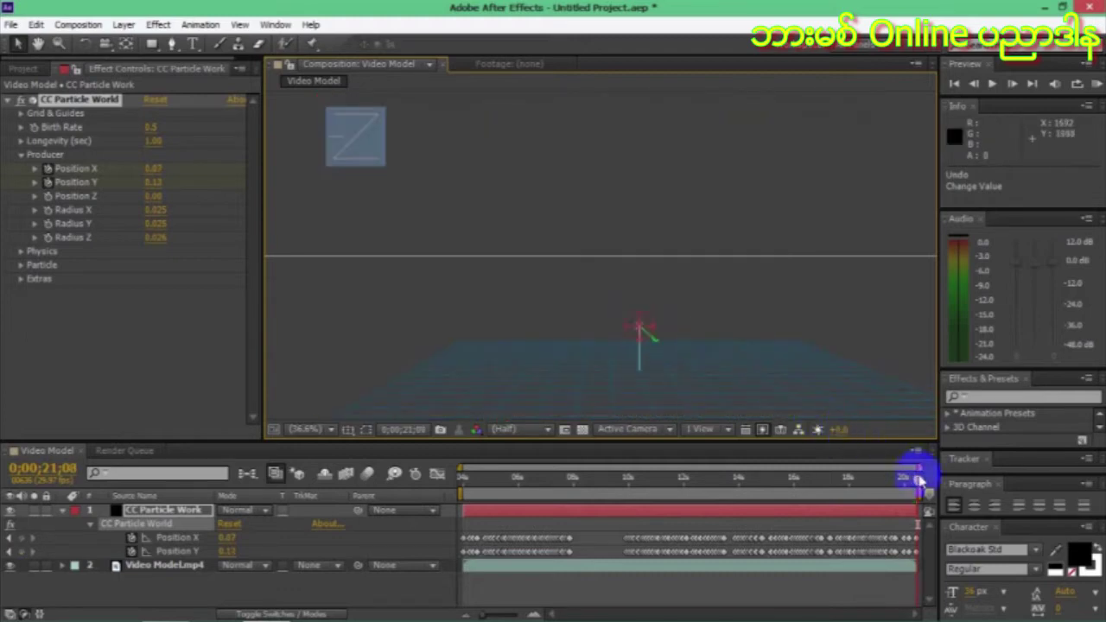
Return the current time to the layer's start and move it forward to 0;00;05;27.
{"action": "left_click", "coordinate": [913, 477]}
{"action": "left_click_drag", "start_coordinate": [918, 483], "coordinate": [439, 546]}
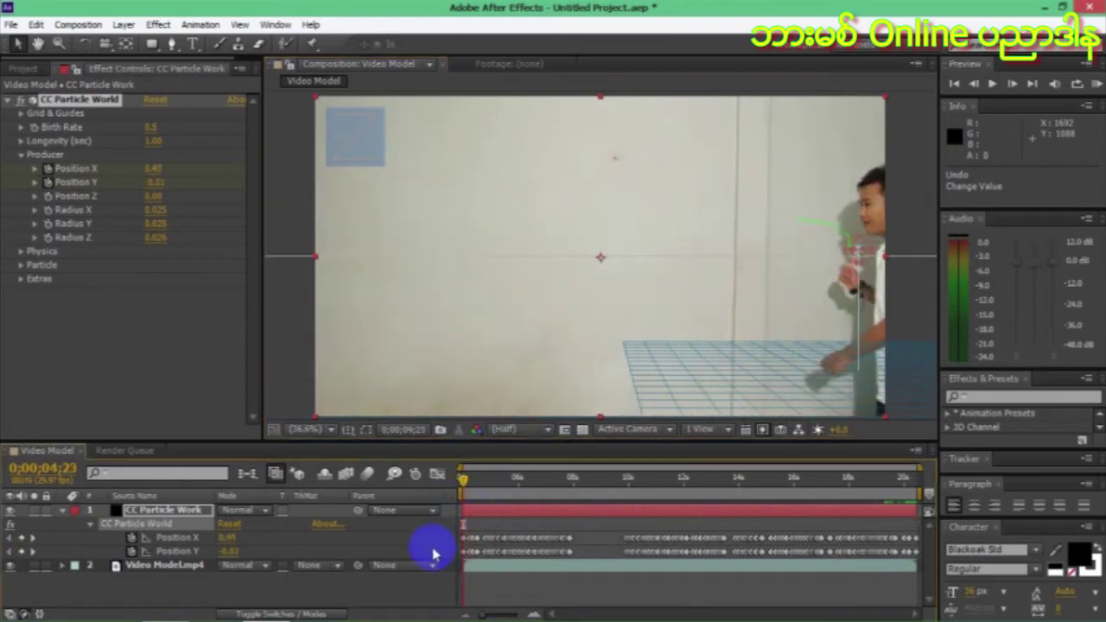
{"action": "left_click", "coordinate": [395, 593]}
{"action": "left_click_drag", "start_coordinate": [458, 483], "coordinate": [493, 484]}
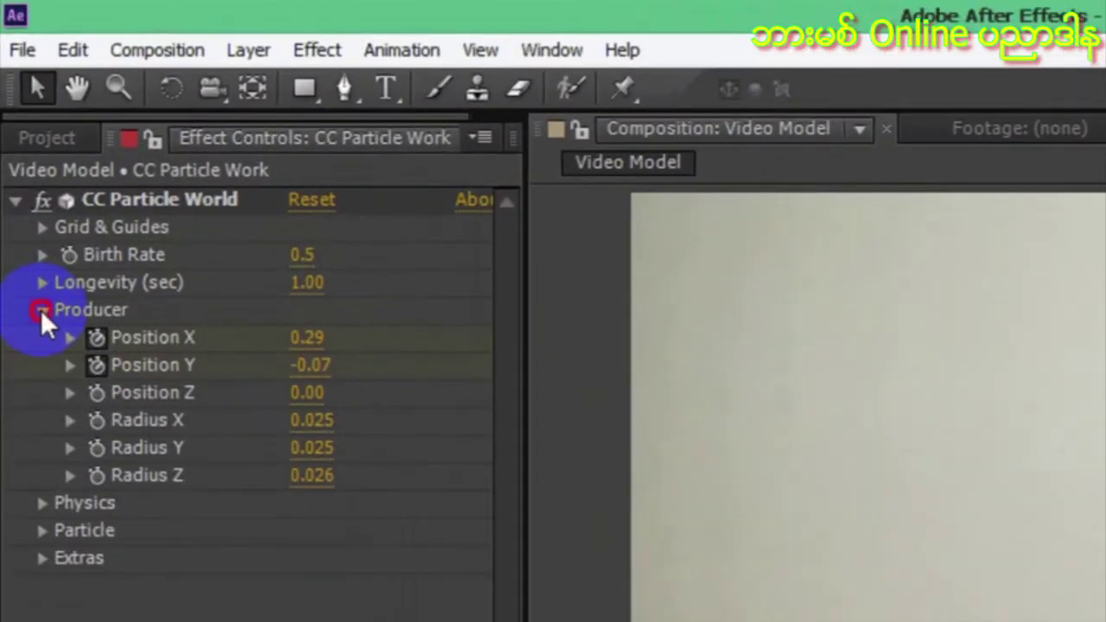
Change CC Particle World's particle type to Star and set its birth rate to 2.0.
{"action": "left_click", "coordinate": [22, 157]}
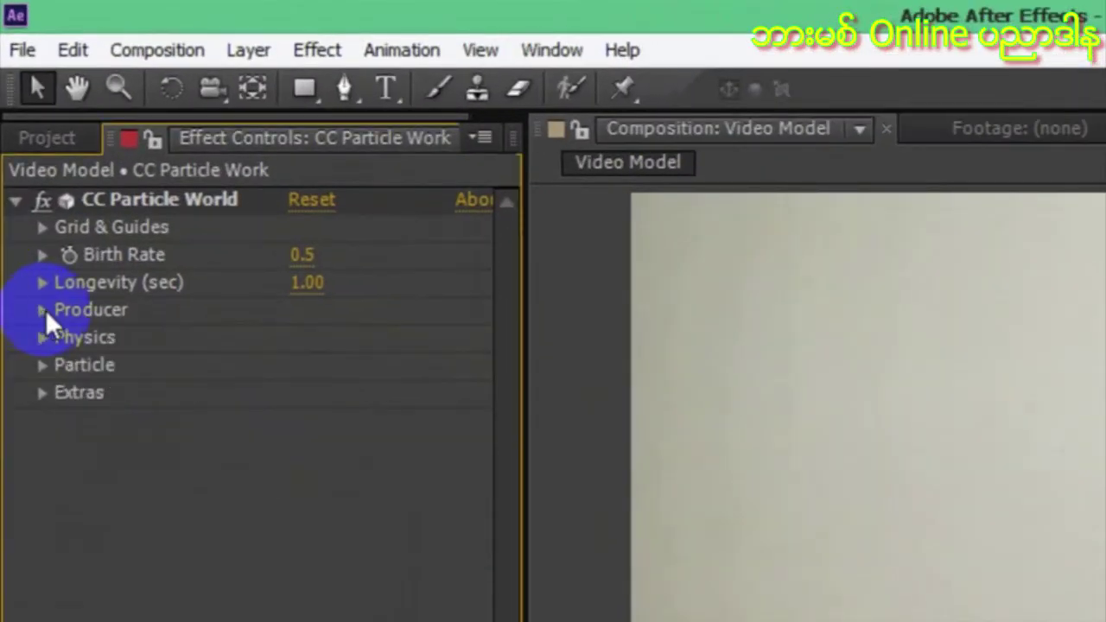
{"action": "left_click", "coordinate": [43, 364]}
{"action": "left_click", "coordinate": [334, 392]}
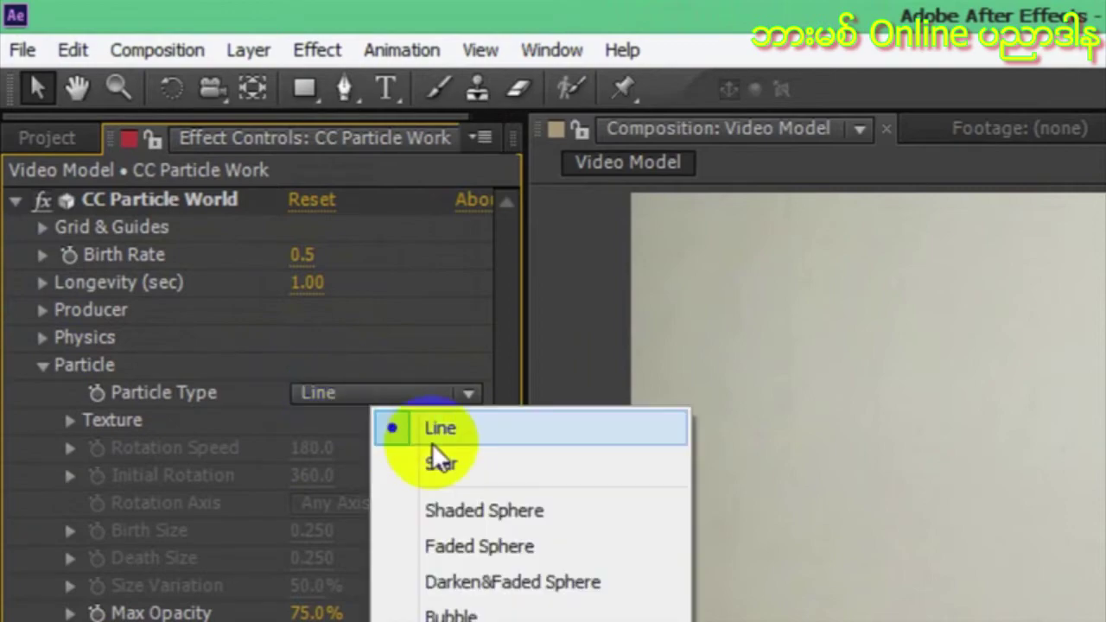
{"action": "left_click", "coordinate": [467, 464]}
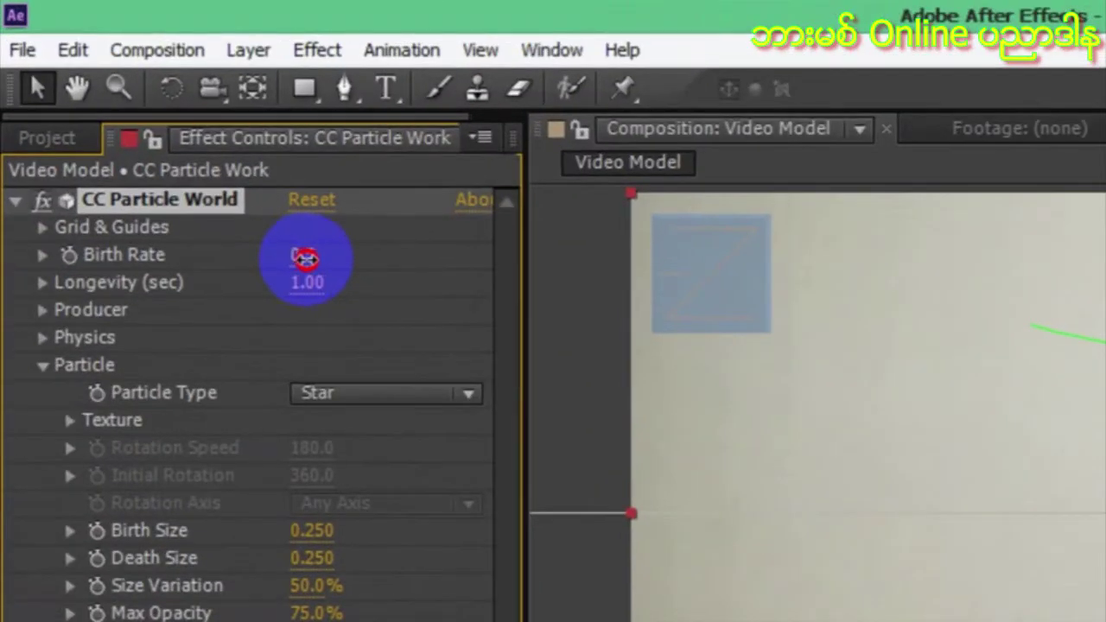
{"action": "left_click_drag", "start_coordinate": [148, 127], "coordinate": [159, 130]}
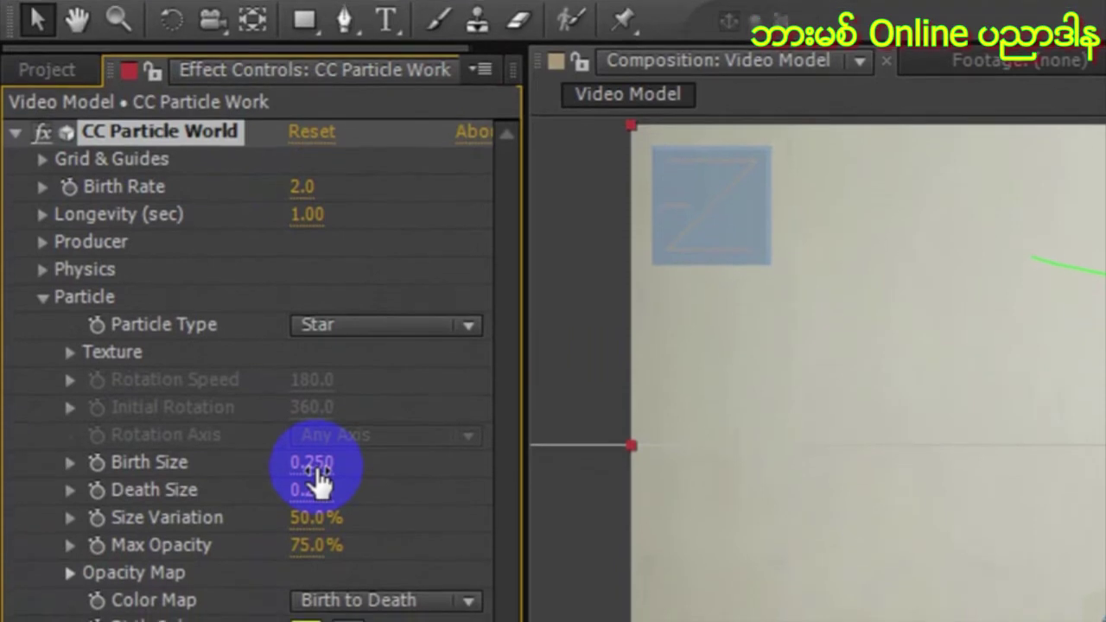
{"action": "left_click", "coordinate": [41, 240]}
{"action": "left_click", "coordinate": [41, 240]}
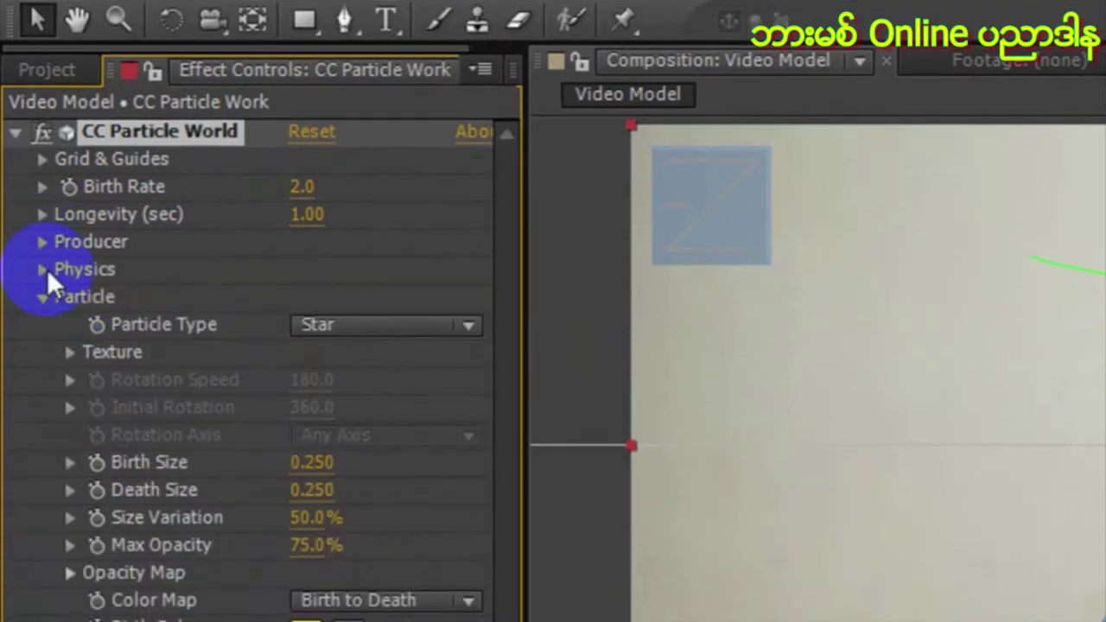
Set the particle physics velocity to 0.30, checking the trail at 0;00;06;13.
{"action": "left_click", "coordinate": [46, 269]}
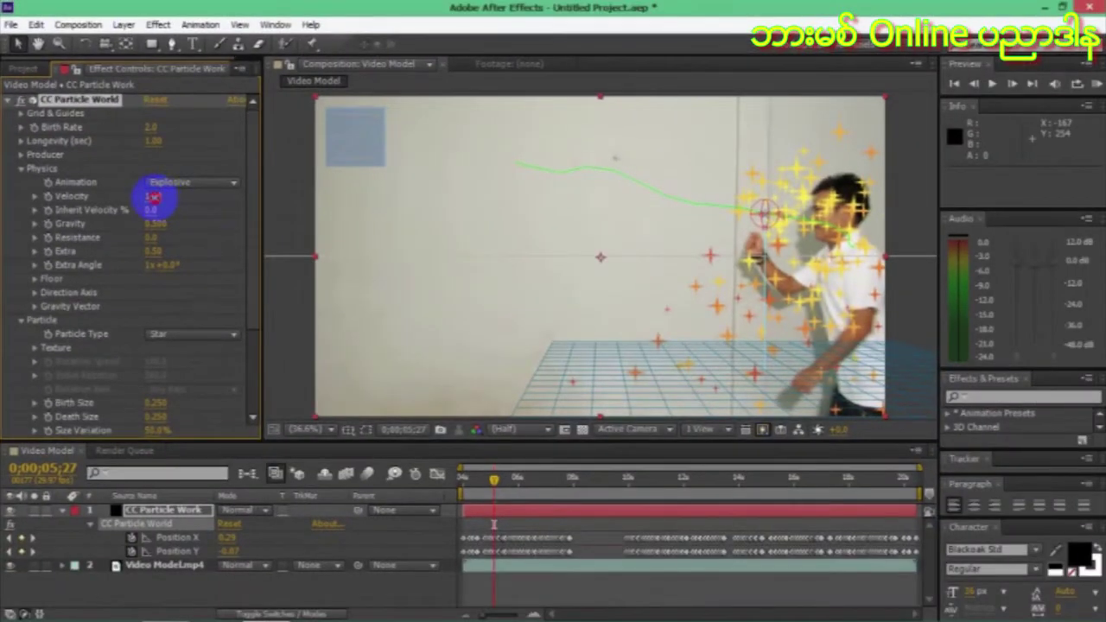
{"action": "left_click_drag", "start_coordinate": [152, 197], "coordinate": [100, 192]}
{"action": "left_click_drag", "start_coordinate": [496, 478], "coordinate": [510, 479]}
{"action": "left_click_drag", "start_coordinate": [163, 200], "coordinate": [146, 201]}
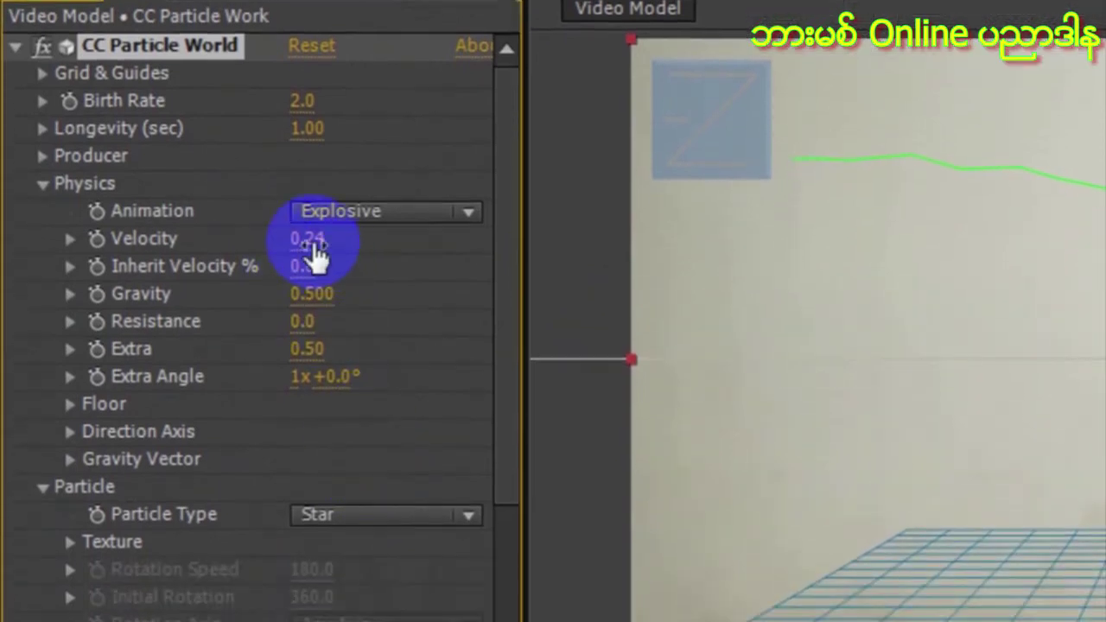
{"action": "left_click", "coordinate": [316, 251]}
{"action": "left_click_drag", "start_coordinate": [316, 242], "coordinate": [348, 244]}
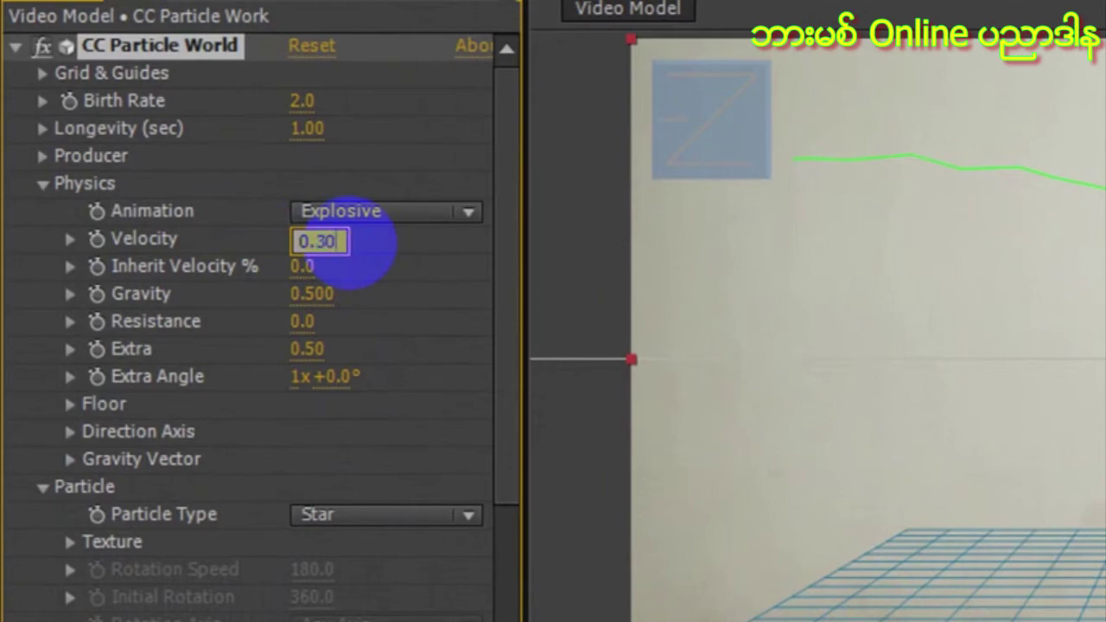
{"action": "key", "text": "Return"}
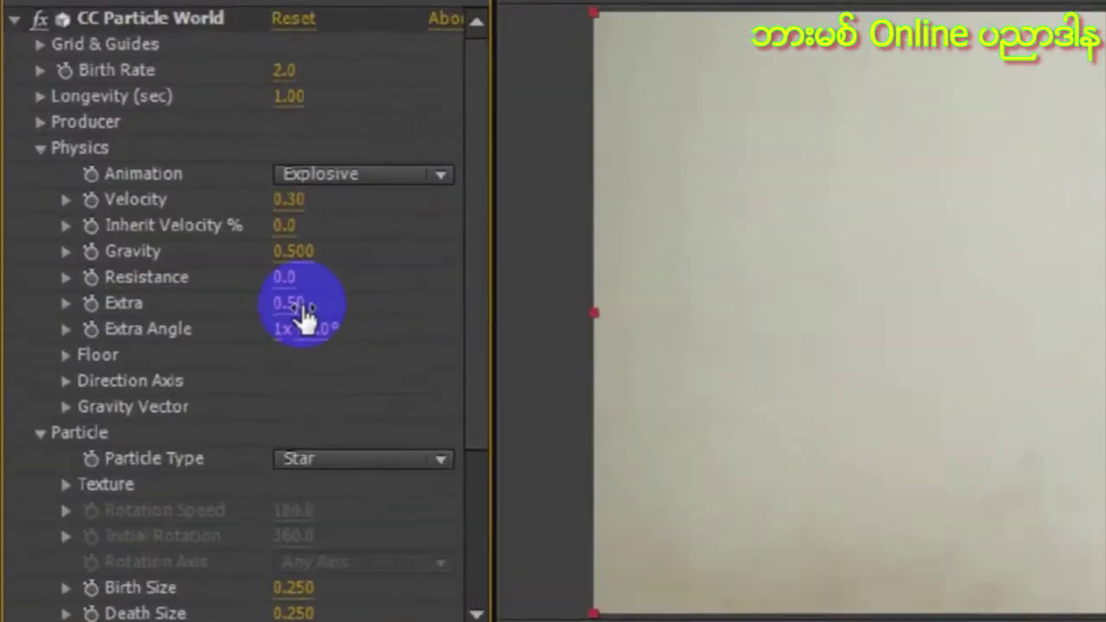
Set the physics Extra value to 0.22 and the gravity to 0.050.
{"action": "left_click_drag", "start_coordinate": [152, 255], "coordinate": [148, 252]}
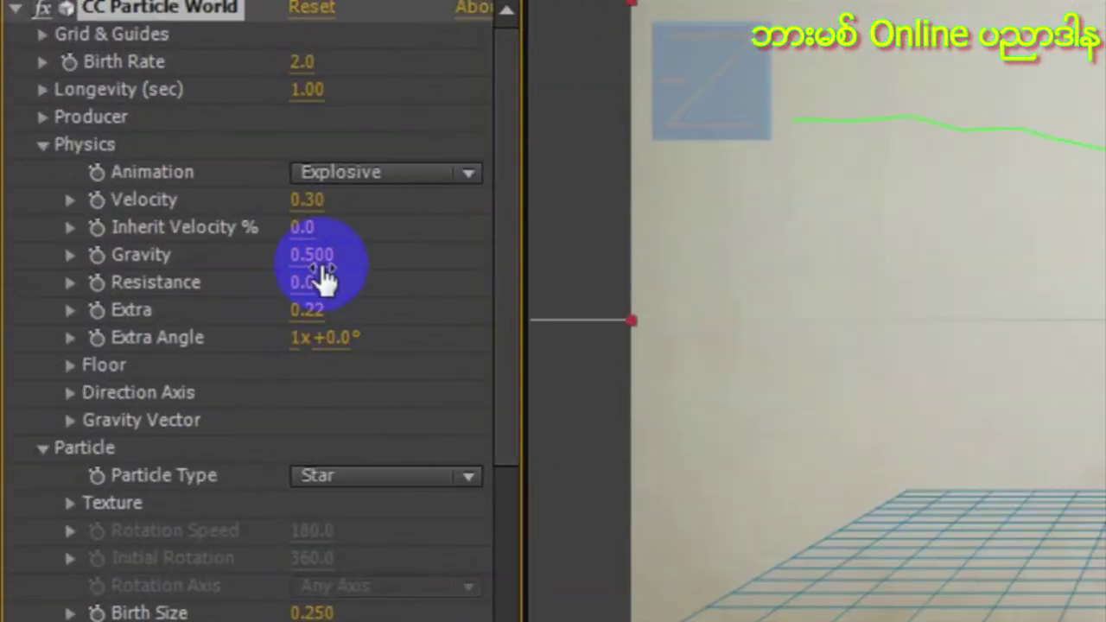
{"action": "left_click_drag", "start_coordinate": [321, 263], "coordinate": [271, 276]}
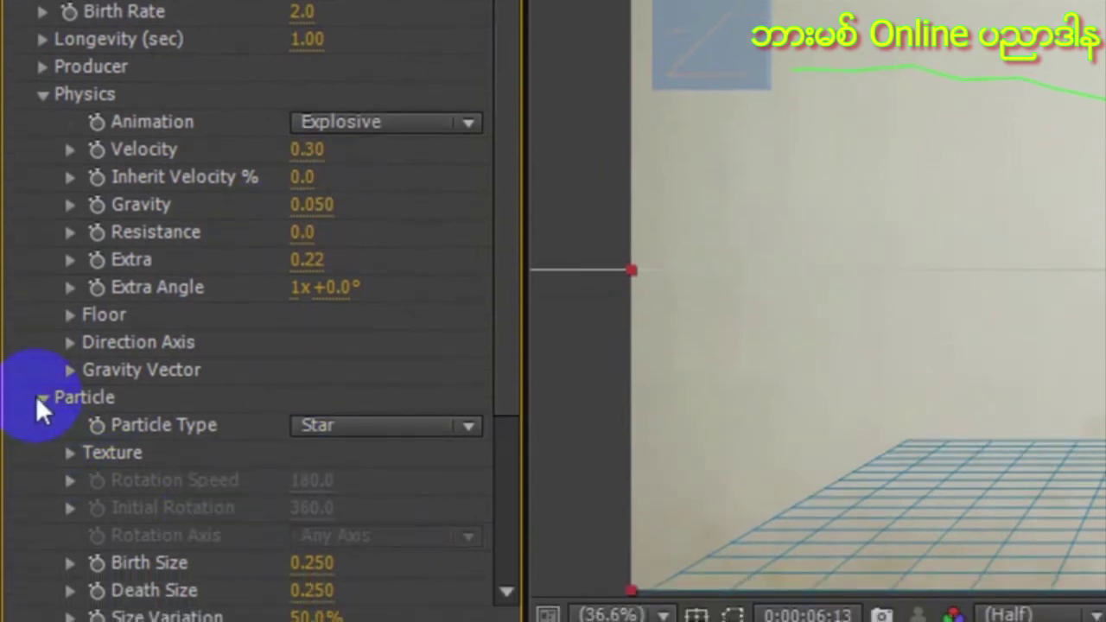
Try a particle birth size of 0.240 and a death size of 0.150.
{"action": "left_click_drag", "start_coordinate": [510, 356], "coordinate": [513, 467]}
{"action": "left_click_drag", "start_coordinate": [312, 359], "coordinate": [309, 409]}
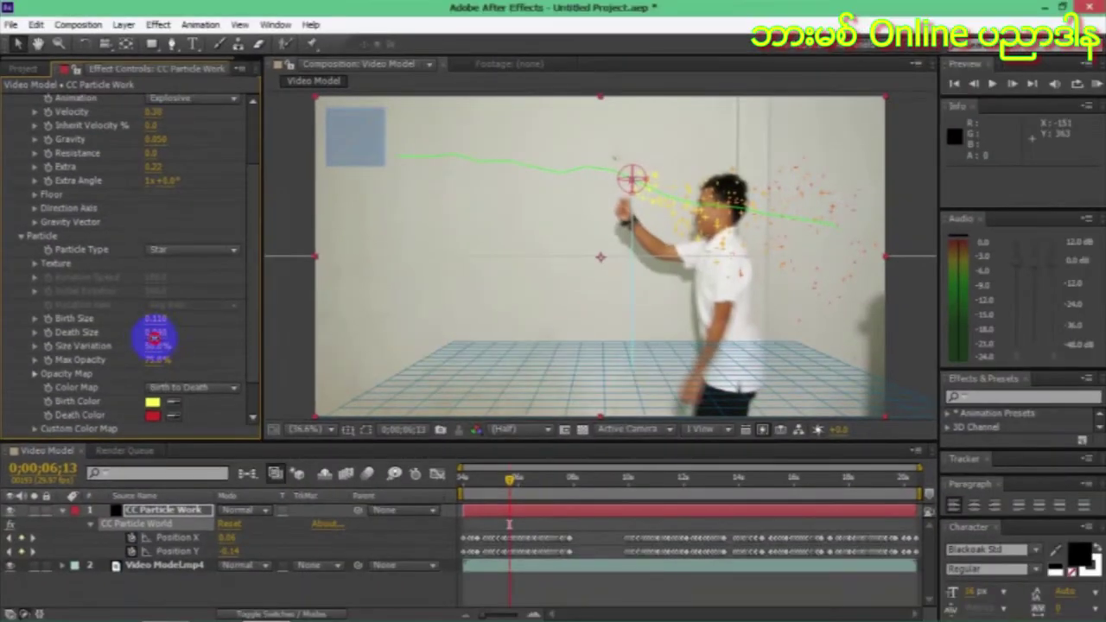
{"action": "left_click_drag", "start_coordinate": [156, 337], "coordinate": [172, 323]}
Change the particles' death color to a light pink.
{"action": "left_click", "coordinate": [153, 415]}
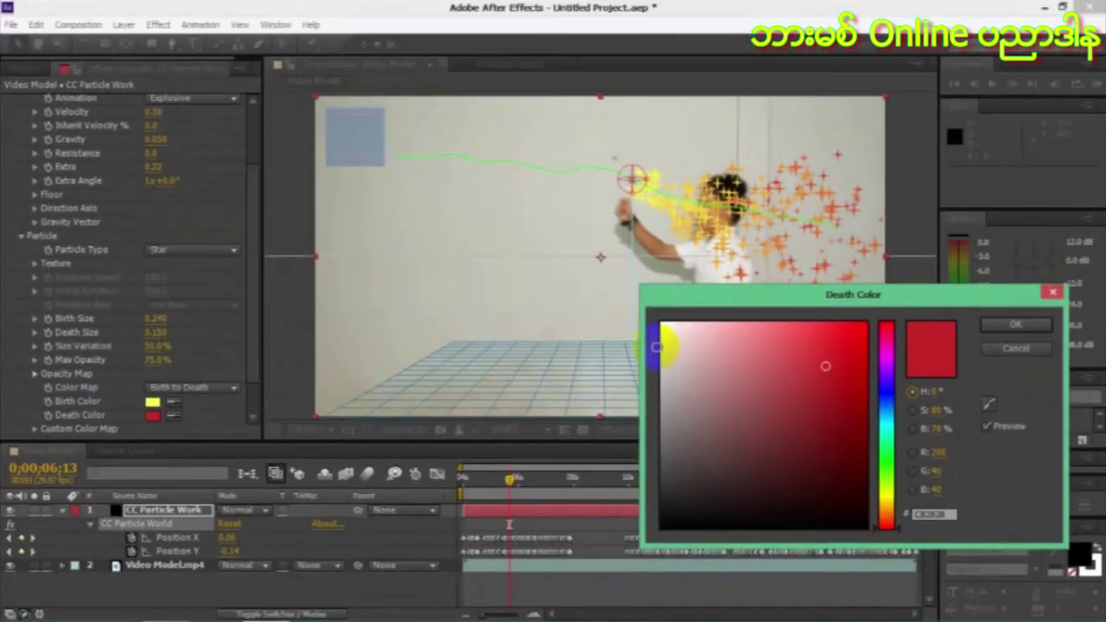
{"action": "left_click", "coordinate": [736, 309]}
{"action": "left_click", "coordinate": [1009, 323]}
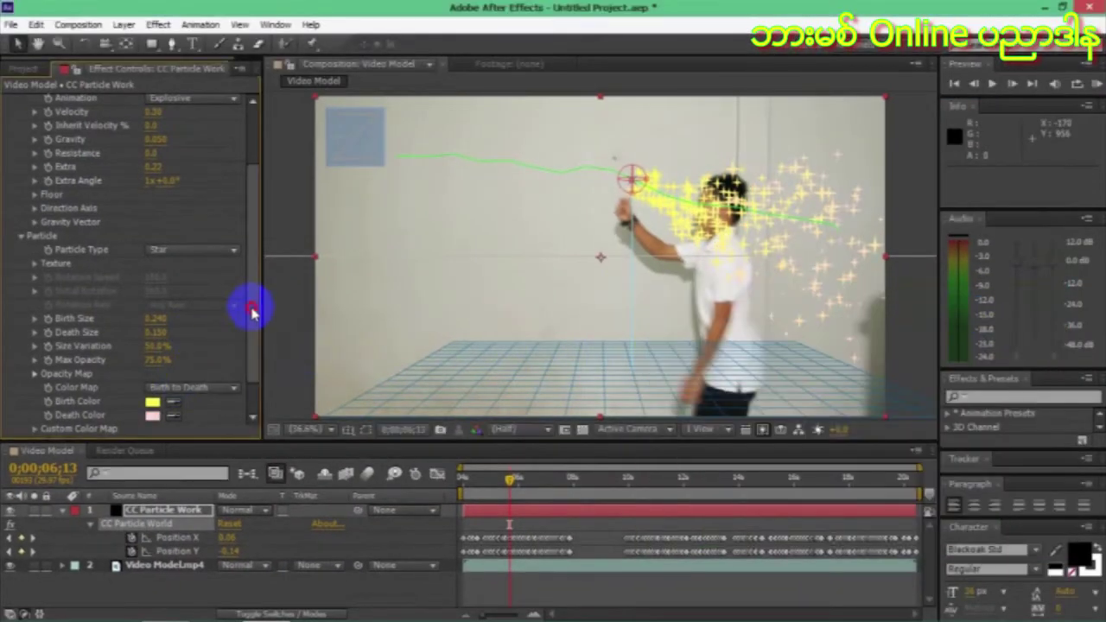
Reduce the particle birth size to 0.180 and the death size to 0.070.
{"action": "left_click", "coordinate": [253, 361]}
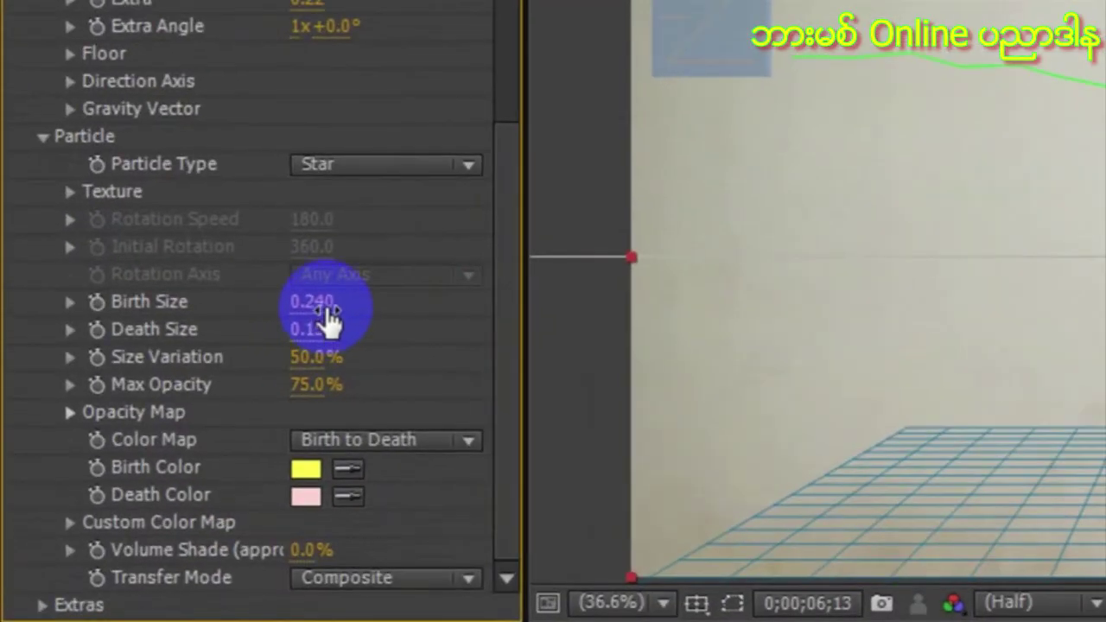
{"action": "left_click_drag", "start_coordinate": [162, 285], "coordinate": [172, 281]}
{"action": "left_click_drag", "start_coordinate": [344, 307], "coordinate": [318, 350]}
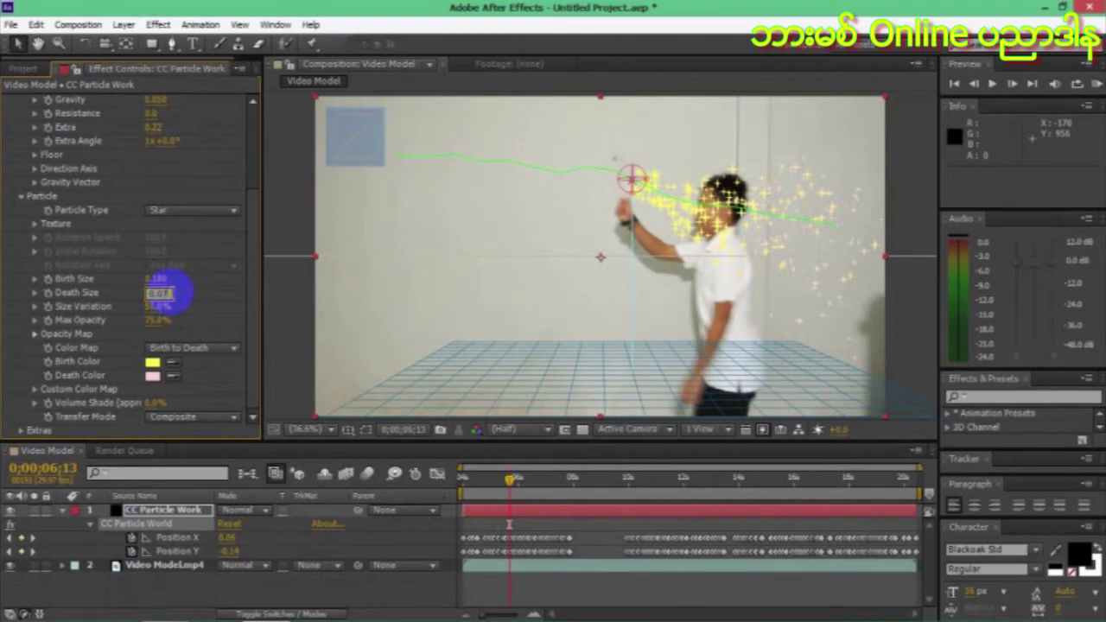
{"action": "left_click_drag", "start_coordinate": [160, 279], "coordinate": [216, 292]}
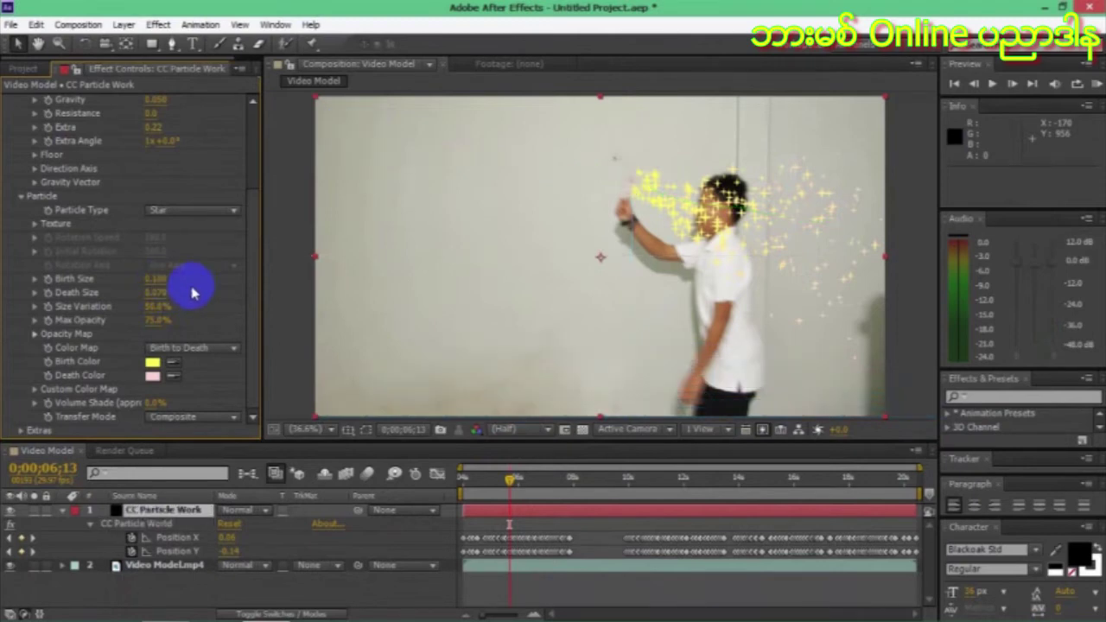
Apply the Stylize Glow effect to the CC Particle Work layer.
{"action": "left_click", "coordinate": [186, 514]}
{"action": "left_click", "coordinate": [67, 517]}
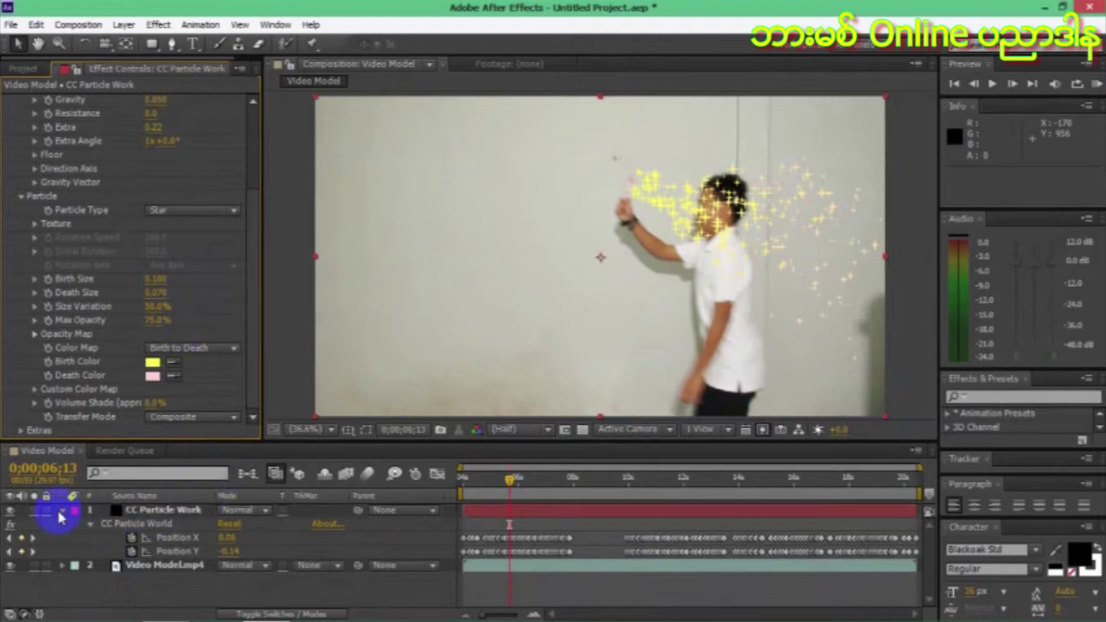
{"action": "left_click", "coordinate": [160, 512]}
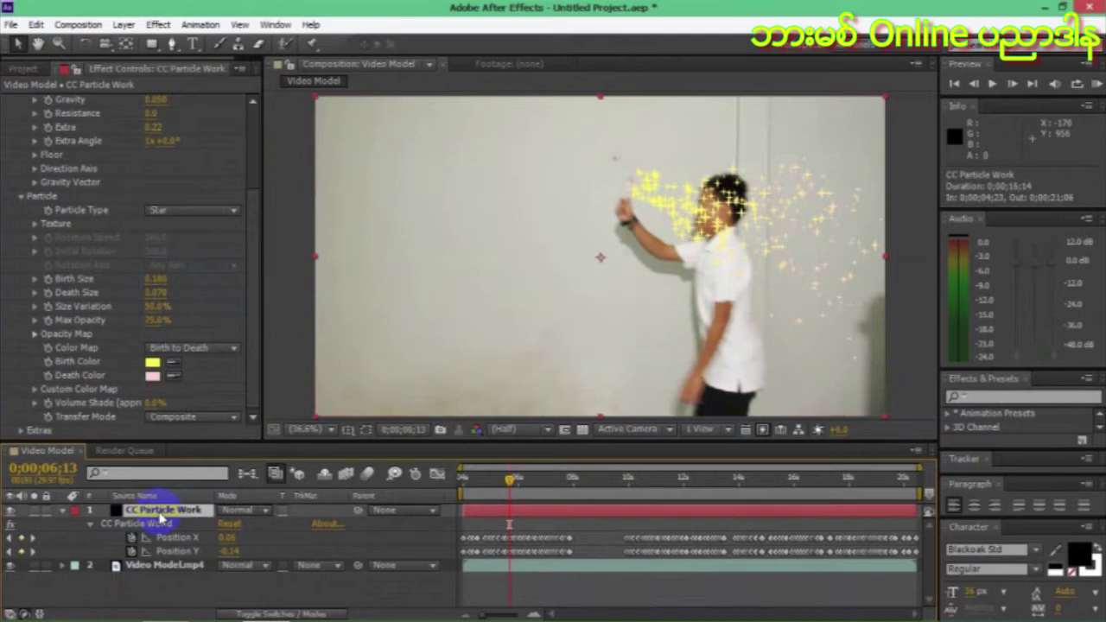
{"action": "left_click", "coordinate": [158, 23]}
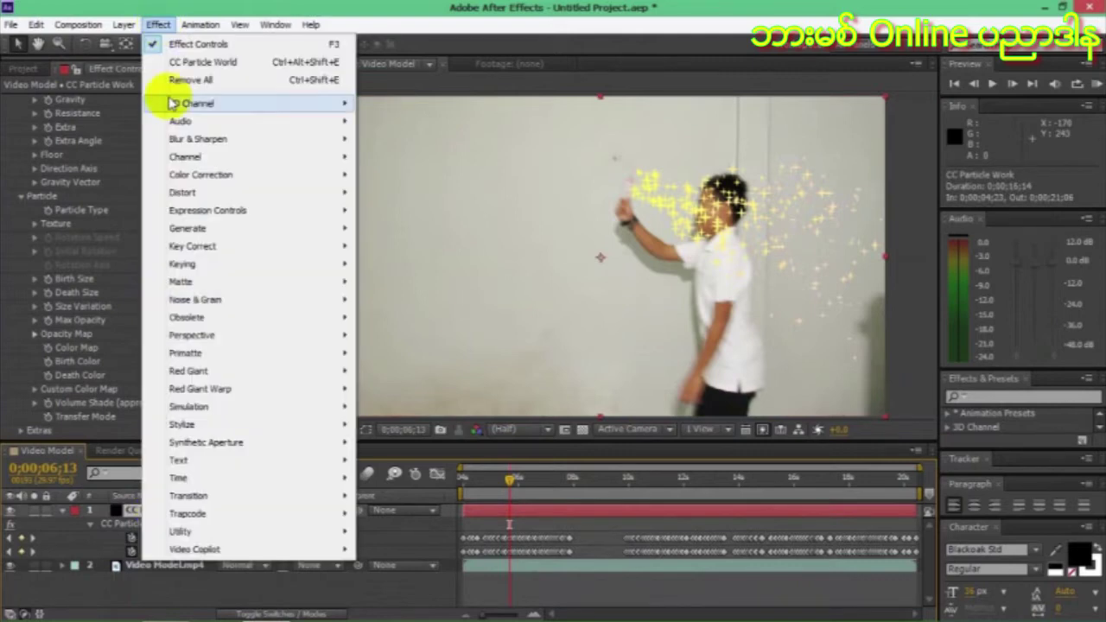
{"action": "mouse_move", "coordinate": [222, 425]}
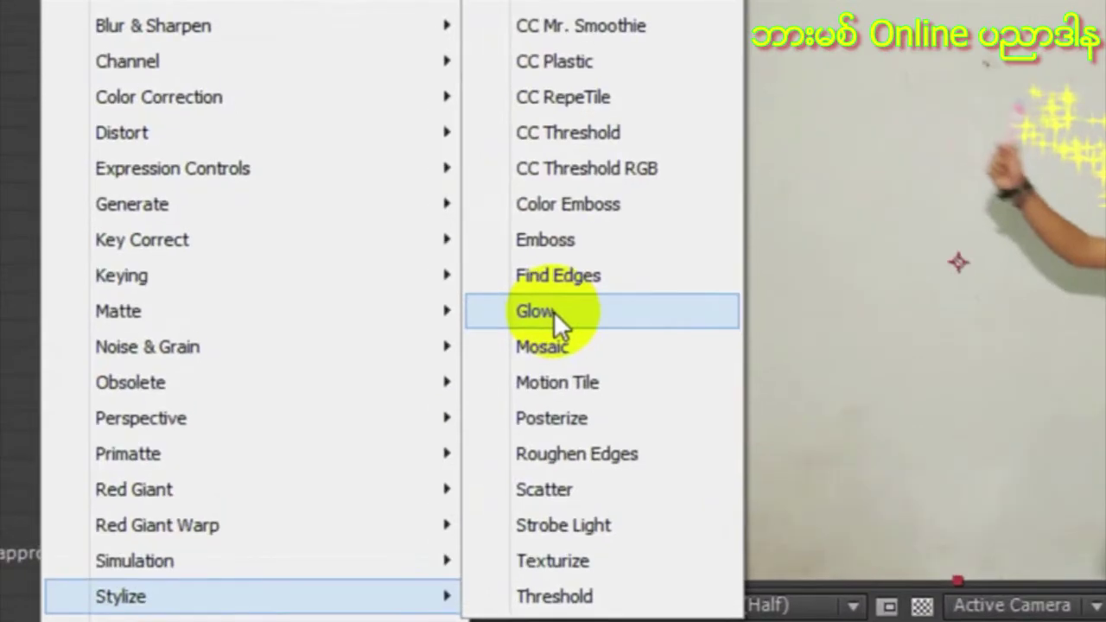
{"action": "left_click", "coordinate": [553, 311]}
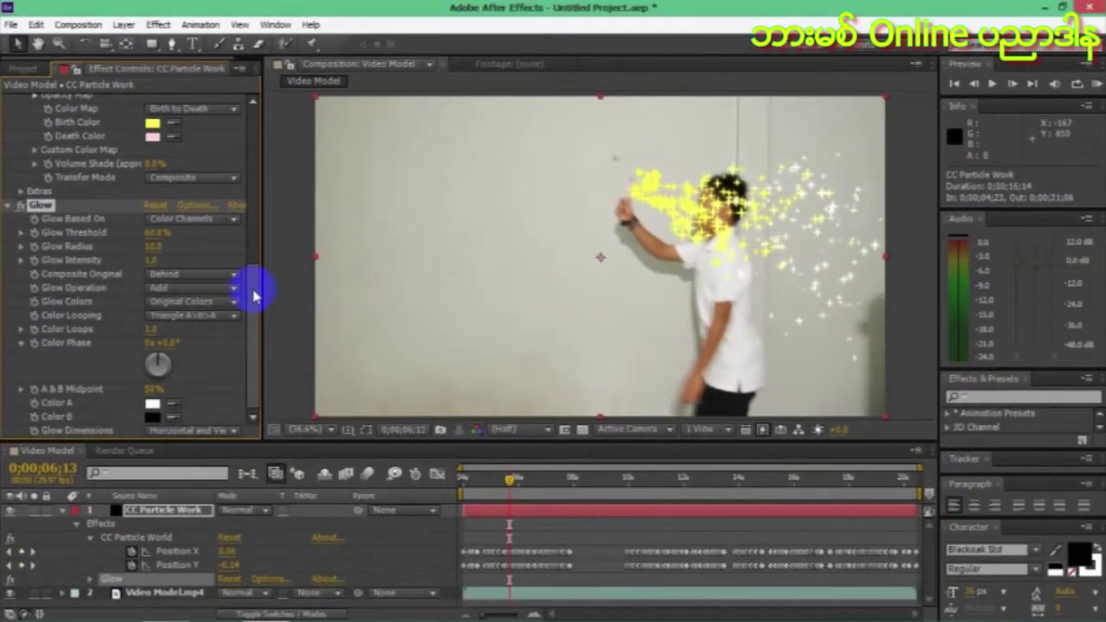
Set the glow threshold to 54.1% and change the glow's Color A to a light yellow.
{"action": "left_click", "coordinate": [153, 405]}
{"action": "left_click", "coordinate": [166, 236]}
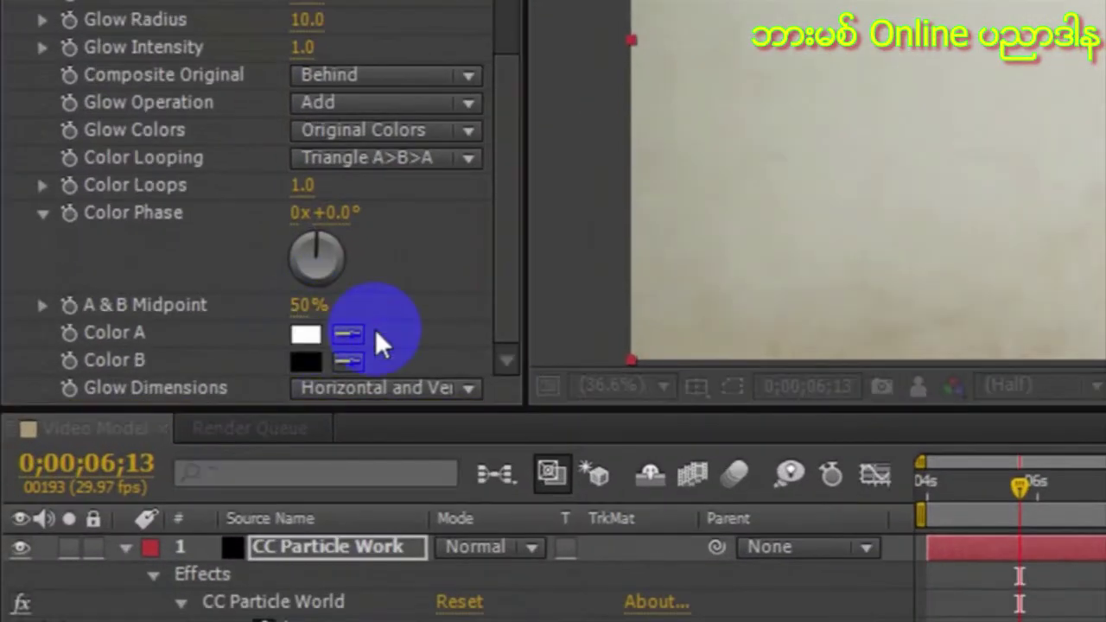
{"action": "left_click", "coordinate": [307, 335]}
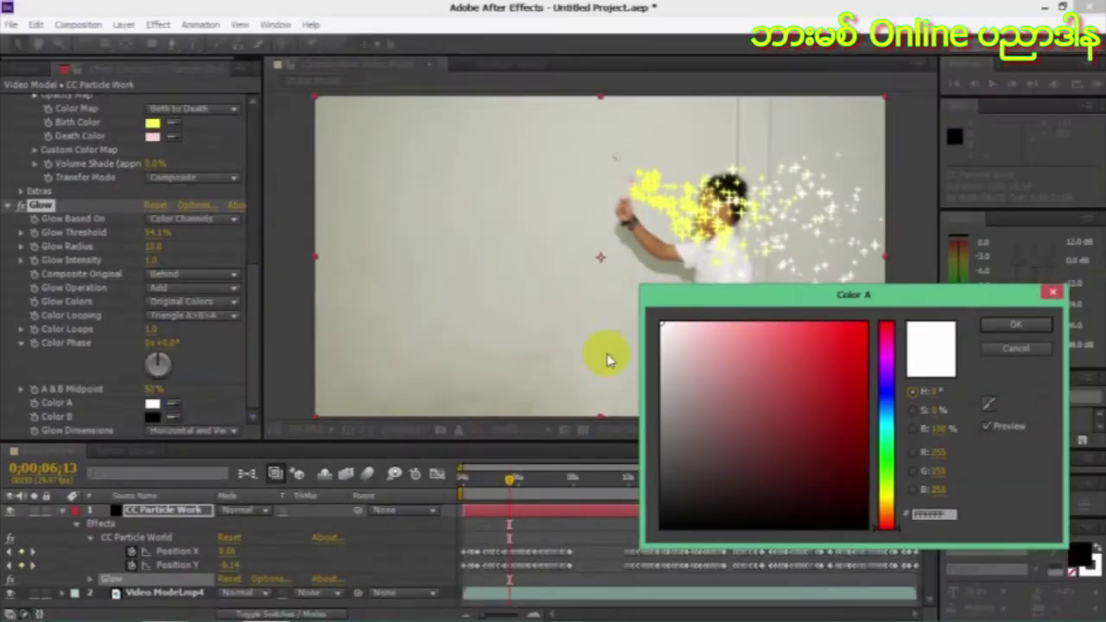
{"action": "left_click", "coordinate": [873, 504]}
{"action": "left_click_drag", "start_coordinate": [835, 361], "coordinate": [799, 323]}
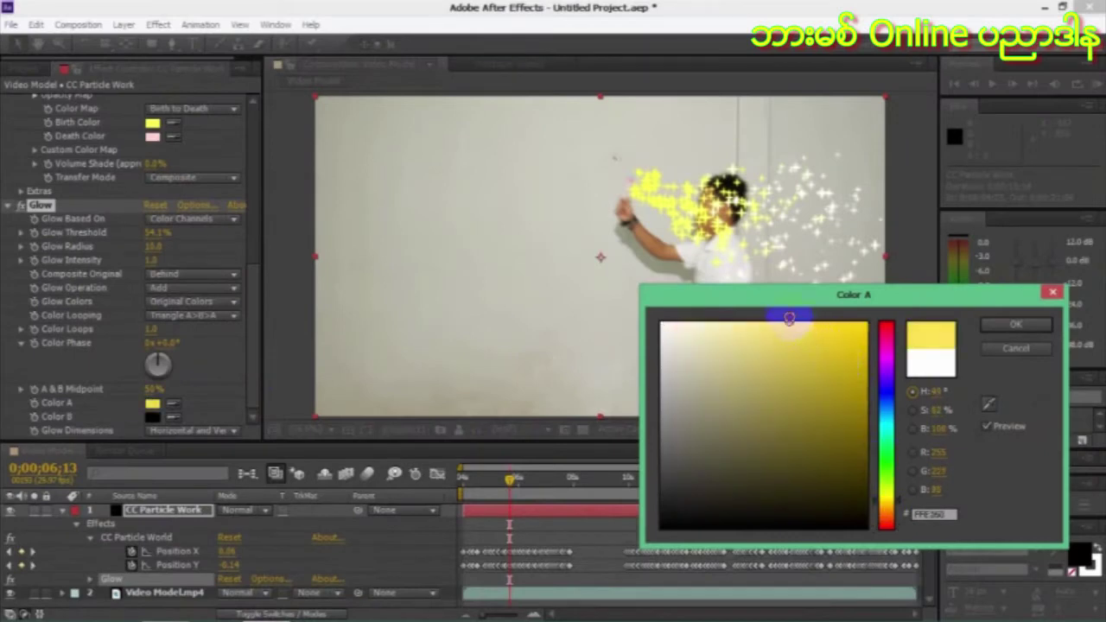
{"action": "left_click", "coordinate": [1015, 324]}
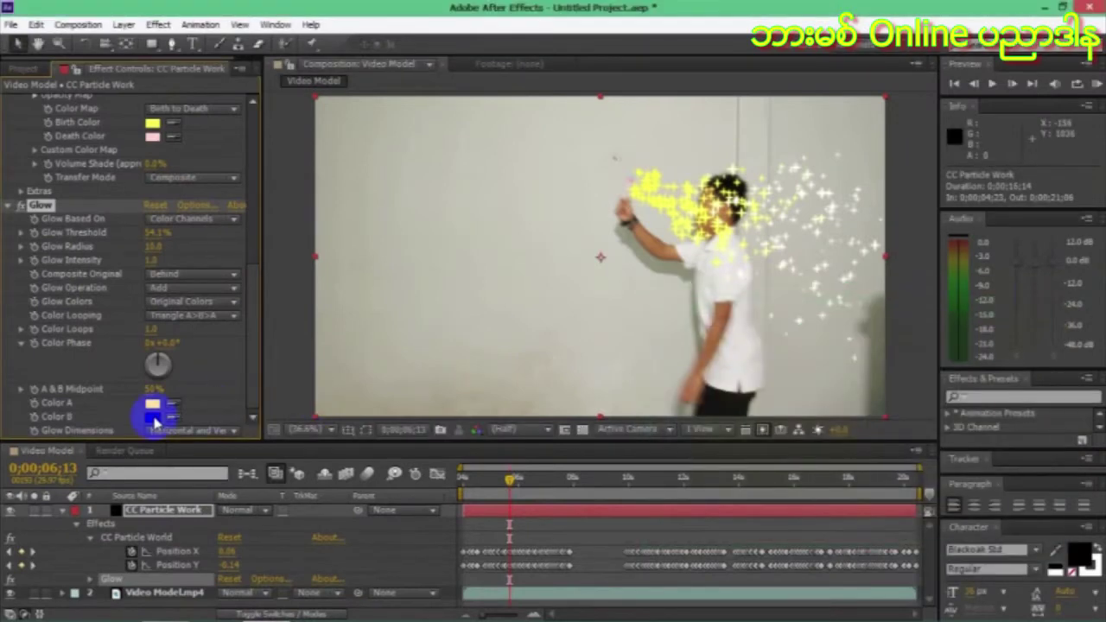
Change the glow's Color B to a pale yellow-orange.
{"action": "left_click", "coordinate": [152, 416]}
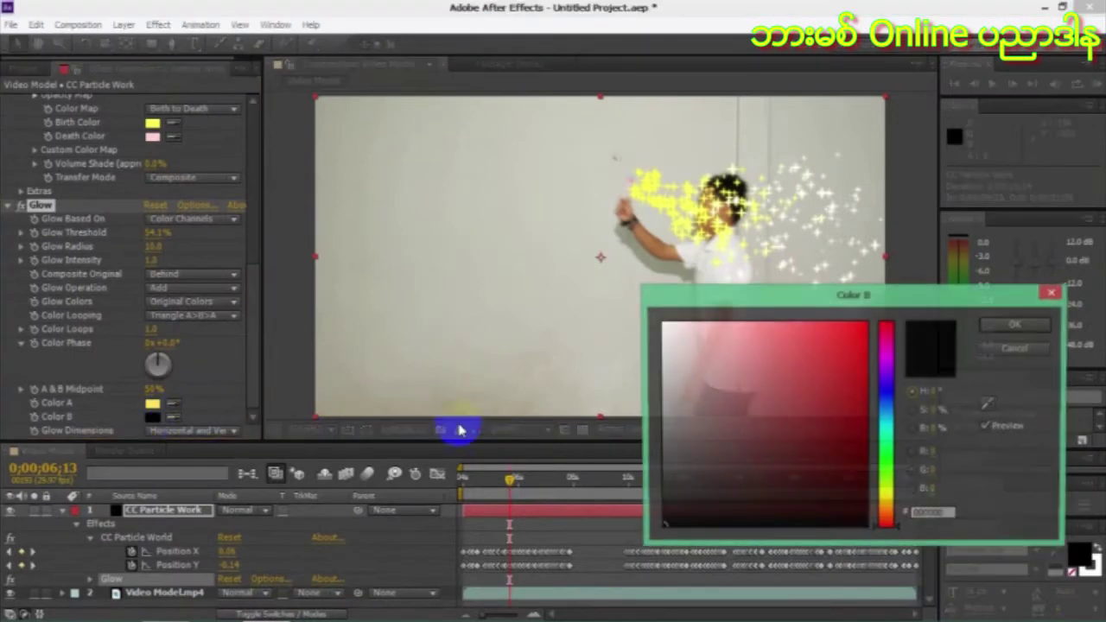
{"action": "left_click", "coordinate": [885, 504]}
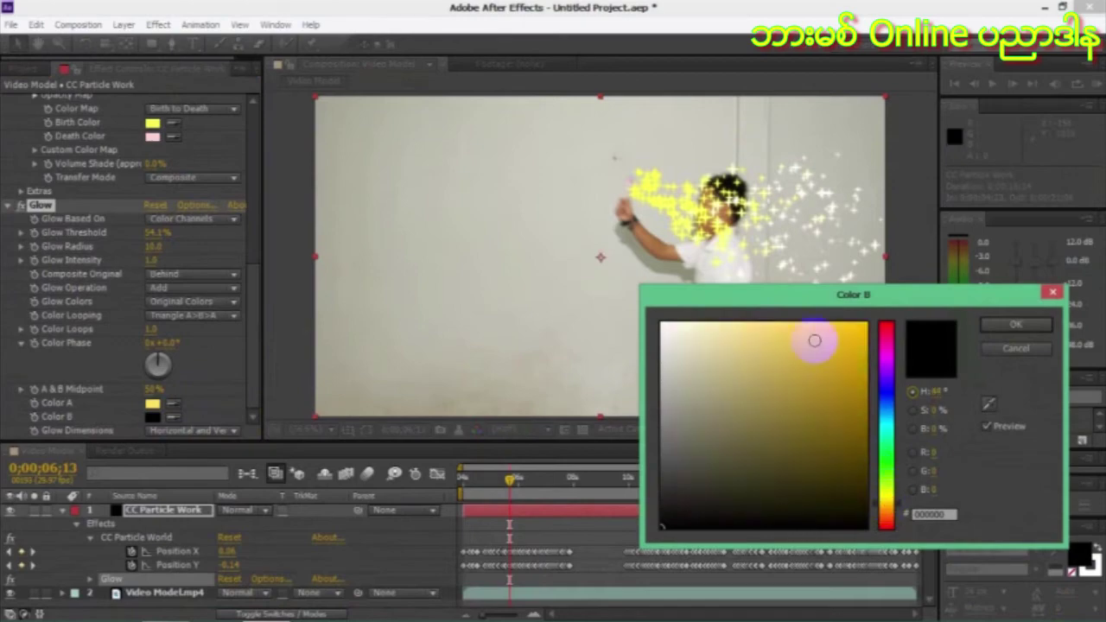
{"action": "left_click_drag", "start_coordinate": [815, 338], "coordinate": [771, 316]}
{"action": "left_click", "coordinate": [1011, 327]}
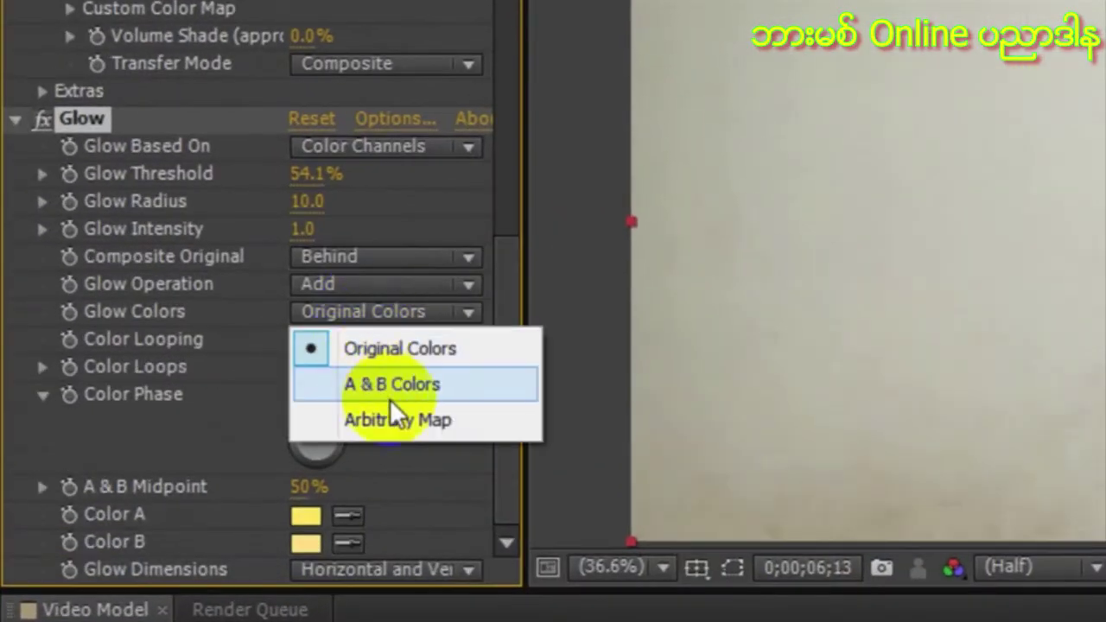
Set the glow colors to A & B Colors and preview the composition from its start at 0;00;04;23.
{"action": "left_click", "coordinate": [423, 378]}
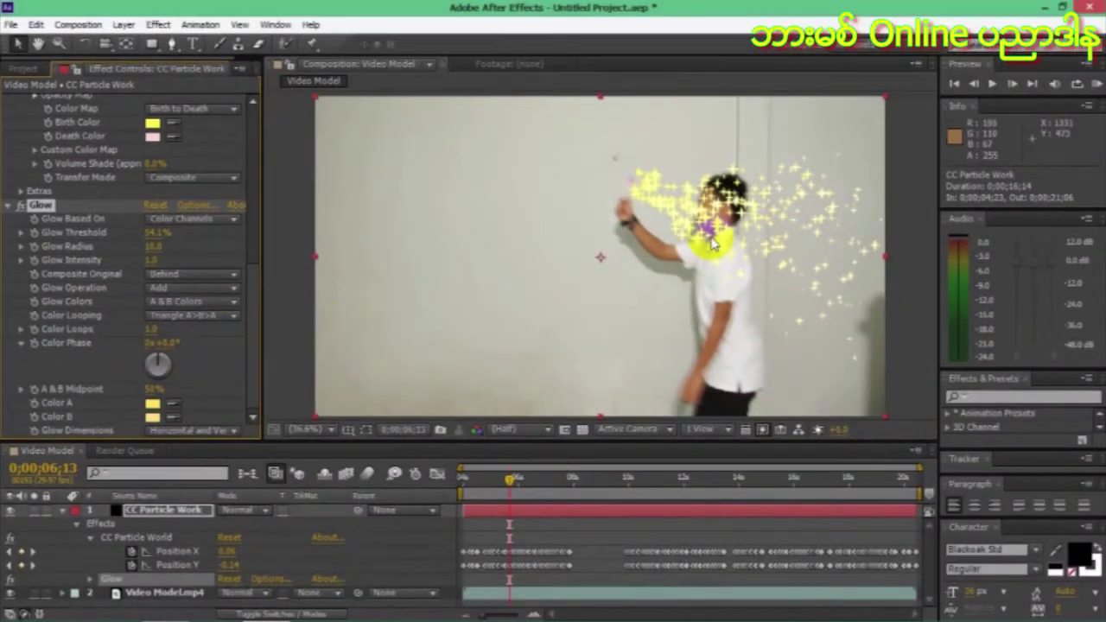
{"action": "left_click_drag", "start_coordinate": [548, 491], "coordinate": [457, 478]}
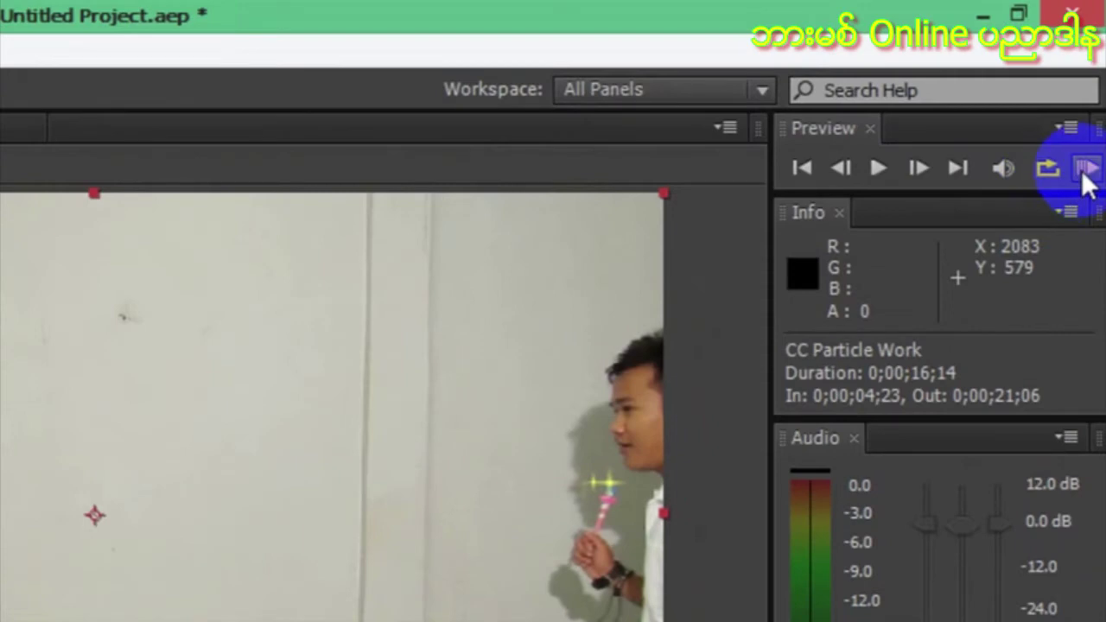
{"action": "left_click", "coordinate": [1086, 181]}
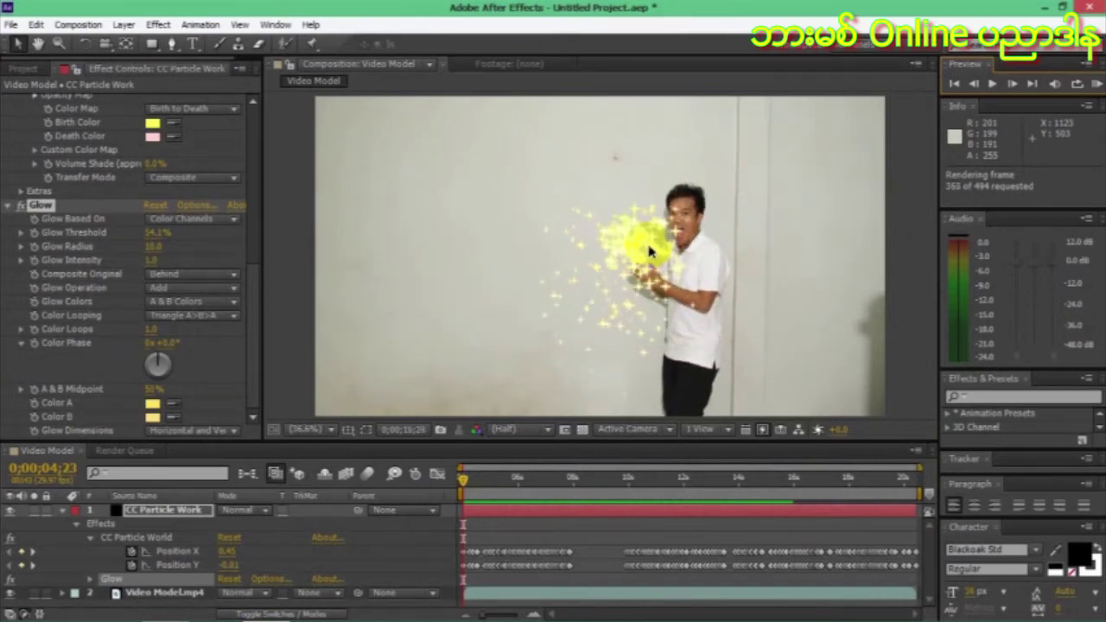
{"action": "left_click", "coordinate": [655, 466]}
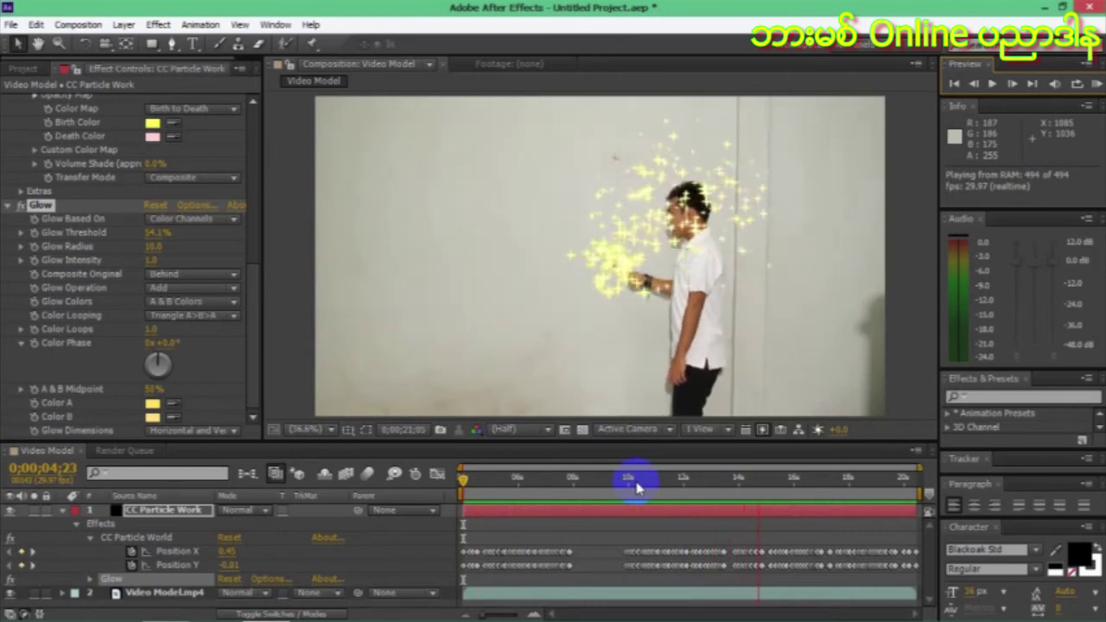
{"action": "left_click", "coordinate": [641, 488]}
{"action": "left_click", "coordinate": [642, 488]}
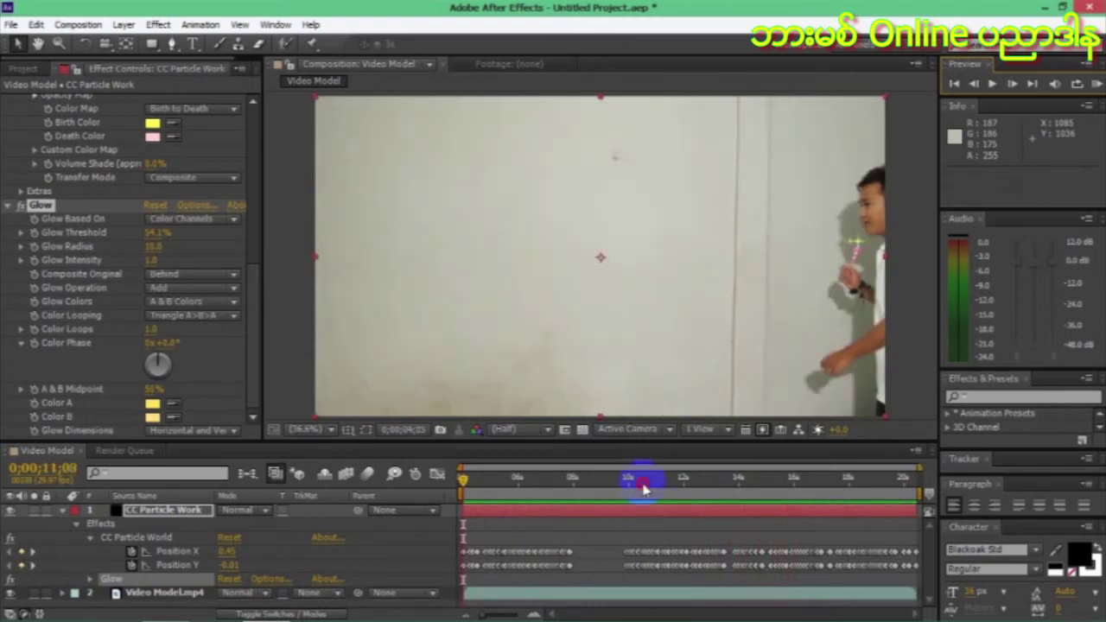
Add Model Move.mp4 between the CC Particle Work and Video Model.mp4 layers, with the current time at 0;00;15;09.
{"action": "left_click", "coordinate": [136, 496]}
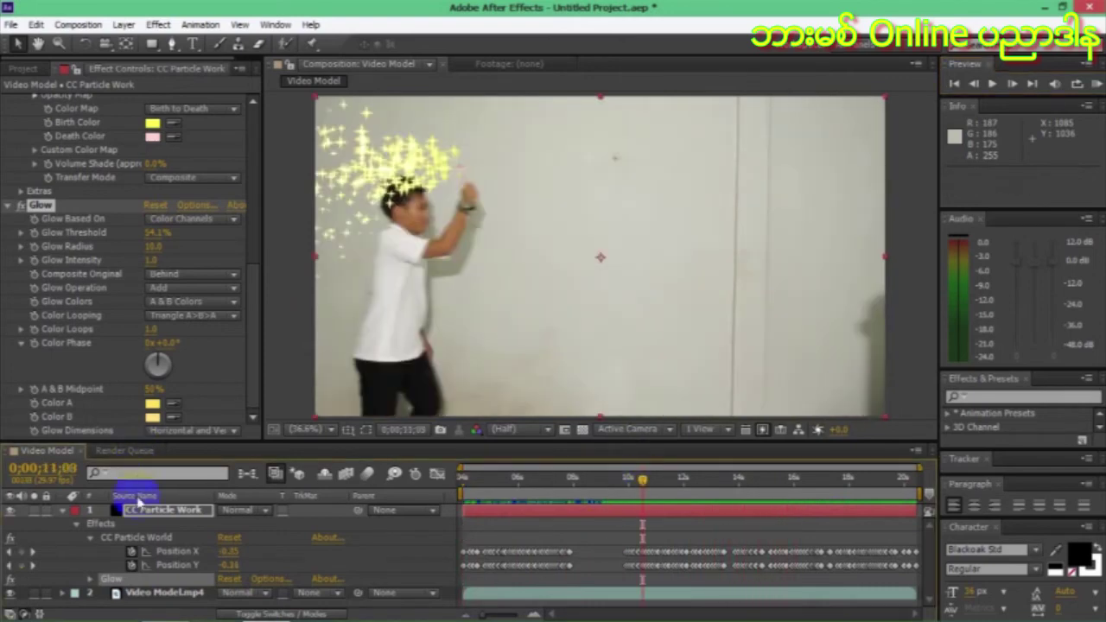
{"action": "left_click", "coordinate": [64, 510]}
{"action": "left_click", "coordinate": [479, 455]}
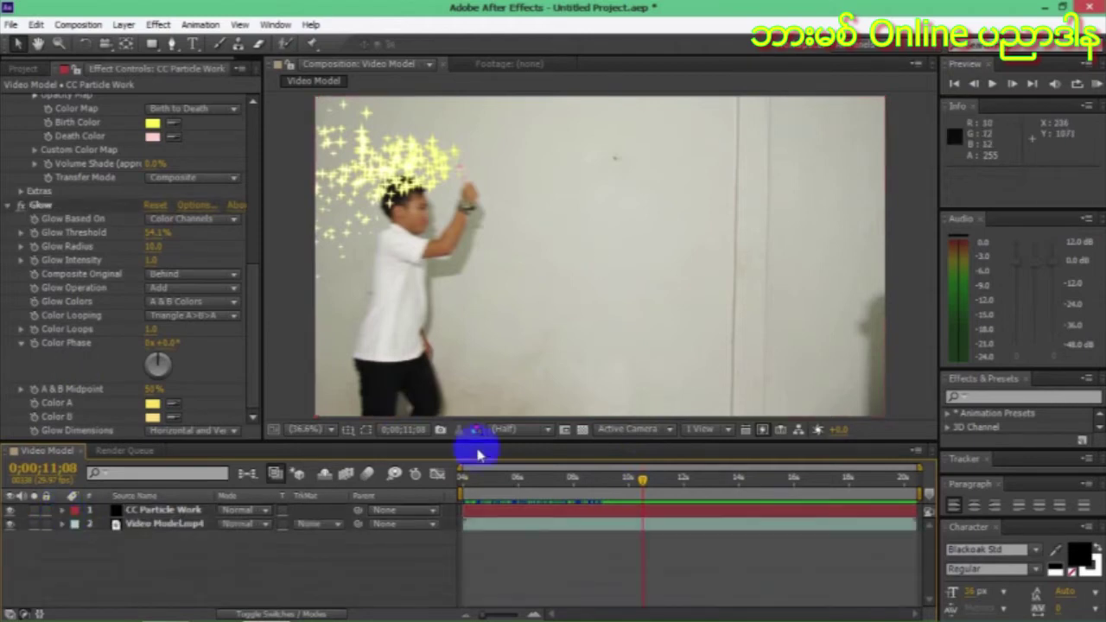
{"action": "left_click", "coordinate": [18, 68]}
{"action": "left_click_drag", "start_coordinate": [638, 498], "coordinate": [756, 486]}
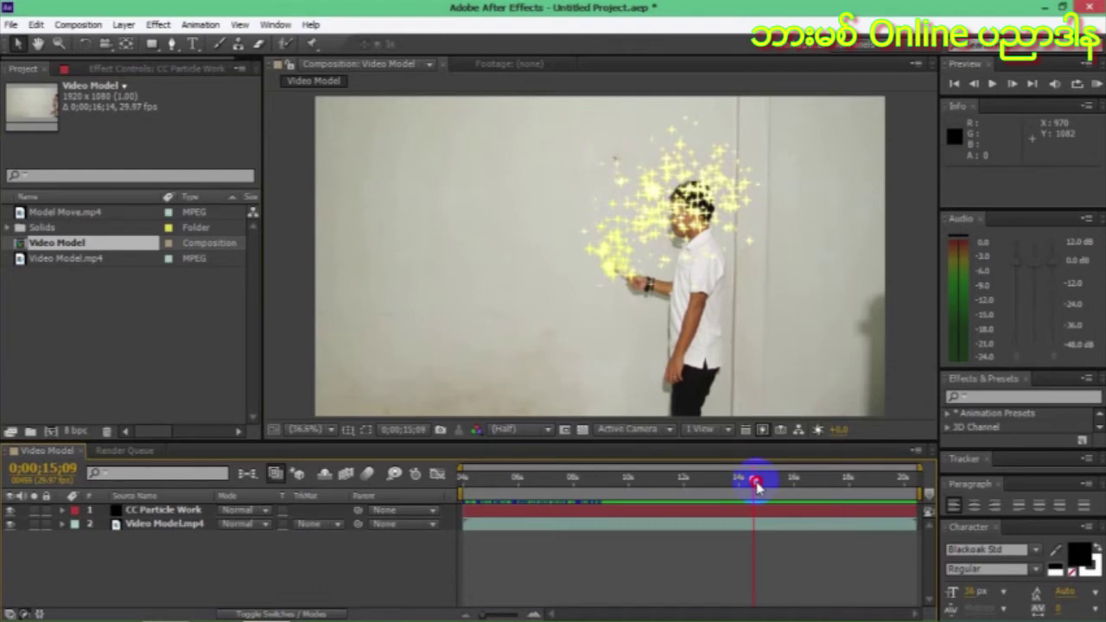
{"action": "left_click", "coordinate": [45, 213]}
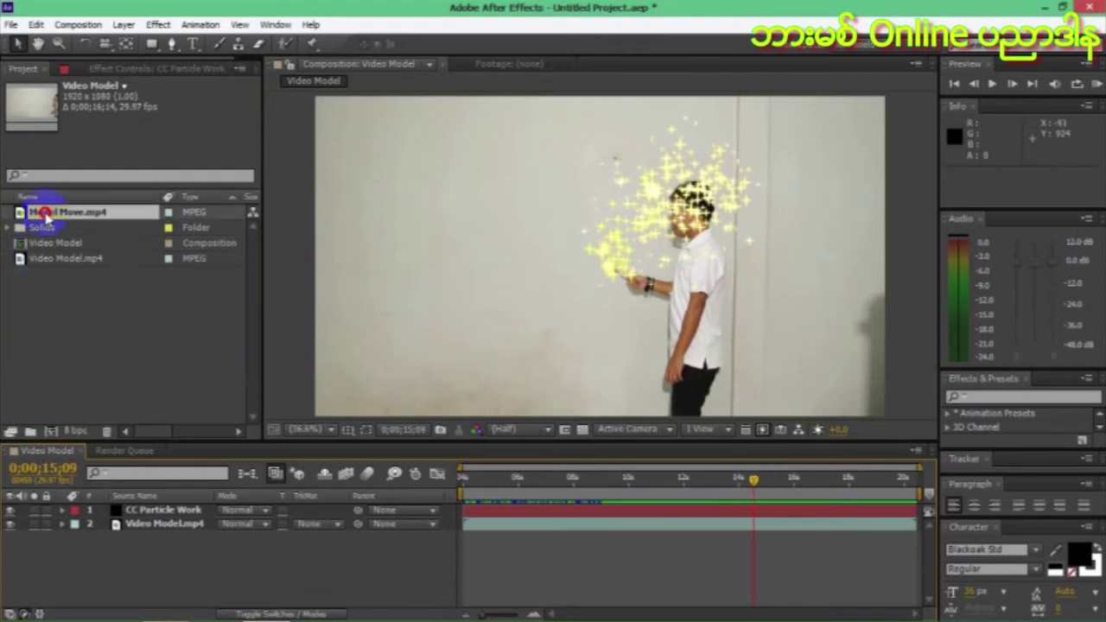
{"action": "left_click_drag", "start_coordinate": [101, 430], "coordinate": [145, 517]}
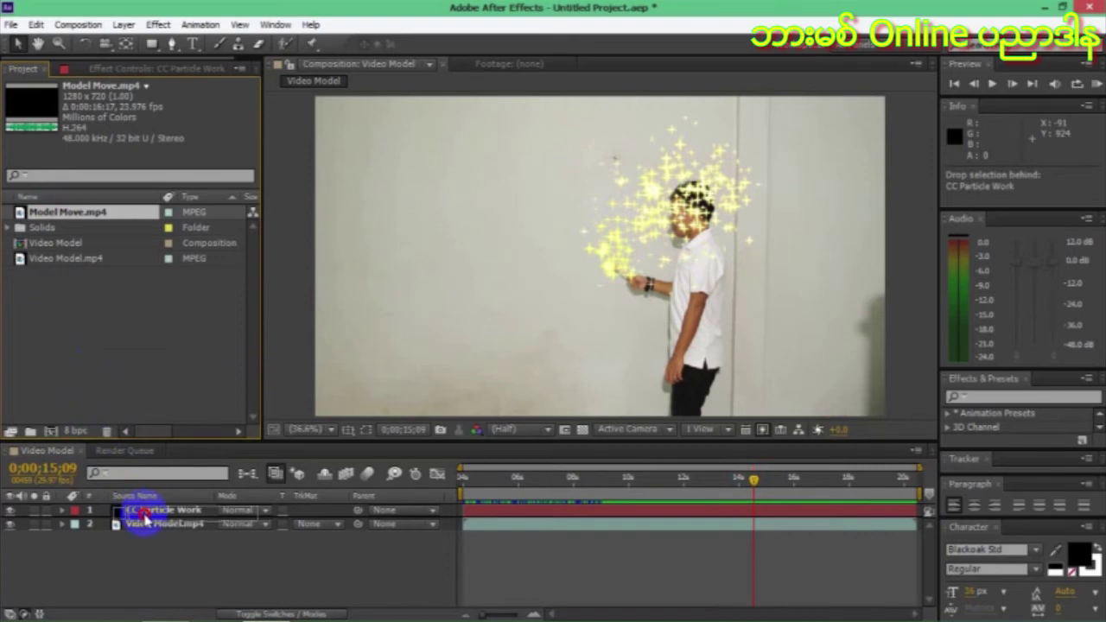
{"action": "left_click_drag", "start_coordinate": [145, 517], "coordinate": [148, 526]}
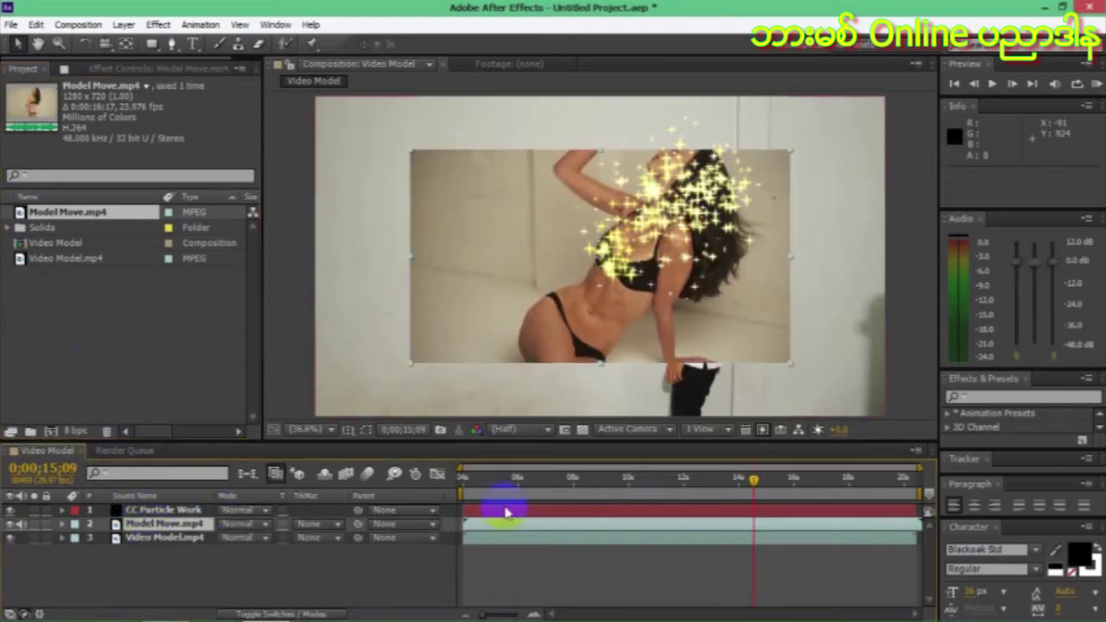
Scale the Model Move.mp4 footage down and place it on the wall in front of the man's wand, at about 605, 406.
{"action": "left_click_drag", "start_coordinate": [770, 178], "coordinate": [597, 160]}
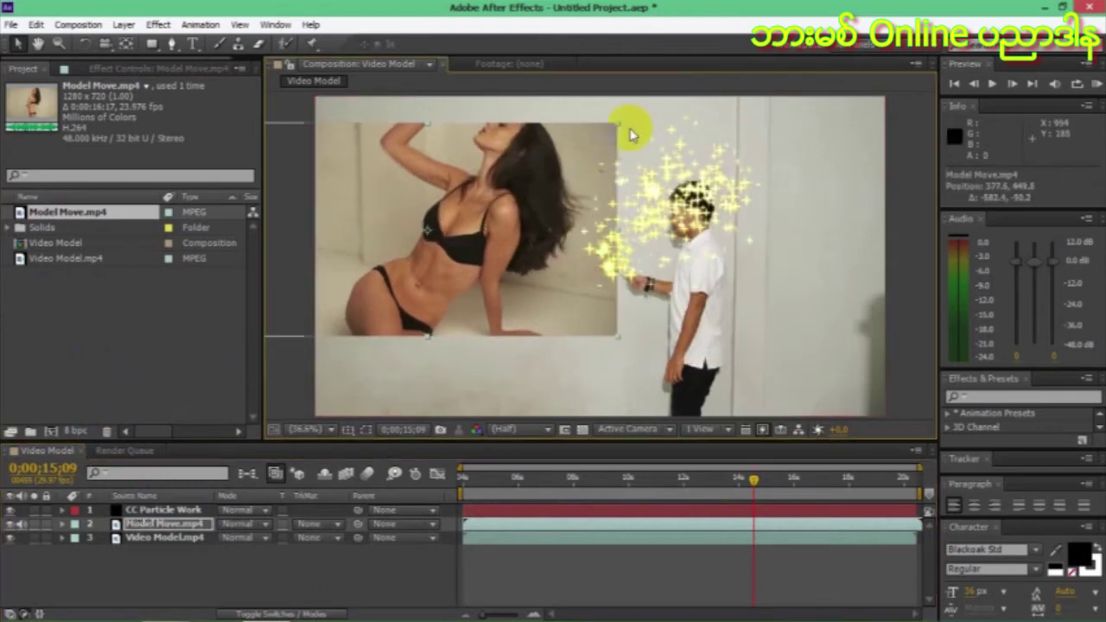
{"action": "left_click", "coordinate": [607, 139]}
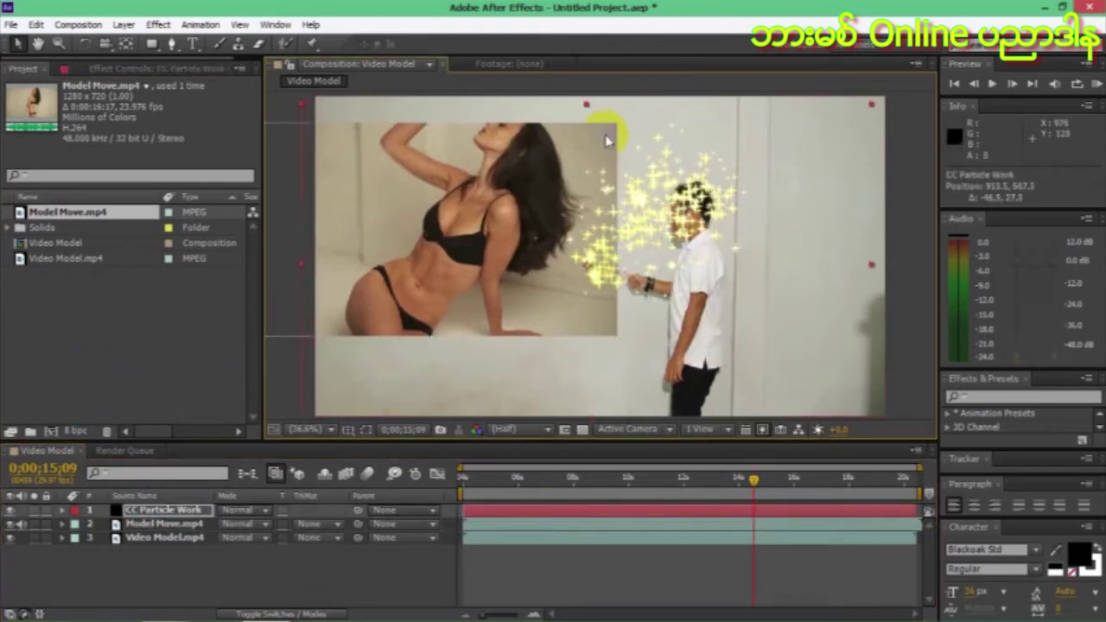
{"action": "left_click", "coordinate": [744, 523]}
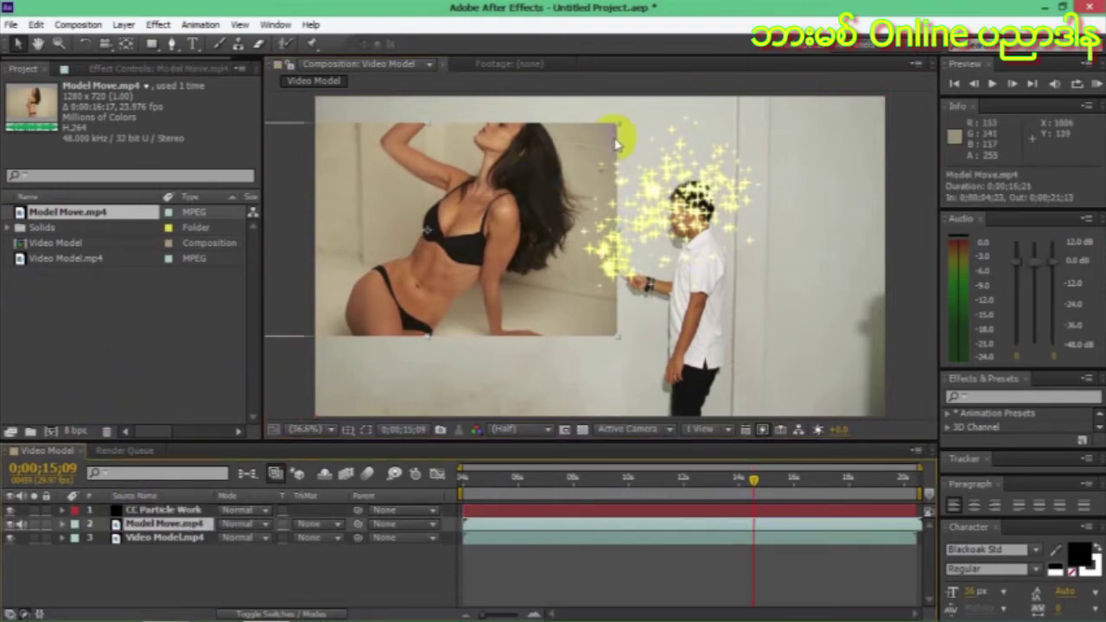
{"action": "left_click_drag", "start_coordinate": [619, 129], "coordinate": [582, 181]}
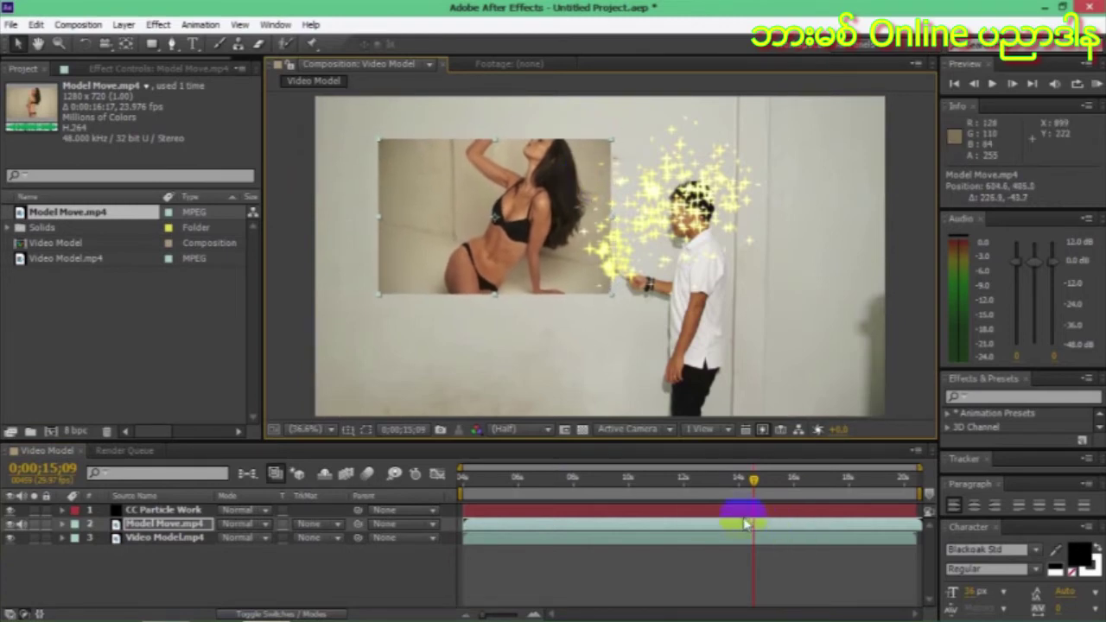
Start the Model Move.mp4 layer at 0;00;15;09, split it at 0;00;19;24 and delete the part after the split.
{"action": "left_click_drag", "start_coordinate": [533, 525], "coordinate": [827, 513]}
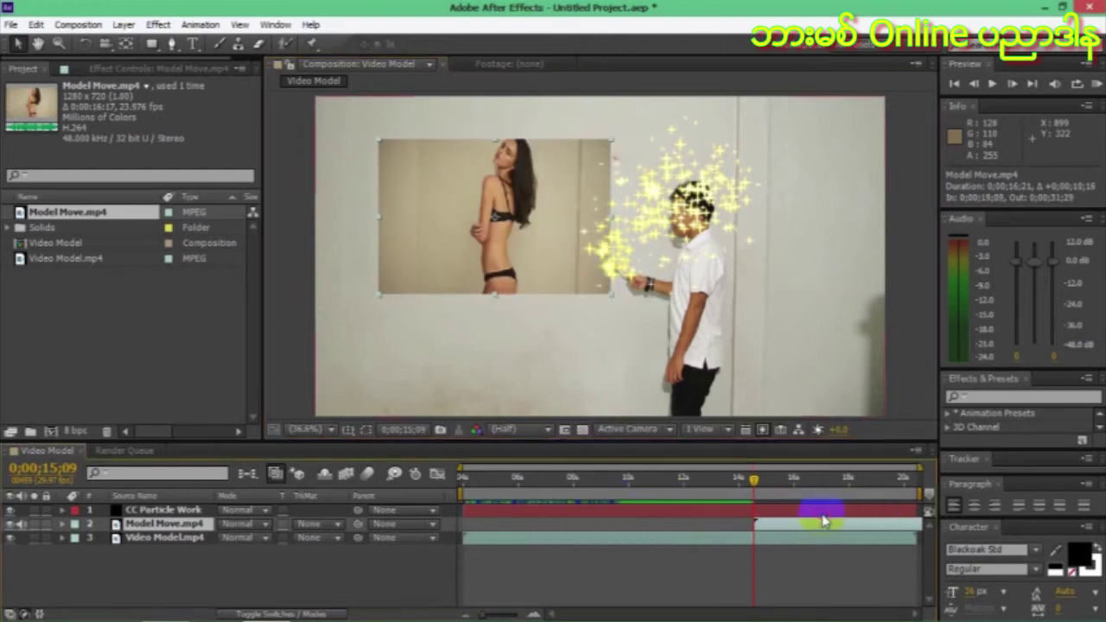
{"action": "left_click_drag", "start_coordinate": [760, 489], "coordinate": [880, 500]}
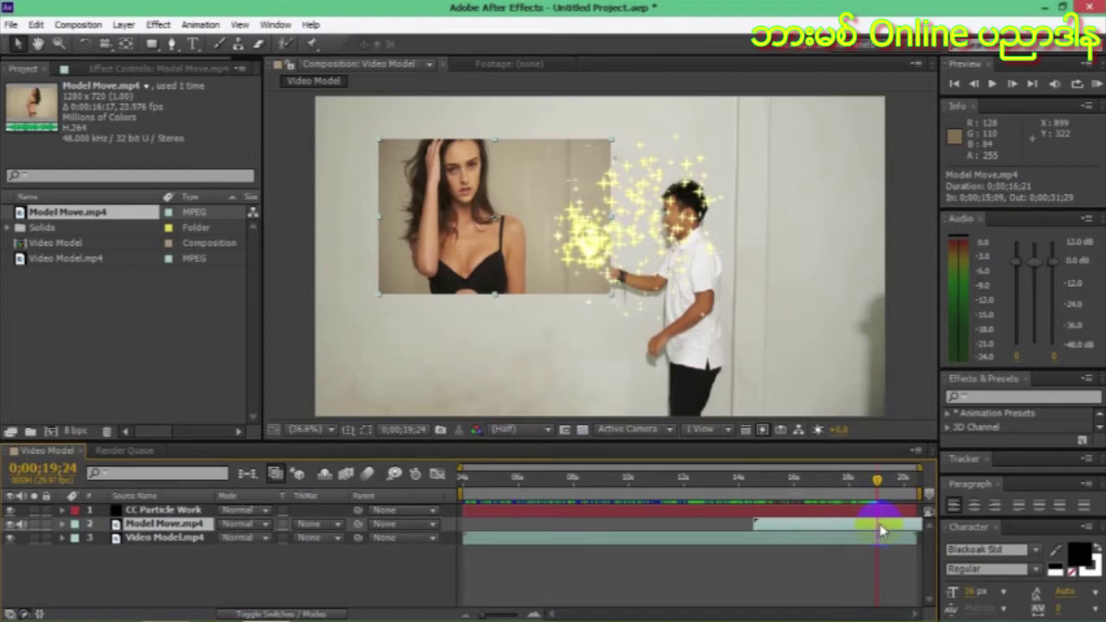
{"action": "key", "text": "ctrl+shift+d"}
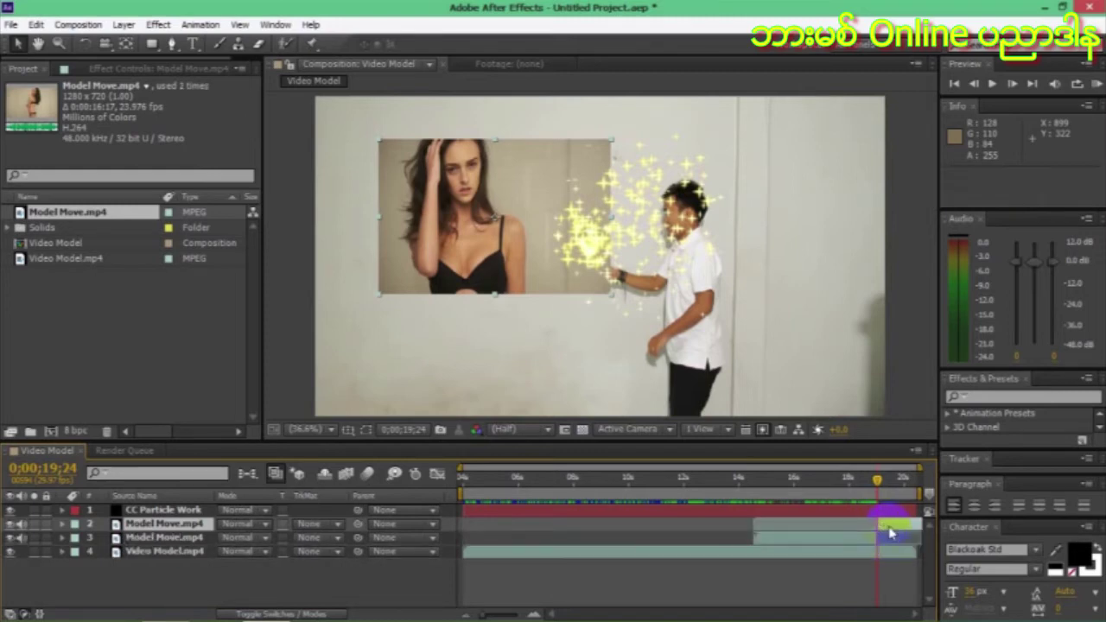
{"action": "left_click", "coordinate": [898, 529]}
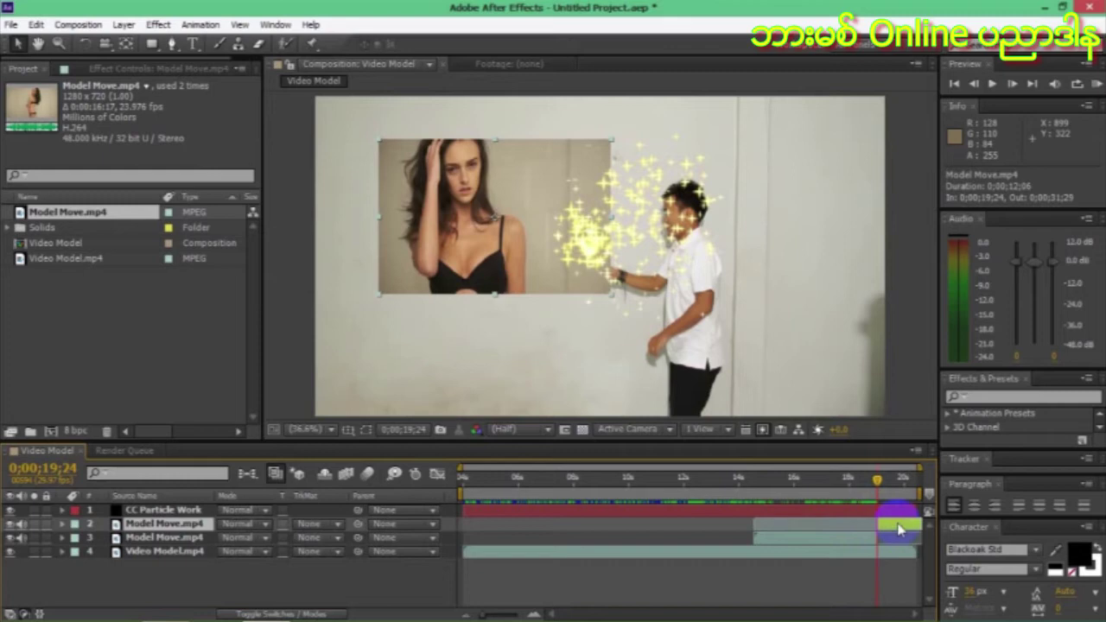
{"action": "key", "text": "Delete"}
Shift the Model Move.mp4 layer to start at 0;00;15;05 and enlarge the footage slightly, centering it at about 580, 414.
{"action": "left_click_drag", "start_coordinate": [877, 480], "coordinate": [754, 524]}
{"action": "left_click_drag", "start_coordinate": [749, 483], "coordinate": [748, 486]}
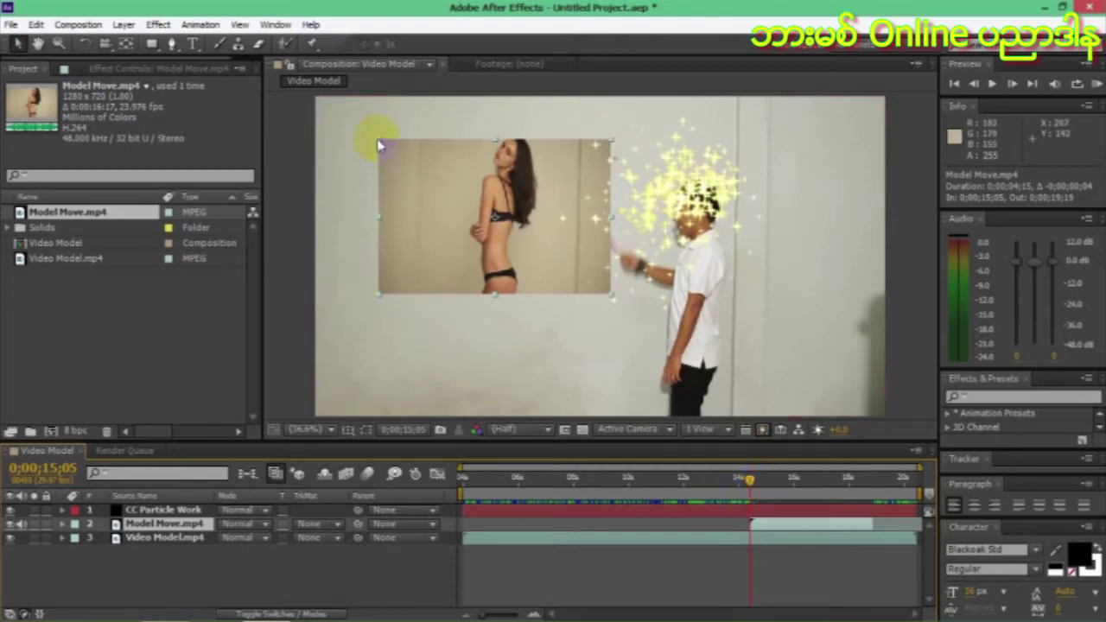
{"action": "left_click_drag", "start_coordinate": [612, 141], "coordinate": [605, 155]}
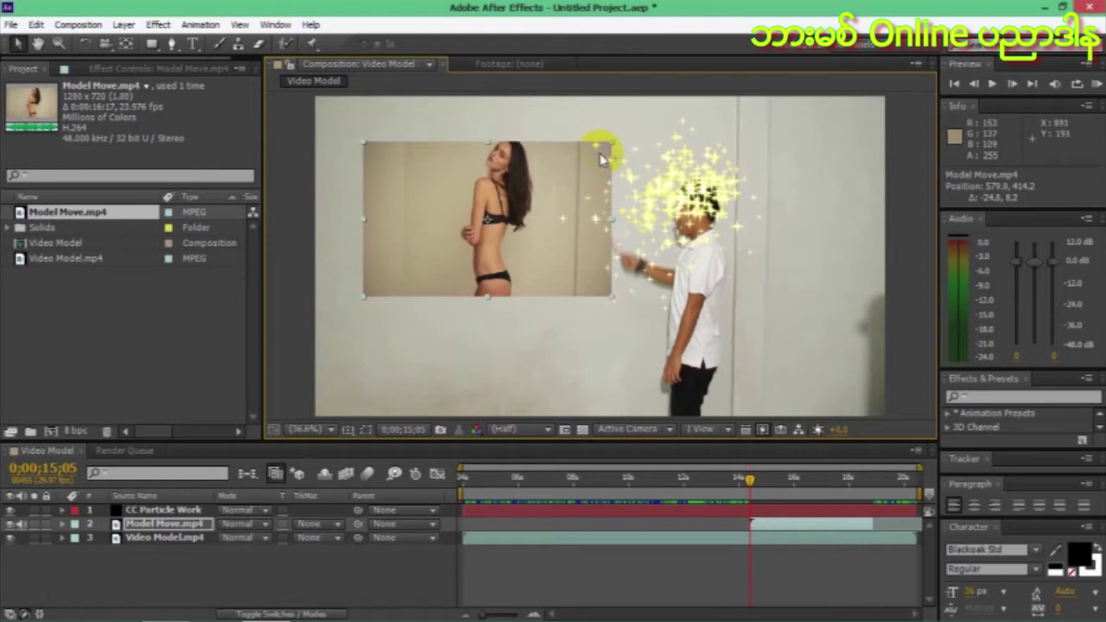
Draw a closed four-point Pen tool mask around the corners of the Model Move.mp4 footage.
{"action": "left_click", "coordinate": [173, 45]}
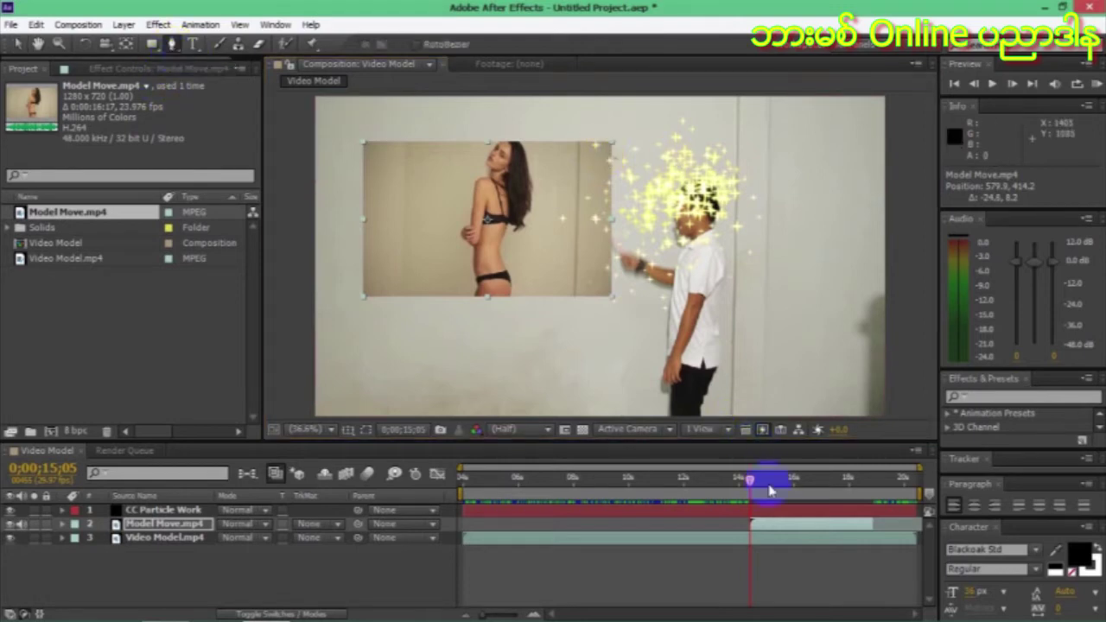
{"action": "left_click", "coordinate": [754, 527]}
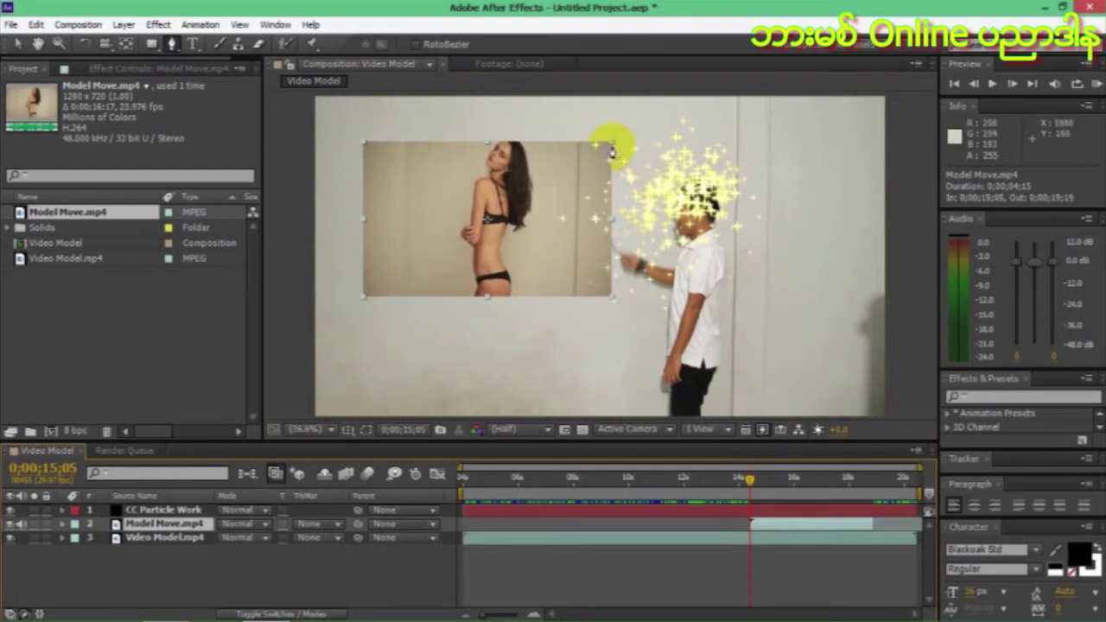
{"action": "left_click", "coordinate": [183, 529]}
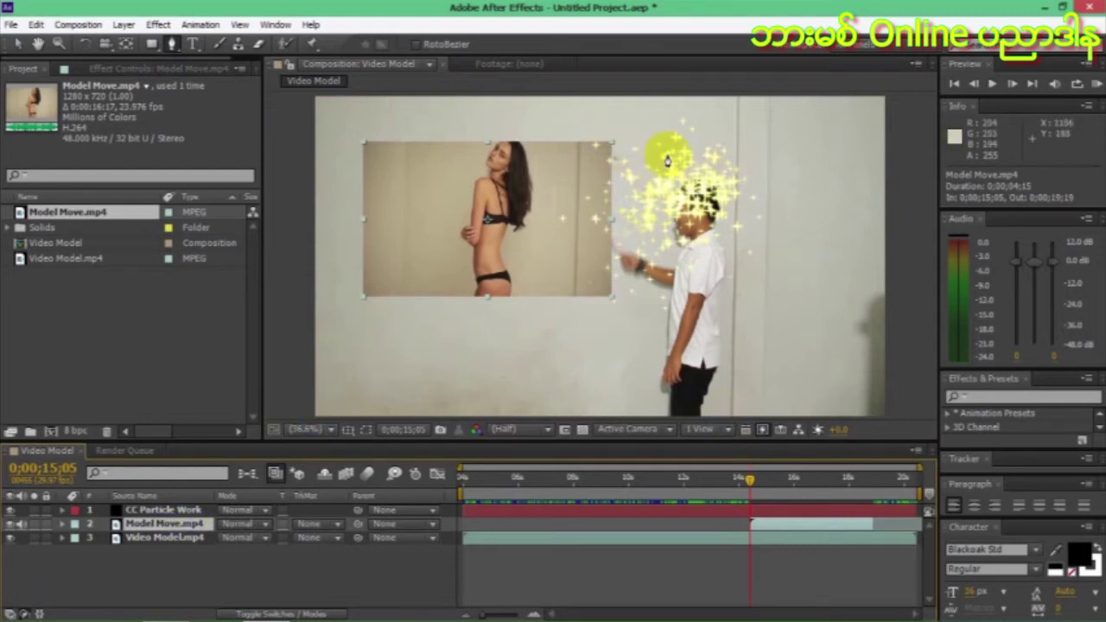
{"action": "left_click", "coordinate": [610, 143]}
{"action": "left_click", "coordinate": [610, 298]}
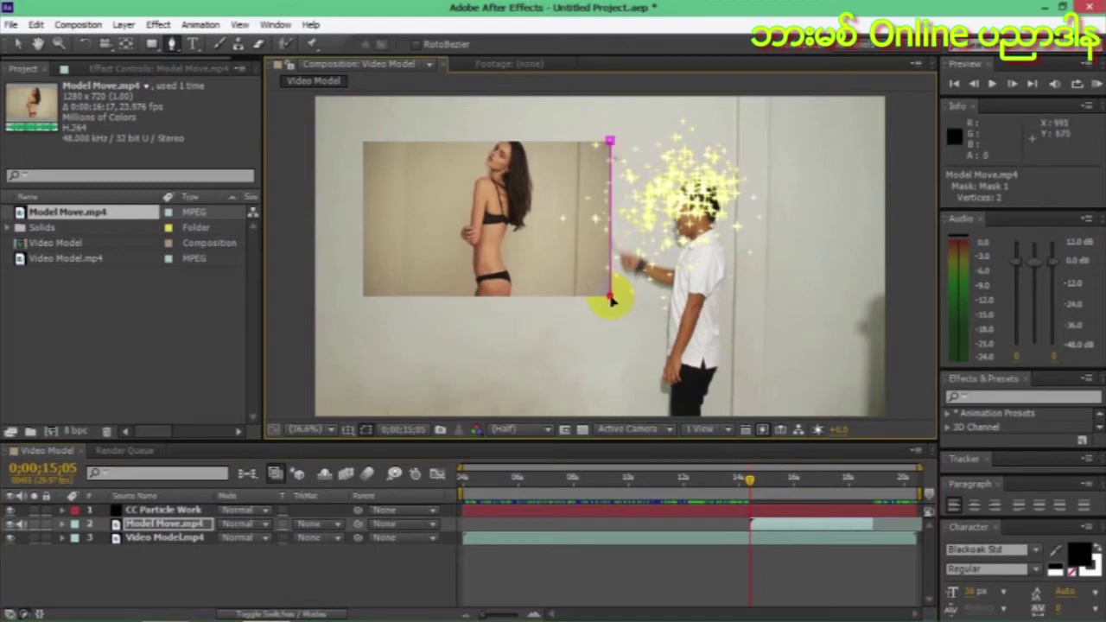
{"action": "left_click", "coordinate": [363, 296]}
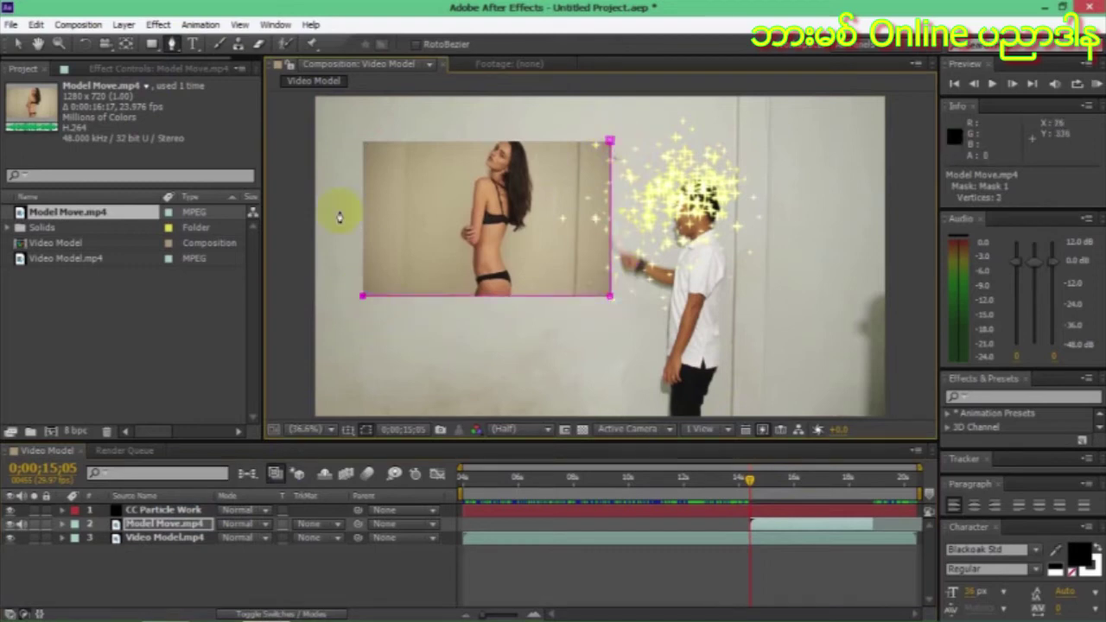
{"action": "left_click", "coordinate": [362, 142]}
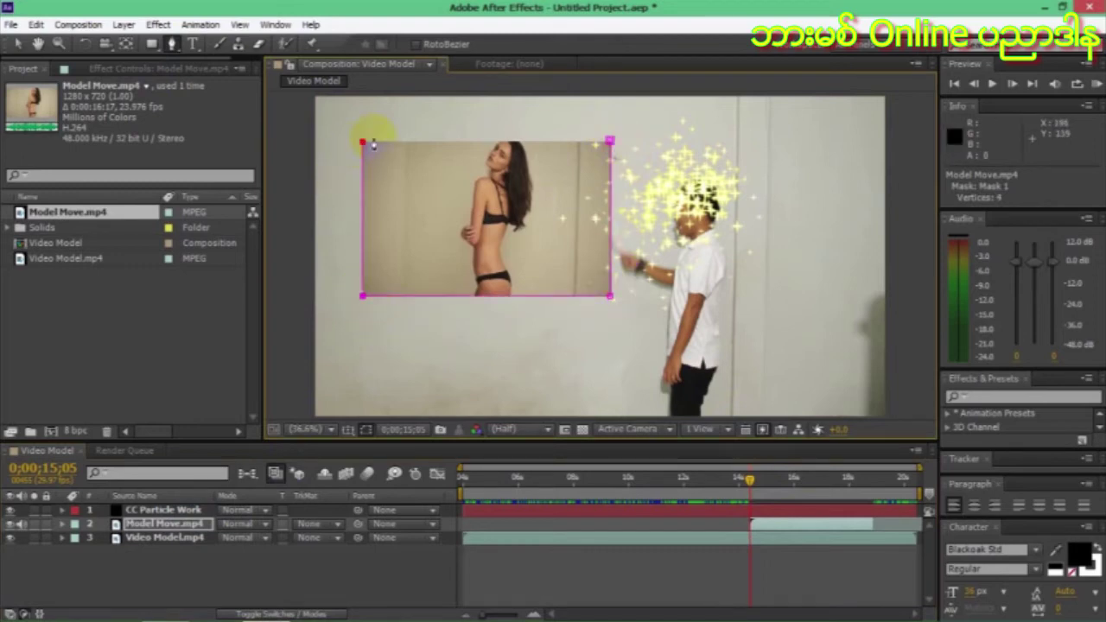
{"action": "left_click", "coordinate": [610, 141]}
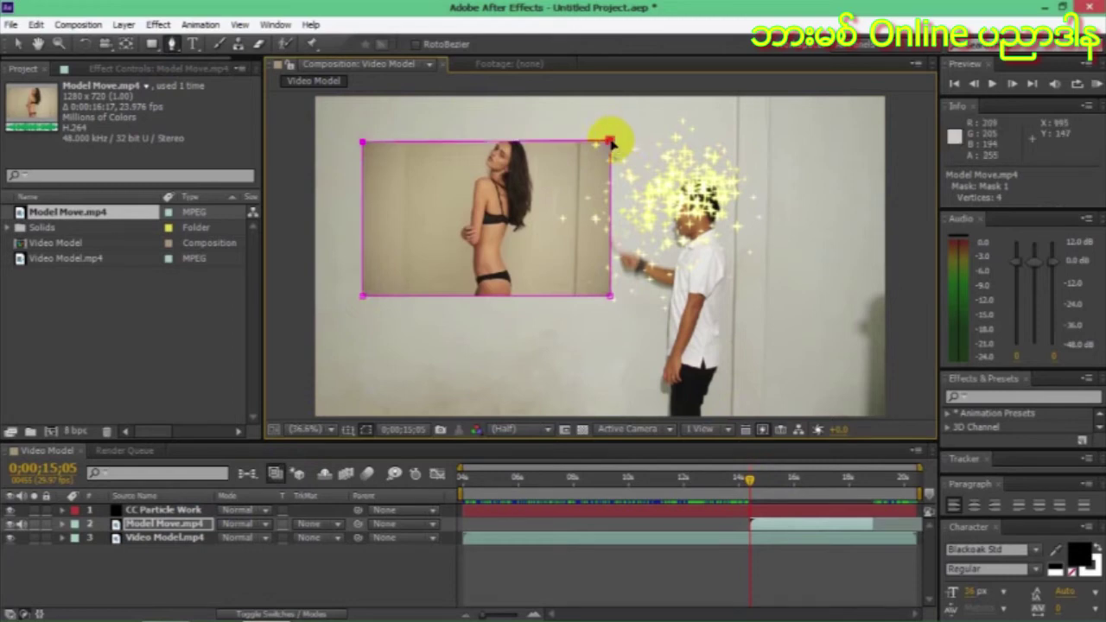
Keyframe the Mask Path of Mask 1 on Model Move.mp4 at 0;00;15;09 and return the current time to 0;00;15;05.
{"action": "left_click", "coordinate": [62, 525]}
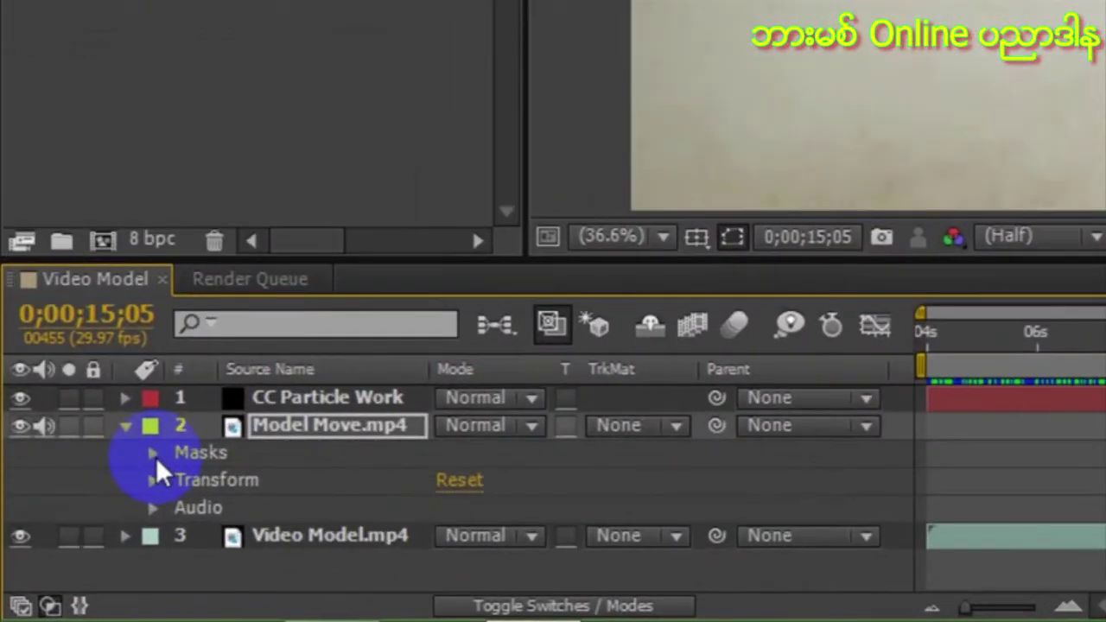
{"action": "left_click", "coordinate": [153, 453]}
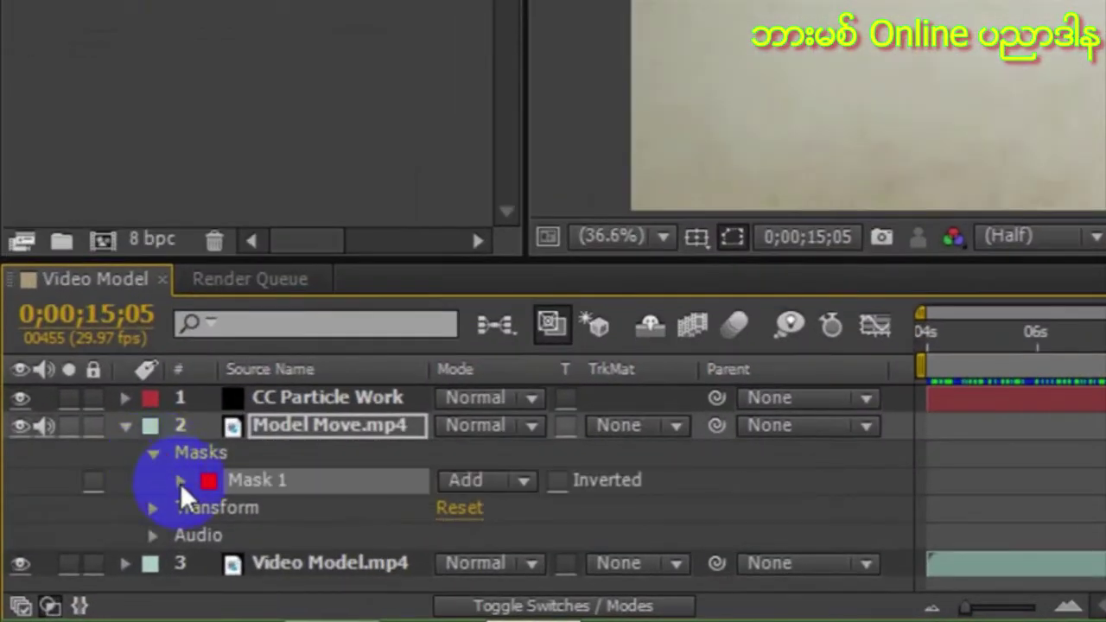
{"action": "left_click", "coordinate": [179, 480]}
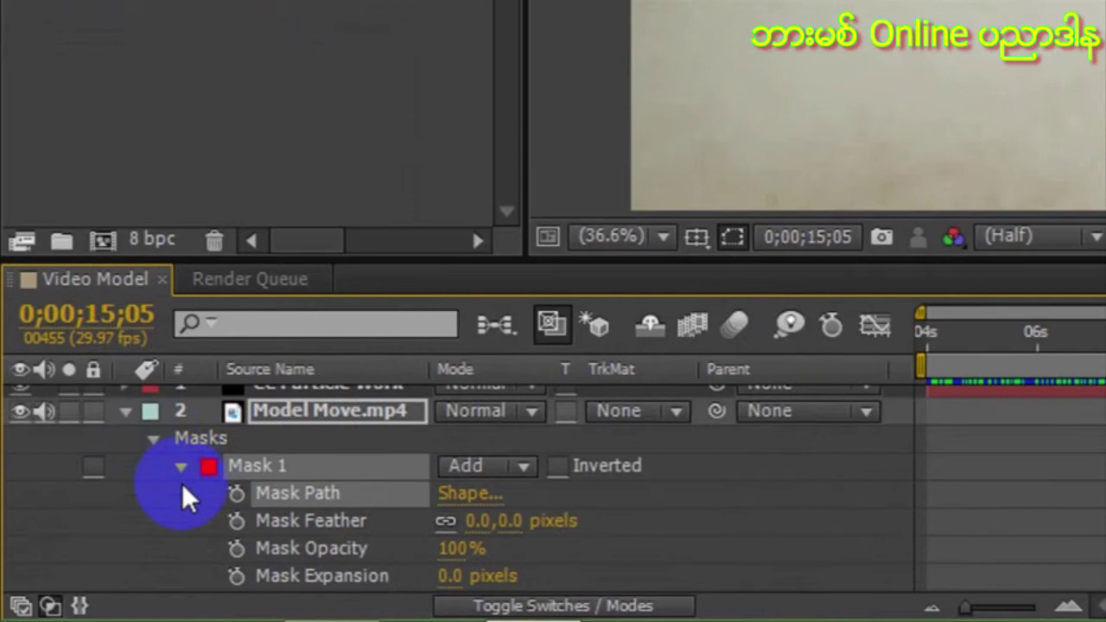
{"action": "left_click", "coordinate": [237, 492]}
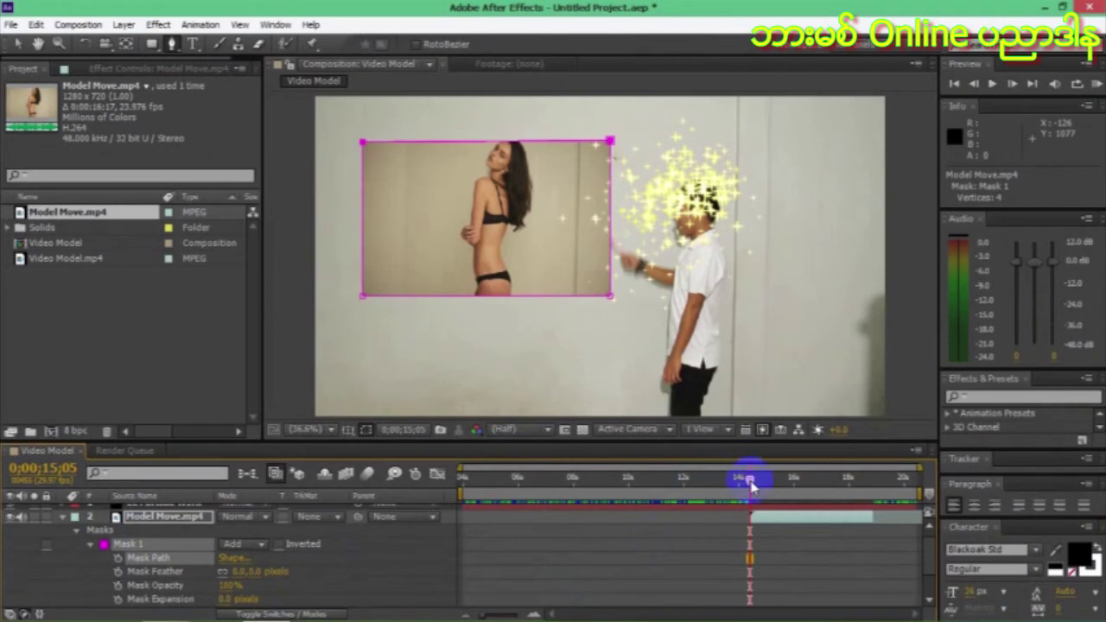
{"action": "left_click_drag", "start_coordinate": [750, 486], "coordinate": [754, 486]}
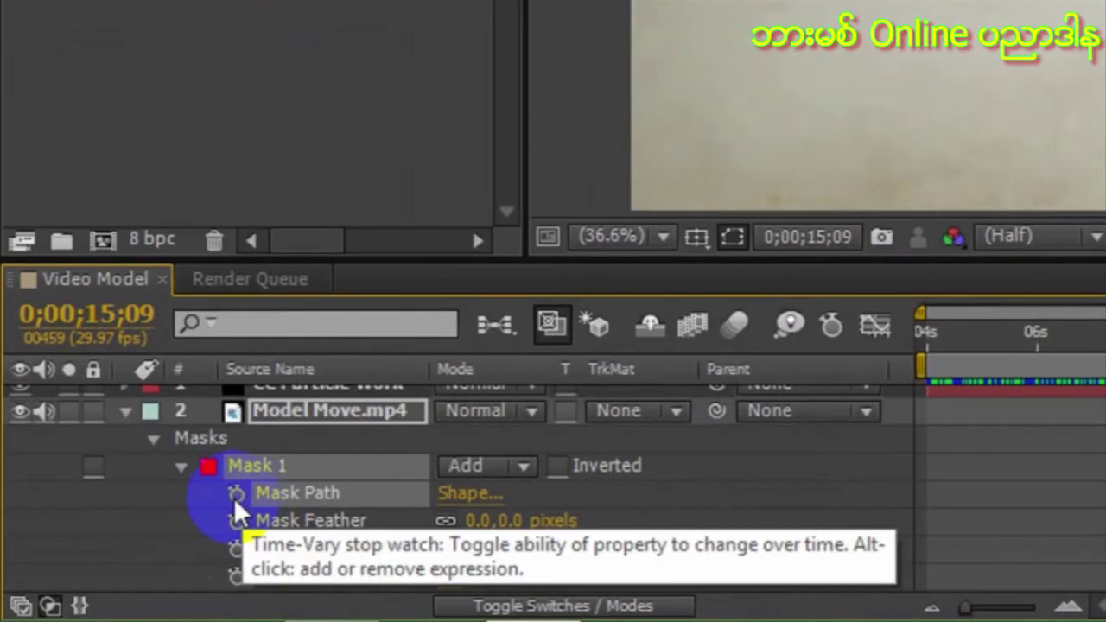
{"action": "left_click", "coordinate": [235, 499]}
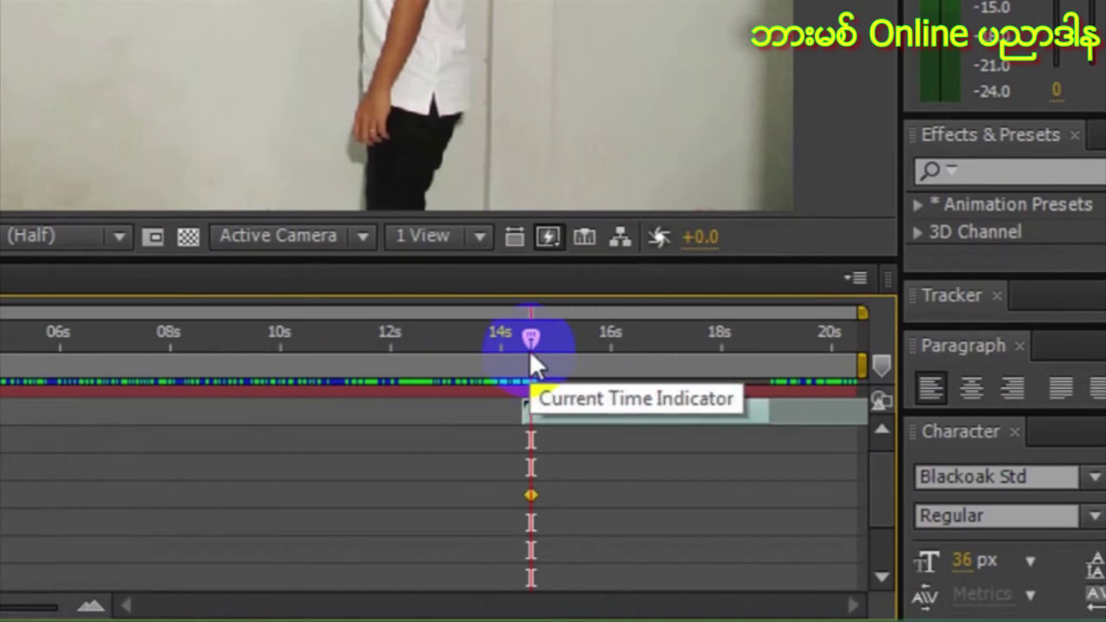
{"action": "left_click_drag", "start_coordinate": [529, 350], "coordinate": [521, 350]}
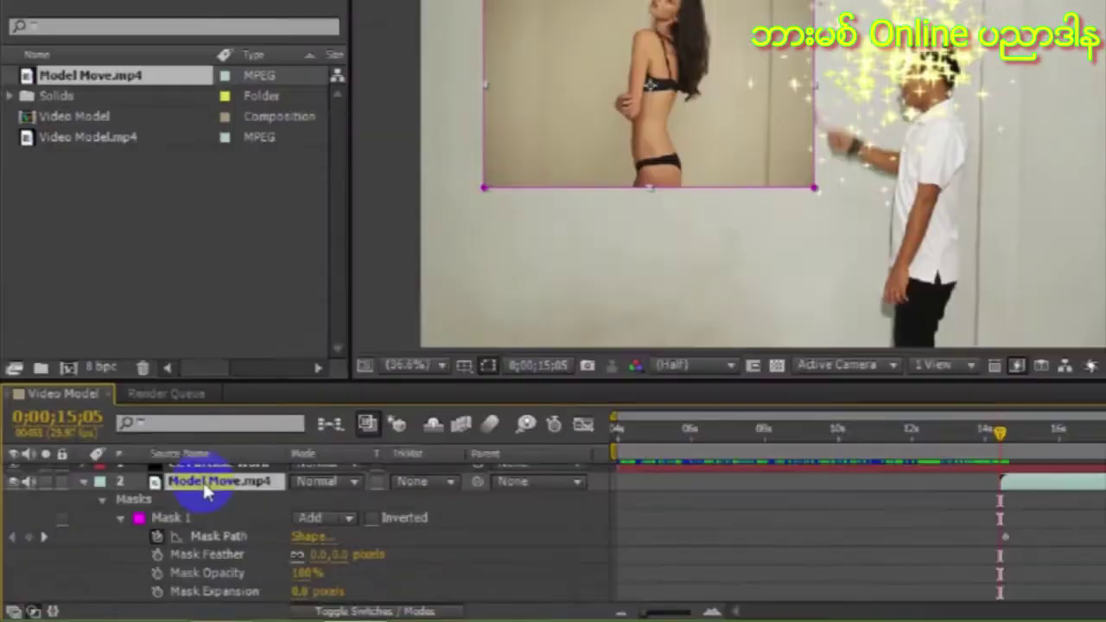
Collapse Mask 1 onto the footage's right edge at 0;00;15;05 by moving its two left vertices onto the right ones.
{"action": "left_click", "coordinate": [287, 297]}
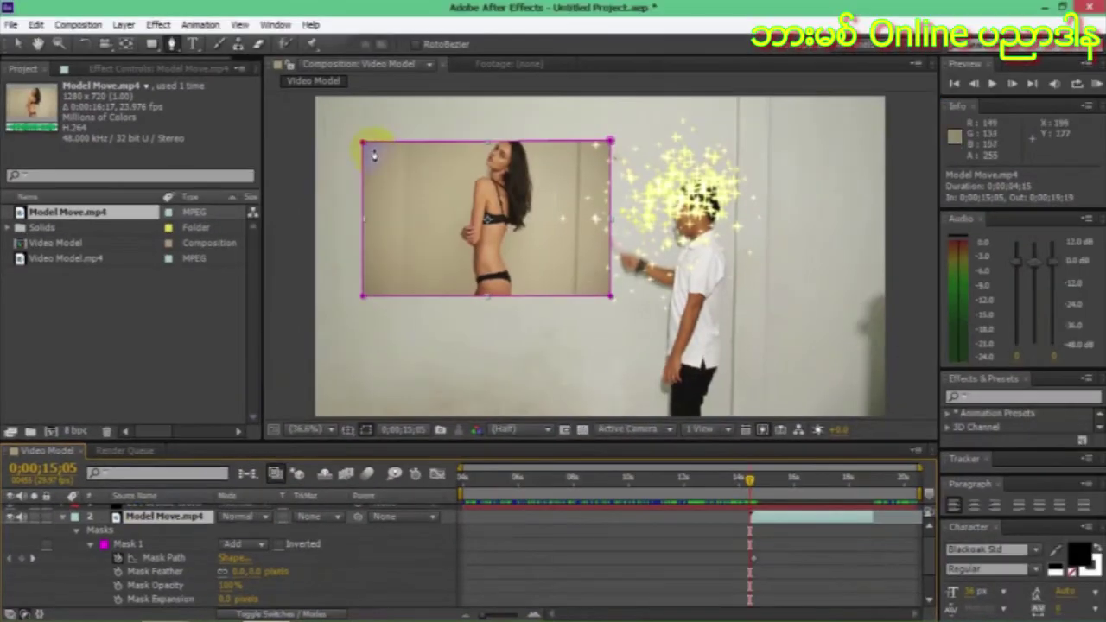
{"action": "left_click_drag", "start_coordinate": [362, 143], "coordinate": [610, 143]}
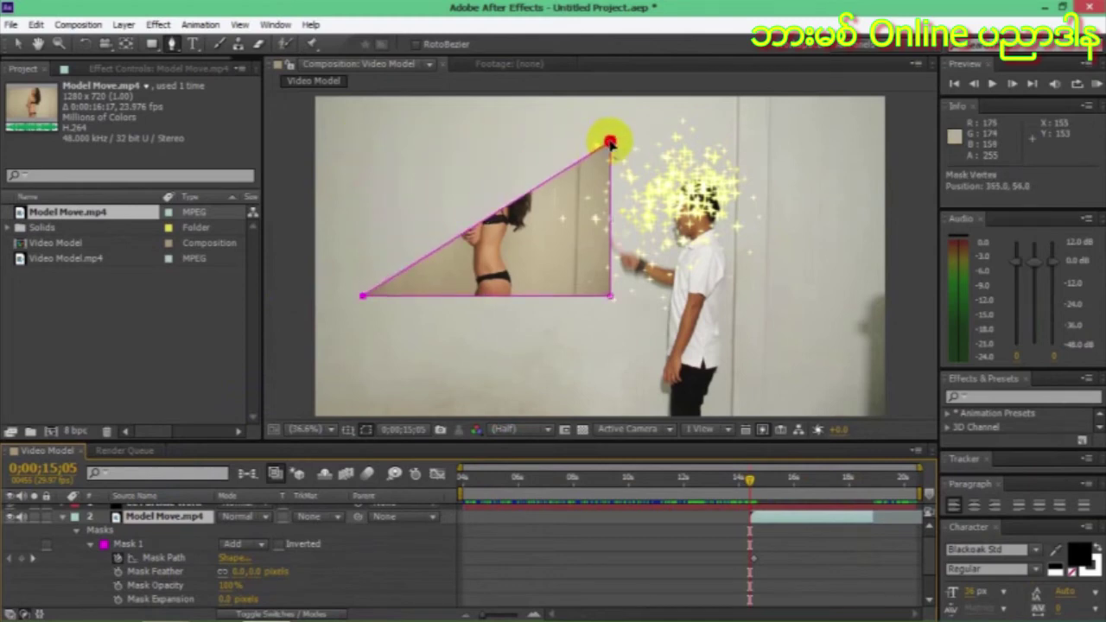
{"action": "left_click_drag", "start_coordinate": [364, 296], "coordinate": [559, 304]}
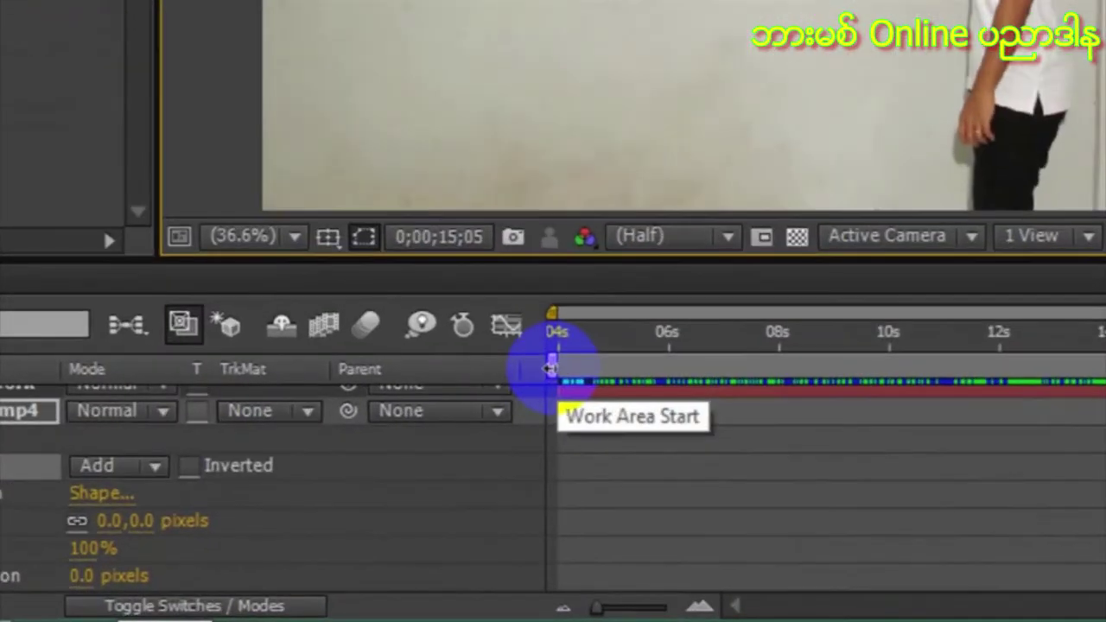
Start the work area at 0;00;14;12 and run a RAM preview of the mask reveal.
{"action": "left_click_drag", "start_coordinate": [461, 492], "coordinate": [587, 492]}
{"action": "left_click_drag", "start_coordinate": [805, 360], "coordinate": [1083, 360]}
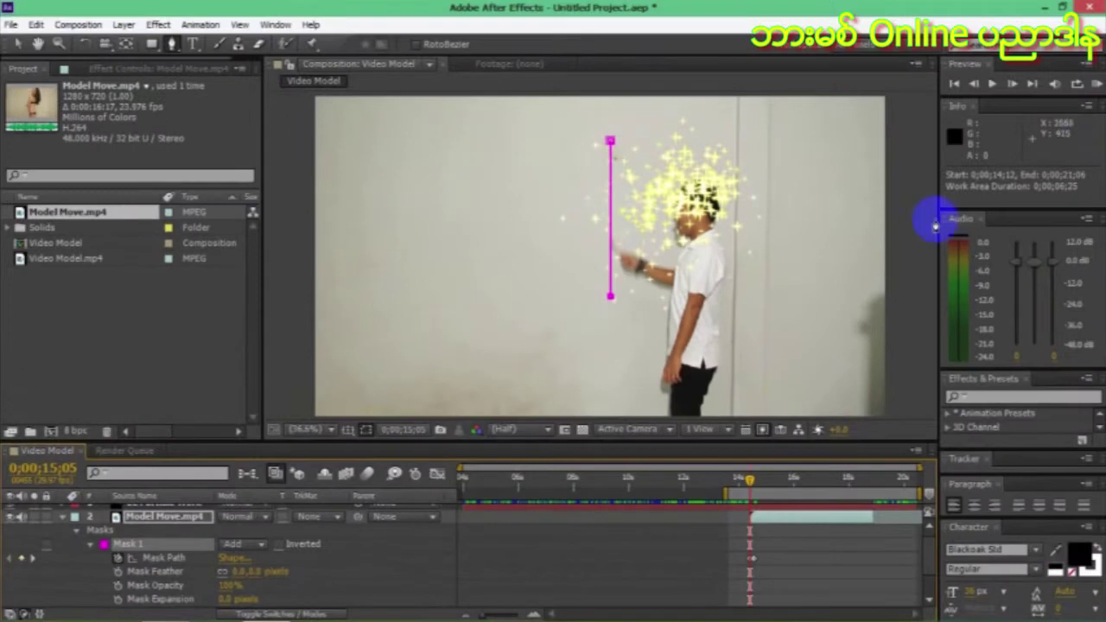
{"action": "left_click", "coordinate": [1095, 84]}
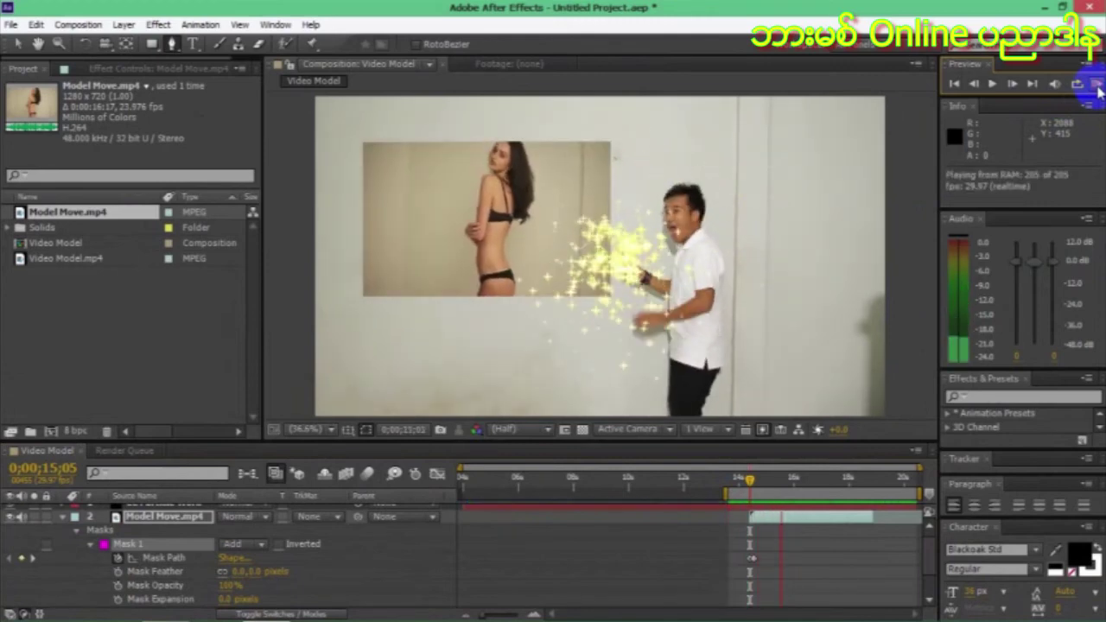
Move the second Mask Path keyframe to 0;00;15;13 and preview the slower reveal.
{"action": "left_click", "coordinate": [750, 486]}
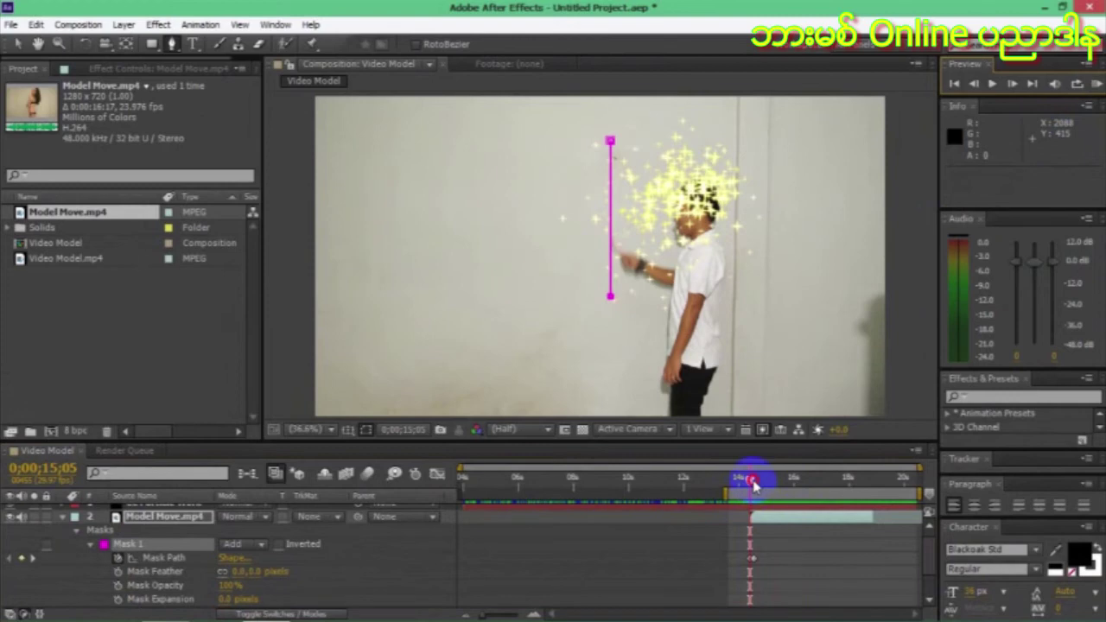
{"action": "left_click", "coordinate": [764, 522]}
{"action": "left_click", "coordinate": [754, 561]}
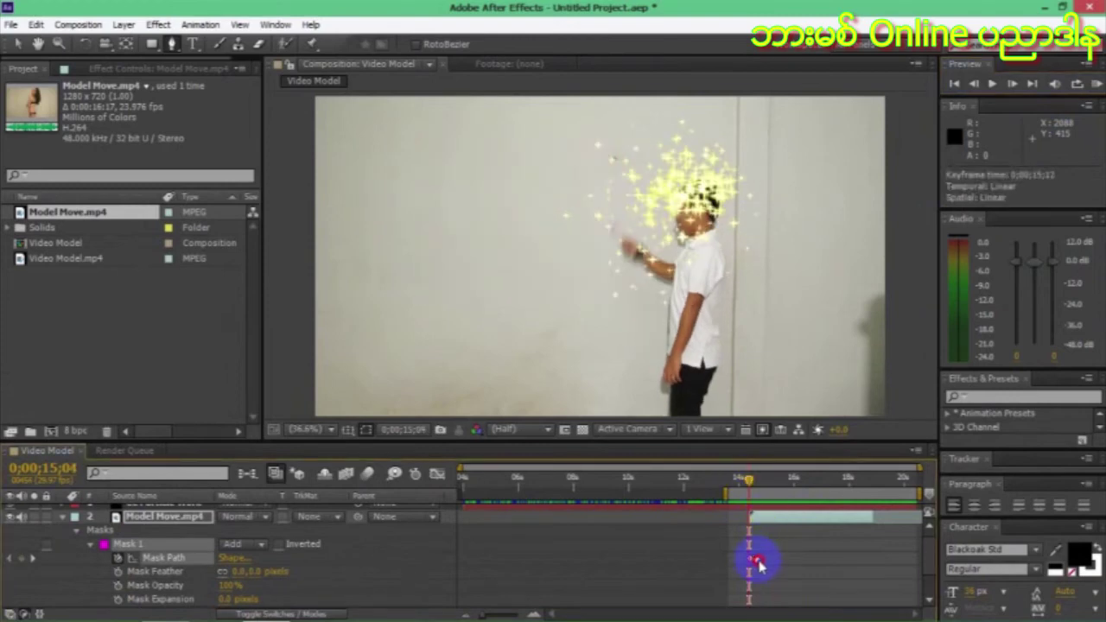
{"action": "left_click_drag", "start_coordinate": [748, 486], "coordinate": [743, 488]}
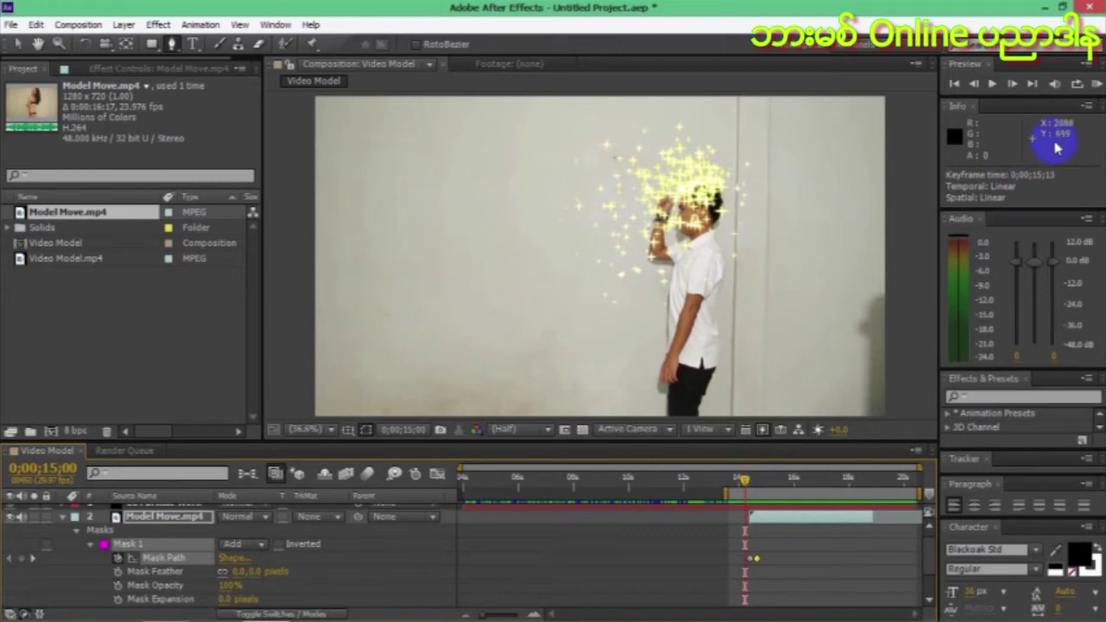
{"action": "left_click", "coordinate": [1096, 84]}
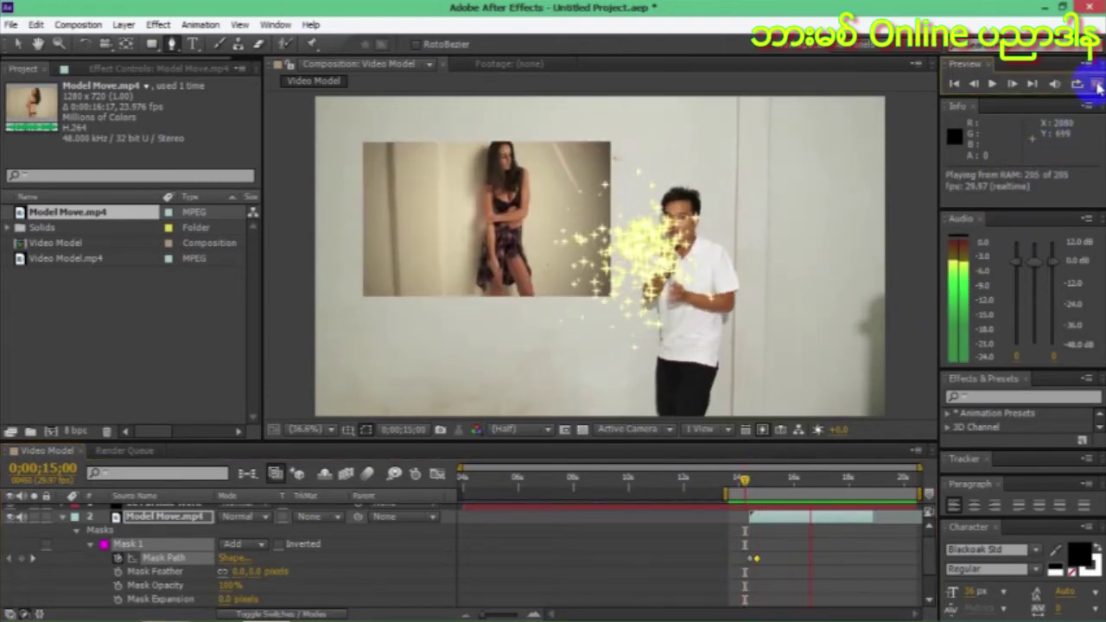
Add a Mask Path keyframe at 0;00;19;13 that holds the full rectangular mask on Model Move.mp4.
{"action": "left_click_drag", "start_coordinate": [739, 485], "coordinate": [869, 521]}
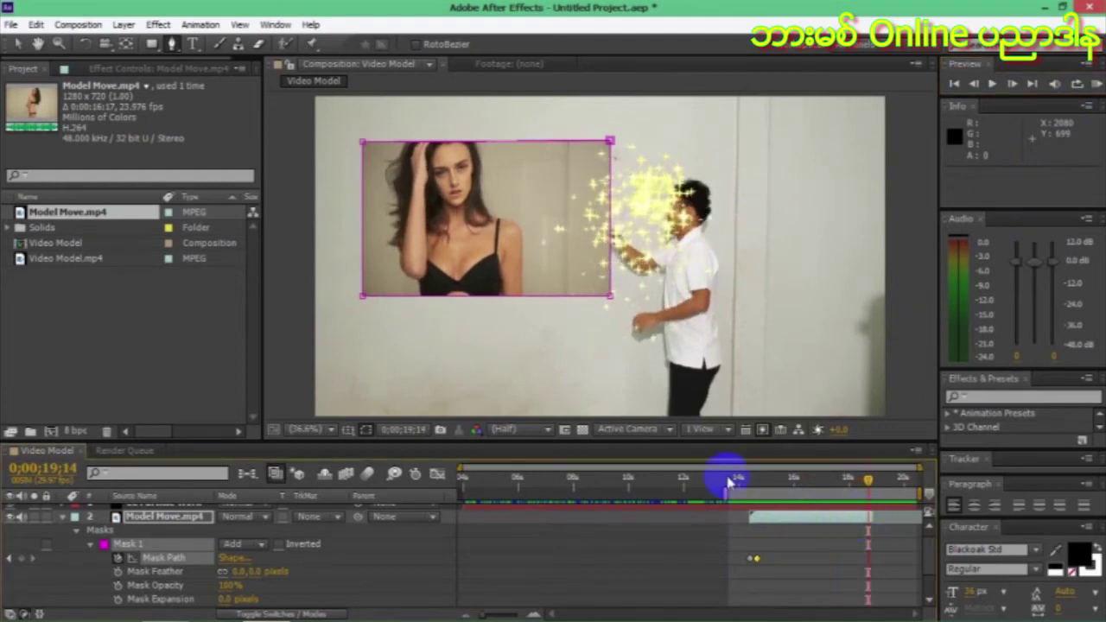
{"action": "left_click_drag", "start_coordinate": [610, 298], "coordinate": [455, 305]}
{"action": "key", "text": "ctrl+z"}
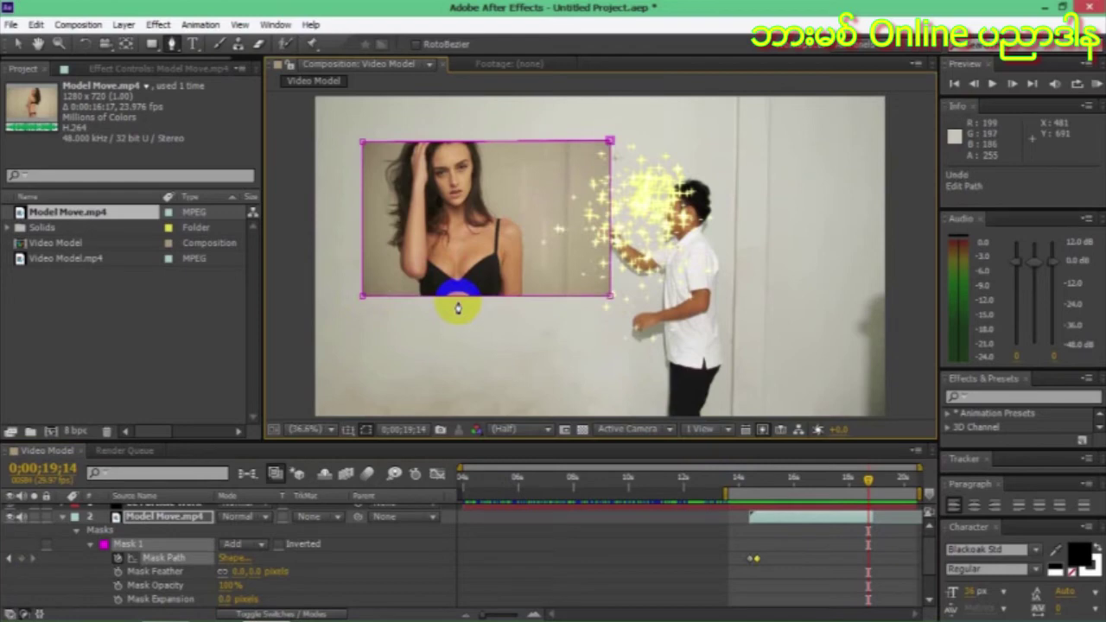
{"action": "left_click", "coordinate": [870, 480]}
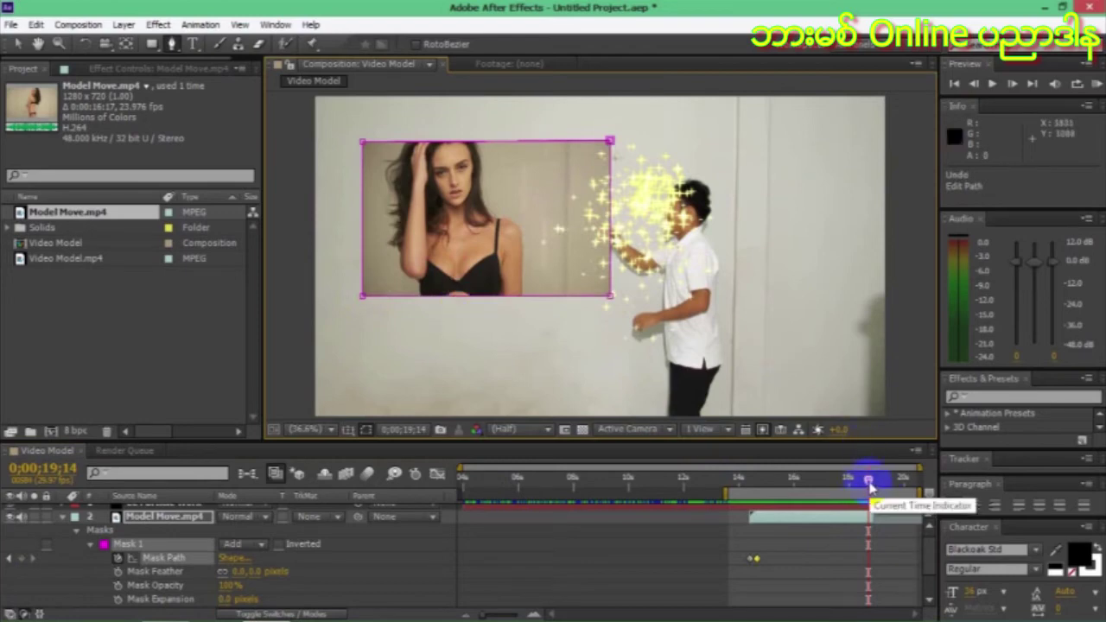
{"action": "left_click", "coordinate": [868, 484]}
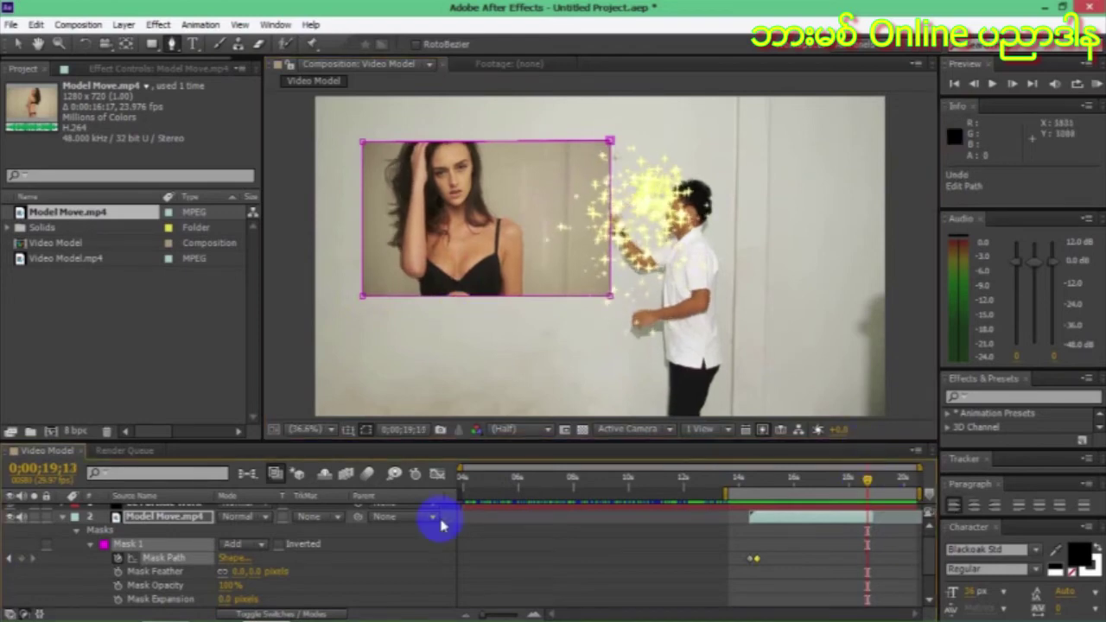
{"action": "left_click", "coordinate": [34, 563]}
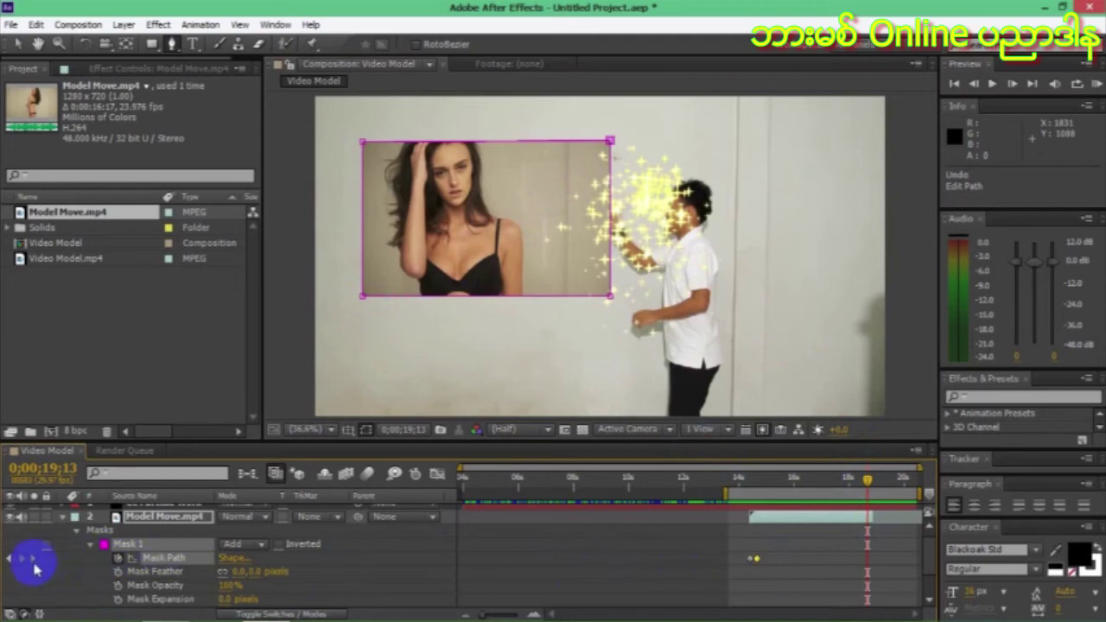
{"action": "key", "text": "F2"}
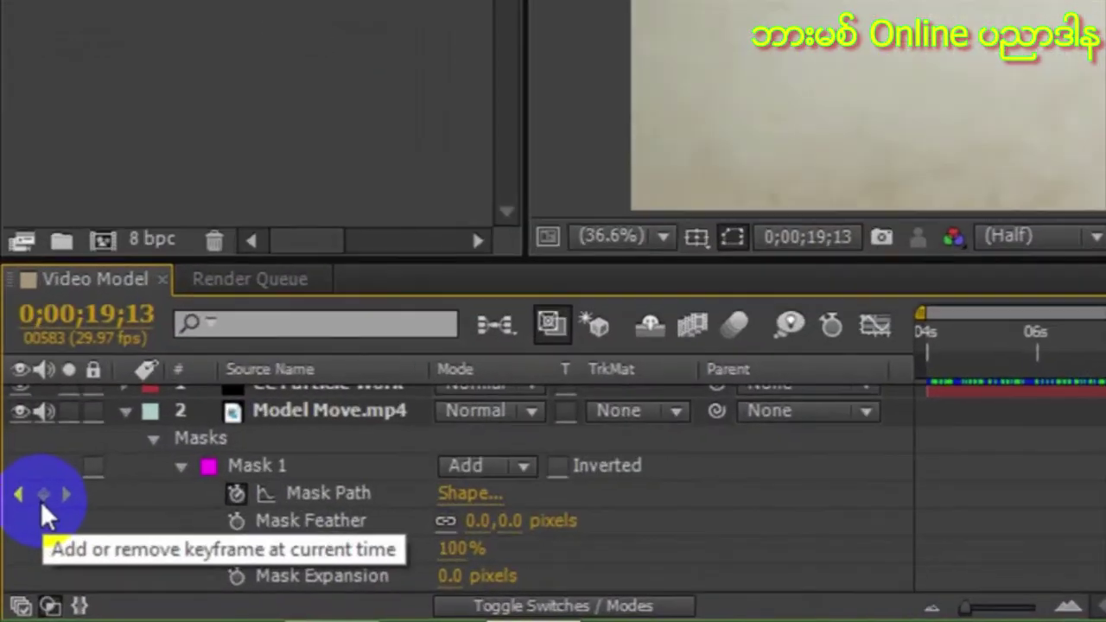
{"action": "left_click", "coordinate": [43, 498]}
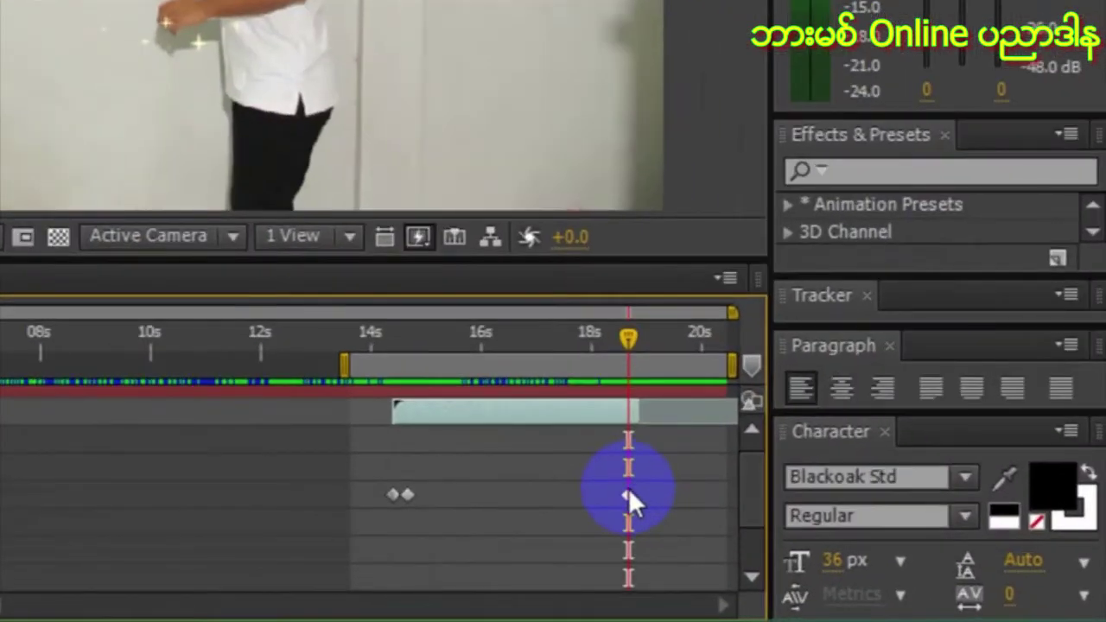
{"action": "mouse_move", "coordinate": [628, 502]}
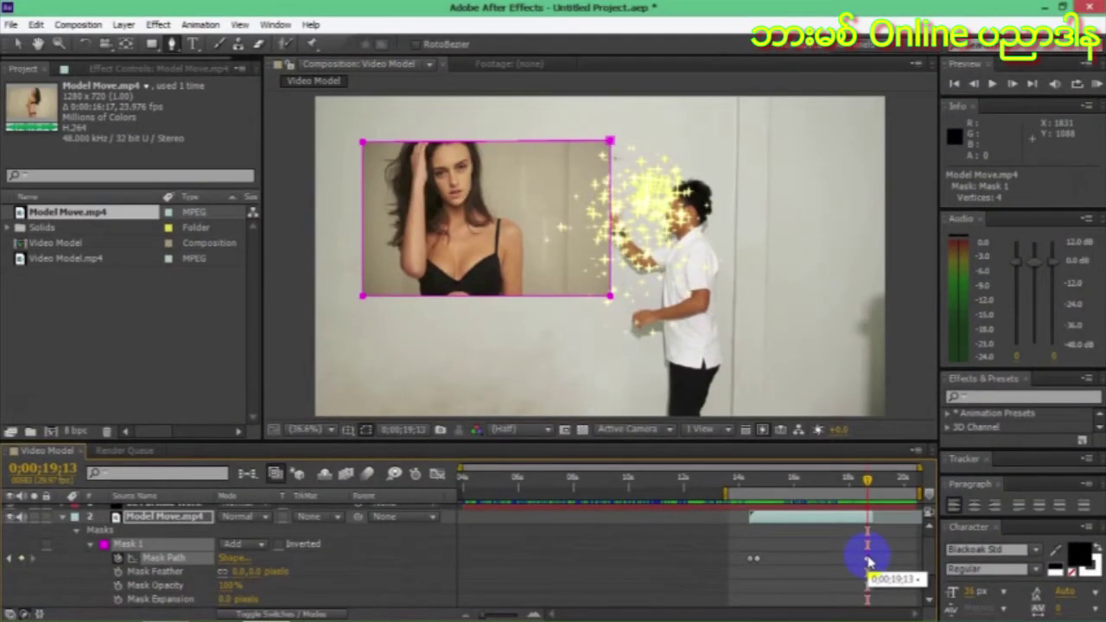
{"action": "mouse_move", "coordinate": [945, 588]}
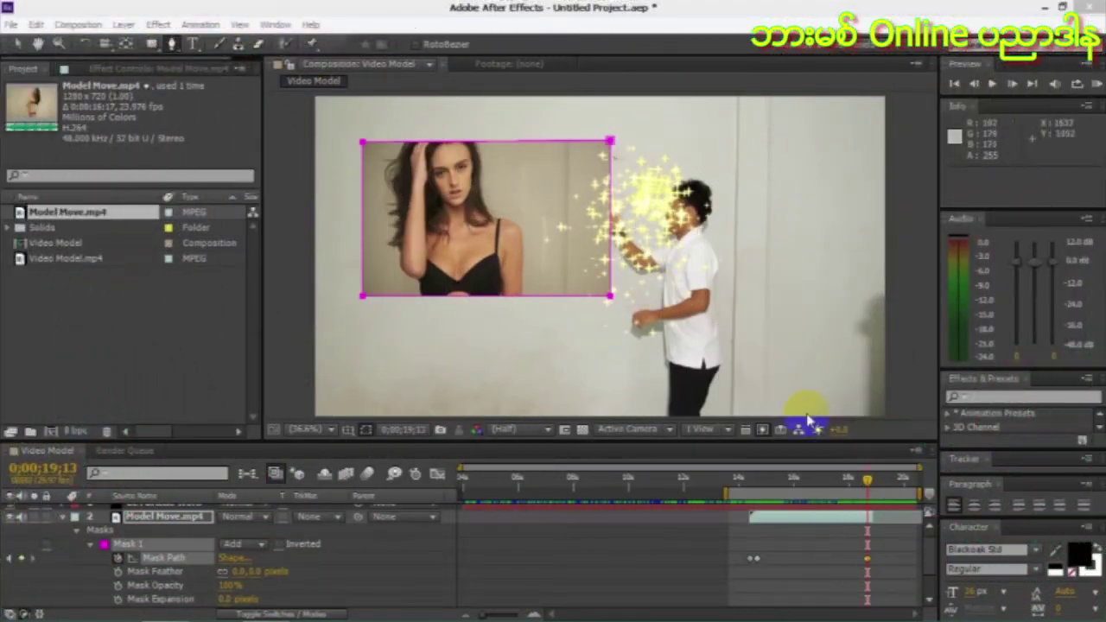
Set the current time to 0;00;19;18 and shift the third Mask Path keyframe to 0;00;19;09.
{"action": "left_click", "coordinate": [877, 476]}
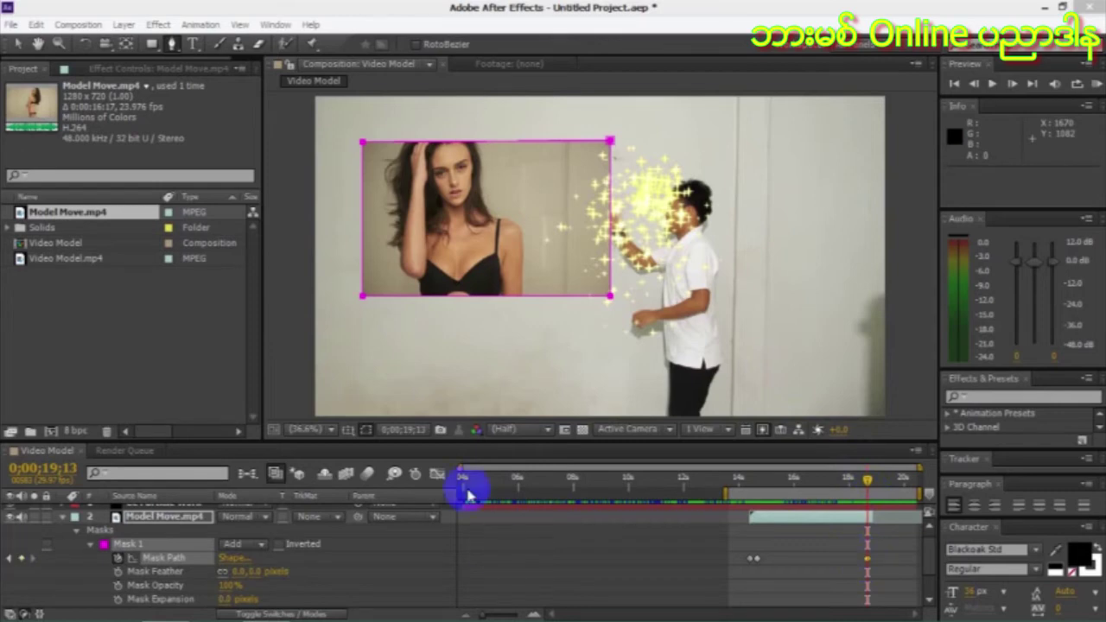
{"action": "left_click_drag", "start_coordinate": [871, 490], "coordinate": [875, 507]}
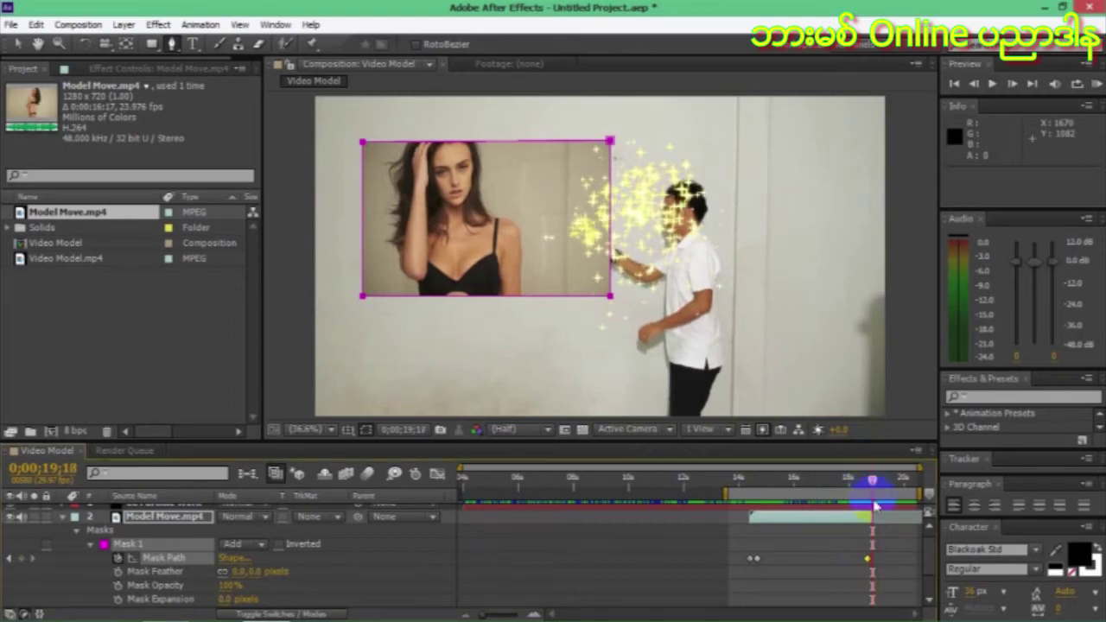
{"action": "left_click", "coordinate": [865, 560]}
Collapse Mask 1 onto the footage's left edge at 0;00;19;18 and preview the closing animation.
{"action": "left_click", "coordinate": [875, 485]}
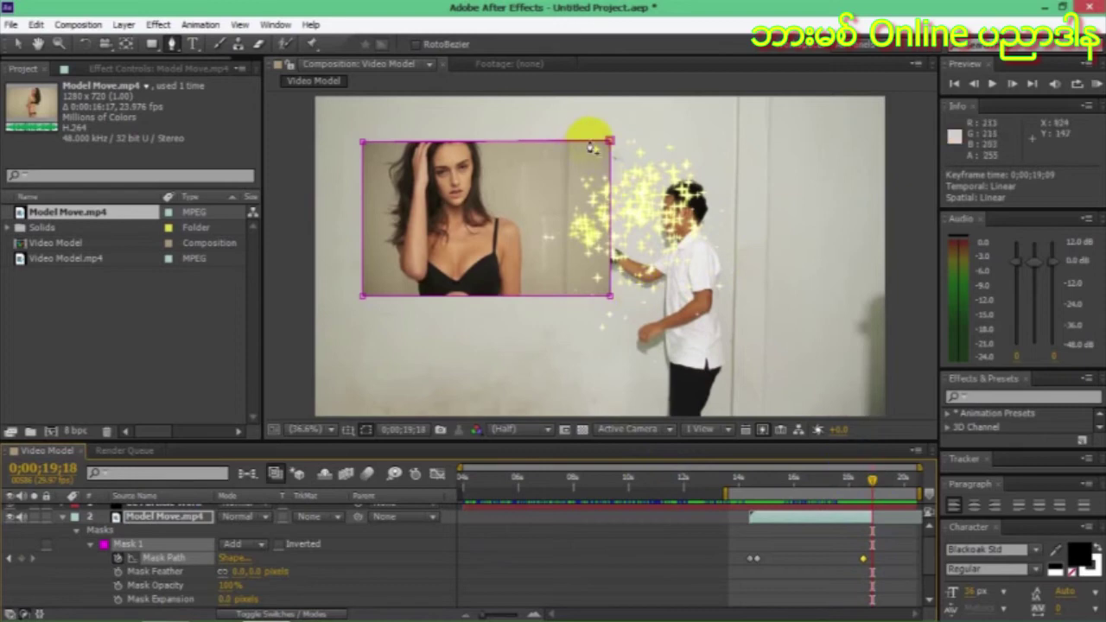
{"action": "left_click_drag", "start_coordinate": [609, 140], "coordinate": [362, 143]}
{"action": "left_click_drag", "start_coordinate": [594, 288], "coordinate": [363, 301]}
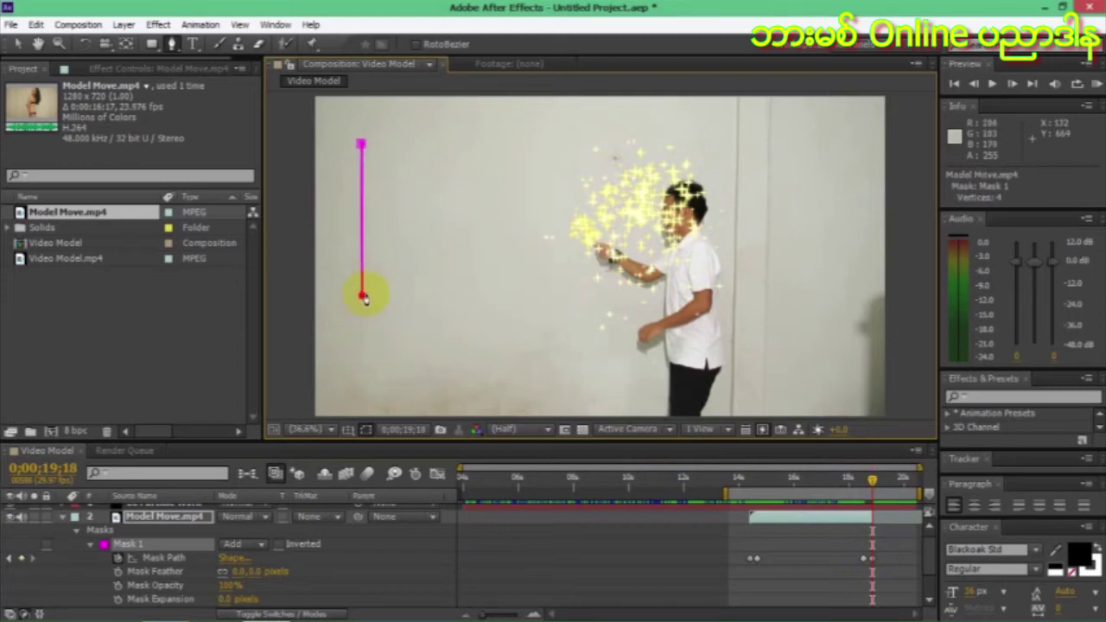
{"action": "left_click", "coordinate": [1096, 84]}
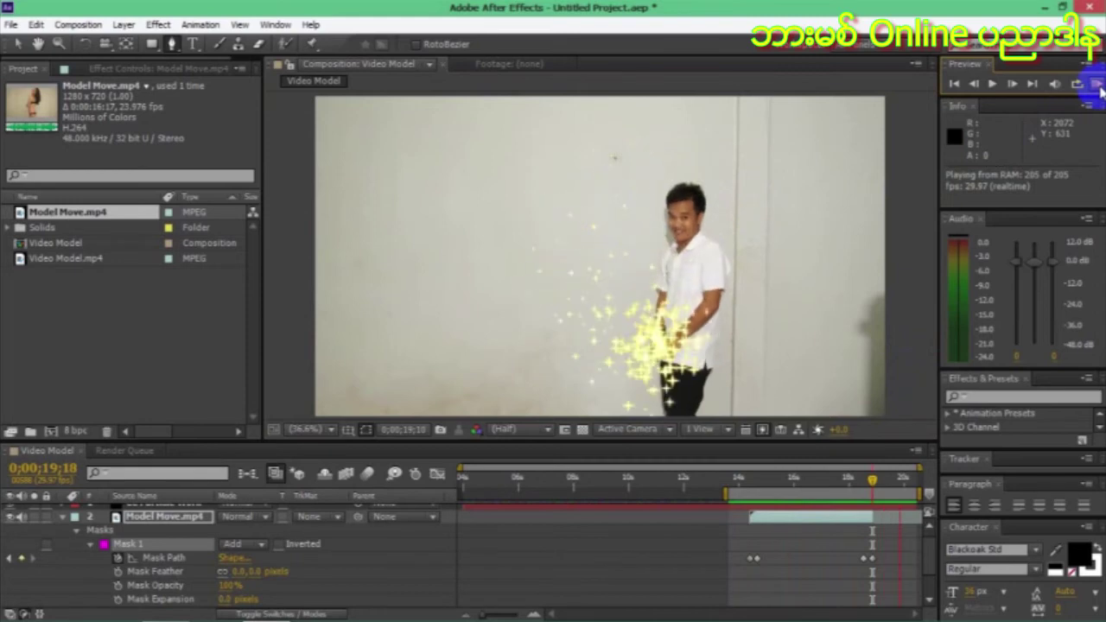
Extend Model Move.mp4's out point to 0;00;19;22, move the third Mask Path keyframe to 0;00;19;13 and preview the result.
{"action": "left_click", "coordinate": [874, 479]}
{"action": "left_click_drag", "start_coordinate": [875, 482], "coordinate": [868, 481]}
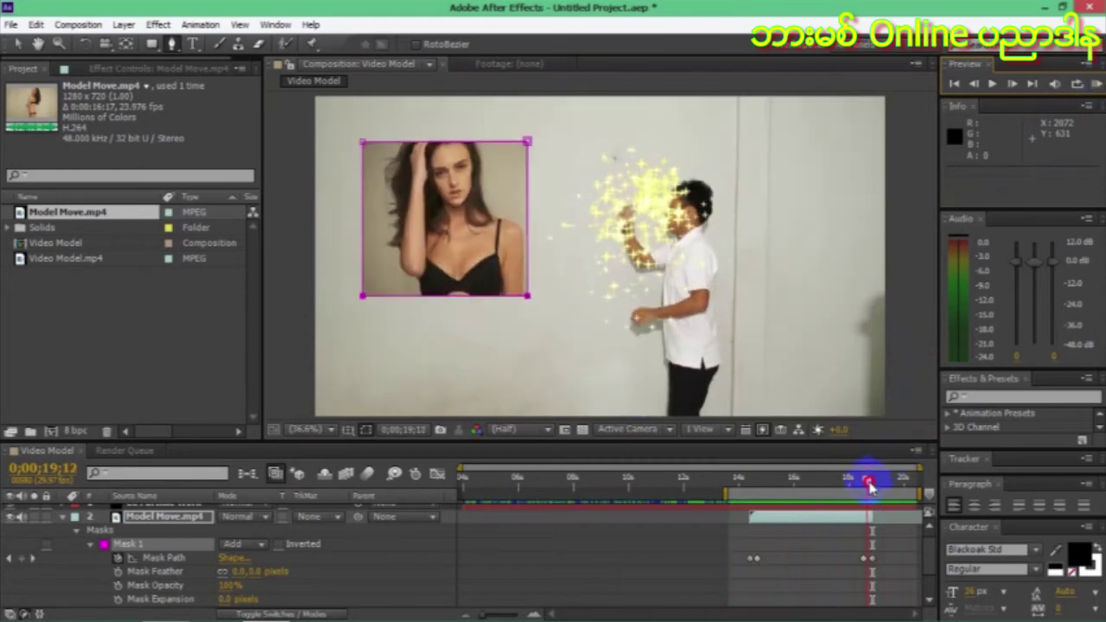
{"action": "left_click", "coordinate": [879, 519]}
{"action": "left_click_drag", "start_coordinate": [879, 559], "coordinate": [868, 563]}
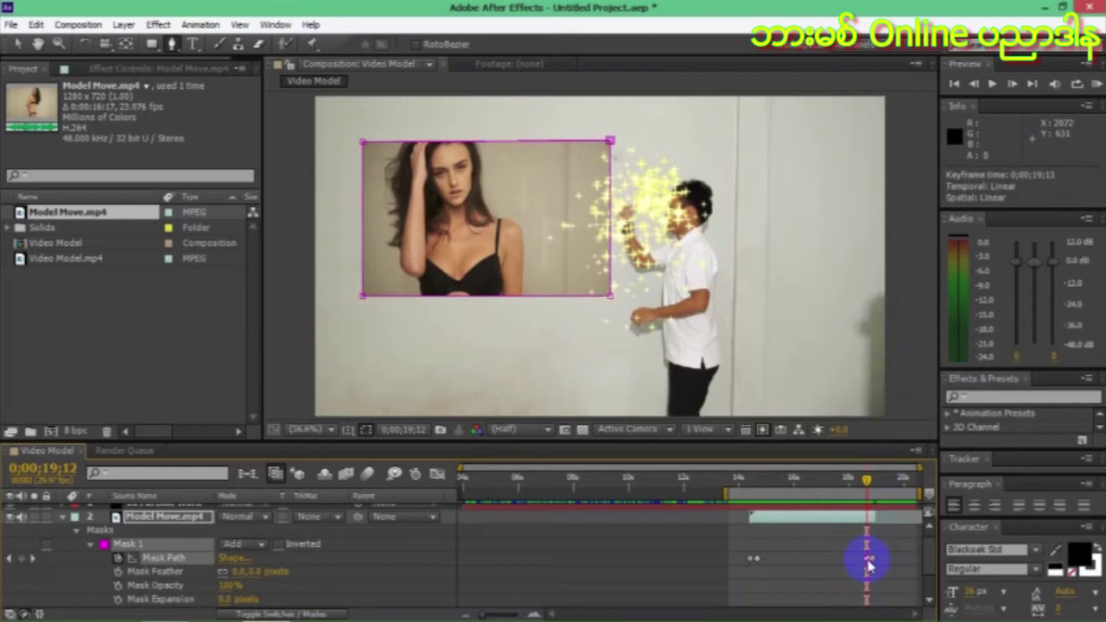
{"action": "left_click", "coordinate": [1096, 84]}
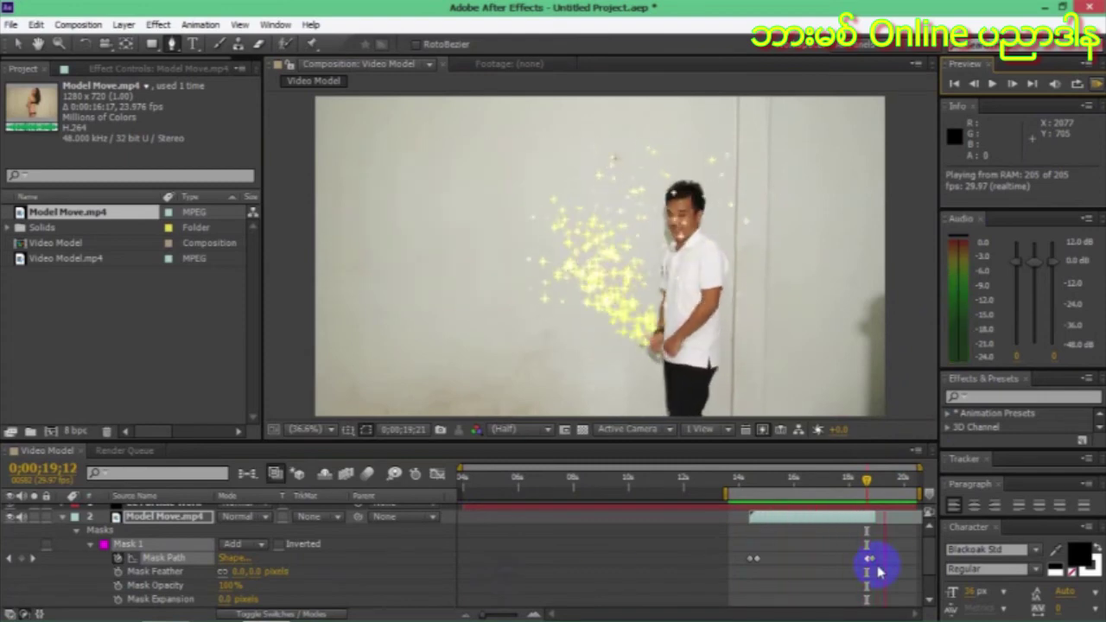
{"action": "left_click", "coordinate": [871, 521]}
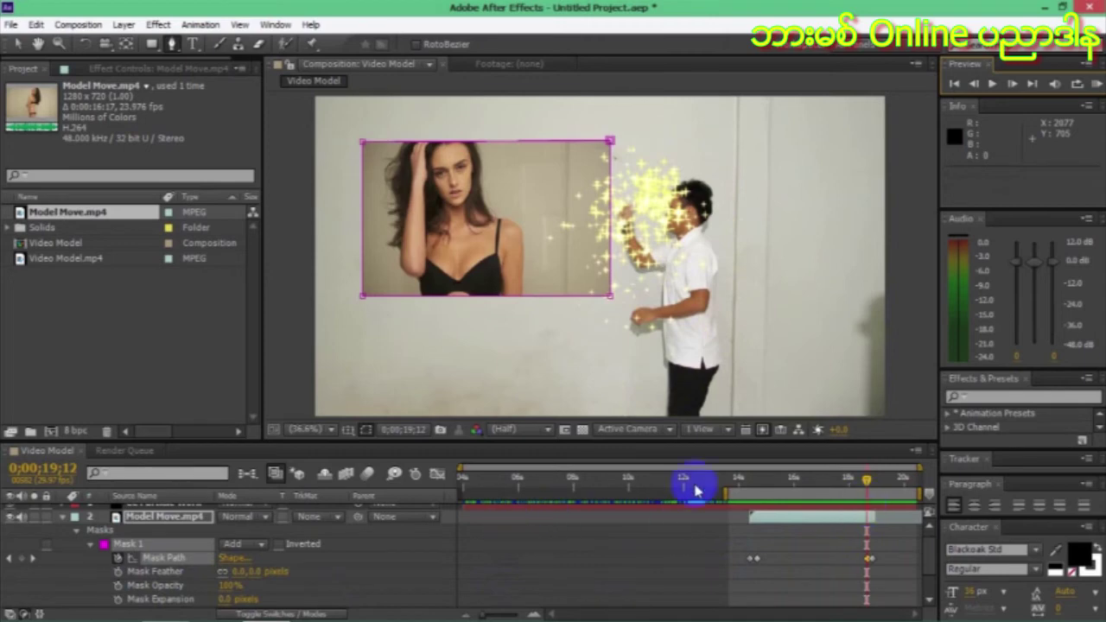
Collapse the Model Move.mp4 layer's properties and reveal only its Mask Path with the keyframes.
{"action": "left_click_drag", "start_coordinate": [865, 480], "coordinate": [859, 480]}
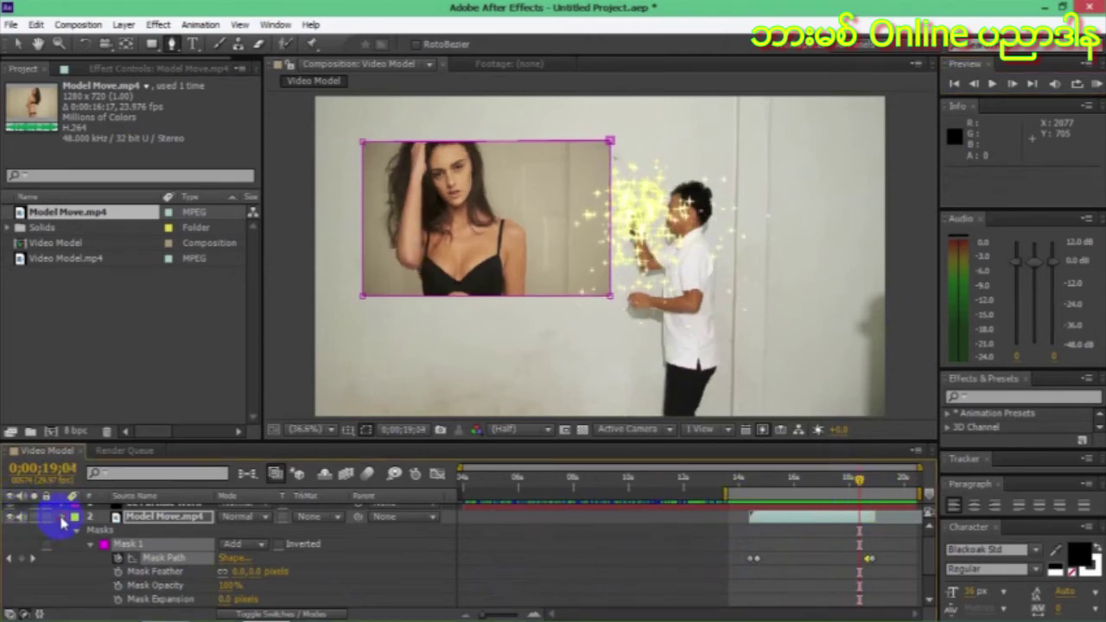
{"action": "left_click", "coordinate": [61, 517]}
{"action": "left_click", "coordinate": [168, 523]}
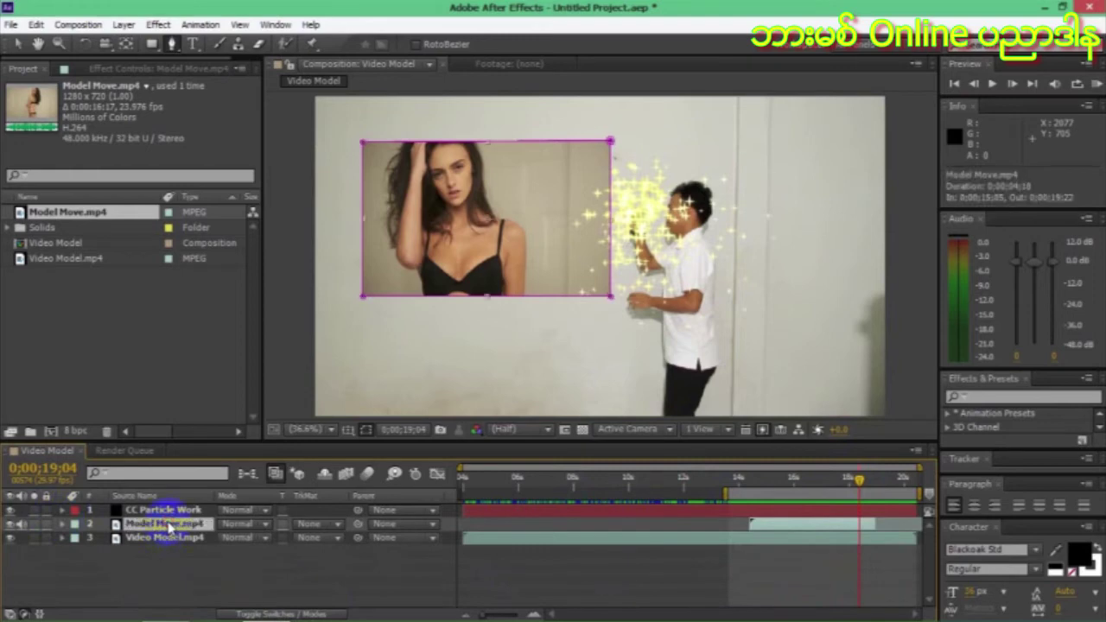
{"action": "key", "text": "m"}
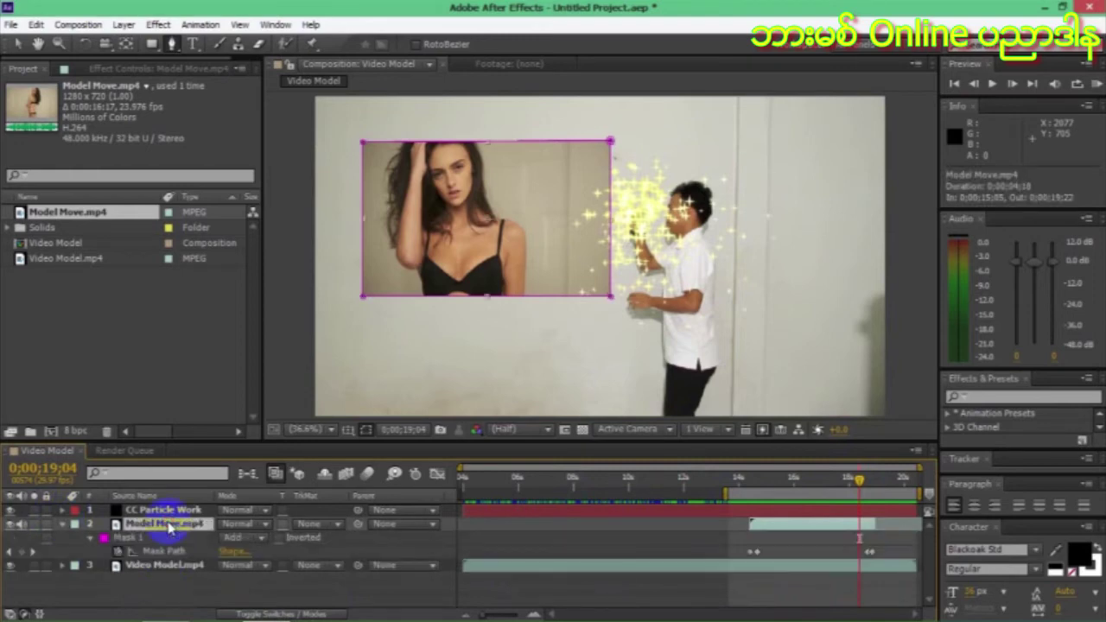
{"action": "left_click_drag", "start_coordinate": [752, 547], "coordinate": [896, 561]}
{"action": "left_click", "coordinate": [890, 555]}
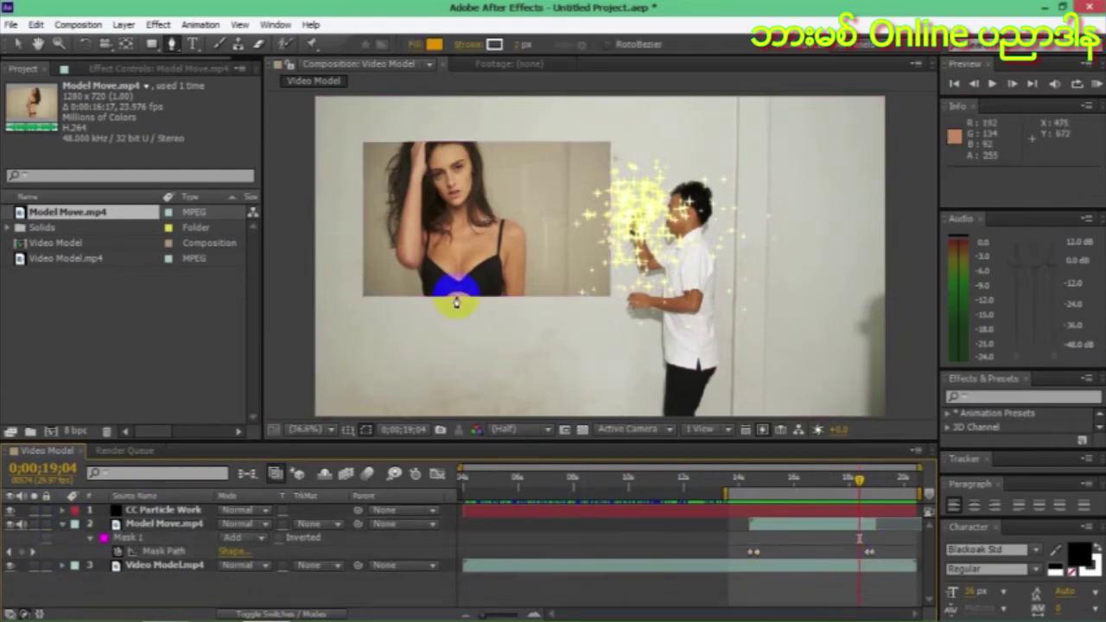
Set the current time to 0;00;15;04 and create a new solid named "saber effect".
{"action": "left_click_drag", "start_coordinate": [744, 488], "coordinate": [747, 485]}
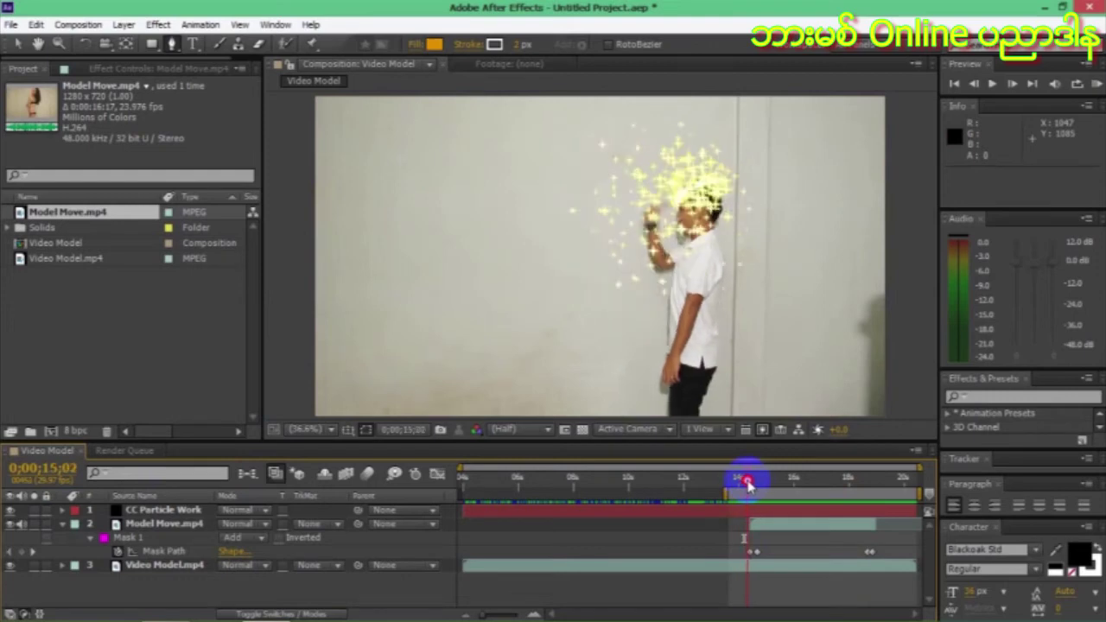
{"action": "left_click_drag", "start_coordinate": [747, 485], "coordinate": [749, 485]}
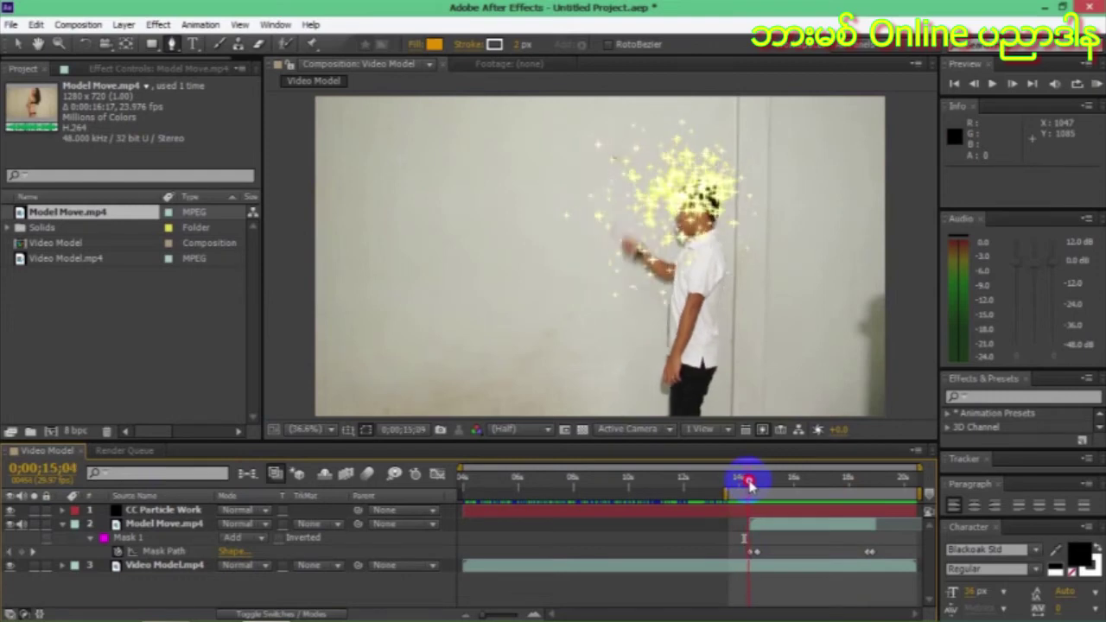
{"action": "right_click", "coordinate": [170, 598]}
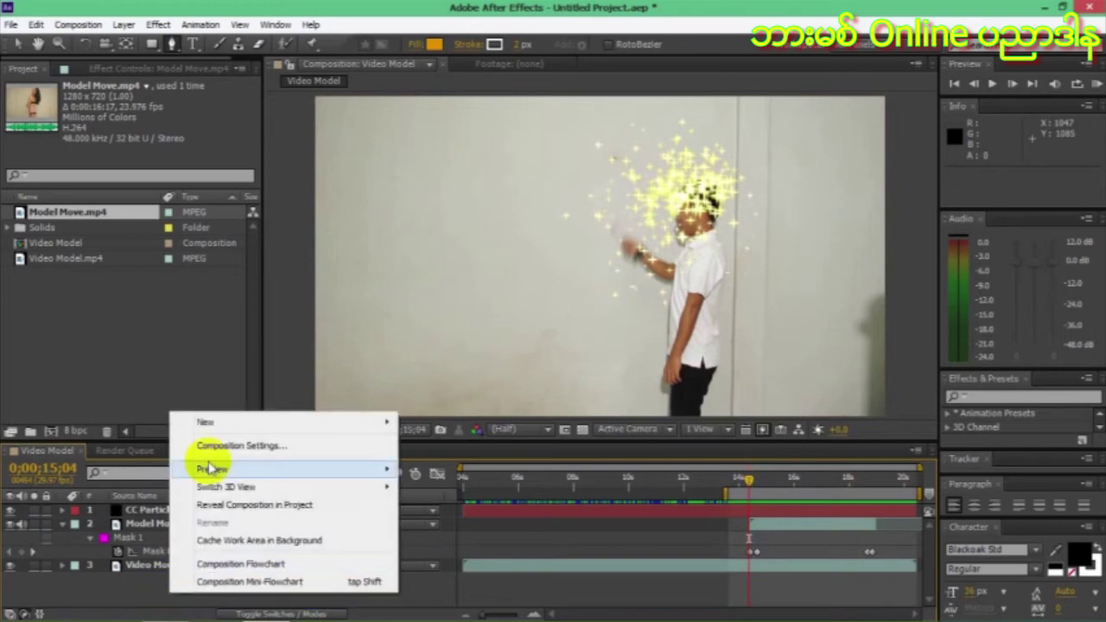
{"action": "mouse_move", "coordinate": [210, 424]}
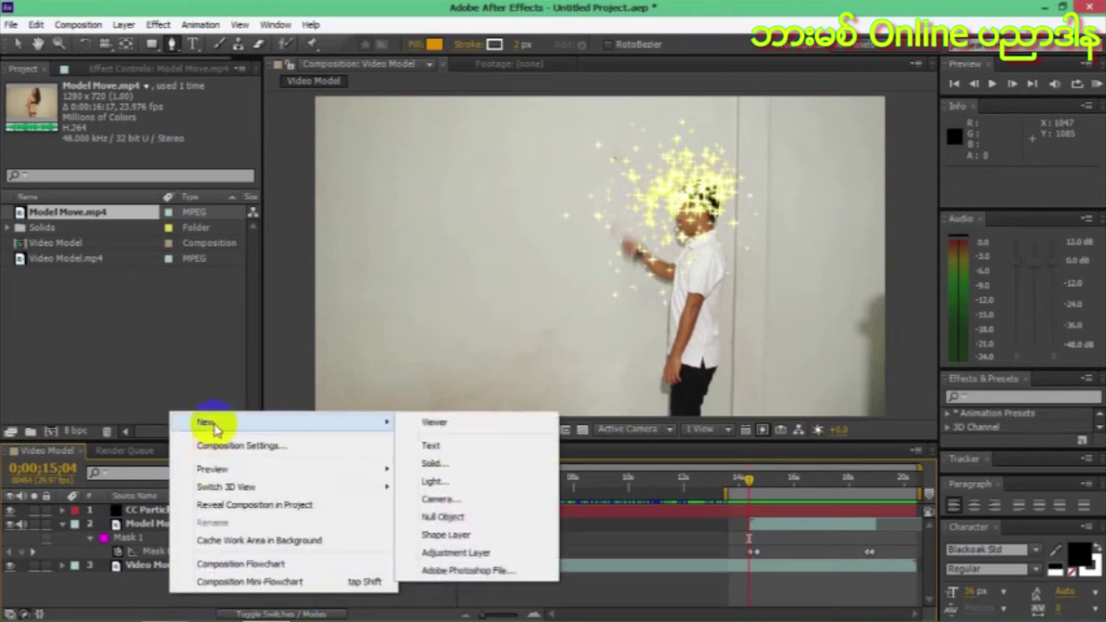
{"action": "left_click", "coordinate": [455, 467]}
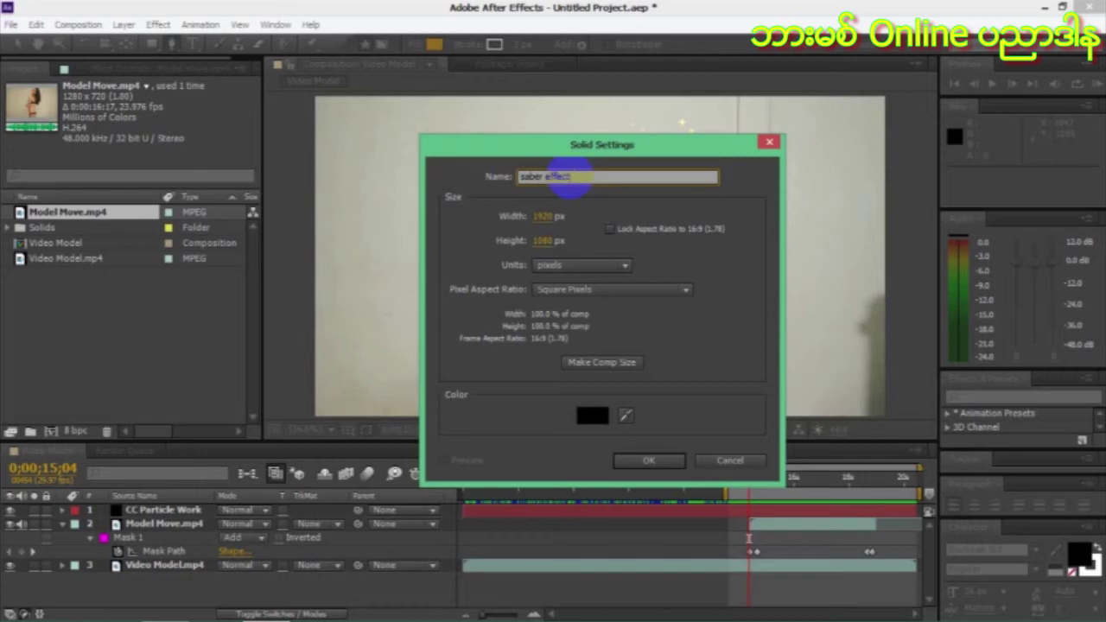
{"action": "left_click", "coordinate": [641, 461]}
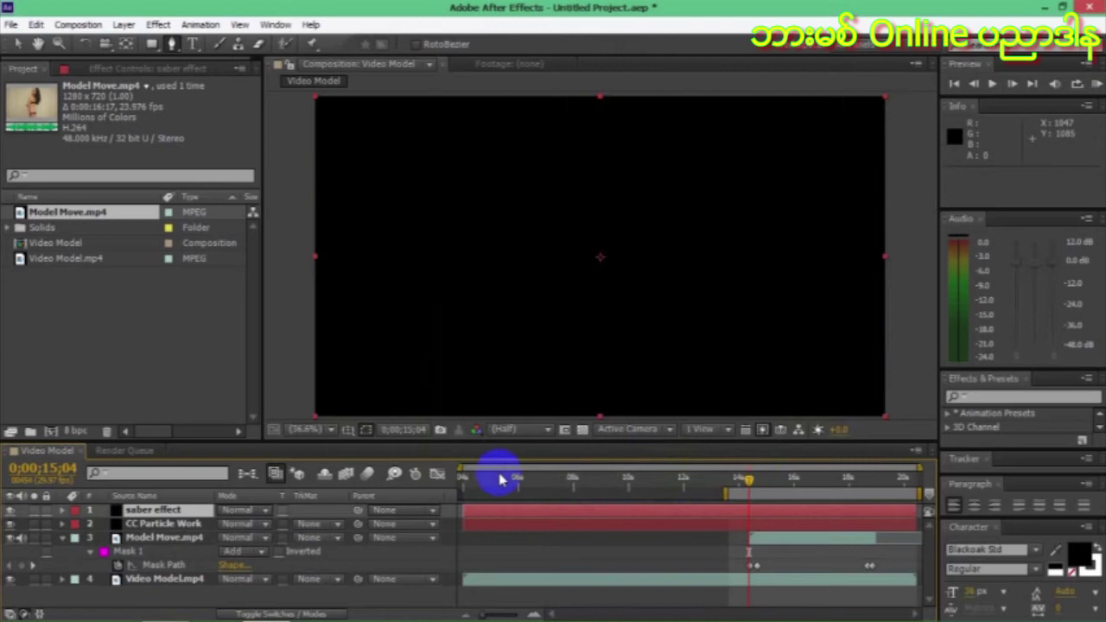
{"action": "left_click", "coordinate": [158, 24]}
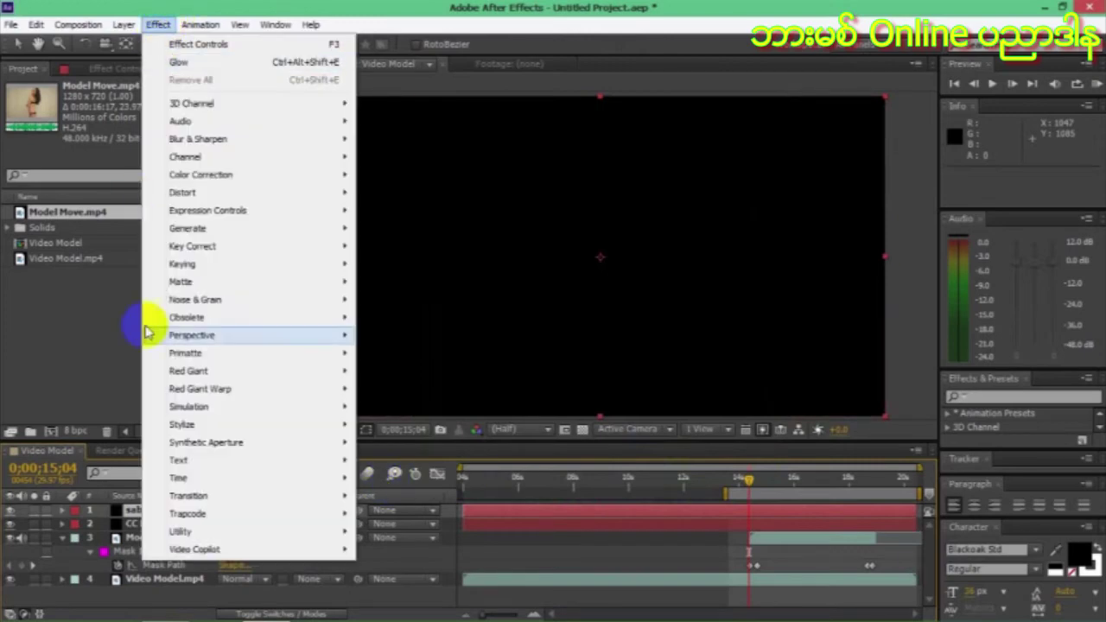
{"action": "mouse_move", "coordinate": [190, 550]}
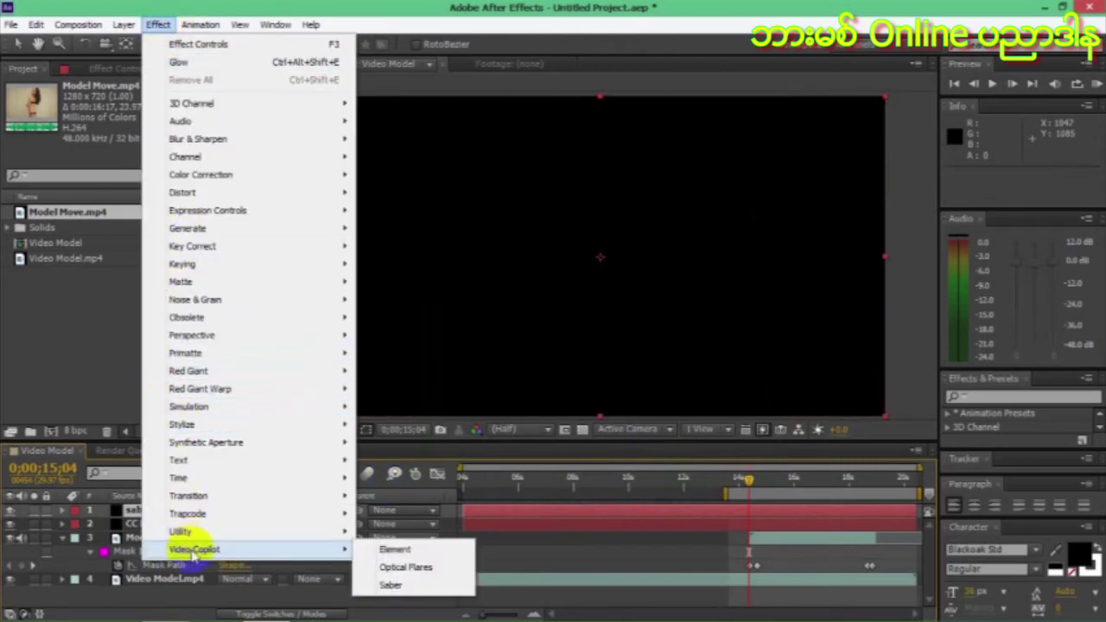
{"action": "left_click", "coordinate": [423, 589]}
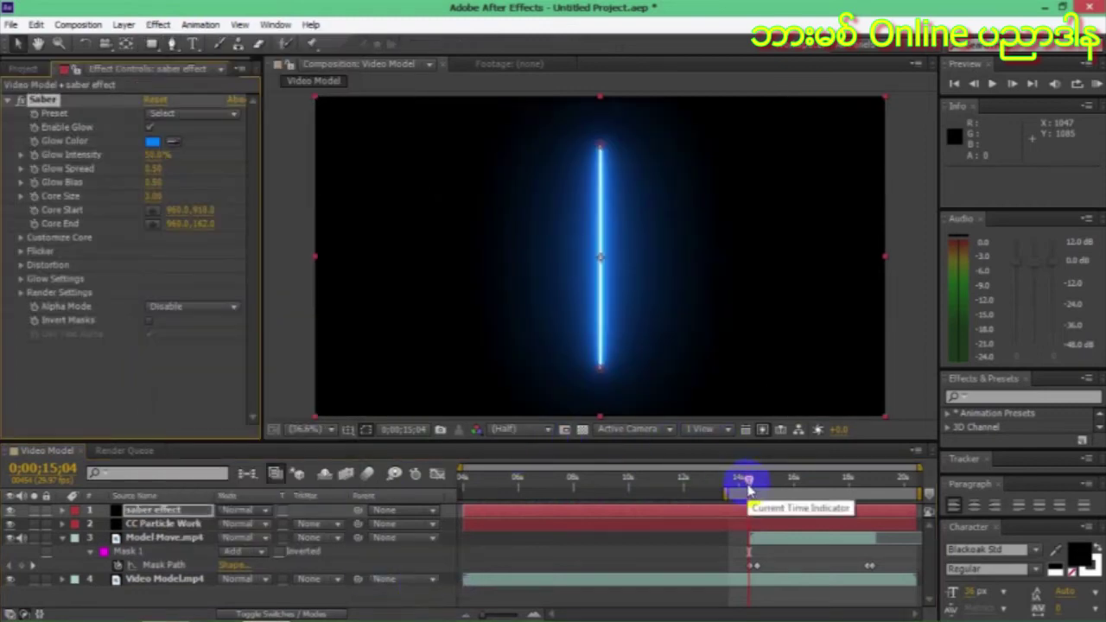
{"action": "left_click_drag", "start_coordinate": [749, 490], "coordinate": [738, 492]}
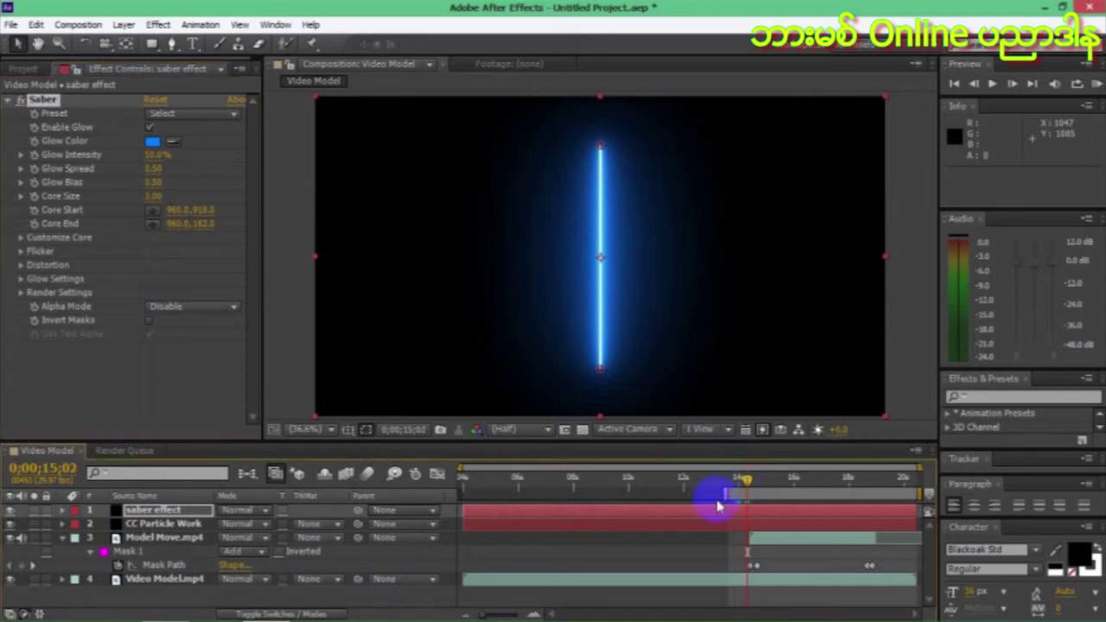
{"action": "left_click", "coordinate": [200, 510]}
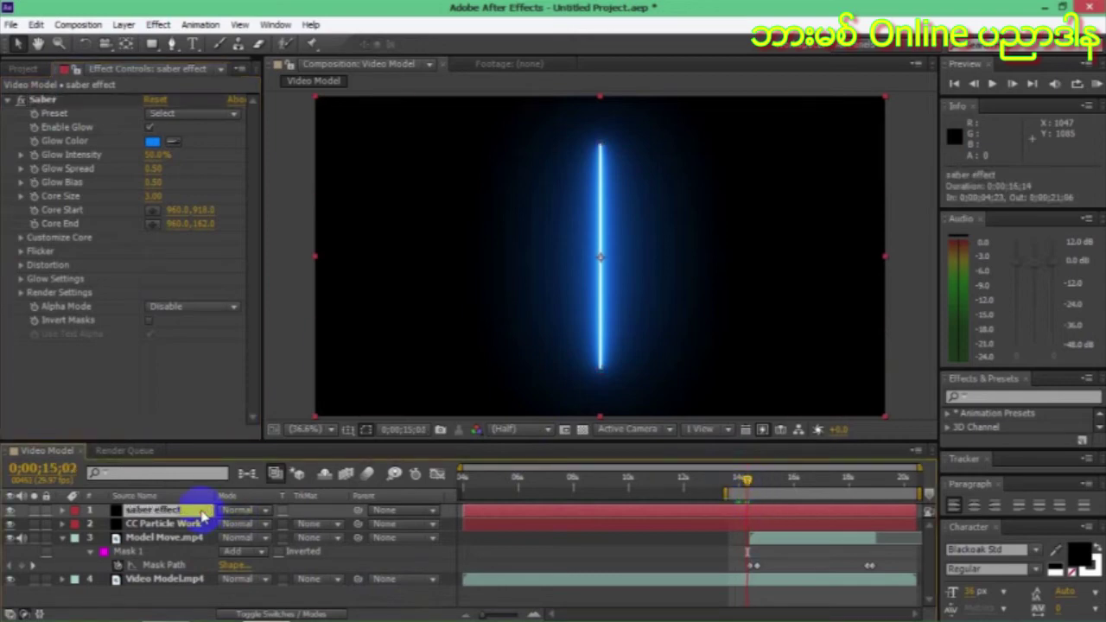
{"action": "key", "text": "ctrl+z"}
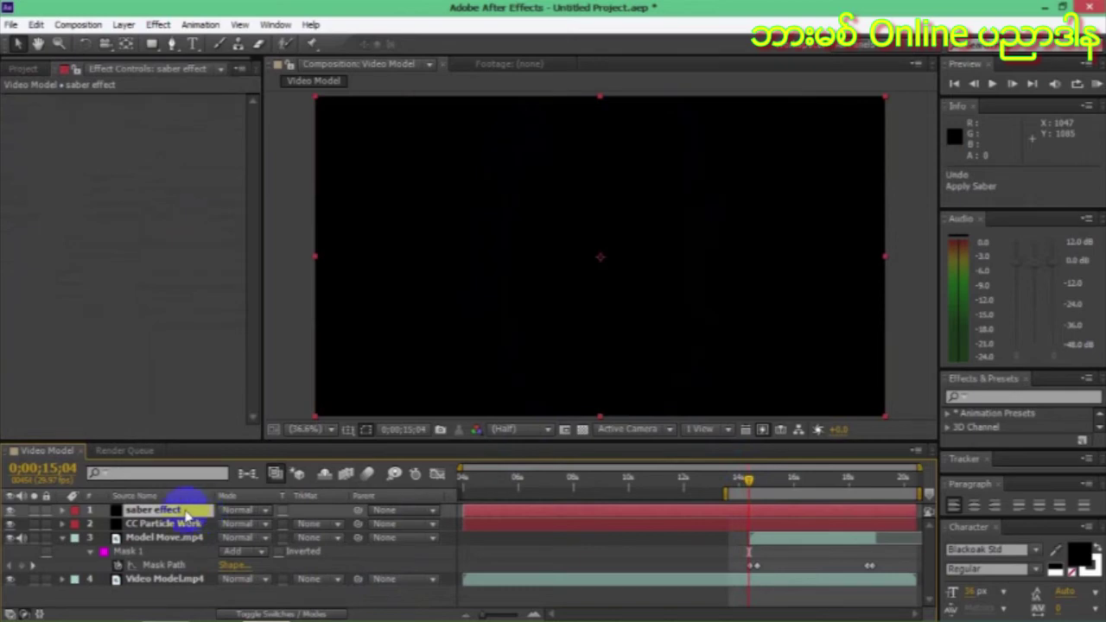
Reveal the saber effect layer's Opacity and lower it to 55%.
{"action": "left_click", "coordinate": [183, 513]}
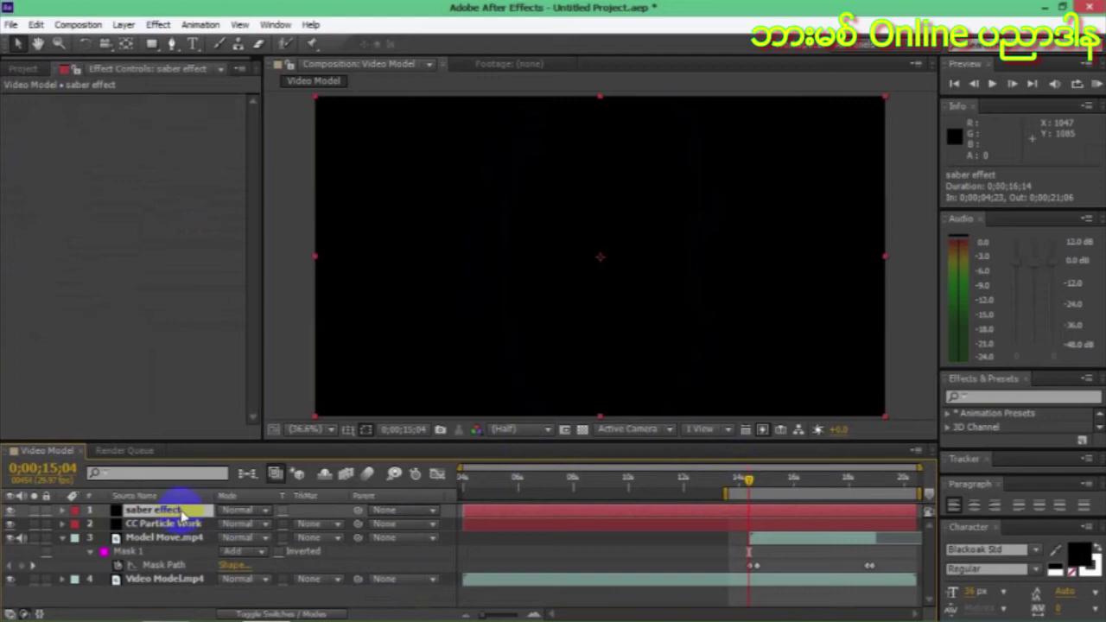
{"action": "key", "text": "t"}
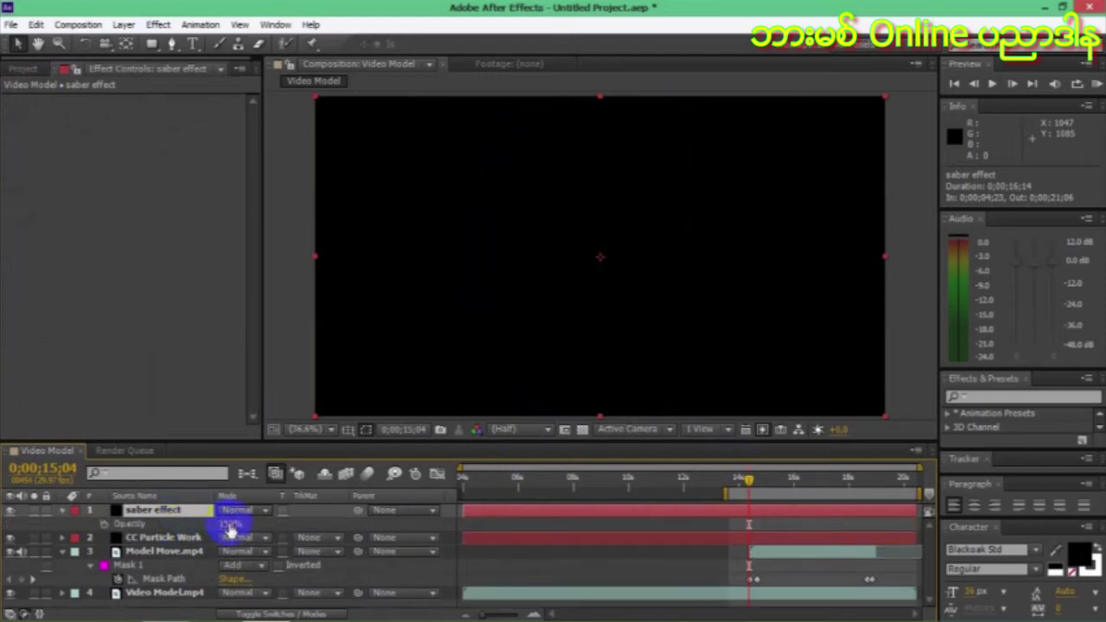
{"action": "left_click_drag", "start_coordinate": [231, 529], "coordinate": [204, 522]}
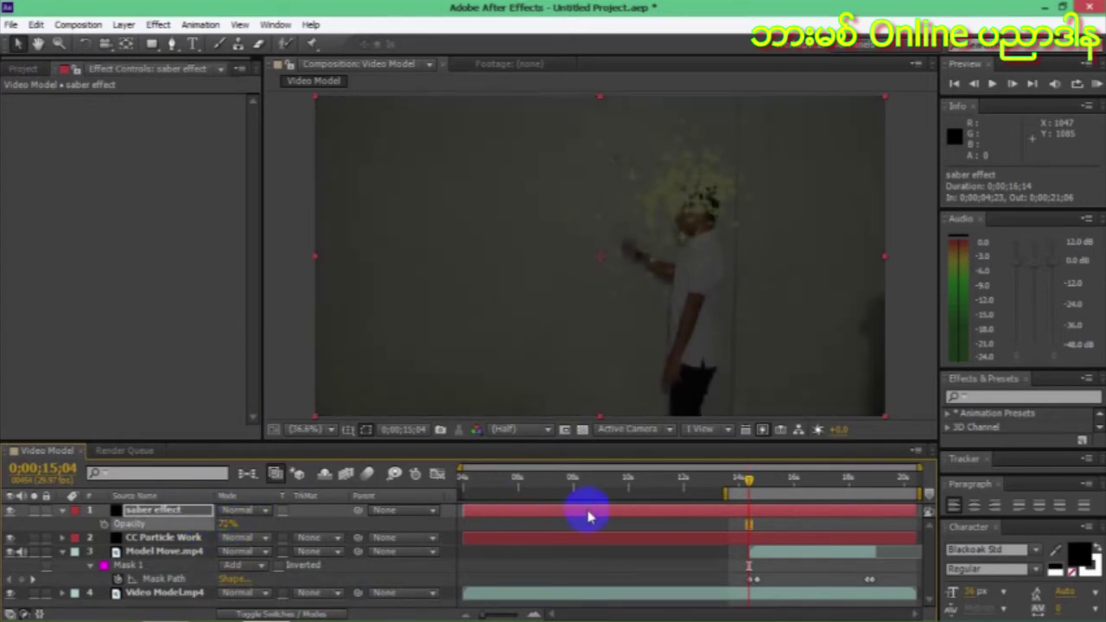
{"action": "left_click_drag", "start_coordinate": [750, 488], "coordinate": [753, 488]}
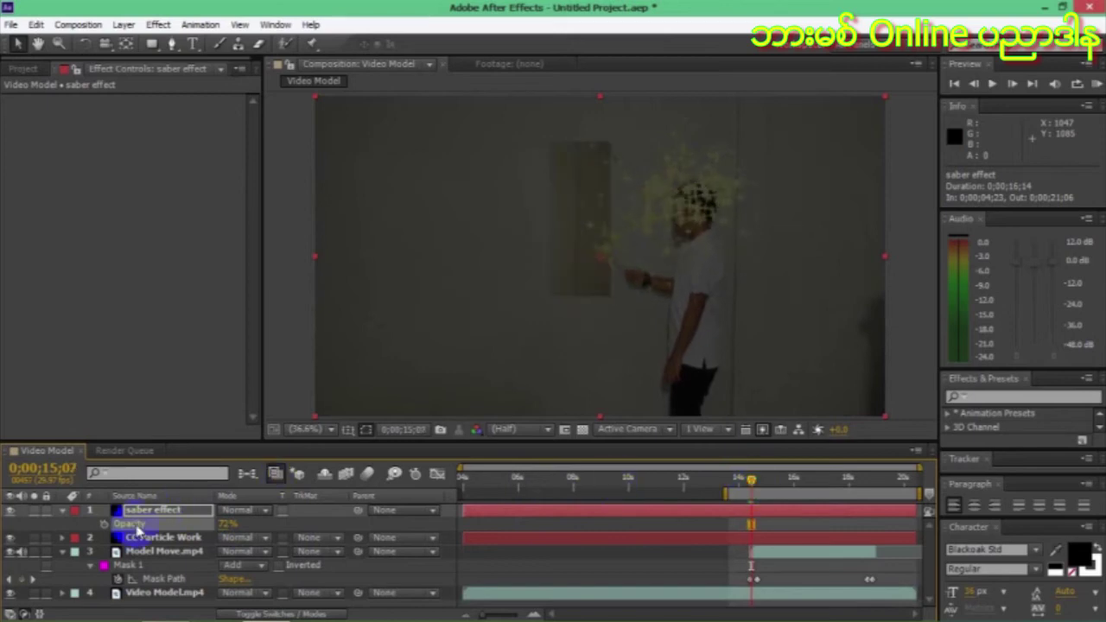
{"action": "left_click_drag", "start_coordinate": [223, 524], "coordinate": [216, 524]}
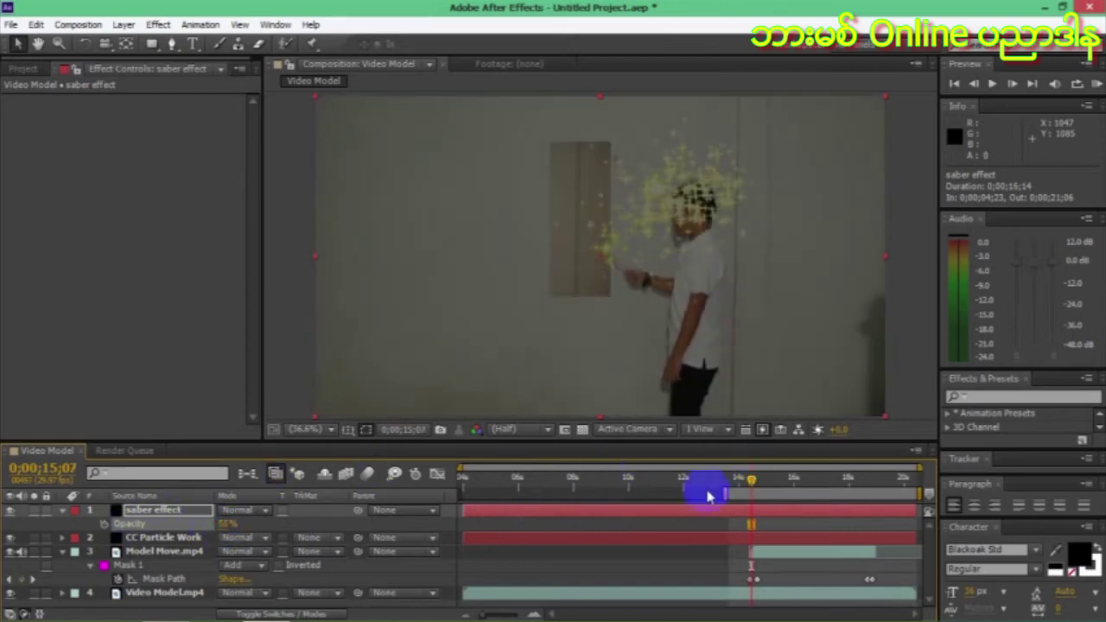
Draw a closed four-point Pen mask on the saber effect layer around the Model Move.mp4 footage, using frames 0;00;15;05 and 0;00;15;14 as guides.
{"action": "left_click", "coordinate": [750, 485]}
{"action": "left_click_drag", "start_coordinate": [750, 486], "coordinate": [751, 486]}
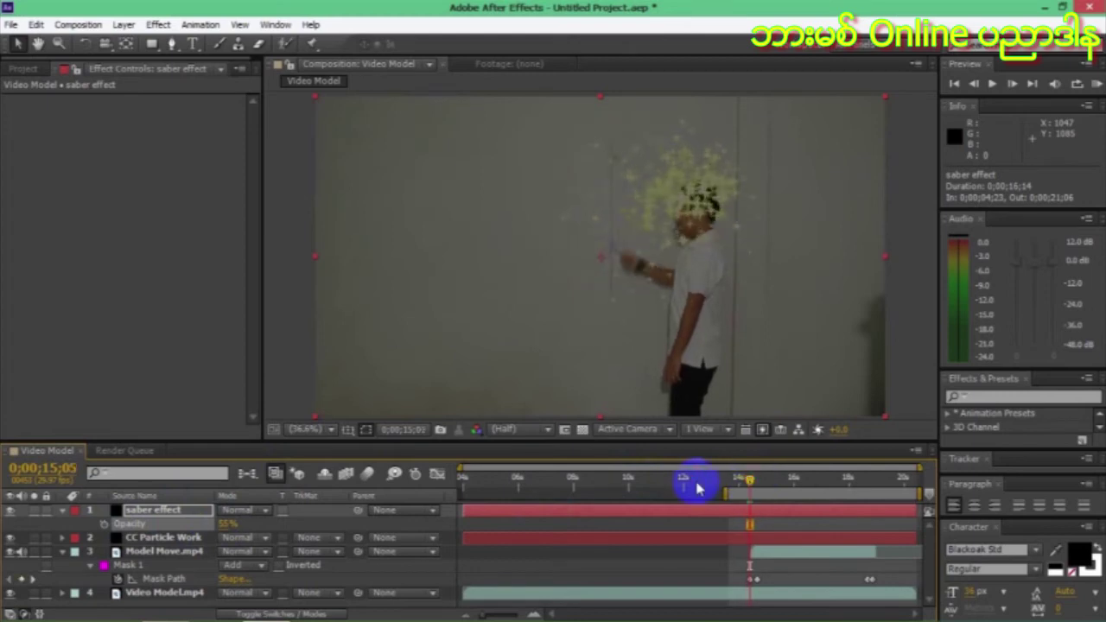
{"action": "left_click", "coordinate": [173, 45]}
{"action": "left_click", "coordinate": [608, 140]}
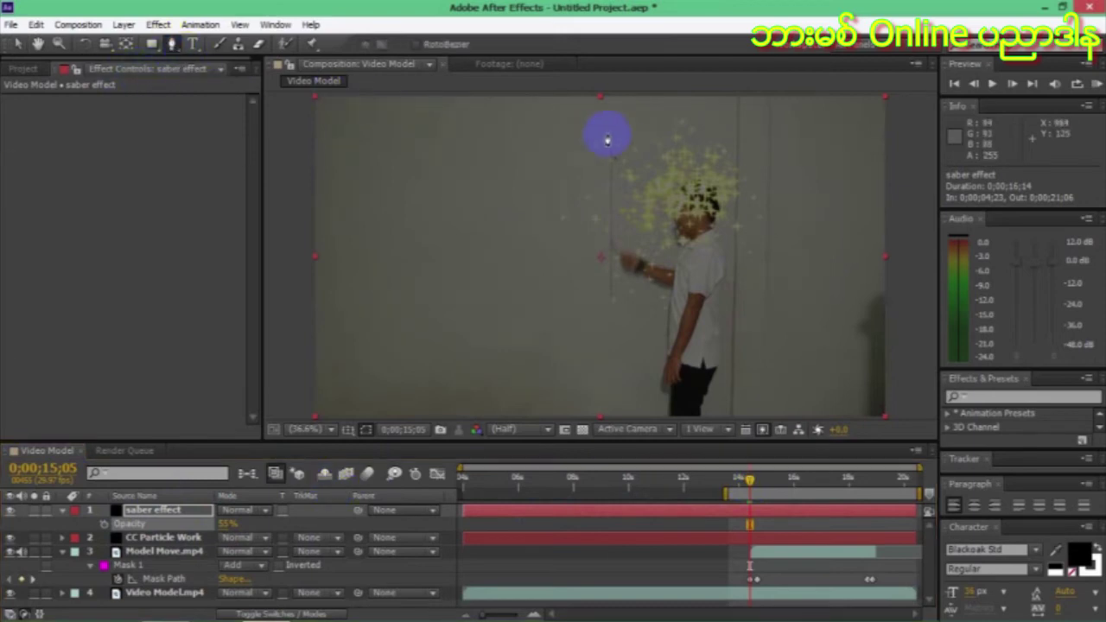
{"action": "left_click", "coordinate": [611, 302]}
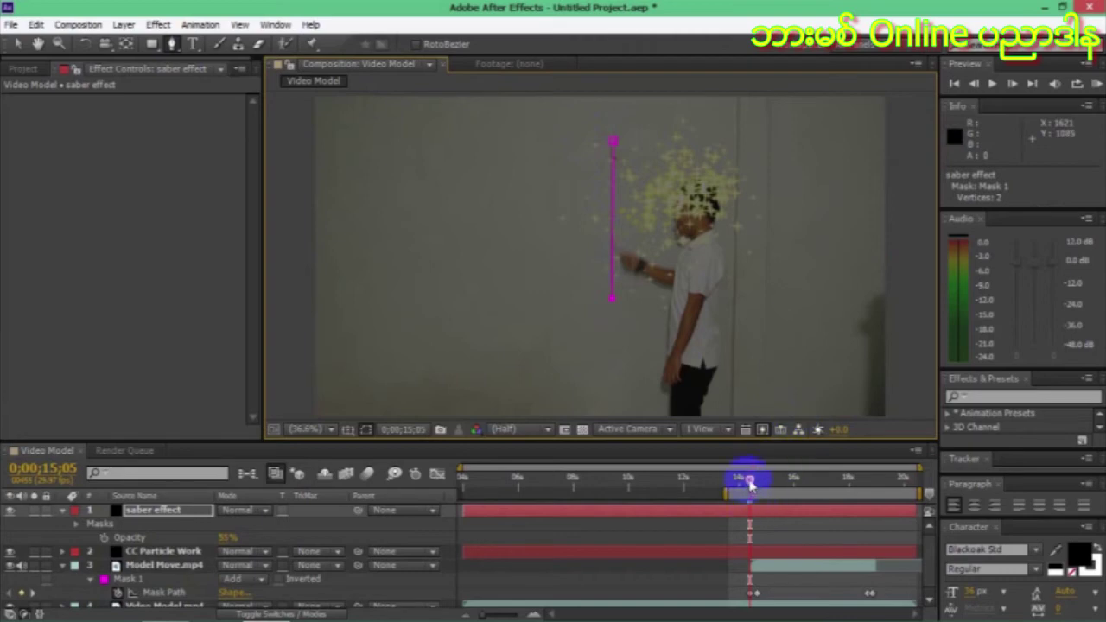
{"action": "left_click_drag", "start_coordinate": [750, 484], "coordinate": [757, 485]}
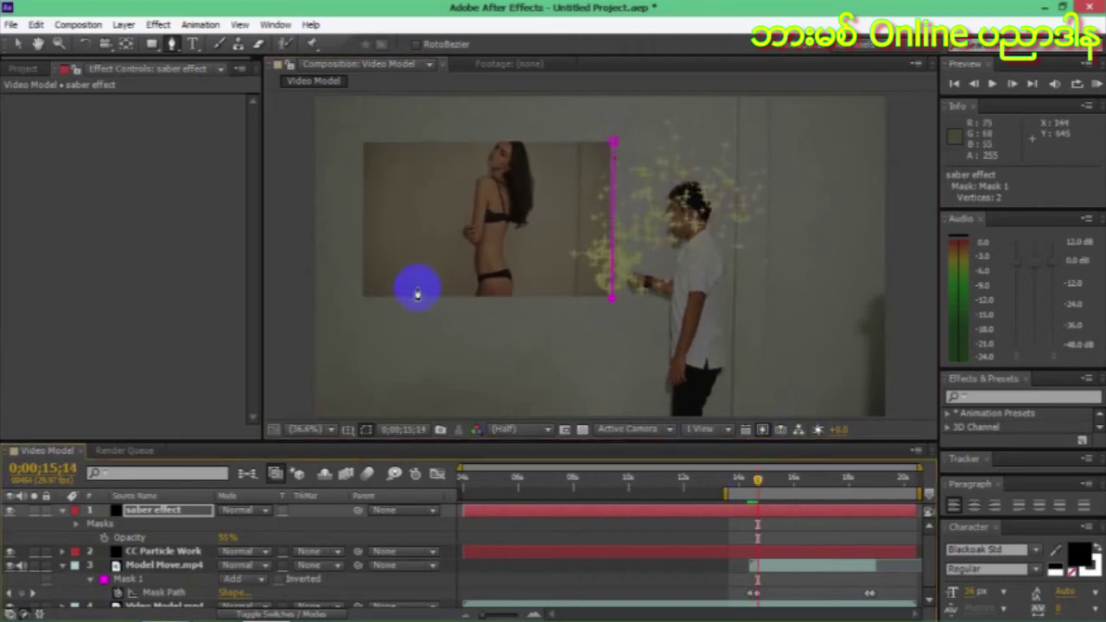
{"action": "left_click", "coordinate": [364, 299]}
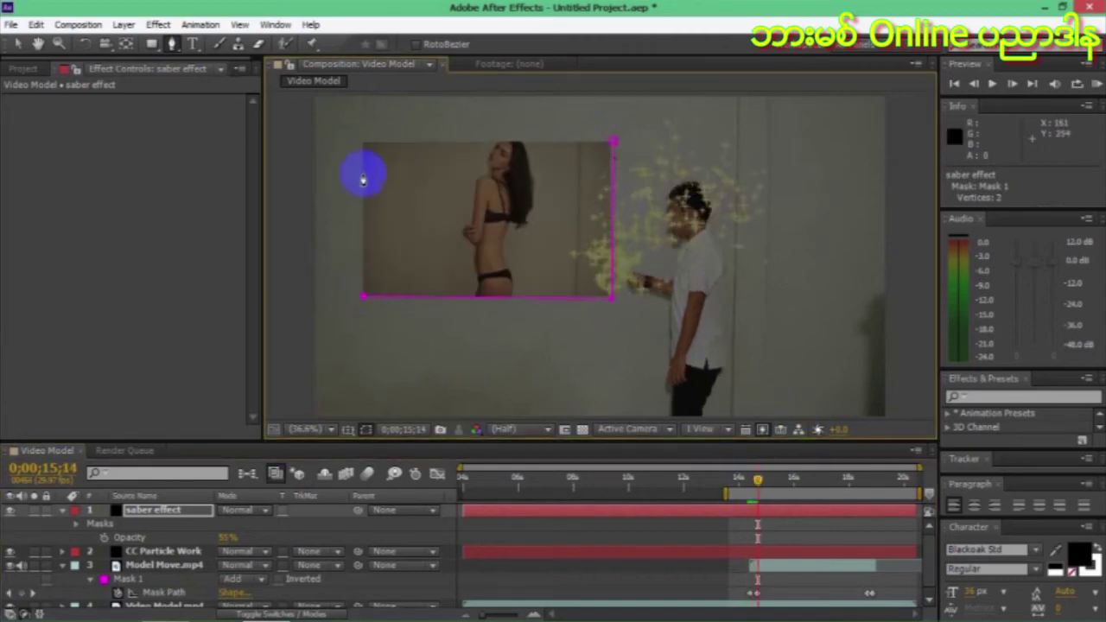
{"action": "left_click", "coordinate": [361, 145]}
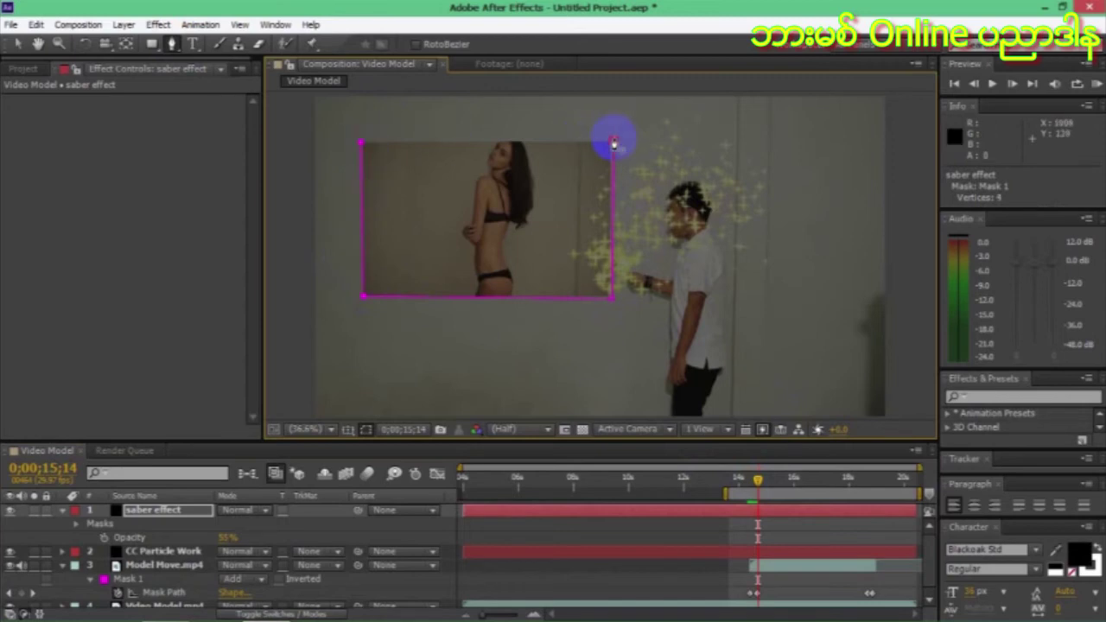
{"action": "left_click", "coordinate": [612, 141]}
Return to 0;00;15;05 and enable Mask Path keyframing for the saber effect layer's Mask 1.
{"action": "left_click", "coordinate": [758, 479]}
{"action": "left_click_drag", "start_coordinate": [758, 486], "coordinate": [750, 485]}
{"action": "left_click", "coordinate": [749, 517]}
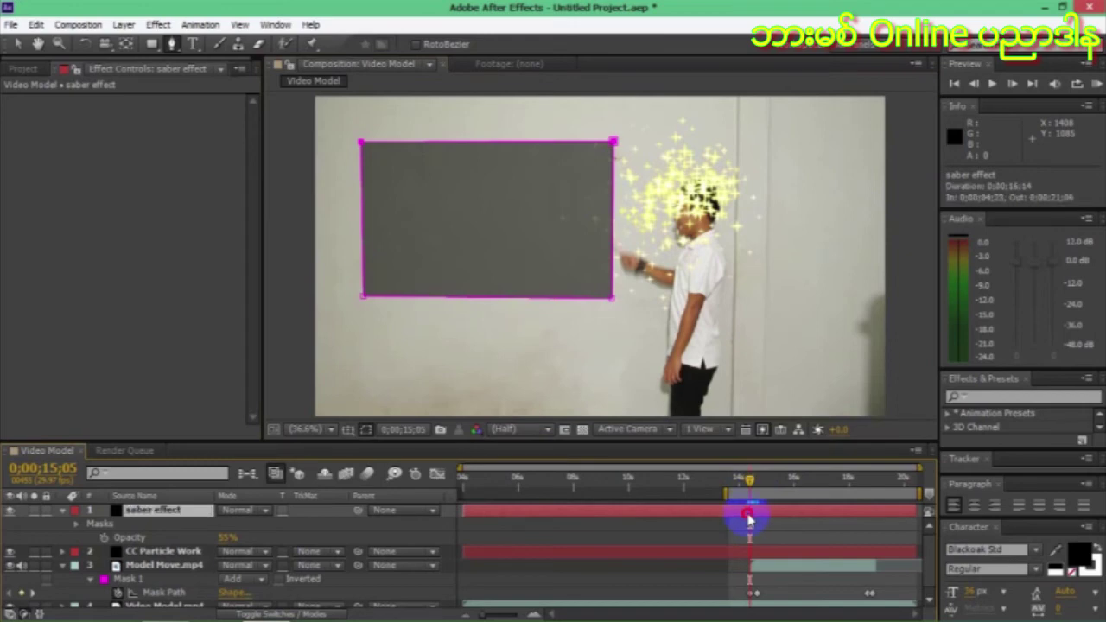
{"action": "left_click", "coordinate": [75, 524]}
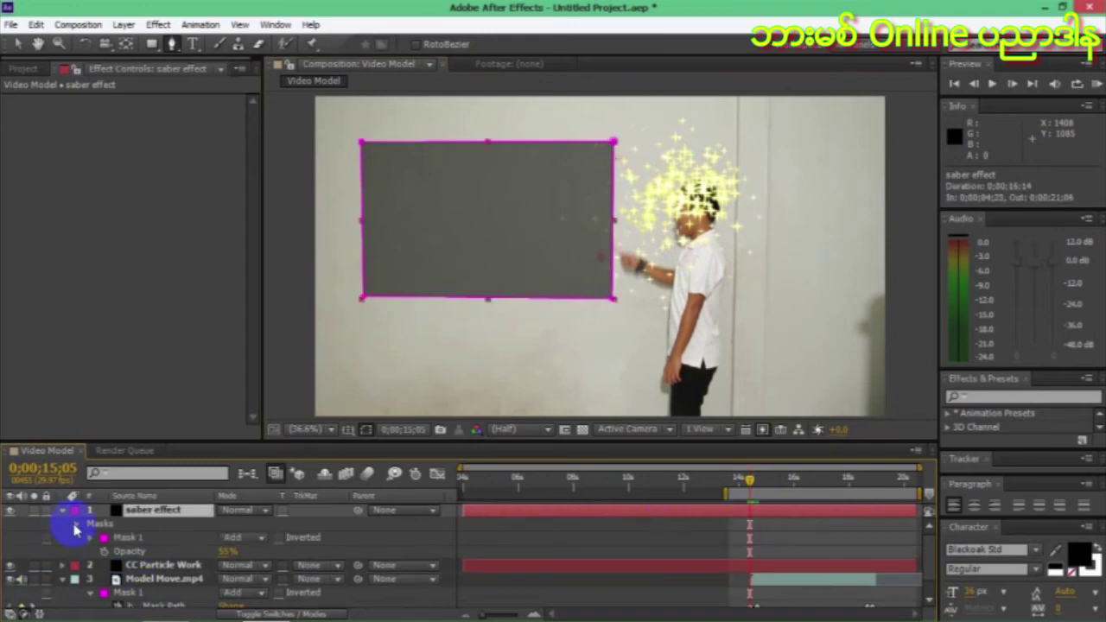
{"action": "left_click", "coordinate": [89, 539]}
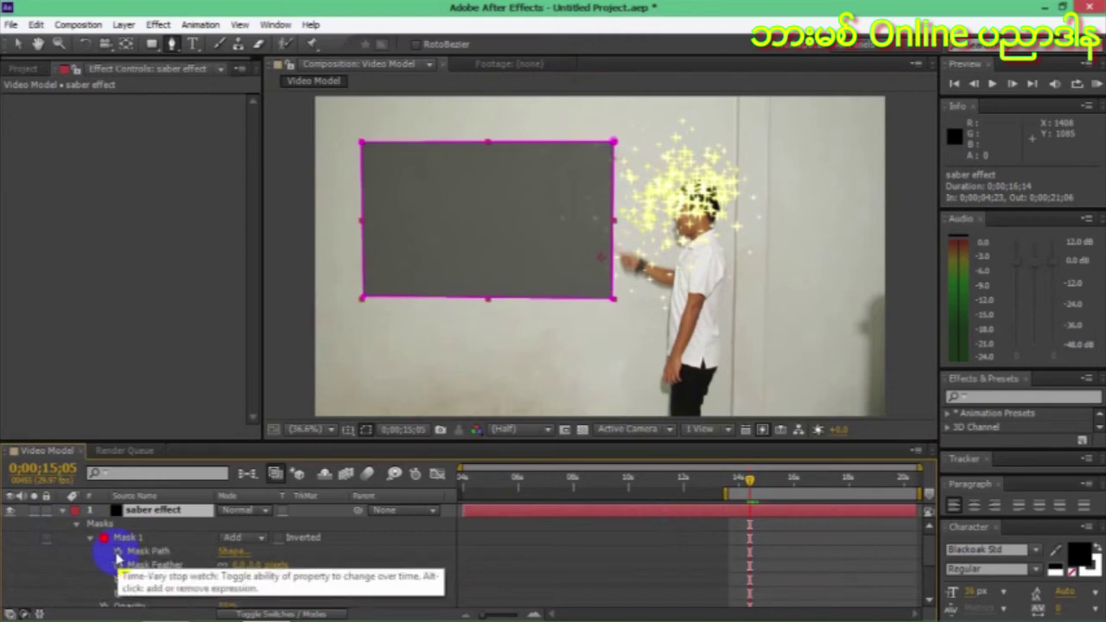
{"action": "left_click", "coordinate": [119, 552]}
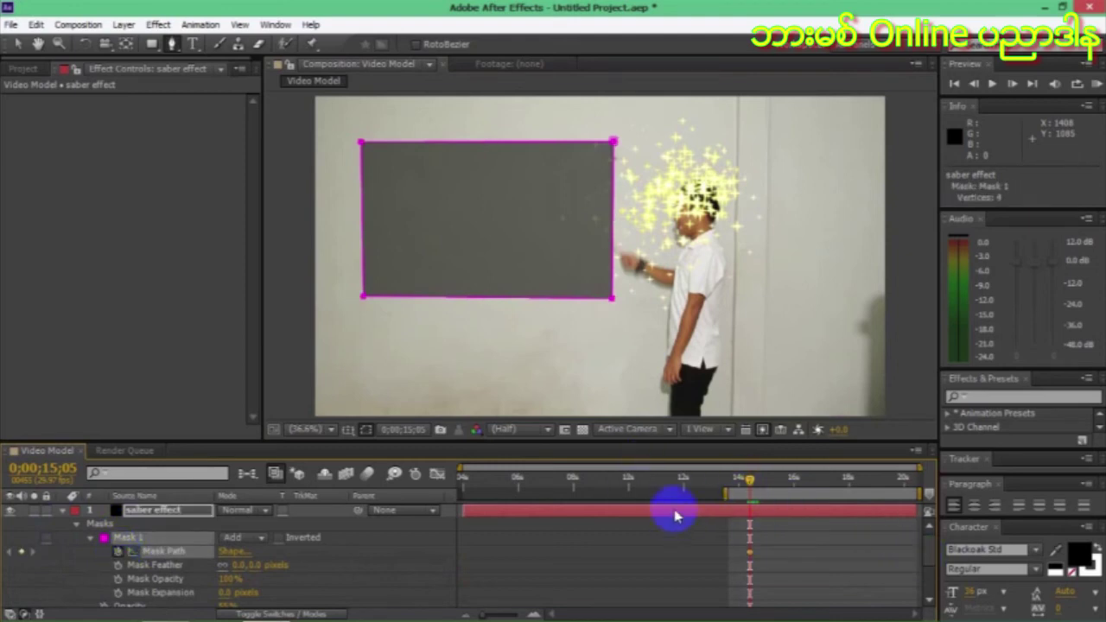
Move the saber effect layer's Mask Path keyframe to 0;00;15;11.
{"action": "left_click", "coordinate": [750, 552]}
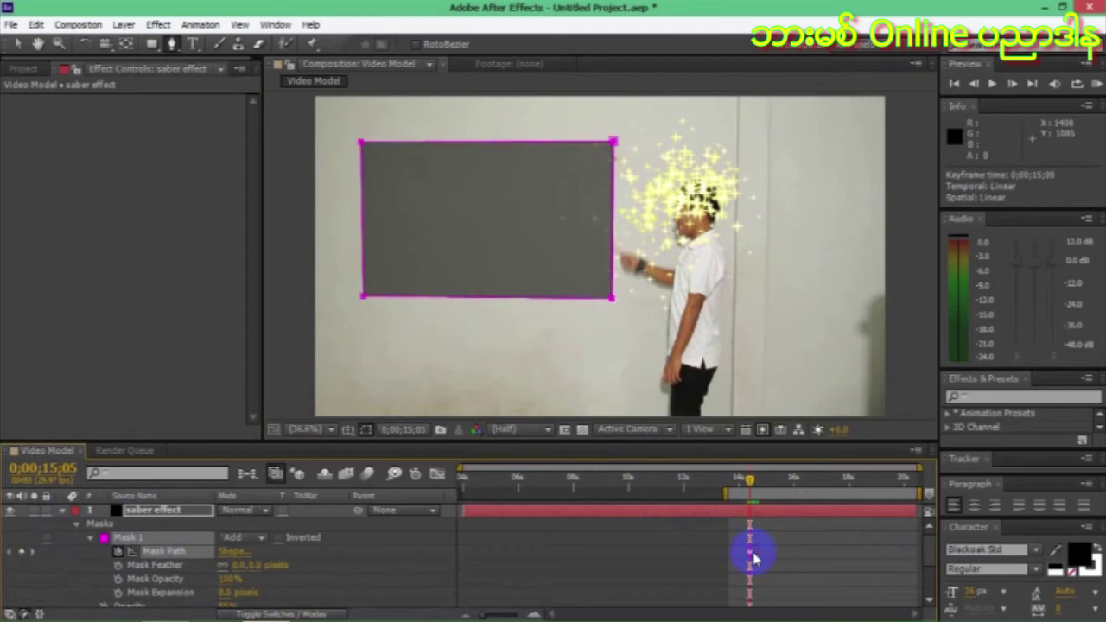
{"action": "mouse_move", "coordinate": [934, 547]}
{"action": "left_mouse_down"}
{"action": "mouse_move", "coordinate": [936, 576]}
{"action": "mouse_move", "coordinate": [934, 549]}
{"action": "mouse_move", "coordinate": [929, 561]}
{"action": "left_mouse_up"}
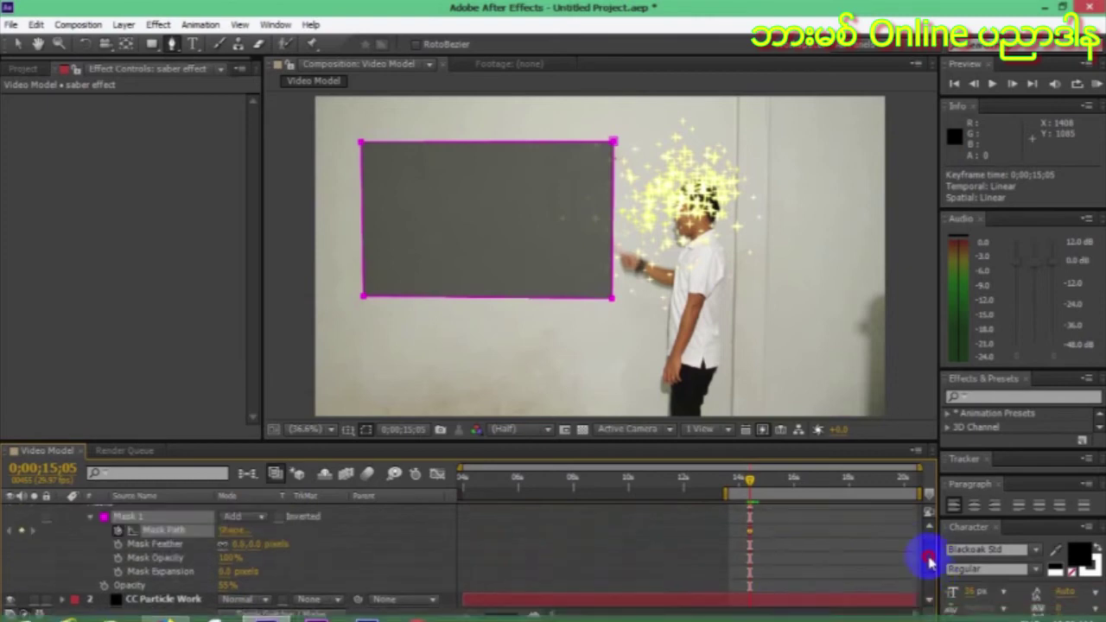
{"action": "scroll", "coordinate": [916, 564], "scroll_direction": "up", "scroll_amount": 1}
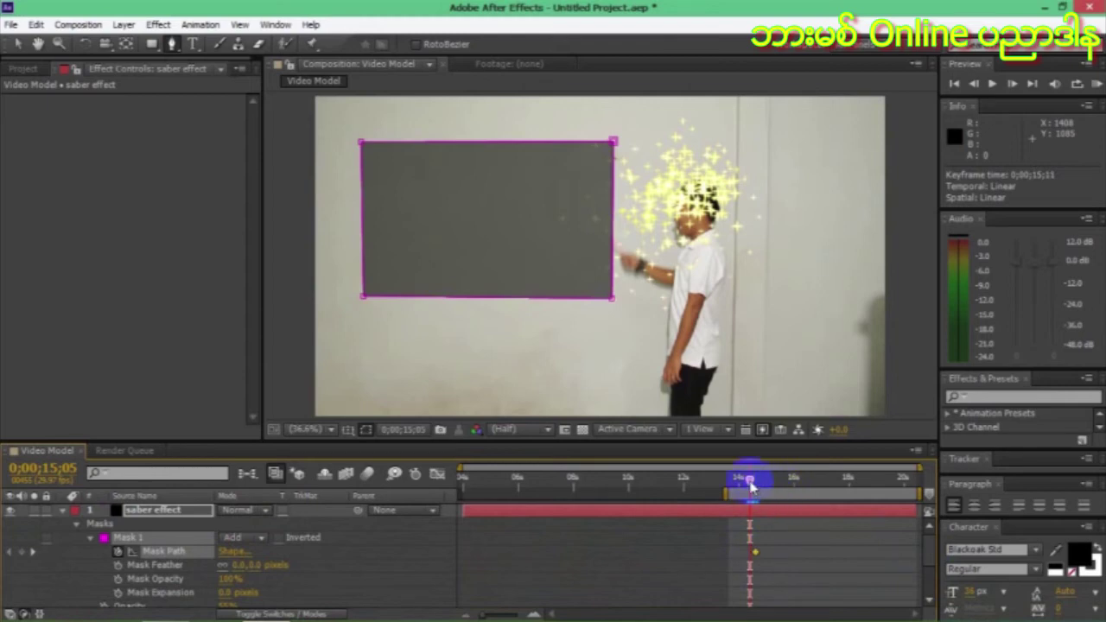
Collapse the saber effect mask onto the footage's right edge and place this Mask Path keyframe at 0;00;15;05.
{"action": "key", "text": "v"}
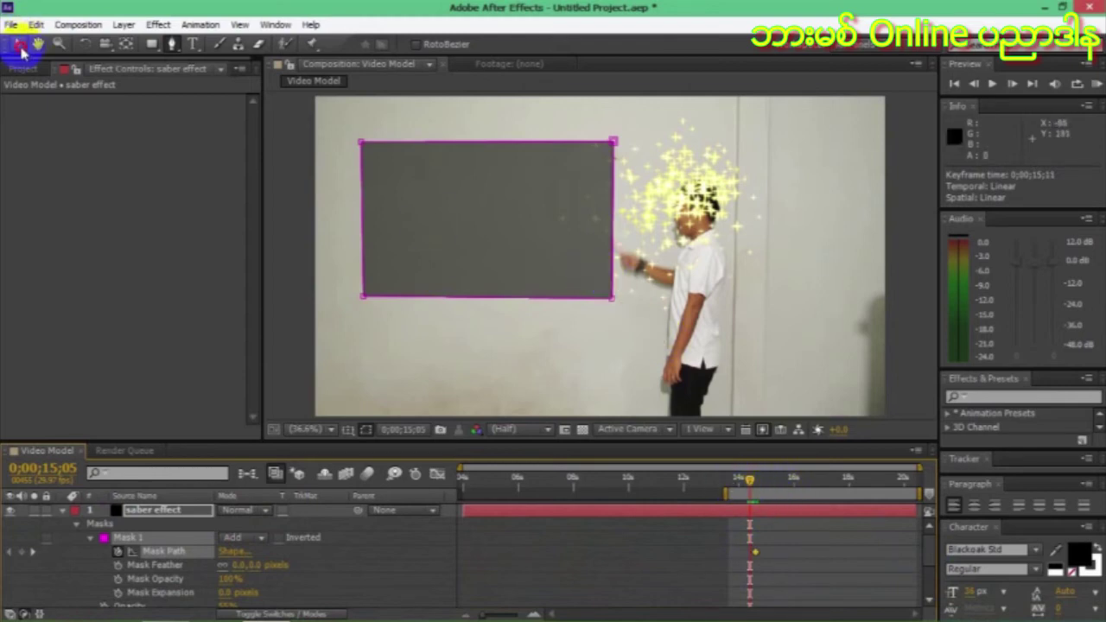
{"action": "left_click", "coordinate": [751, 482]}
{"action": "left_click_drag", "start_coordinate": [752, 484], "coordinate": [750, 484]}
{"action": "left_click_drag", "start_coordinate": [361, 141], "coordinate": [613, 141]}
{"action": "left_click_drag", "start_coordinate": [363, 300], "coordinate": [608, 300]}
{"action": "left_click", "coordinate": [760, 563]}
{"action": "left_click", "coordinate": [751, 553]}
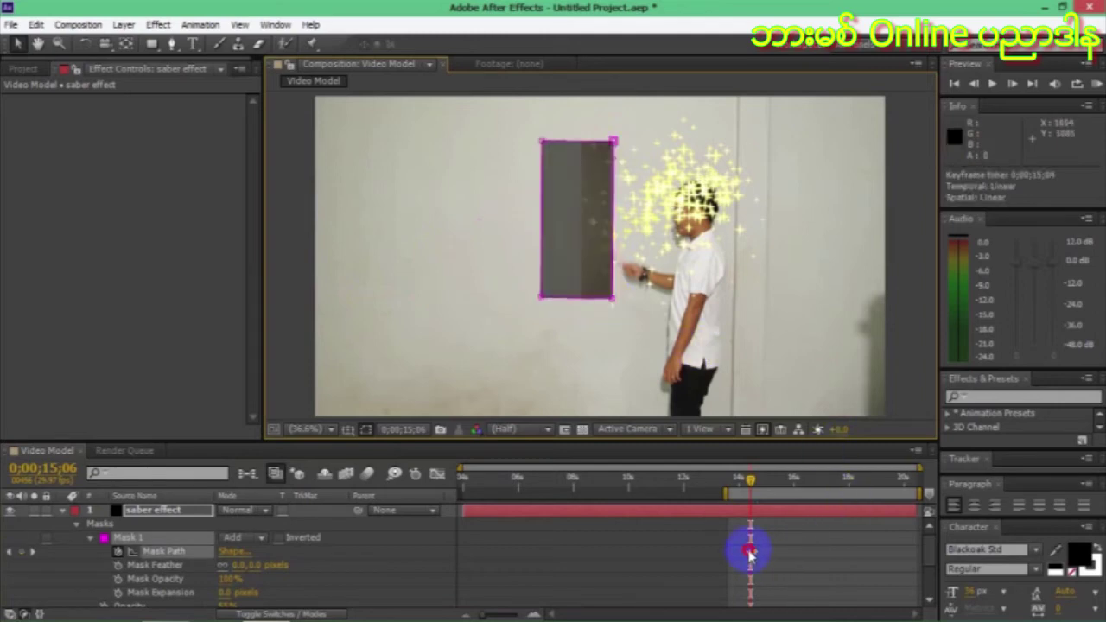
{"action": "left_click", "coordinate": [750, 483]}
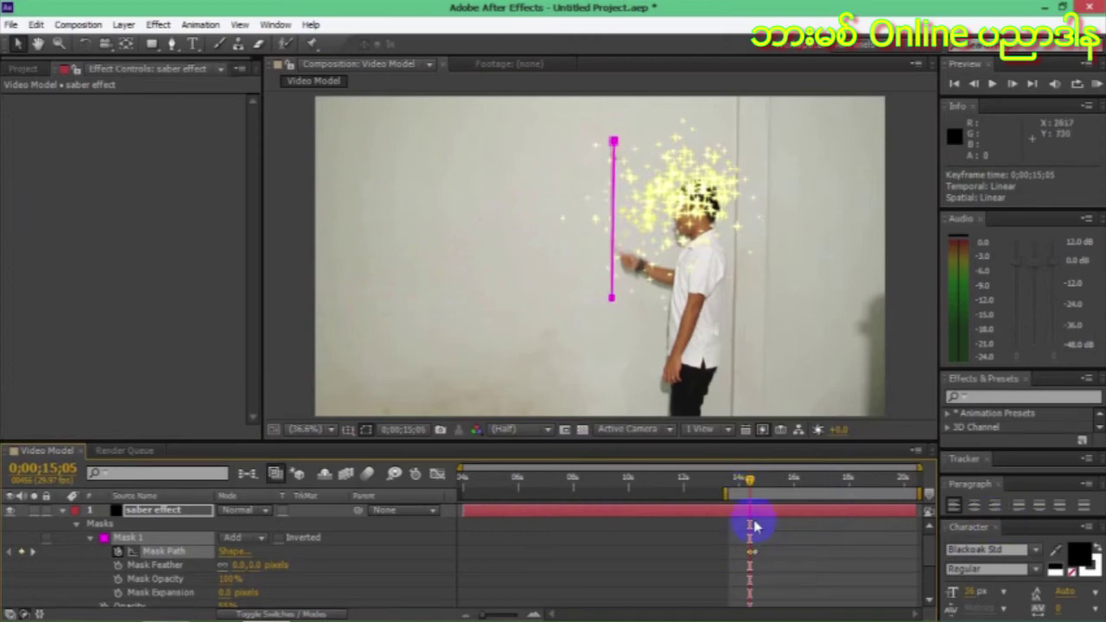
Remove the saber effect layer's second Mask Path keyframe and return to 0;00;15;05.
{"action": "left_click", "coordinate": [756, 484]}
{"action": "left_click_drag", "start_coordinate": [756, 486], "coordinate": [754, 487]}
{"action": "left_click", "coordinate": [754, 551]}
{"action": "left_click_drag", "start_coordinate": [755, 557], "coordinate": [763, 560]}
{"action": "left_click_drag", "start_coordinate": [752, 484], "coordinate": [750, 482]}
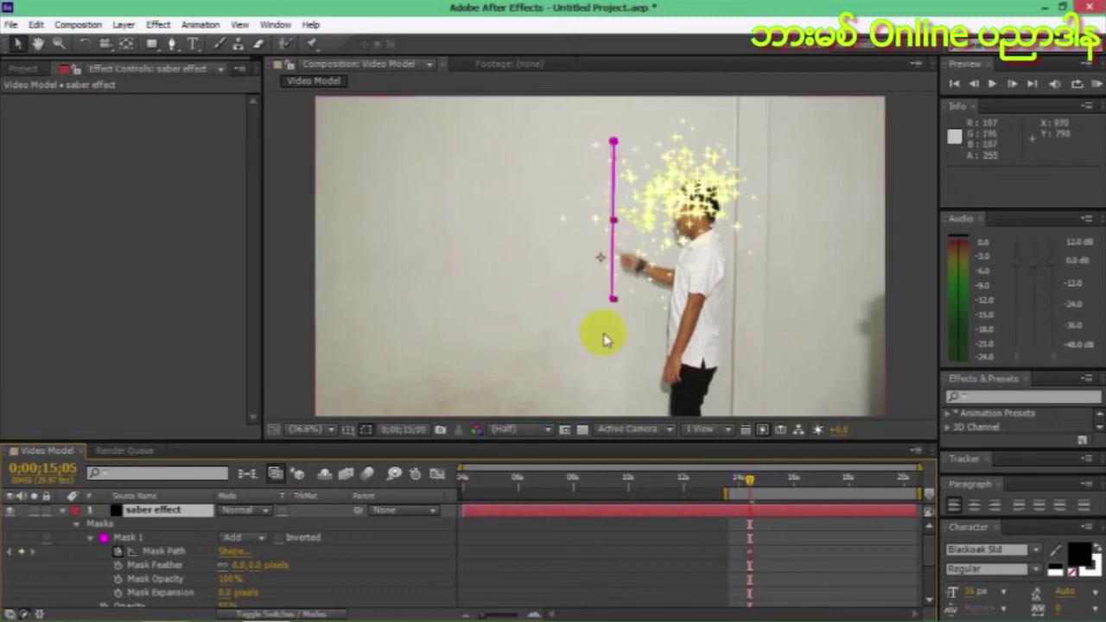
Readjust the saber effect mask's corner points into a thin vertical line at the clip's right edge at 0;00;15;05.
{"action": "left_click_drag", "start_coordinate": [610, 299], "coordinate": [592, 297]}
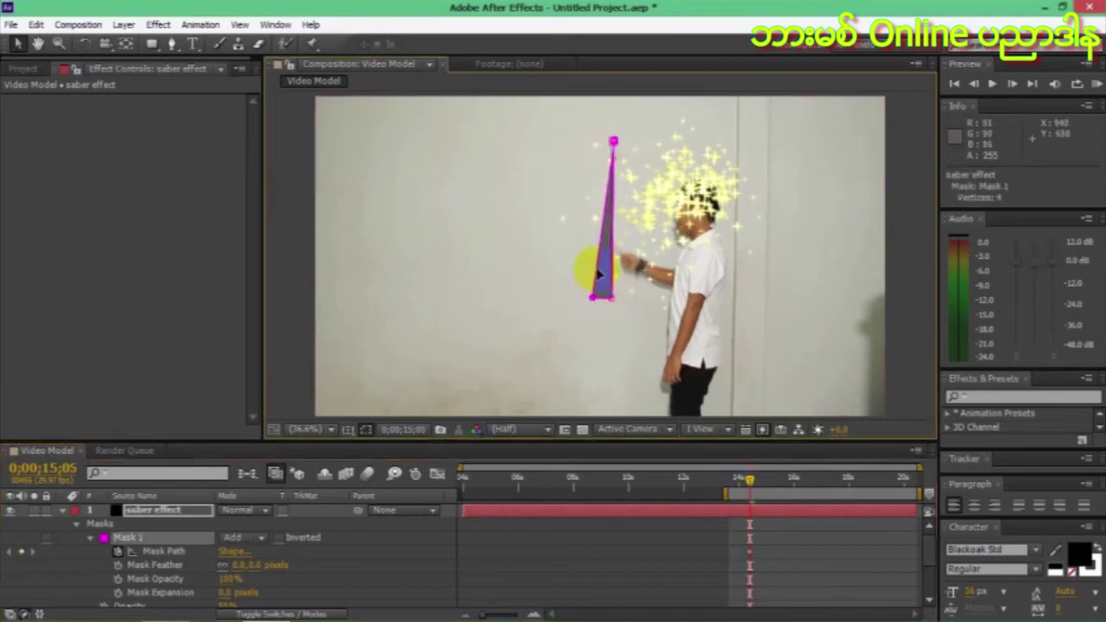
{"action": "left_click_drag", "start_coordinate": [613, 141], "coordinate": [607, 143]}
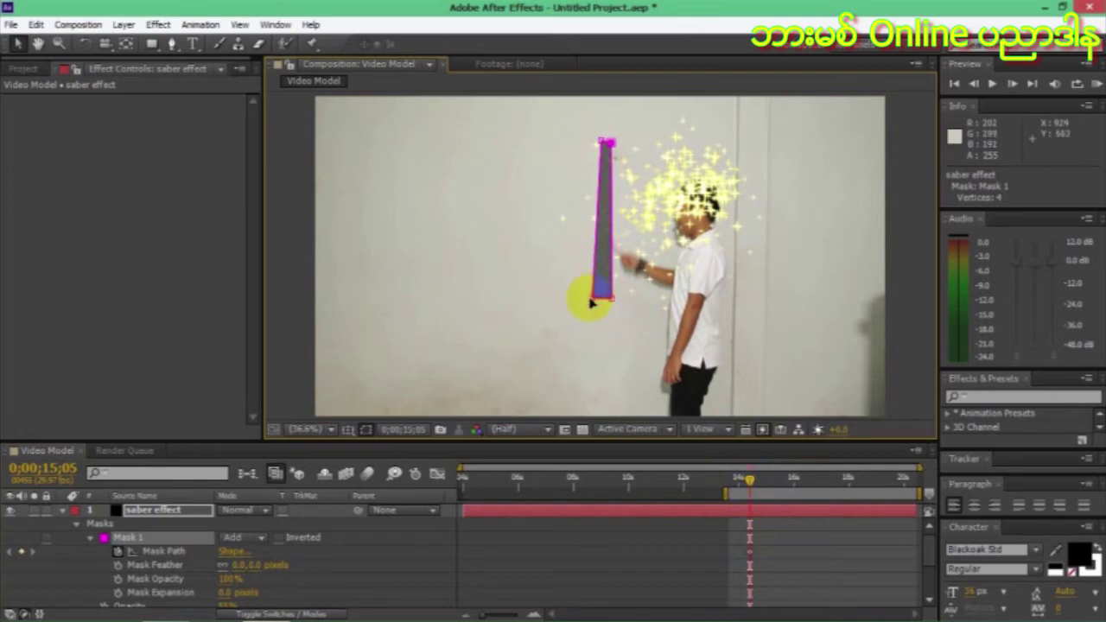
{"action": "left_click_drag", "start_coordinate": [591, 300], "coordinate": [611, 298]}
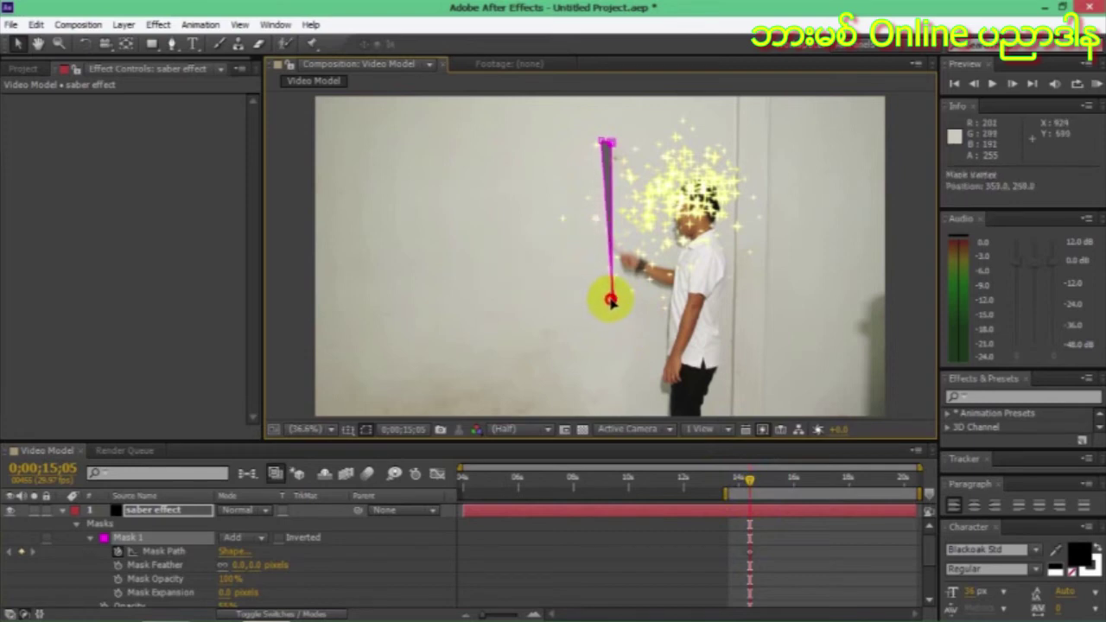
{"action": "left_click", "coordinate": [609, 143]}
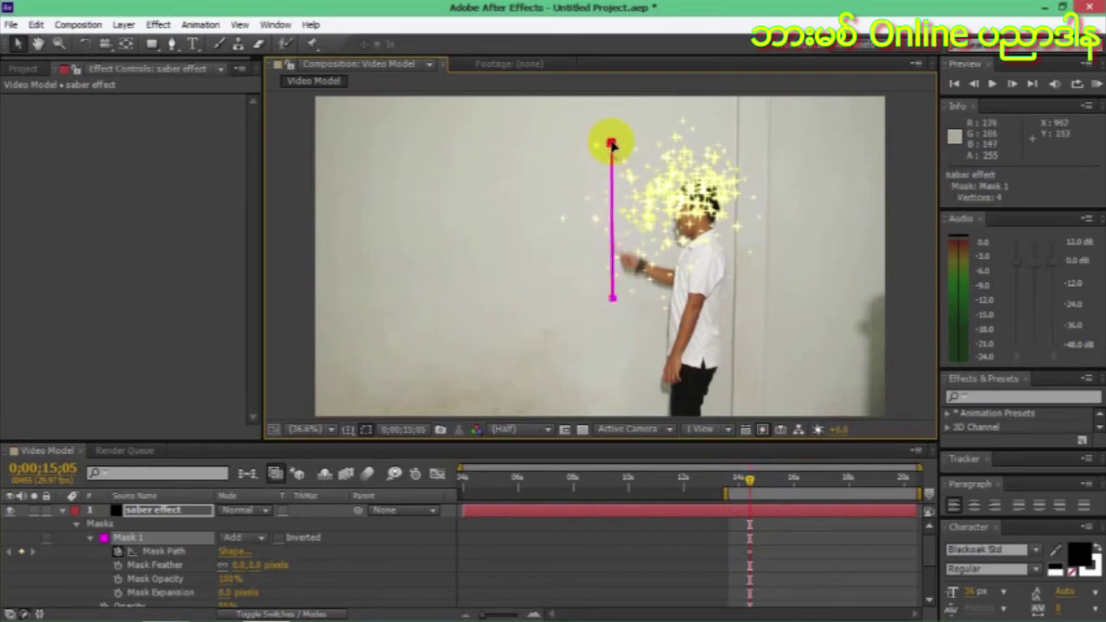
At 0;00;15;08, extend the saber effect mask's left corners to the revealed clip's left edge.
{"action": "left_click", "coordinate": [752, 484]}
{"action": "left_click_drag", "start_coordinate": [755, 485], "coordinate": [751, 484]}
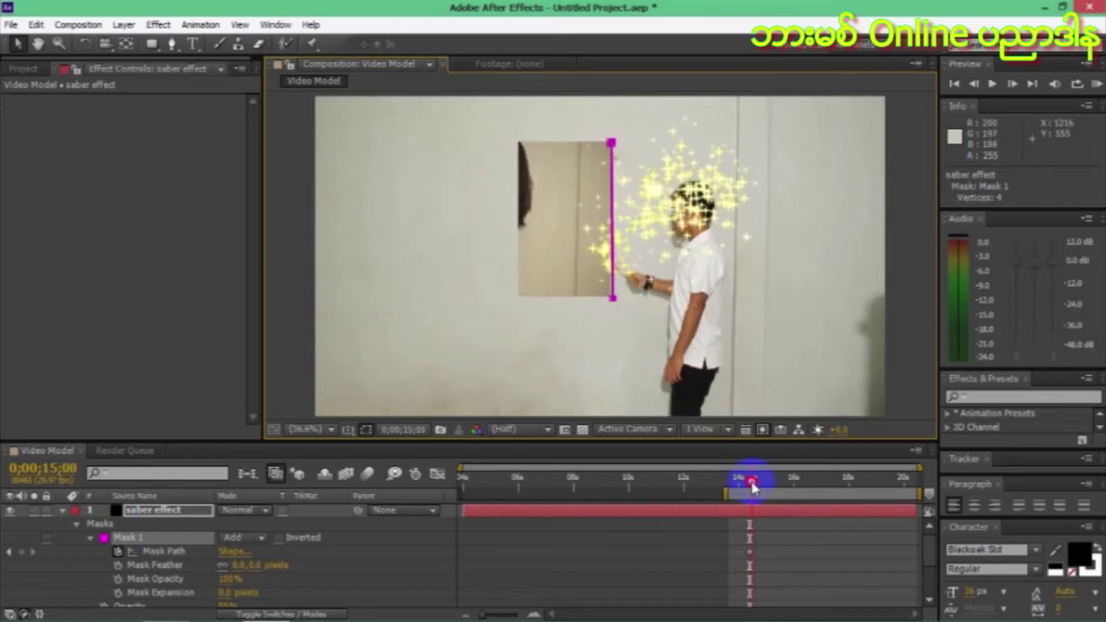
{"action": "left_click_drag", "start_coordinate": [613, 304], "coordinate": [516, 295]}
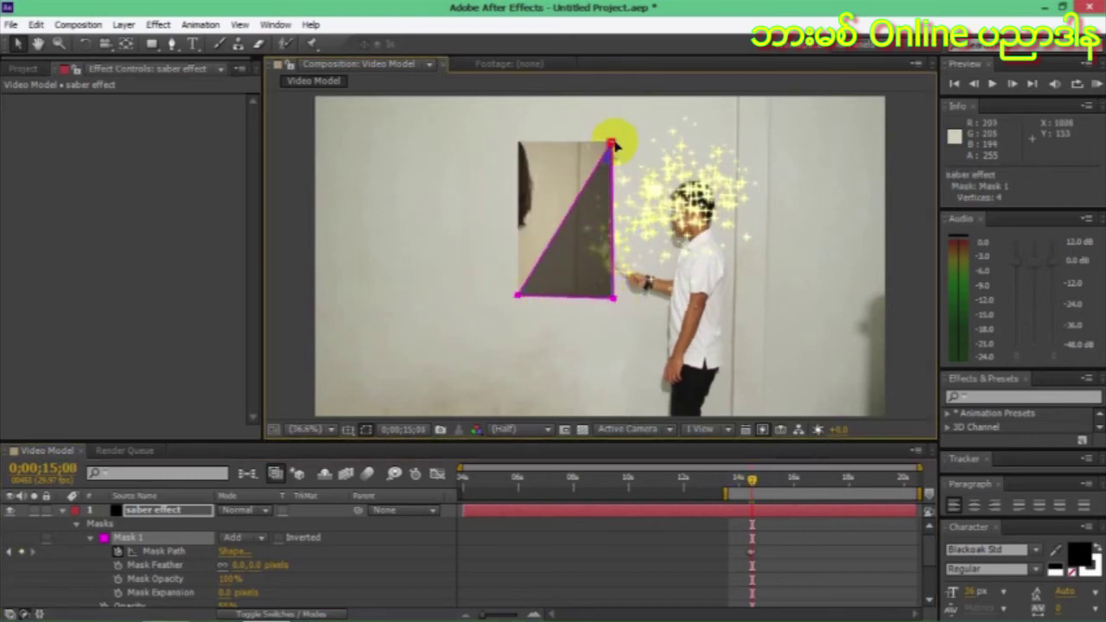
{"action": "left_click_drag", "start_coordinate": [611, 142], "coordinate": [516, 141]}
At 0;00;15;11, stretch the saber effect mask's left corners to match the revealed clip's left edge.
{"action": "left_click", "coordinate": [754, 484]}
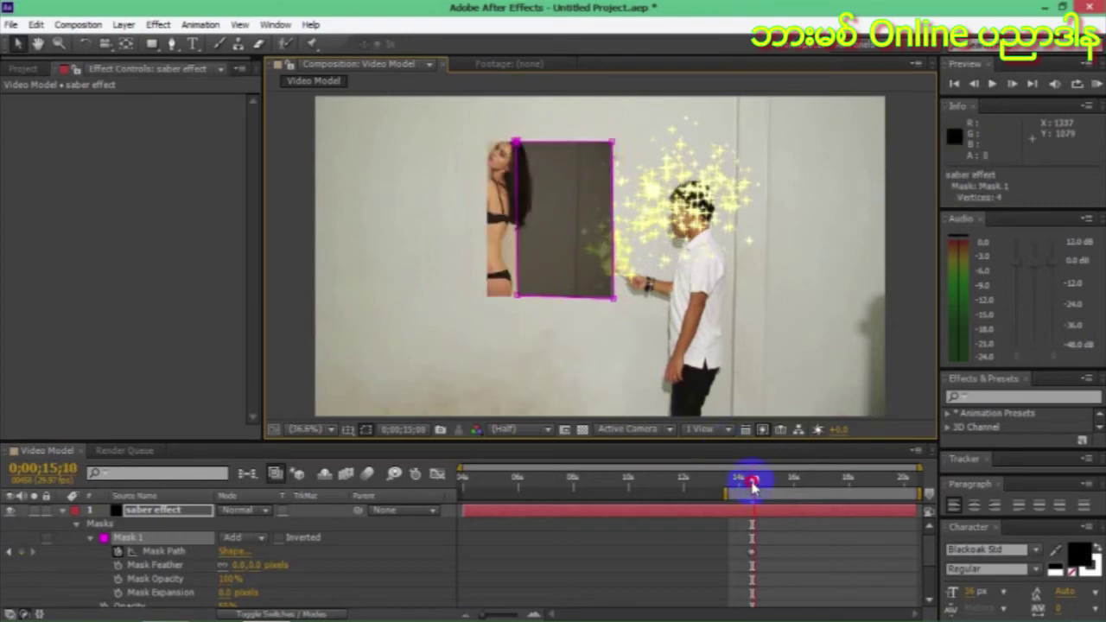
{"action": "left_click_drag", "start_coordinate": [754, 485], "coordinate": [759, 484]}
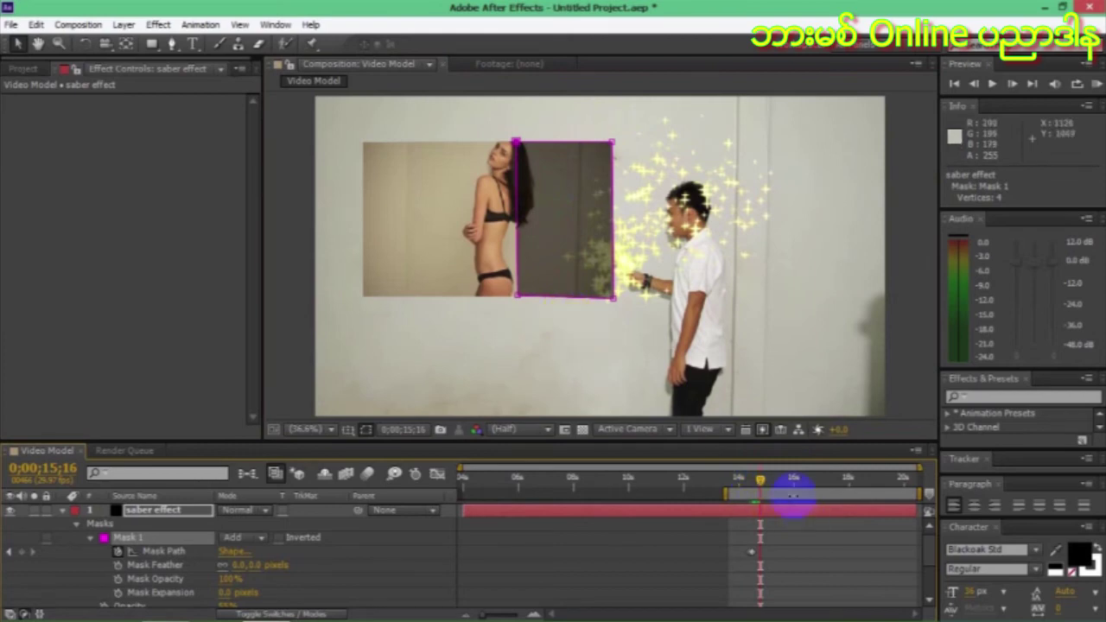
{"action": "left_click_drag", "start_coordinate": [763, 489], "coordinate": [755, 486]}
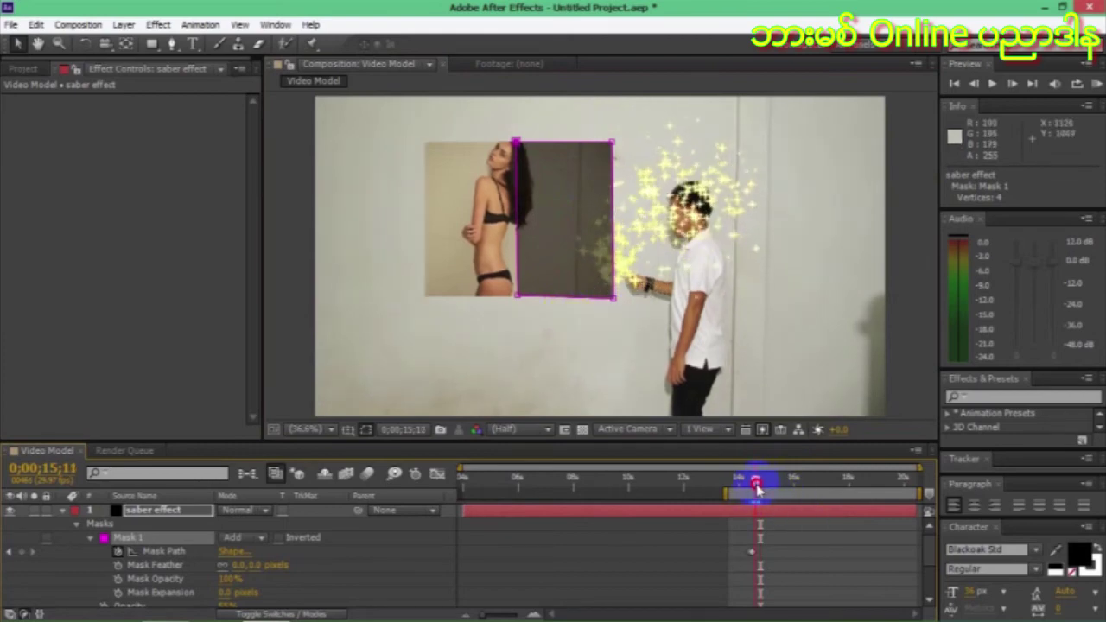
{"action": "left_click_drag", "start_coordinate": [516, 298], "coordinate": [423, 300]}
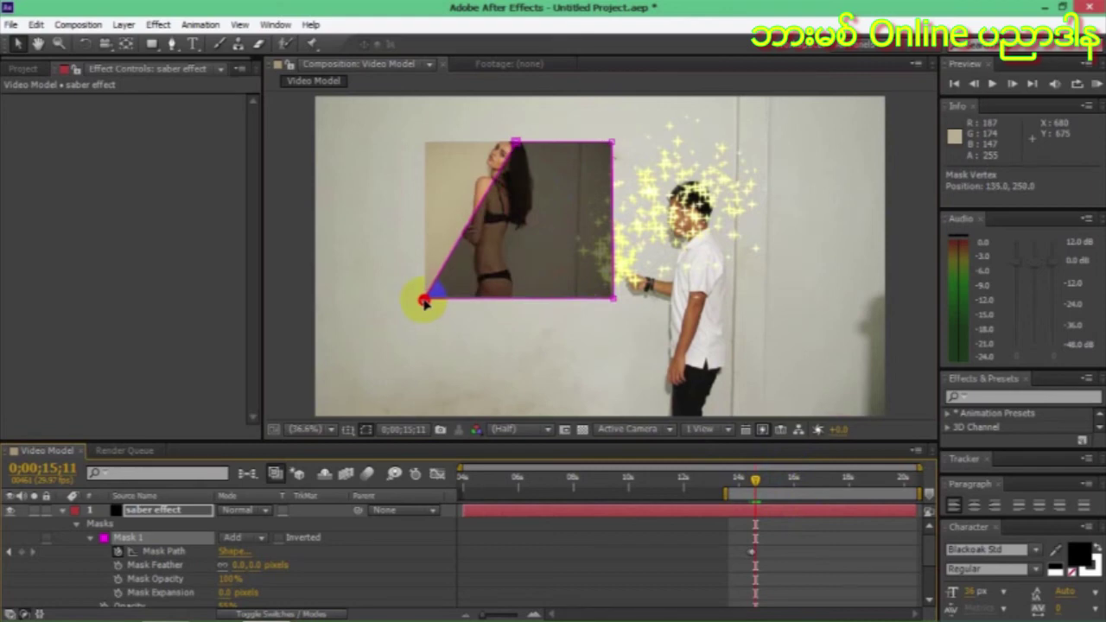
{"action": "left_click_drag", "start_coordinate": [516, 141], "coordinate": [423, 140]}
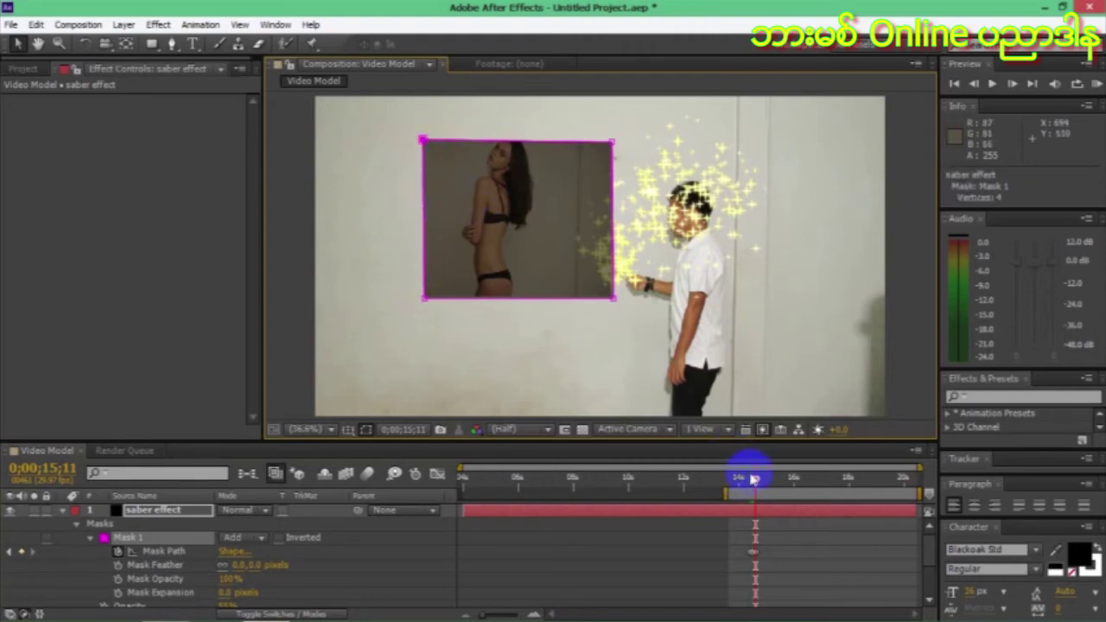
At 0;00;15;14, extend the saber effect mask's left corners to cover the fully revealed clip.
{"action": "left_click_drag", "start_coordinate": [757, 482], "coordinate": [760, 483]}
{"action": "left_click_drag", "start_coordinate": [425, 298], "coordinate": [360, 297]}
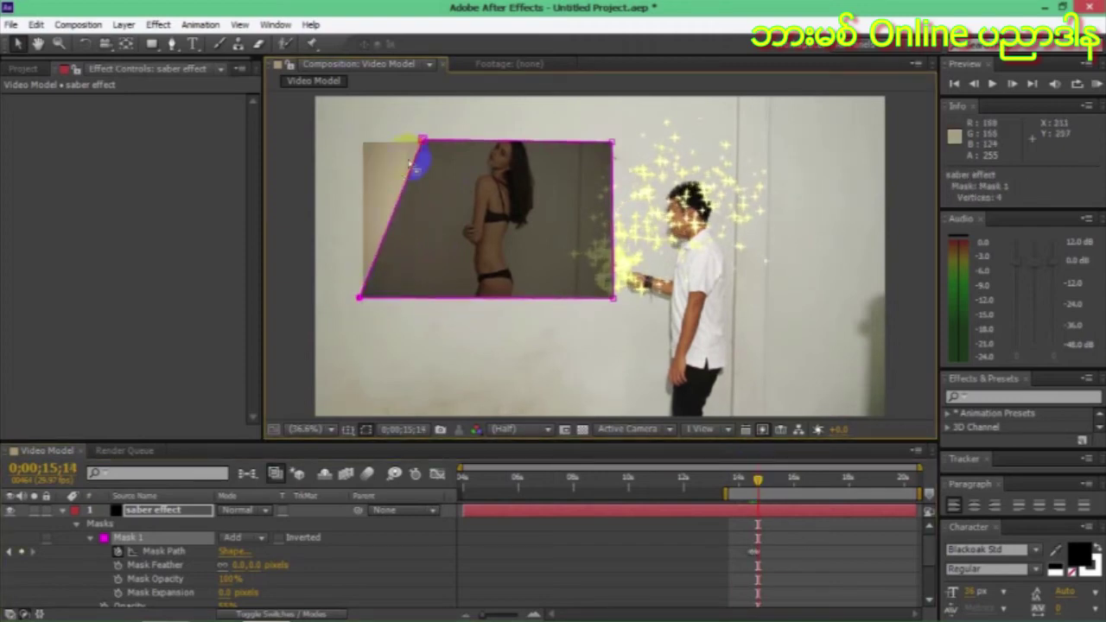
{"action": "left_click_drag", "start_coordinate": [422, 140], "coordinate": [361, 140]}
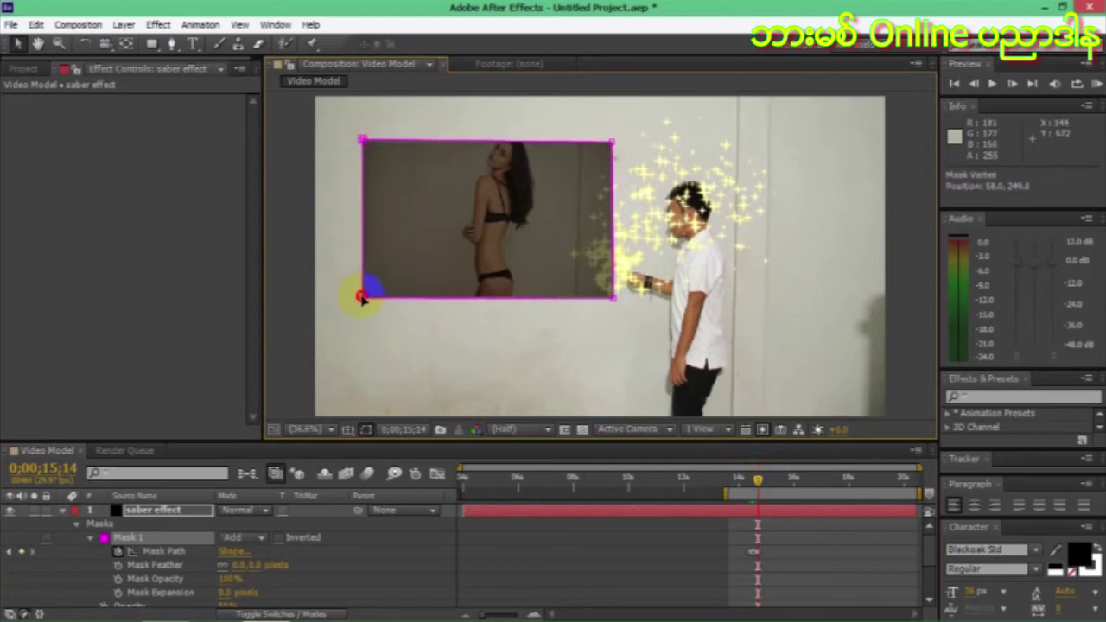
Apply the Video Copilot Saber effect to the saber effect layer and set its Core Type to Layer Masks.
{"action": "left_click", "coordinate": [152, 516]}
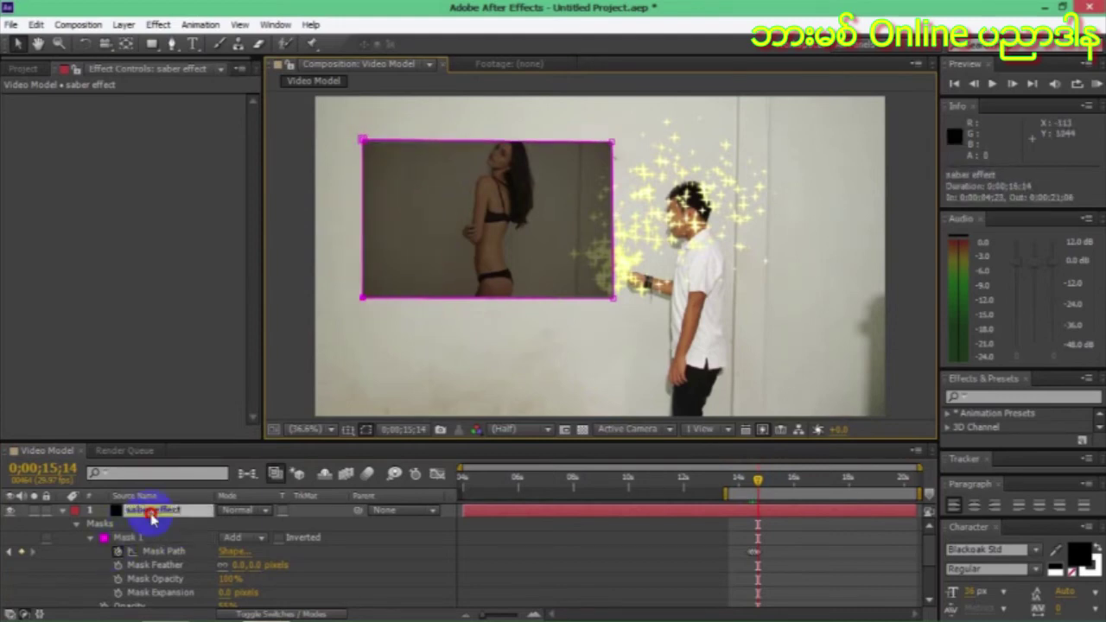
{"action": "left_click", "coordinate": [158, 24]}
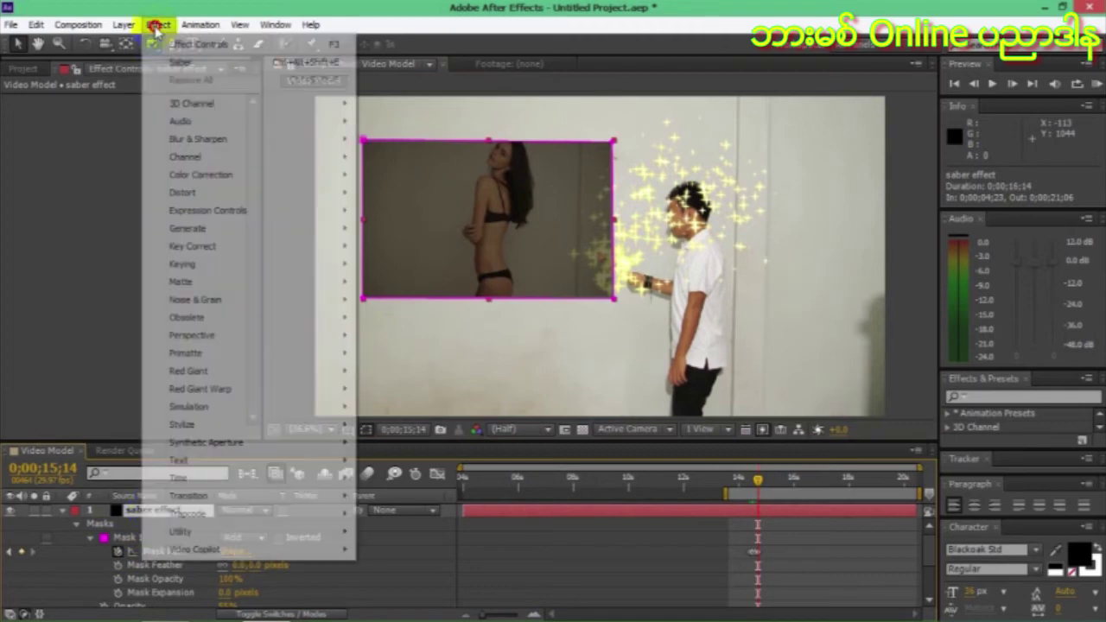
{"action": "mouse_move", "coordinate": [209, 558]}
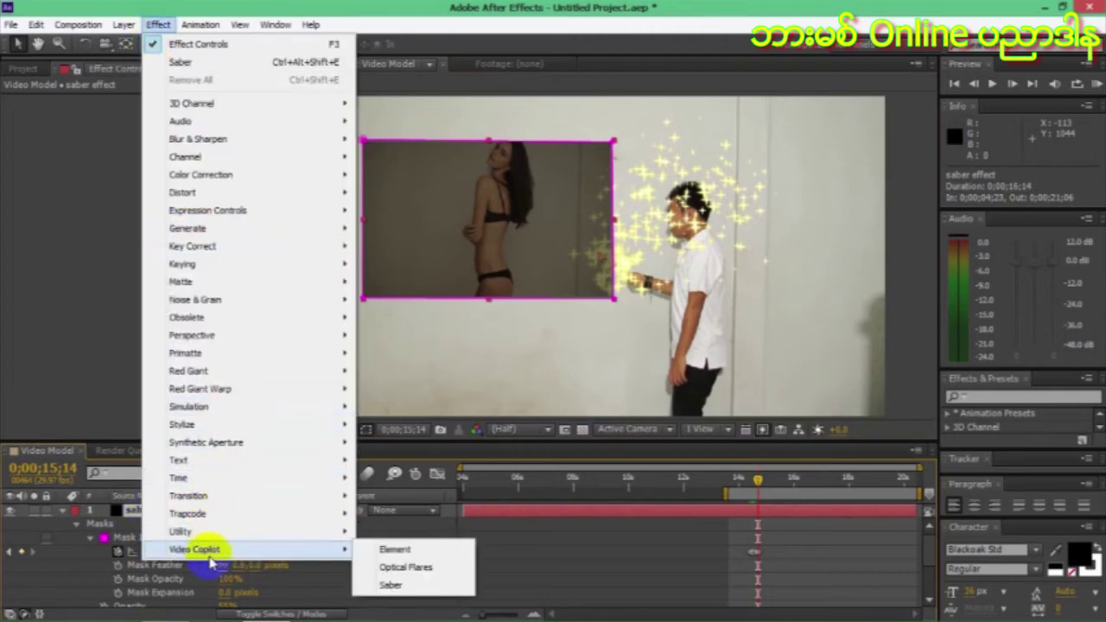
{"action": "left_click", "coordinate": [400, 587]}
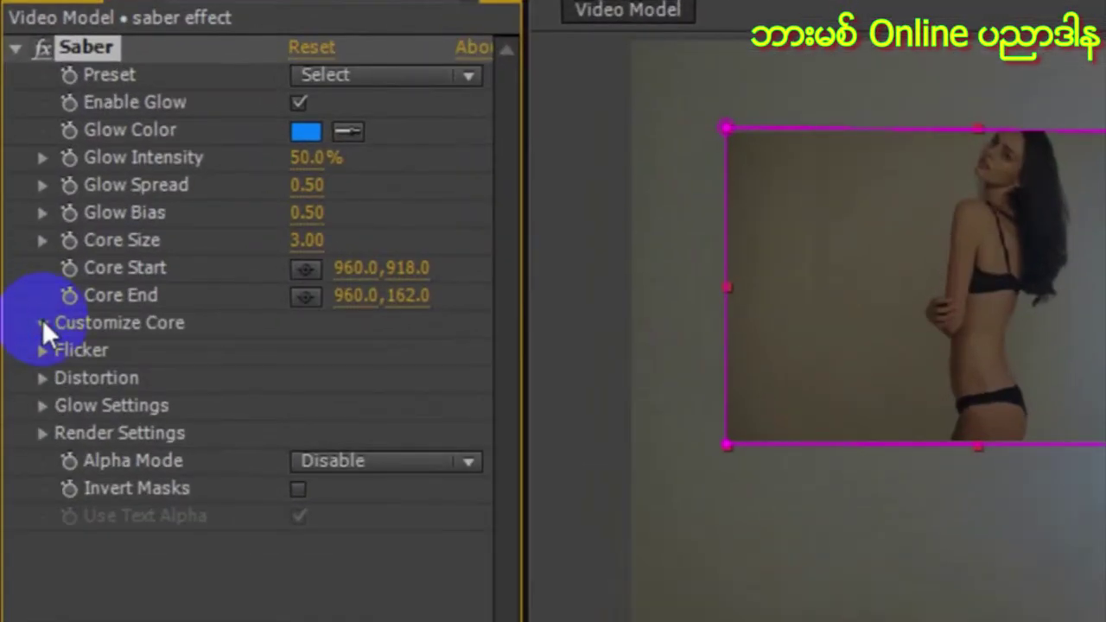
{"action": "left_click", "coordinate": [21, 237]}
{"action": "left_click", "coordinate": [318, 354]}
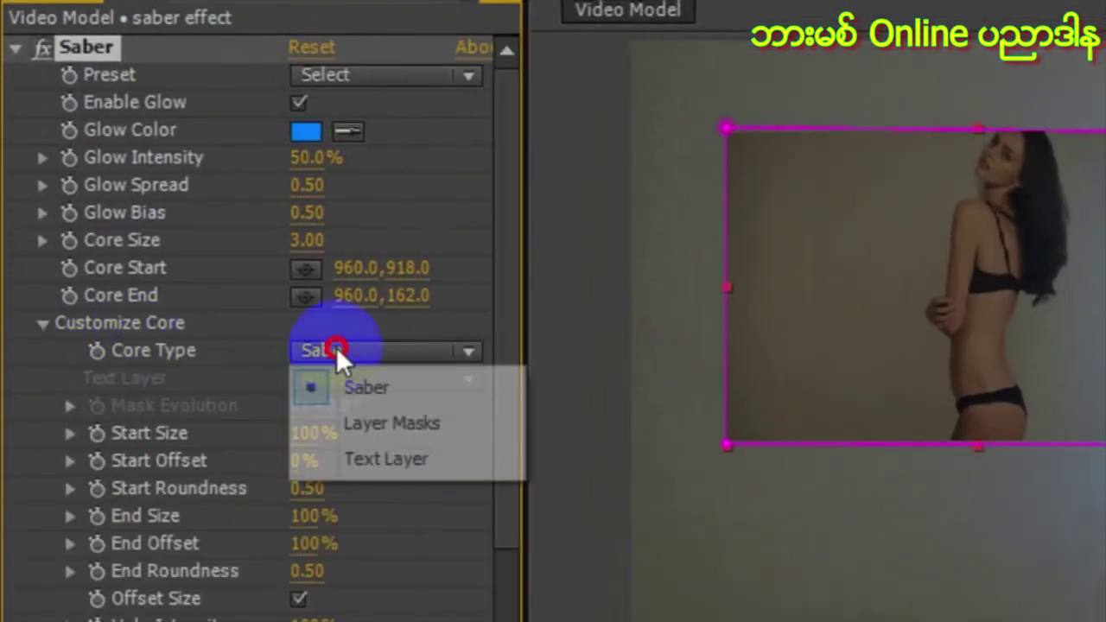
{"action": "left_click", "coordinate": [407, 424]}
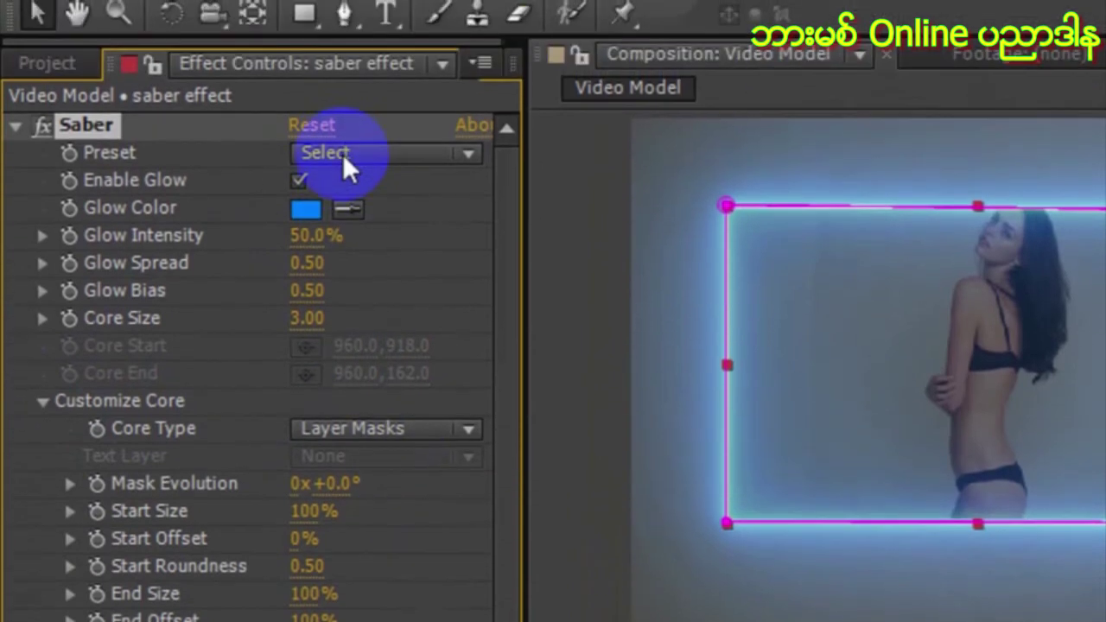
Choose the Heat preset for Saber and set its Glow Color to yellow FFFC01.
{"action": "left_click", "coordinate": [342, 153]}
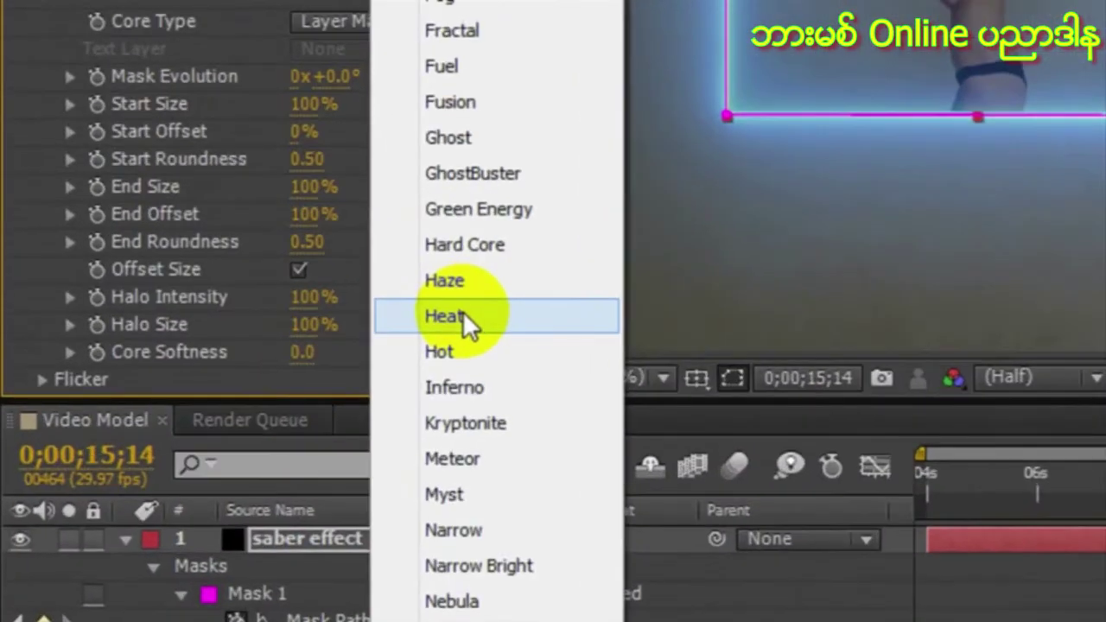
{"action": "left_click", "coordinate": [222, 399]}
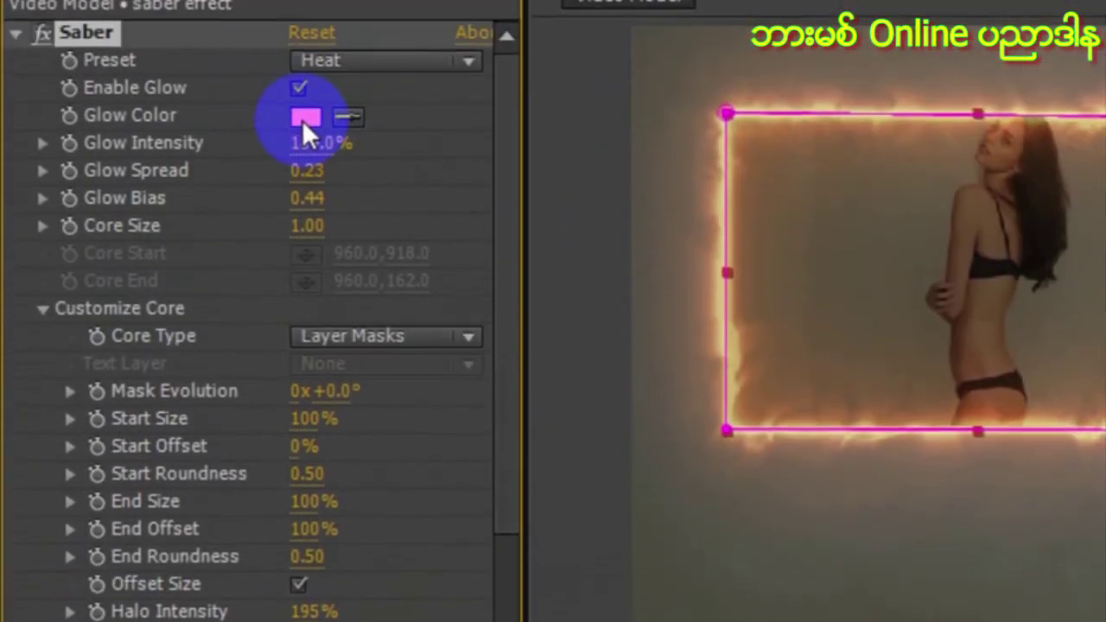
{"action": "left_click", "coordinate": [304, 118]}
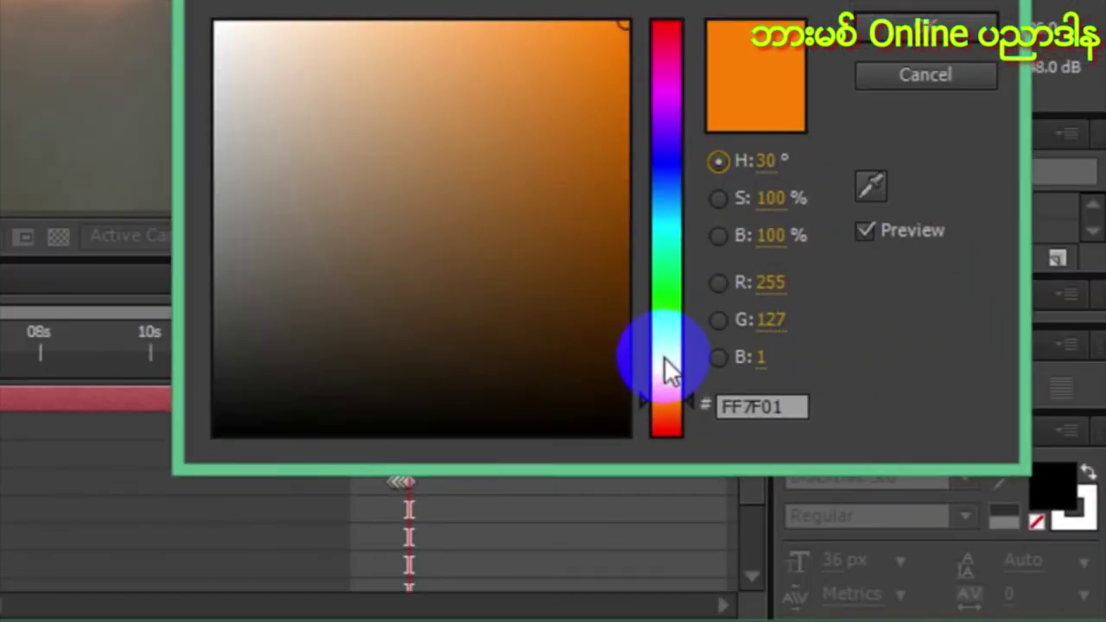
{"action": "left_click", "coordinate": [695, 424]}
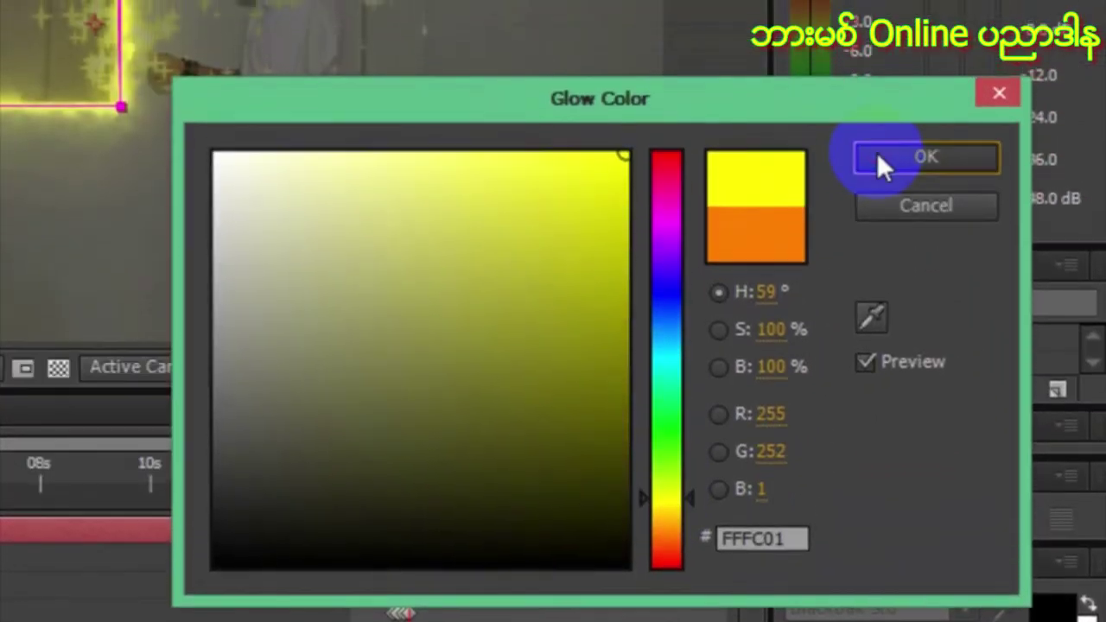
{"action": "left_click", "coordinate": [886, 136]}
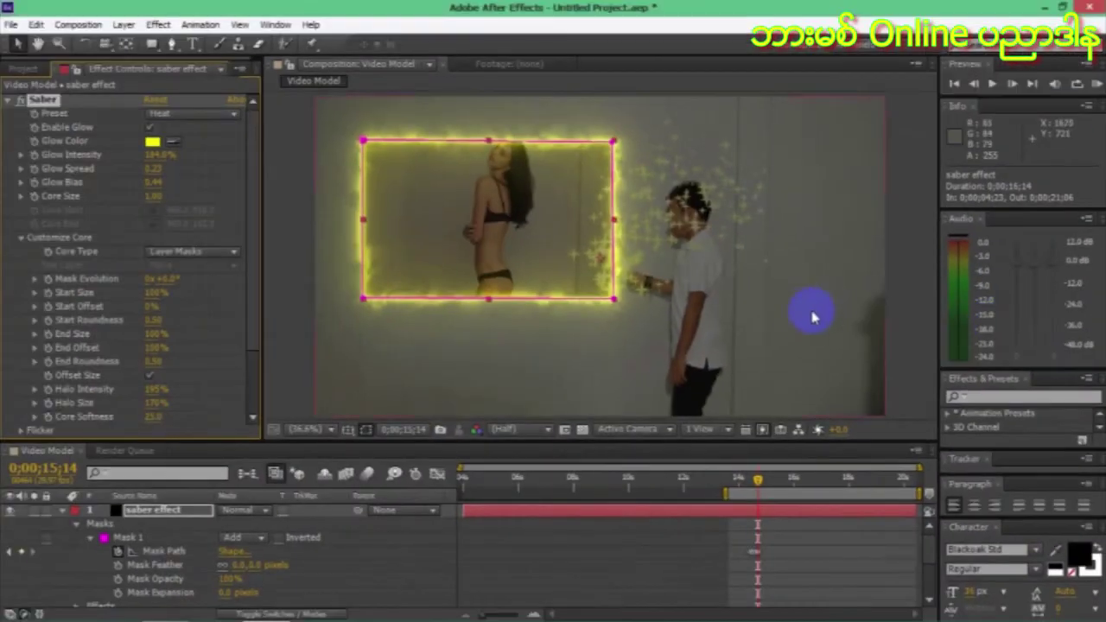
Collapse the saber effect layer's properties and move the current time to 0;00;15;04.
{"action": "mouse_move", "coordinate": [757, 487]}
{"action": "left_mouse_down"}
{"action": "mouse_move", "coordinate": [733, 489]}
{"action": "mouse_move", "coordinate": [749, 504]}
{"action": "left_mouse_up"}
{"action": "left_click", "coordinate": [749, 518]}
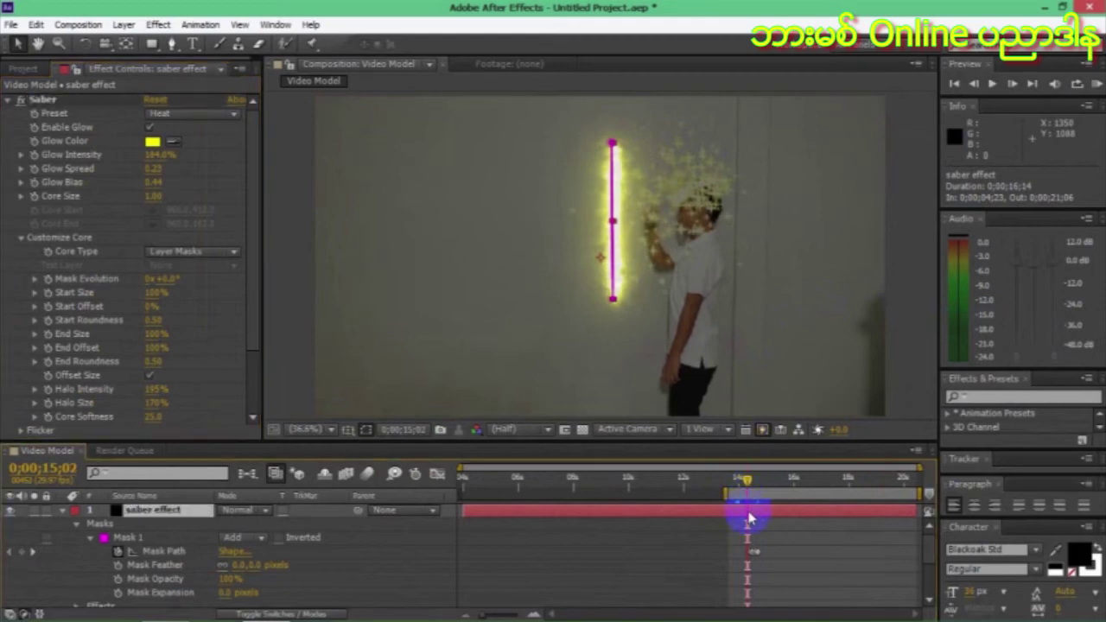
{"action": "left_click", "coordinate": [98, 525]}
{"action": "left_click", "coordinate": [64, 511]}
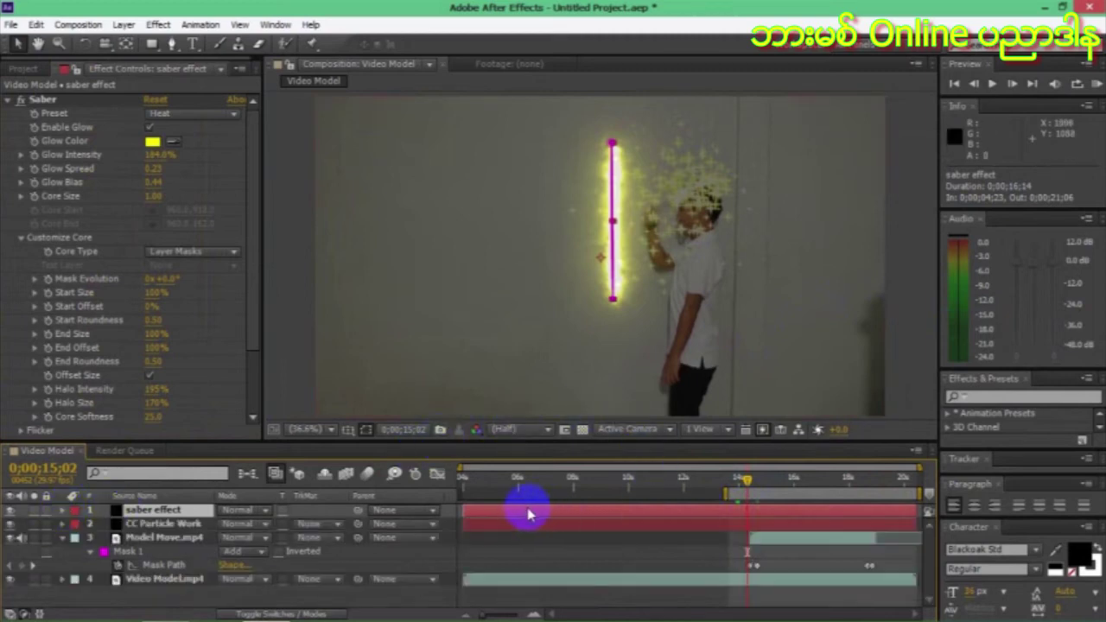
{"action": "left_click", "coordinate": [735, 486]}
{"action": "left_click_drag", "start_coordinate": [735, 486], "coordinate": [746, 485]}
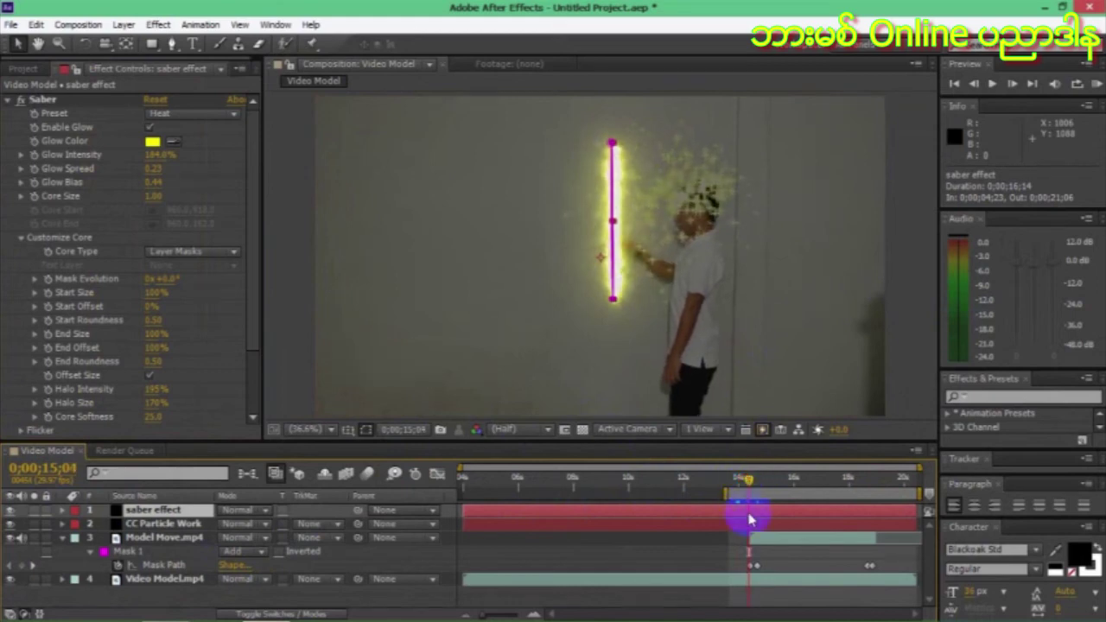
Set the saber effect layer's Opacity to 100% and its blending mode to Add.
{"action": "key", "text": "t"}
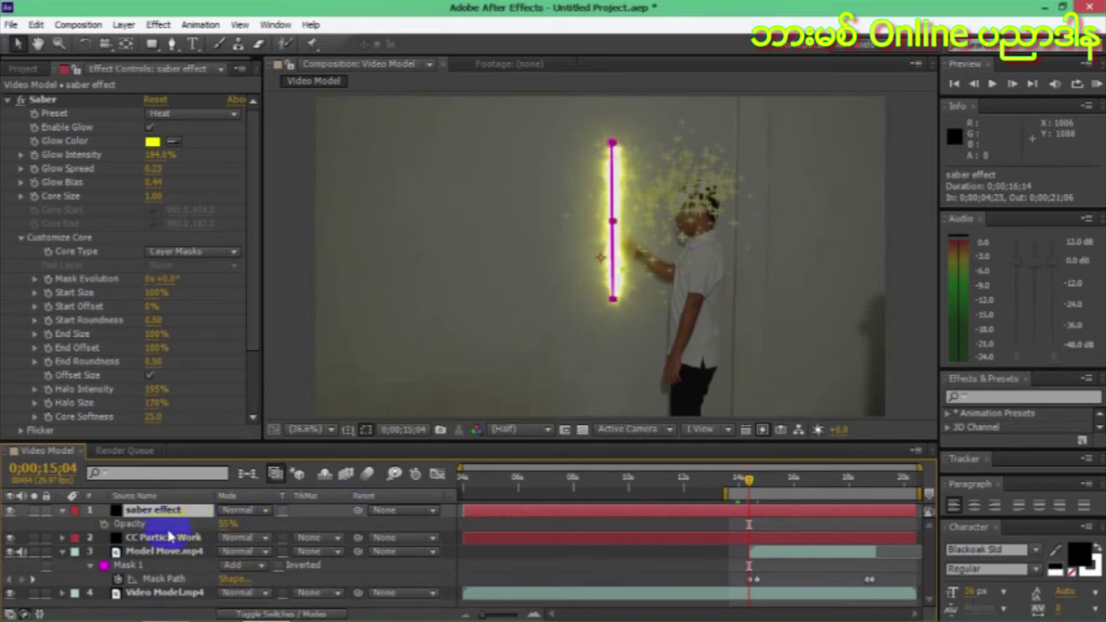
{"action": "left_click_drag", "start_coordinate": [227, 522], "coordinate": [324, 536]}
{"action": "left_click", "coordinate": [245, 519]}
{"action": "left_click", "coordinate": [243, 512]}
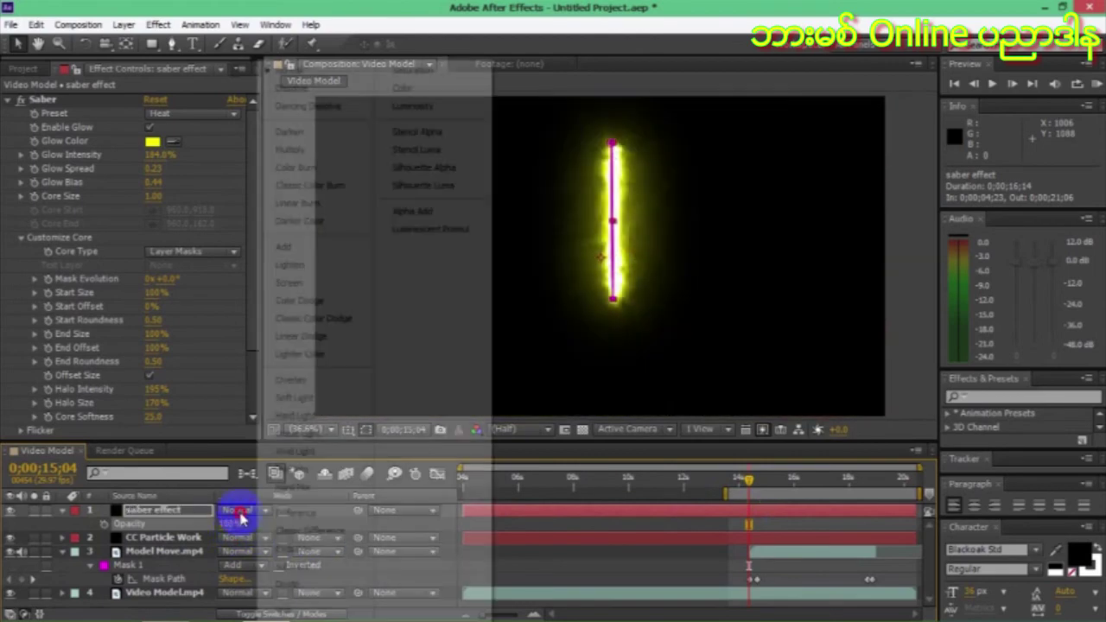
{"action": "left_click", "coordinate": [294, 249]}
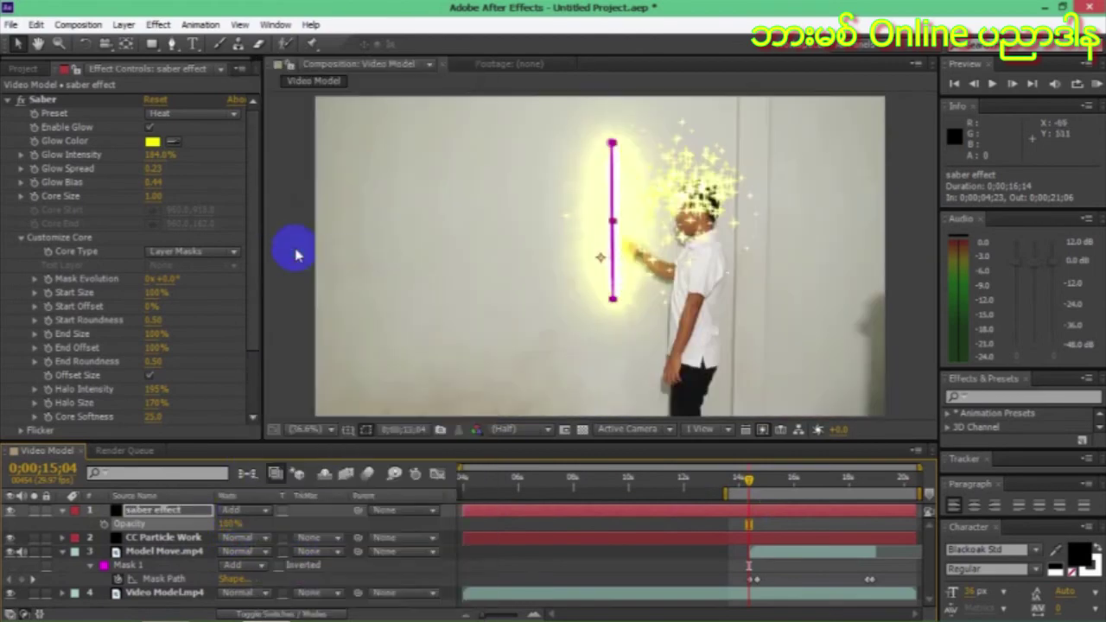
Enable Opacity keyframing on the saber effect layer at 0;00;15;04 with a value of 0%.
{"action": "left_click", "coordinate": [157, 512]}
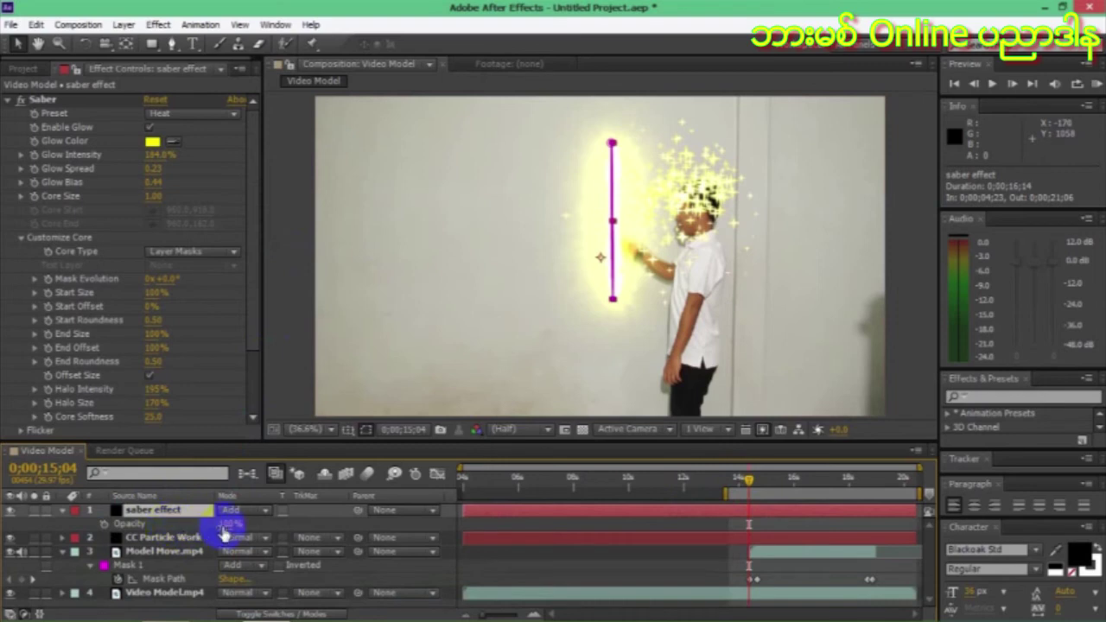
{"action": "left_click", "coordinate": [104, 524]}
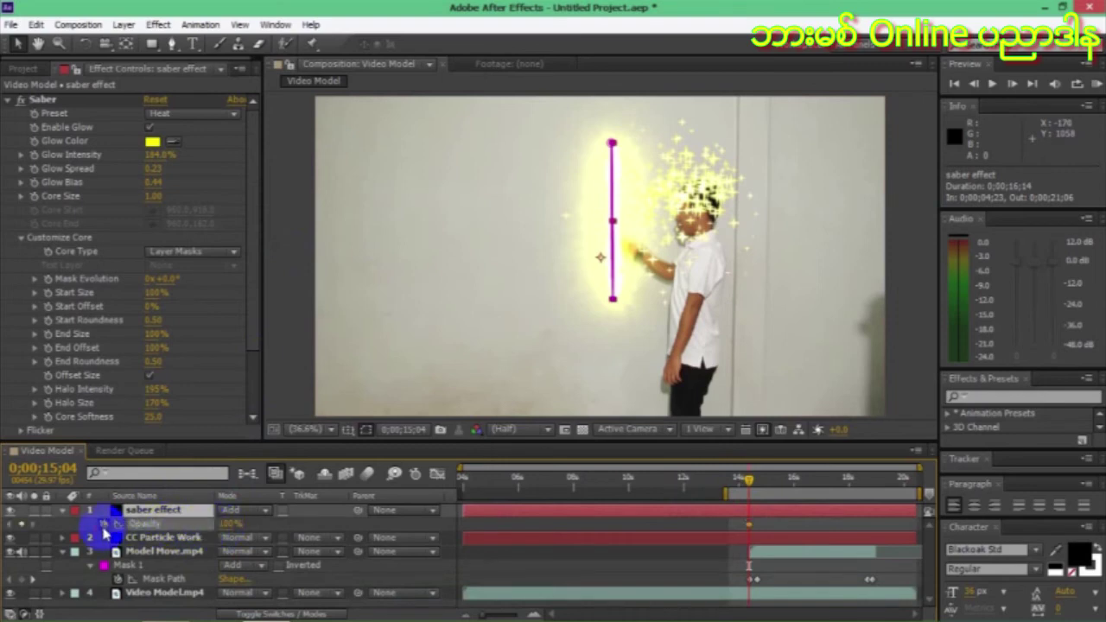
{"action": "left_click_drag", "start_coordinate": [227, 524], "coordinate": [59, 528]}
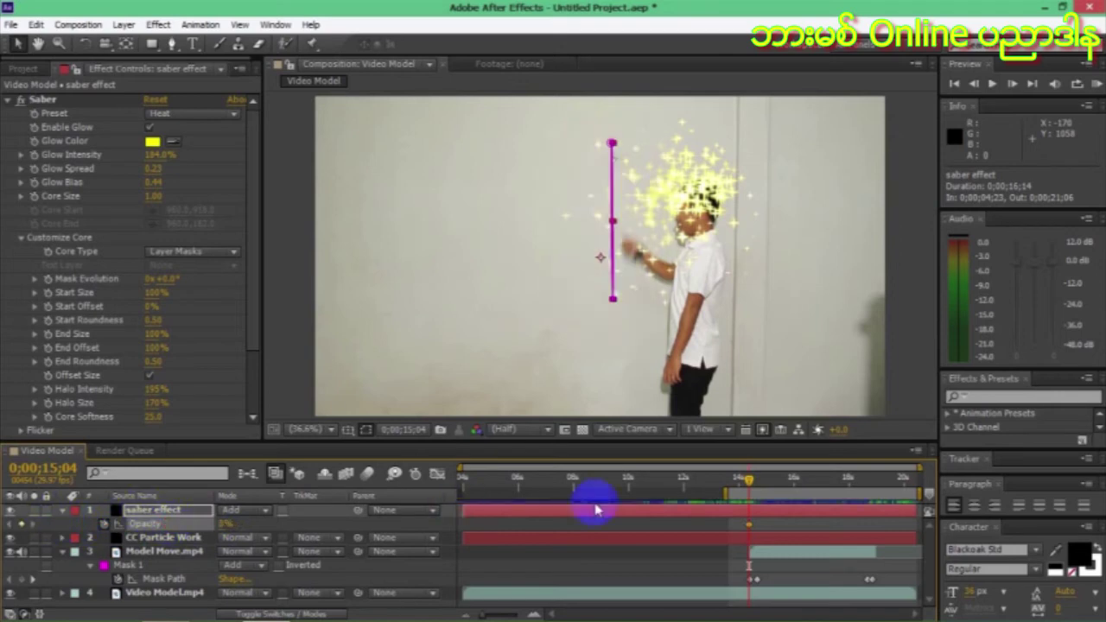
Keyframe the saber effect layer's Opacity at 100% at 0;00;15;05.
{"action": "left_click_drag", "start_coordinate": [750, 486], "coordinate": [752, 486]}
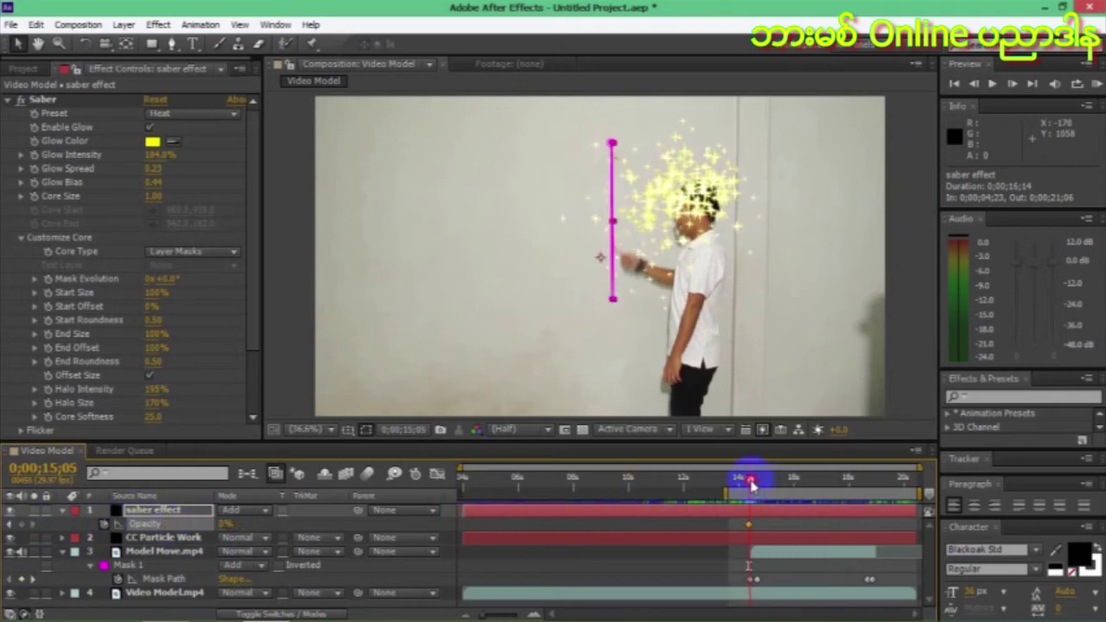
{"action": "left_click_drag", "start_coordinate": [752, 486], "coordinate": [751, 485]}
{"action": "left_click_drag", "start_coordinate": [227, 523], "coordinate": [259, 522]}
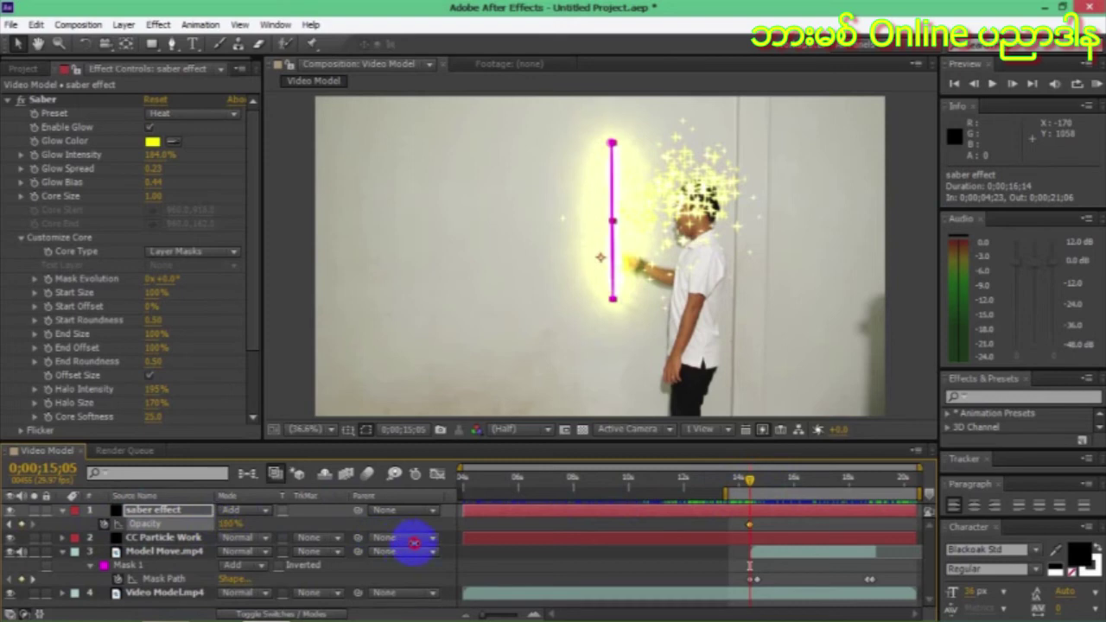
Keyframe the saber effect layer's Opacity at 0% at 0;00;15;17, once the mask rectangle is fully open.
{"action": "mouse_move", "coordinate": [750, 486]}
{"action": "left_mouse_down"}
{"action": "mouse_move", "coordinate": [775, 490]}
{"action": "mouse_move", "coordinate": [759, 492]}
{"action": "left_mouse_up"}
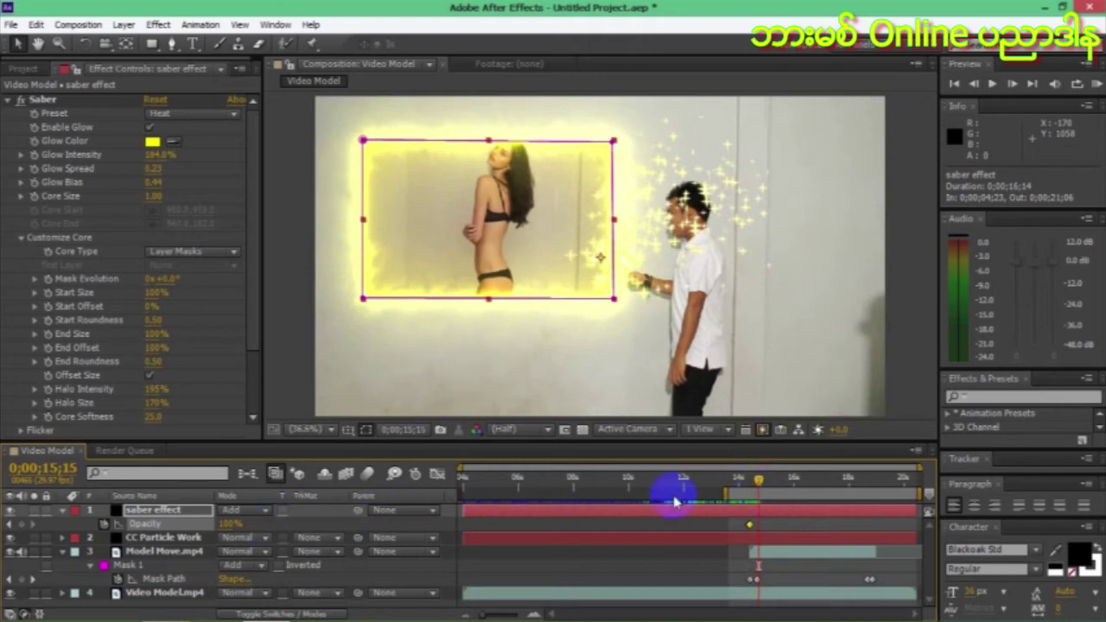
{"action": "left_click", "coordinate": [757, 486]}
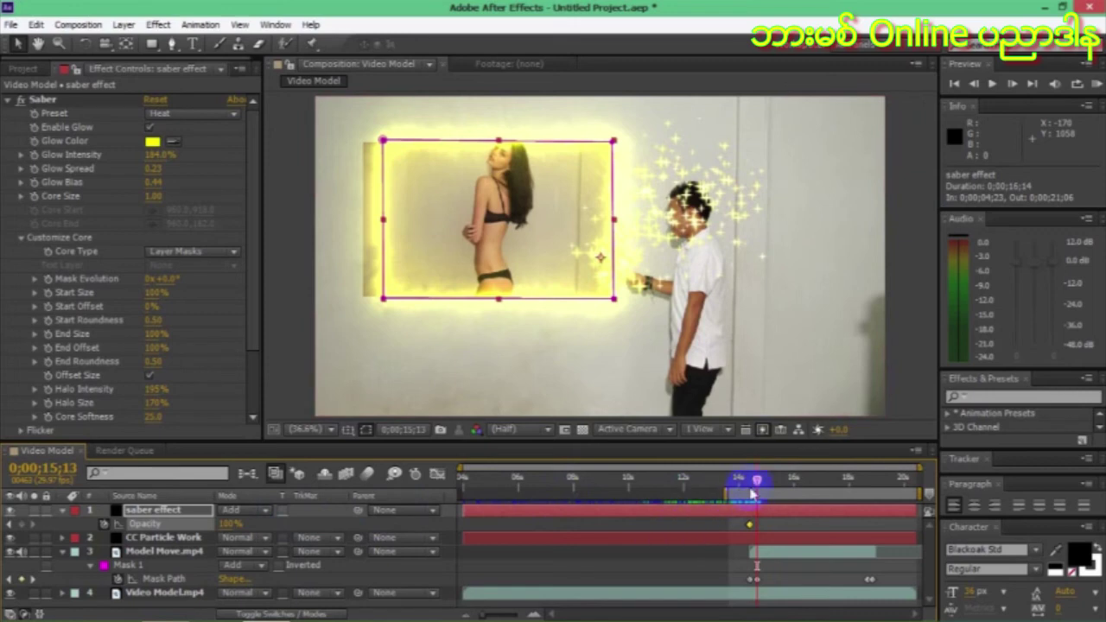
{"action": "left_click_drag", "start_coordinate": [757, 486], "coordinate": [761, 486]}
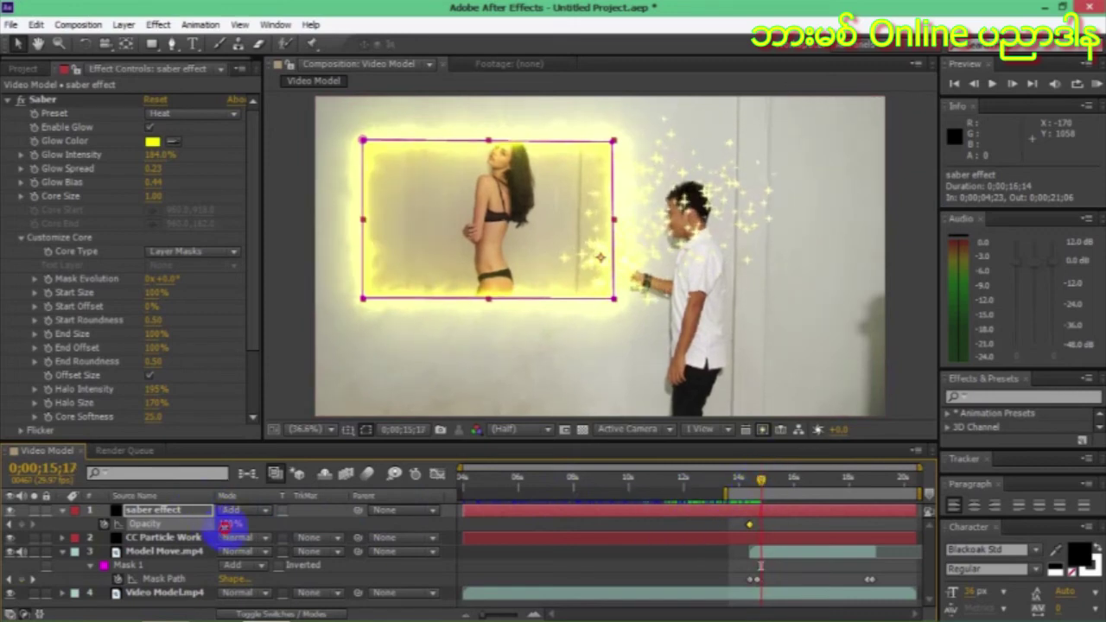
{"action": "left_click_drag", "start_coordinate": [223, 522], "coordinate": [110, 515]}
{"action": "left_click", "coordinate": [761, 479]}
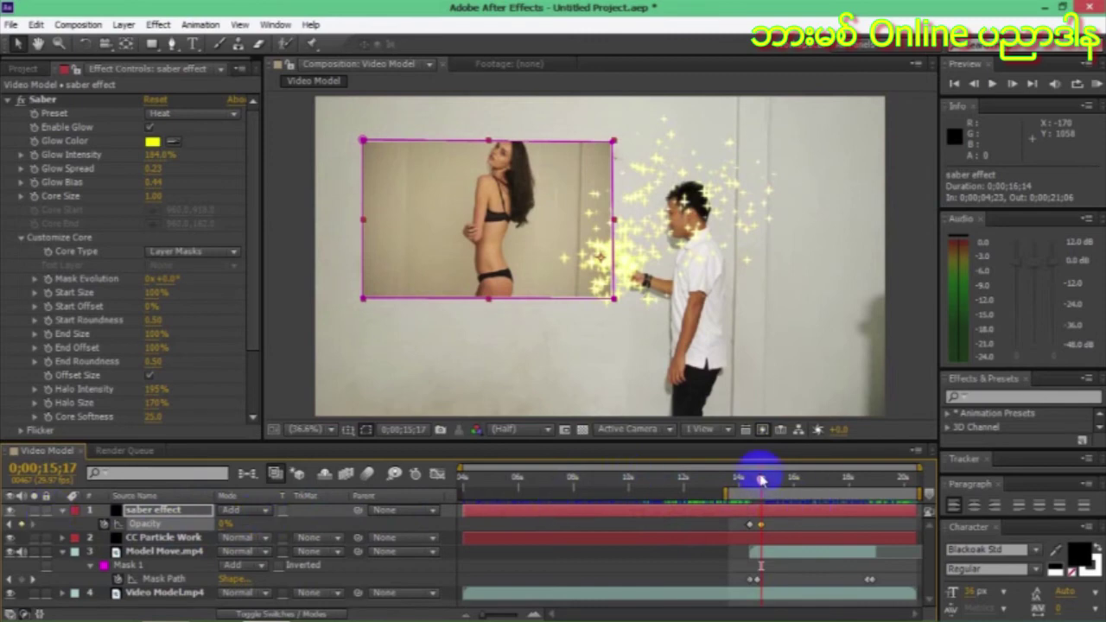
Reveal the saber effect layer's Mask Path alongside its Opacity and add a Mask Path keyframe at 0;00;19;13.
{"action": "mouse_move", "coordinate": [761, 485]}
{"action": "left_mouse_down"}
{"action": "mouse_move", "coordinate": [858, 499]}
{"action": "mouse_move", "coordinate": [871, 486]}
{"action": "left_mouse_up"}
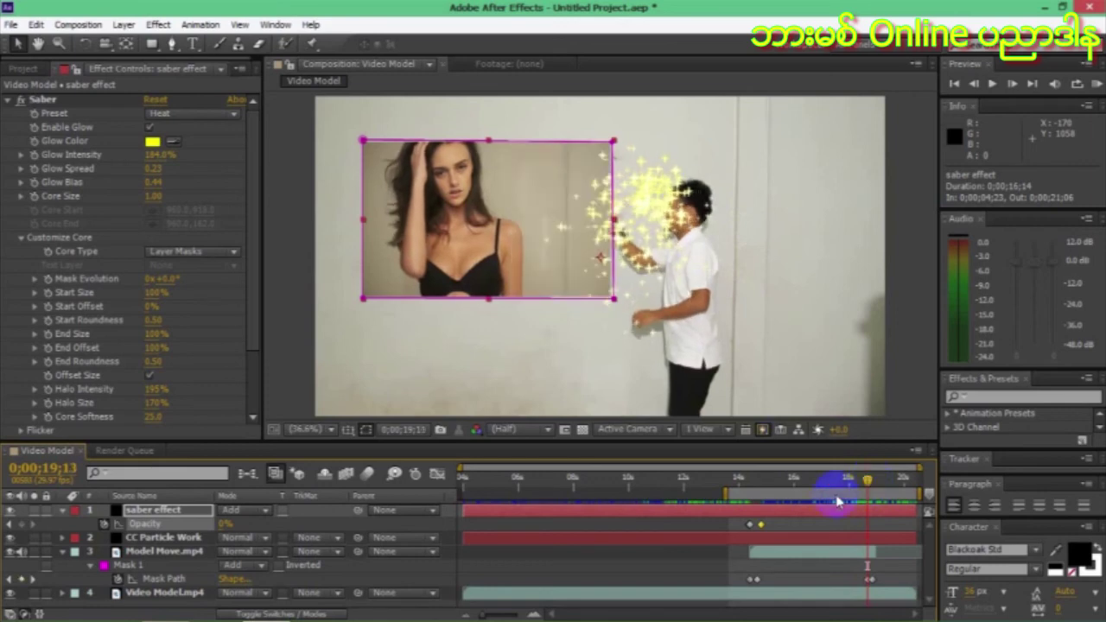
{"action": "left_click", "coordinate": [198, 513]}
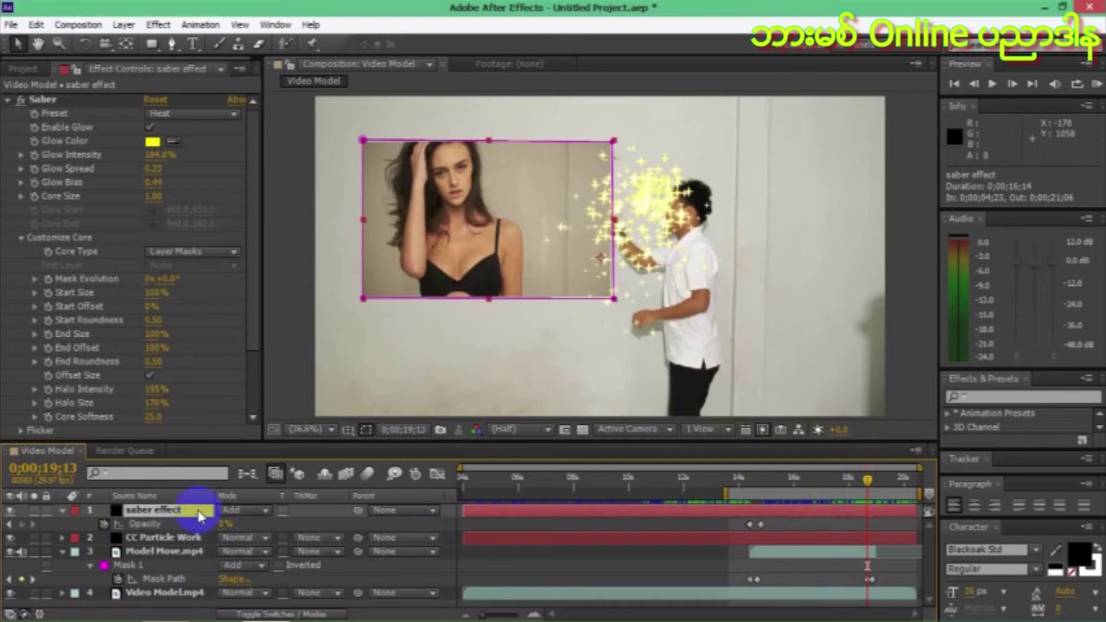
{"action": "key", "text": "ctrl+v"}
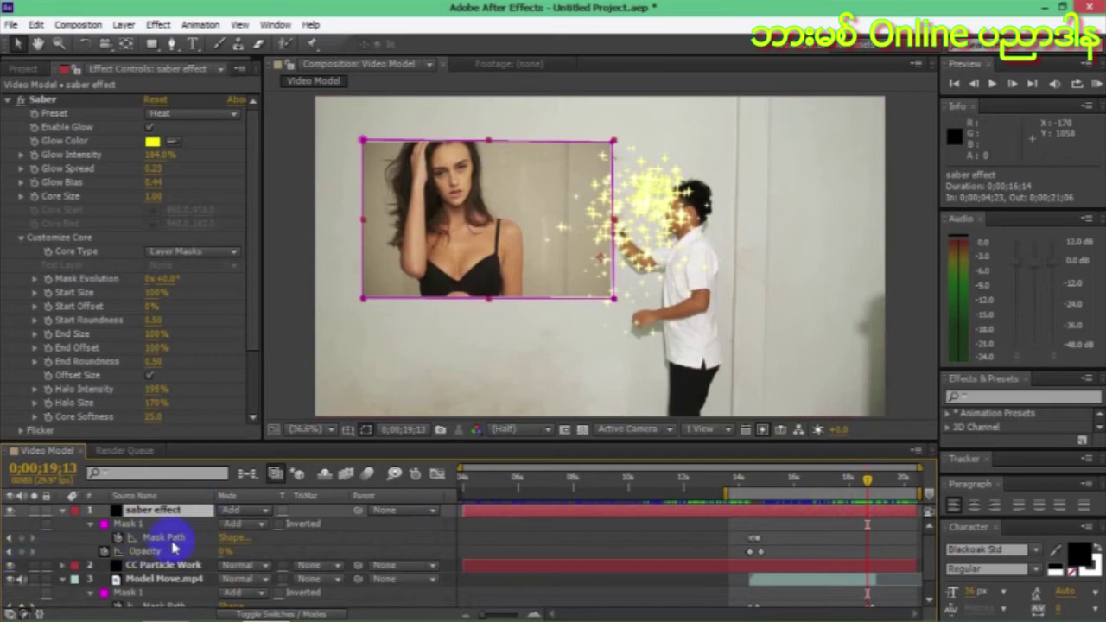
{"action": "left_click", "coordinate": [21, 537]}
At 0;00;19;15, move the saber mask's two right-hand vertices inward to match the edge of the shrinking model clip.
{"action": "left_click_drag", "start_coordinate": [868, 484], "coordinate": [870, 485]}
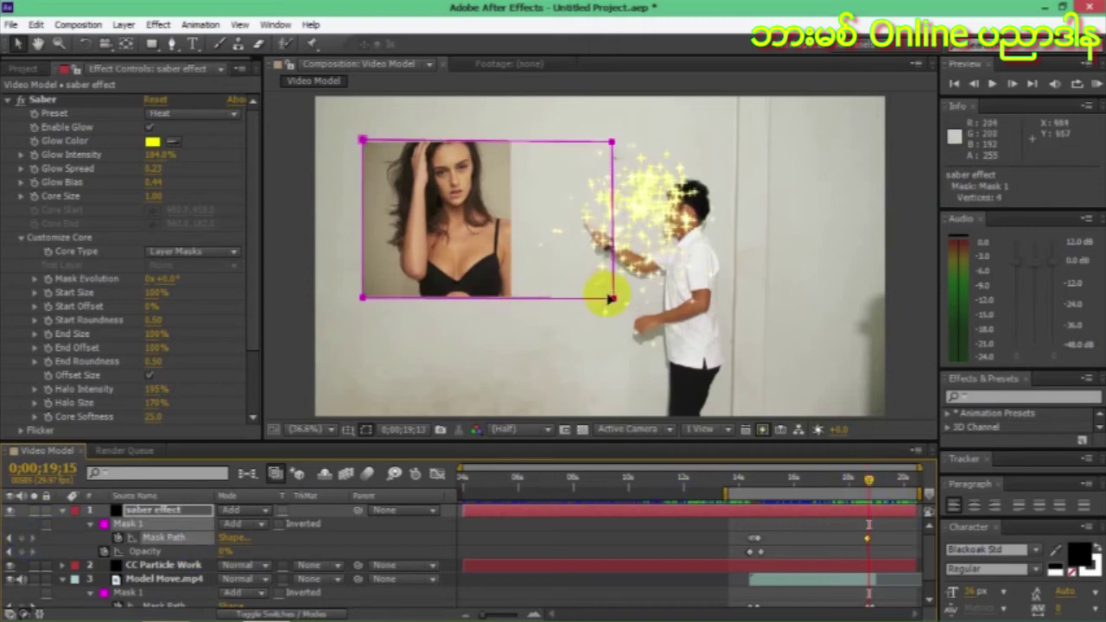
{"action": "left_click_drag", "start_coordinate": [614, 300], "coordinate": [512, 300]}
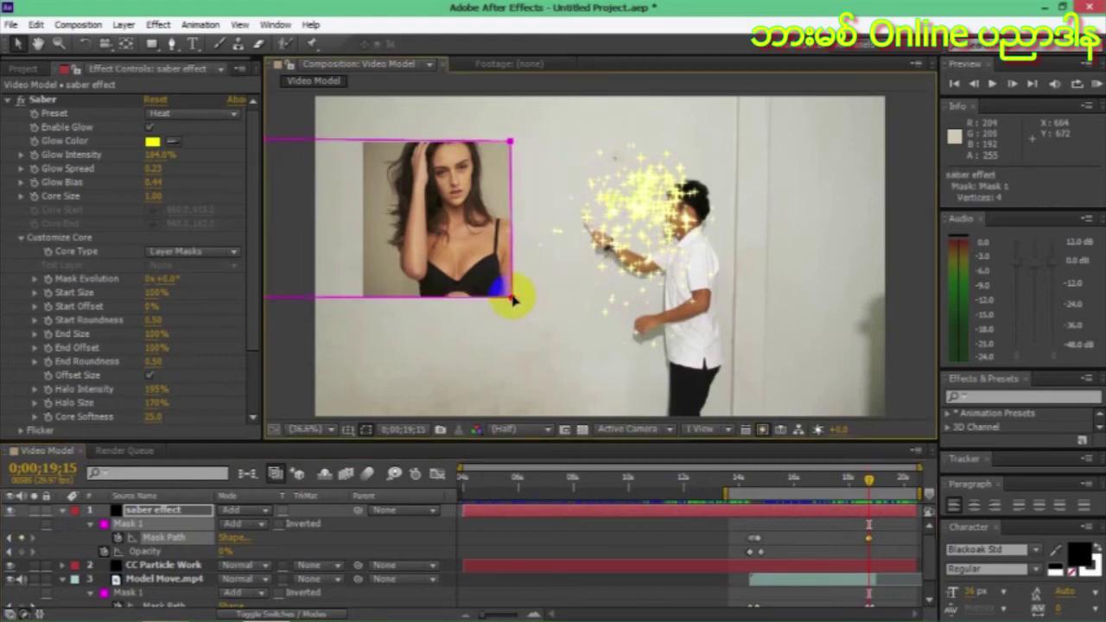
{"action": "key", "text": "ctrl+z"}
{"action": "left_click", "coordinate": [839, 510]}
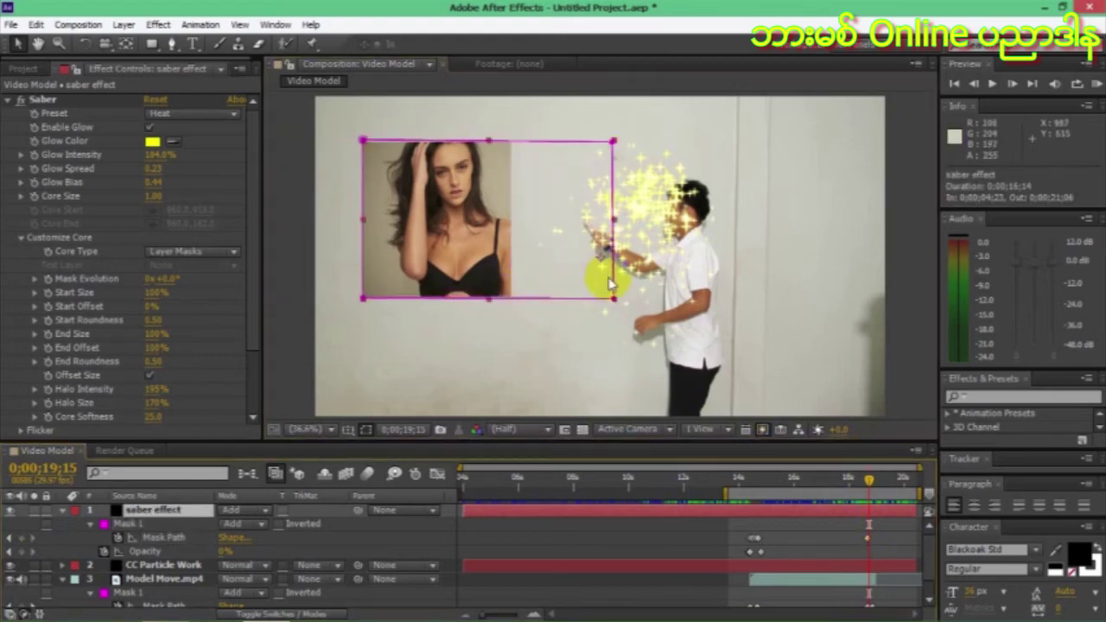
{"action": "left_click_drag", "start_coordinate": [613, 299], "coordinate": [509, 299]}
{"action": "left_click_drag", "start_coordinate": [612, 141], "coordinate": [513, 144]}
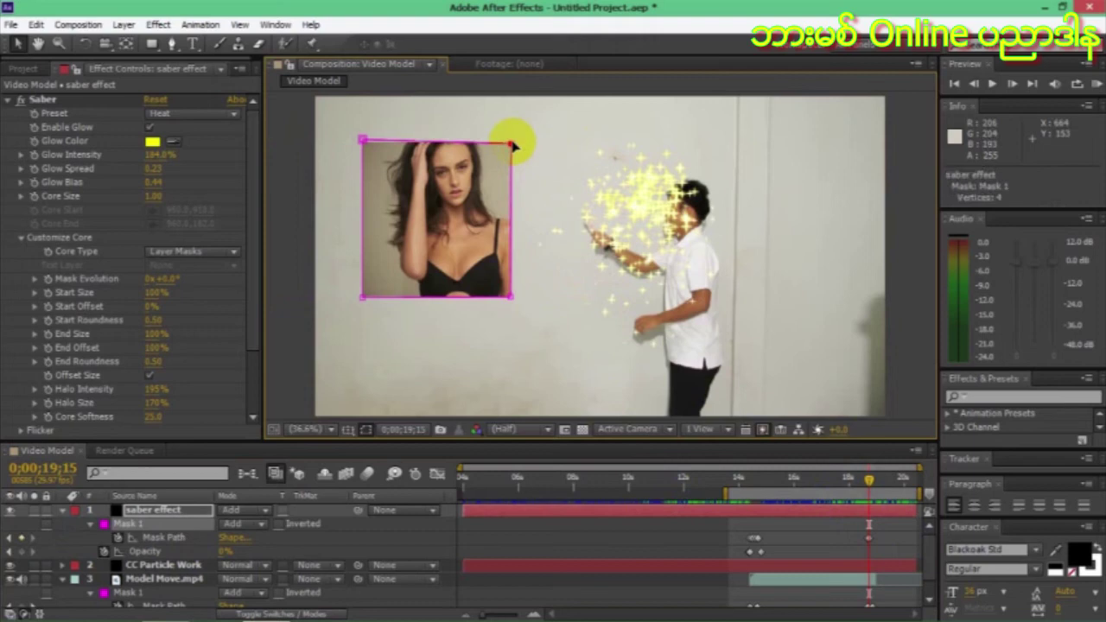
At 0;00;19;17, narrow the saber mask to the remaining strip of the model clip by moving its right-hand vertices.
{"action": "left_click", "coordinate": [868, 482]}
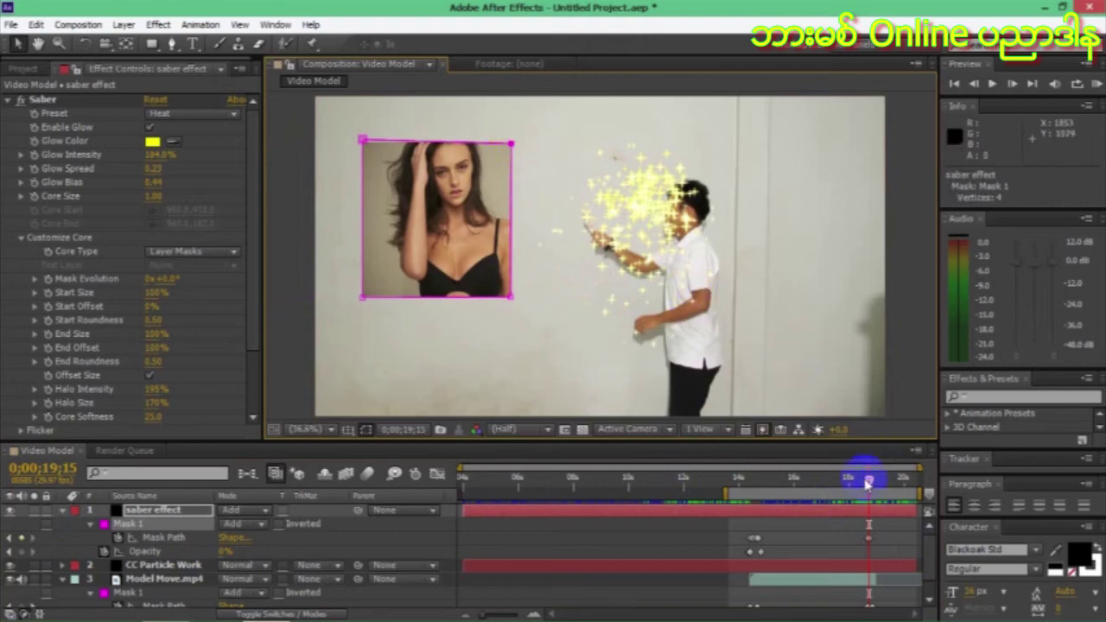
{"action": "left_click_drag", "start_coordinate": [869, 485], "coordinate": [870, 485]}
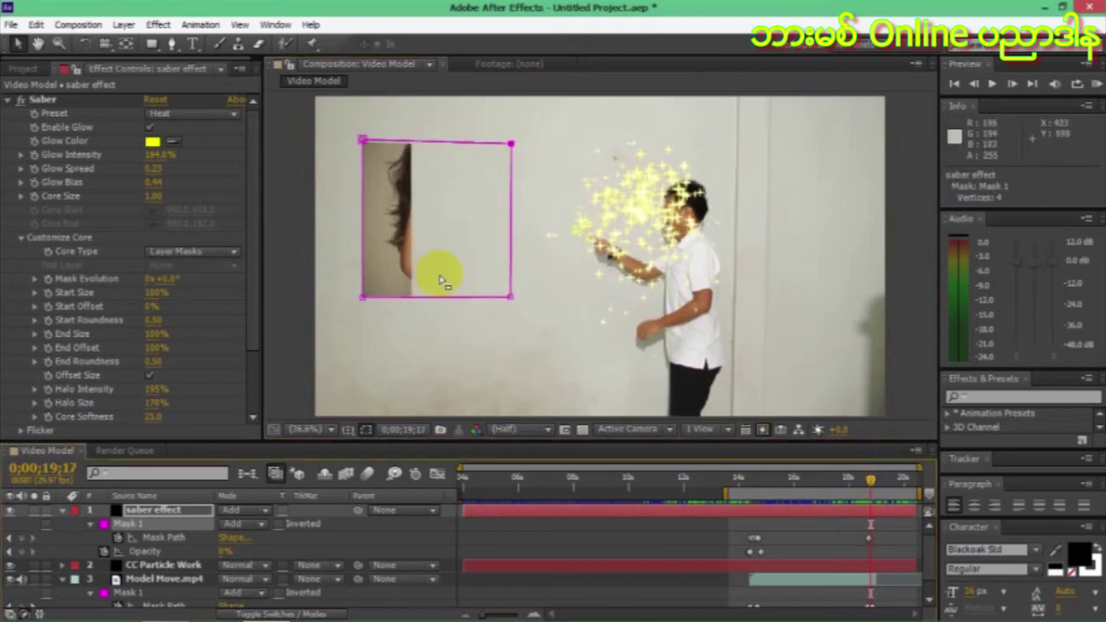
{"action": "left_click_drag", "start_coordinate": [511, 297], "coordinate": [410, 296]}
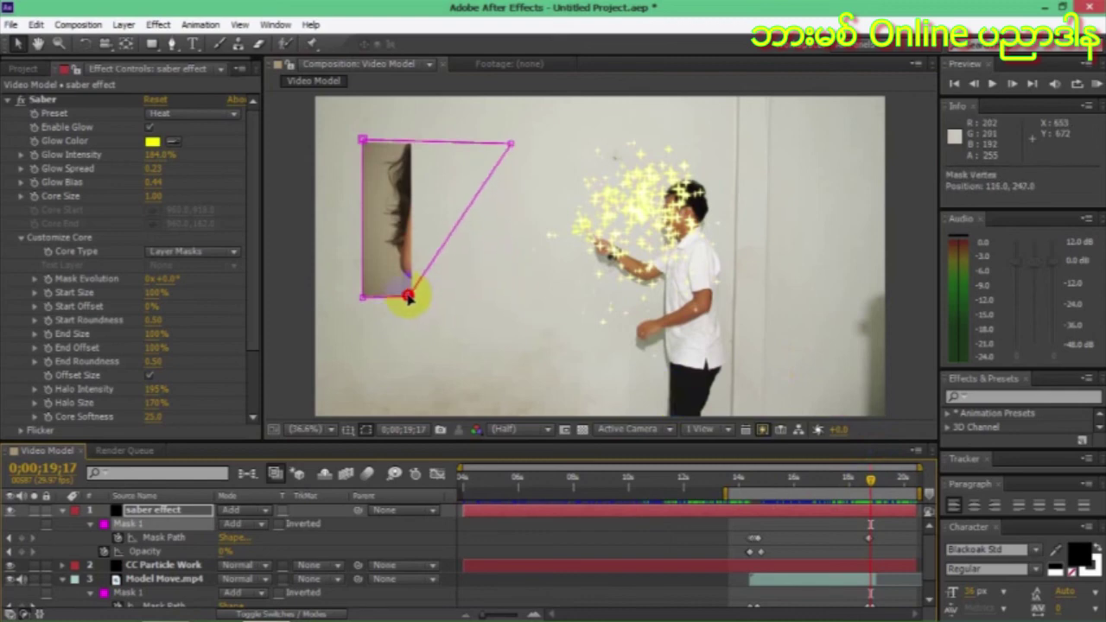
{"action": "left_click_drag", "start_coordinate": [510, 143], "coordinate": [413, 149]}
{"action": "left_click", "coordinate": [408, 277]}
At 0;00;19;18, collapse the saber mask into a vertical line by moving its right-hand vertices onto the left edge.
{"action": "left_click", "coordinate": [870, 474]}
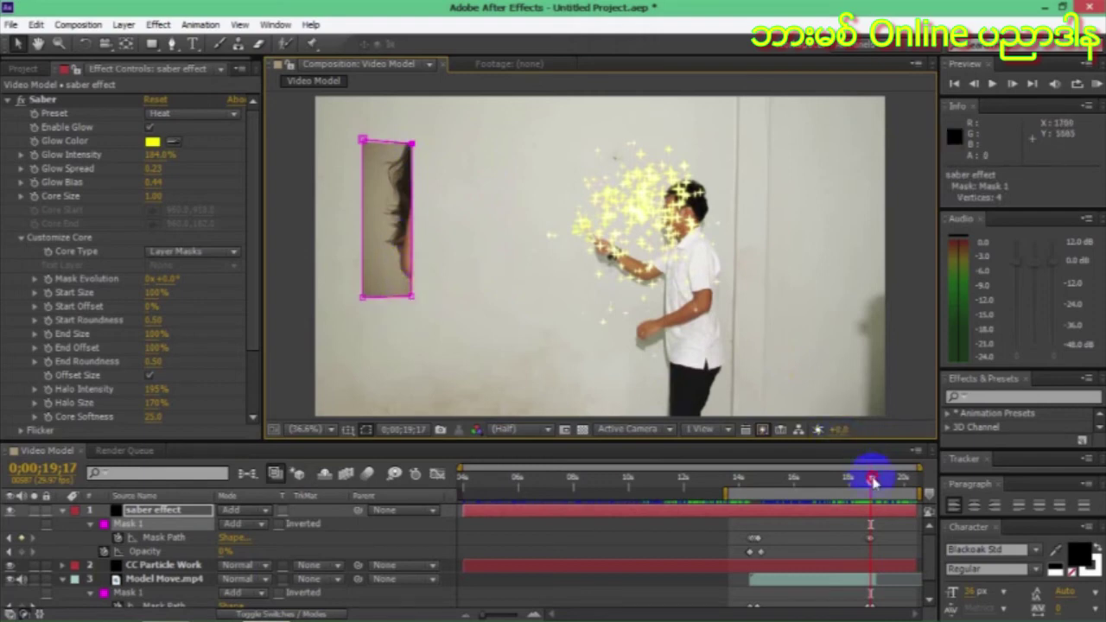
{"action": "left_click_drag", "start_coordinate": [411, 298], "coordinate": [365, 299]}
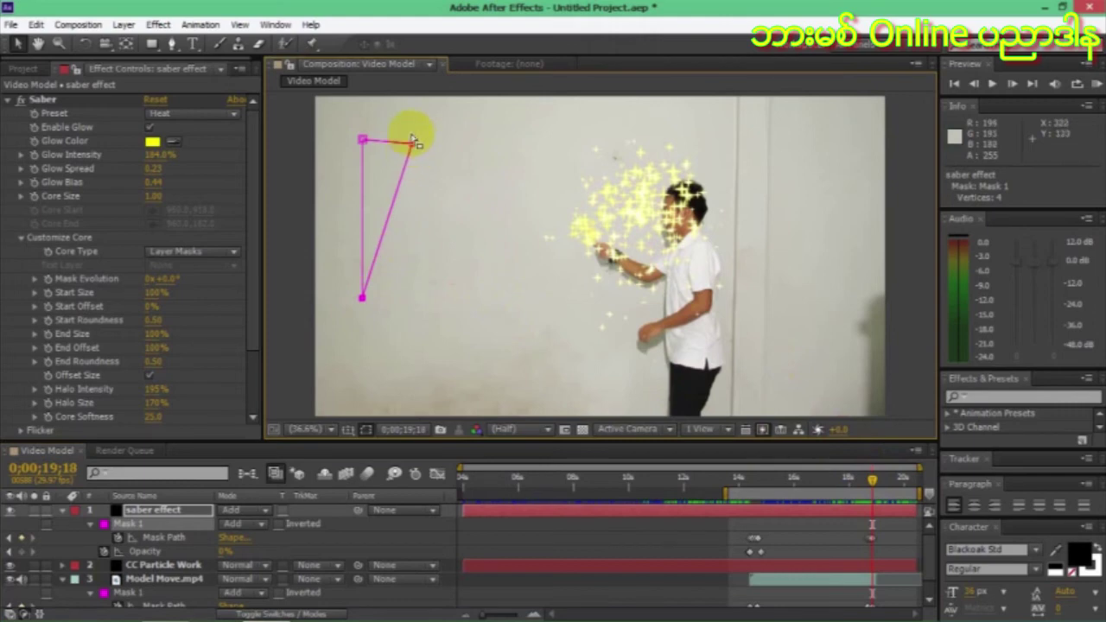
{"action": "left_click_drag", "start_coordinate": [413, 144], "coordinate": [361, 141]}
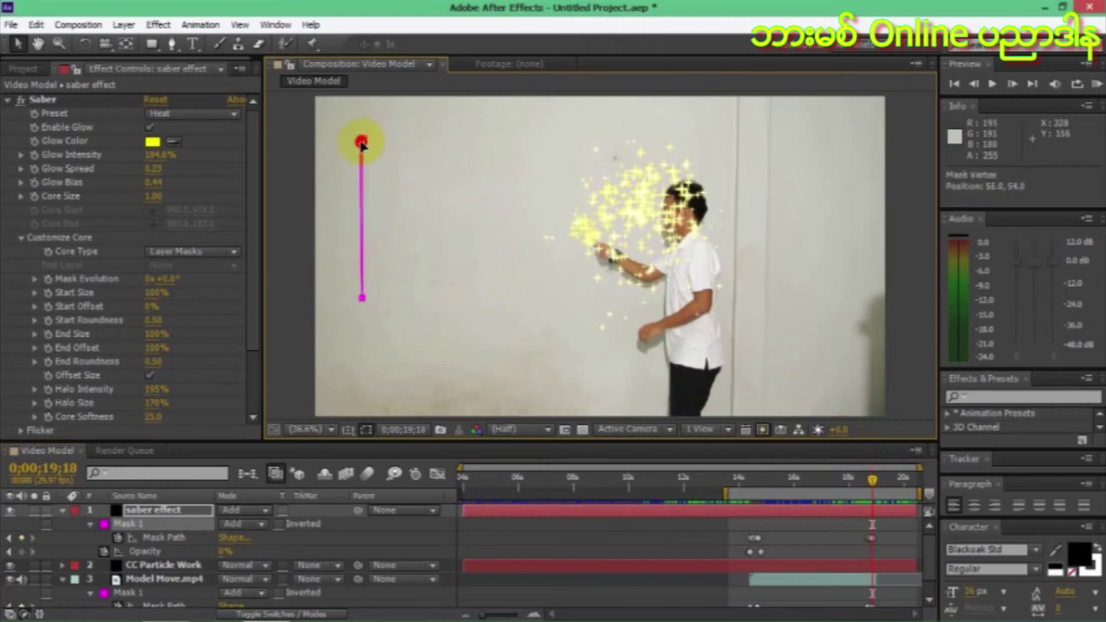
Keyframe the saber effect layer's Opacity at 100% at 0;00;19;18 and at 0% at 0;00;19;19.
{"action": "left_click", "coordinate": [21, 552]}
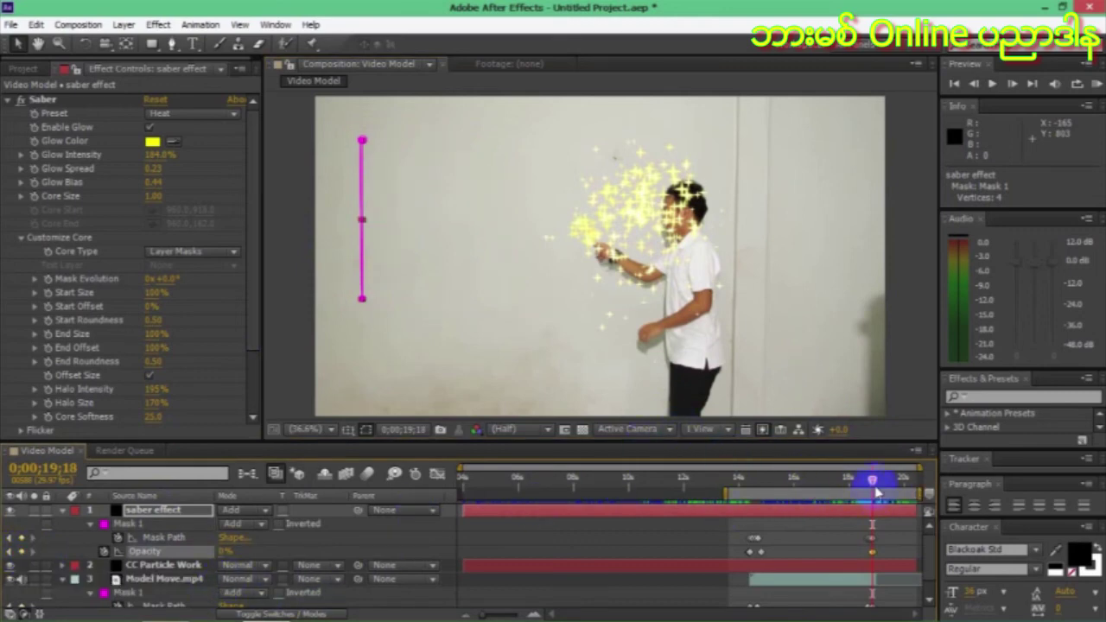
{"action": "left_click_drag", "start_coordinate": [875, 488], "coordinate": [877, 489]}
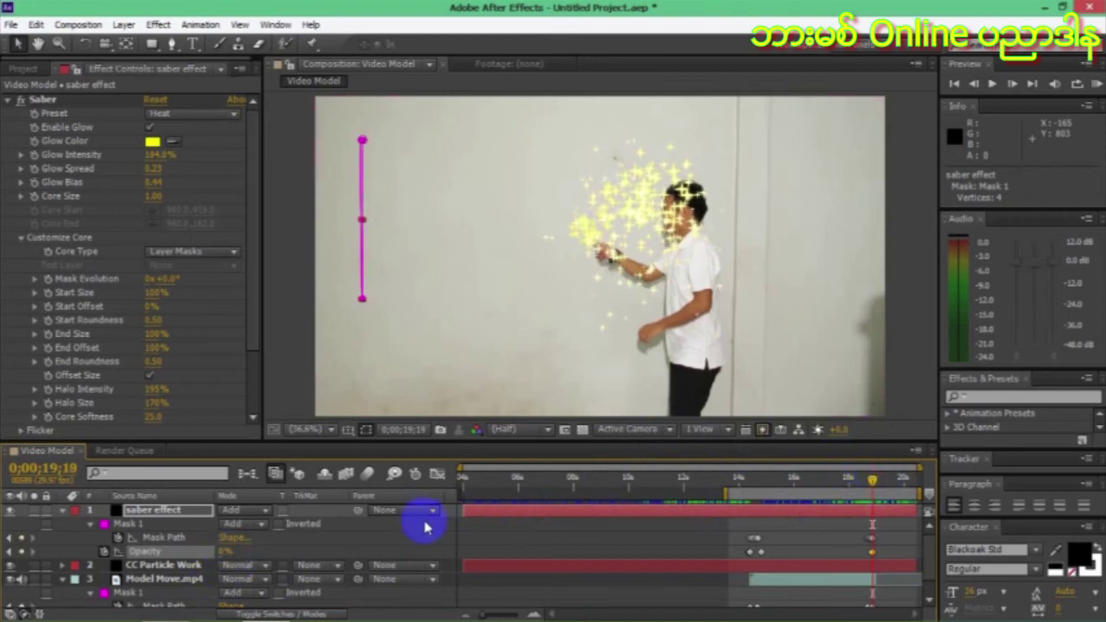
{"action": "left_click_drag", "start_coordinate": [222, 557], "coordinate": [369, 573]}
{"action": "left_click", "coordinate": [872, 481]}
{"action": "left_click_drag", "start_coordinate": [871, 485], "coordinate": [870, 477]}
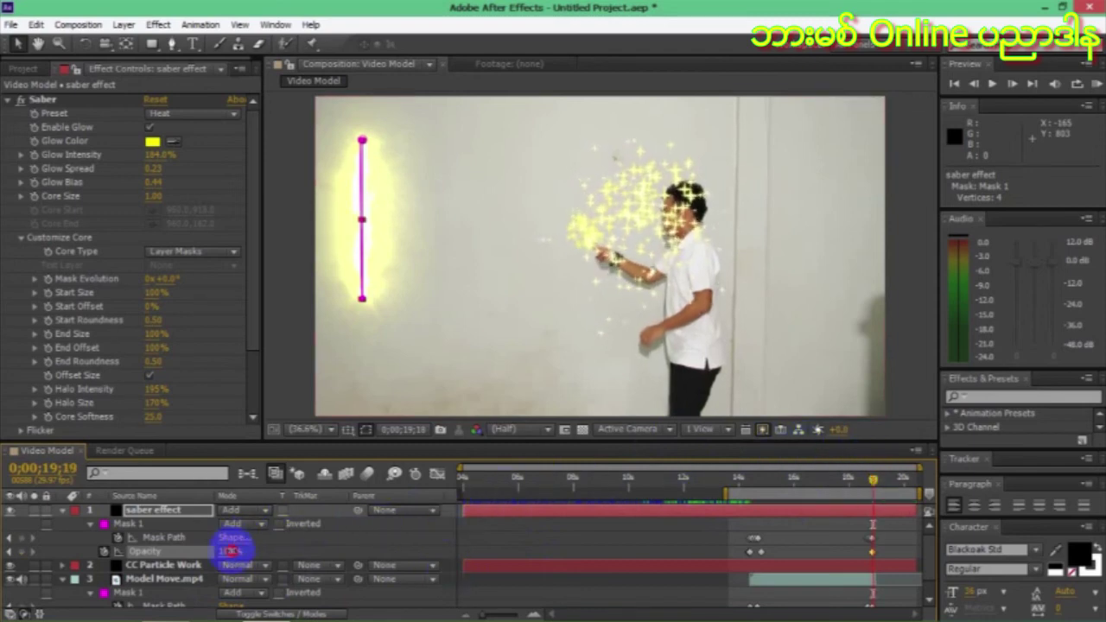
{"action": "left_click_drag", "start_coordinate": [229, 550], "coordinate": [136, 542]}
{"action": "left_click", "coordinate": [281, 558]}
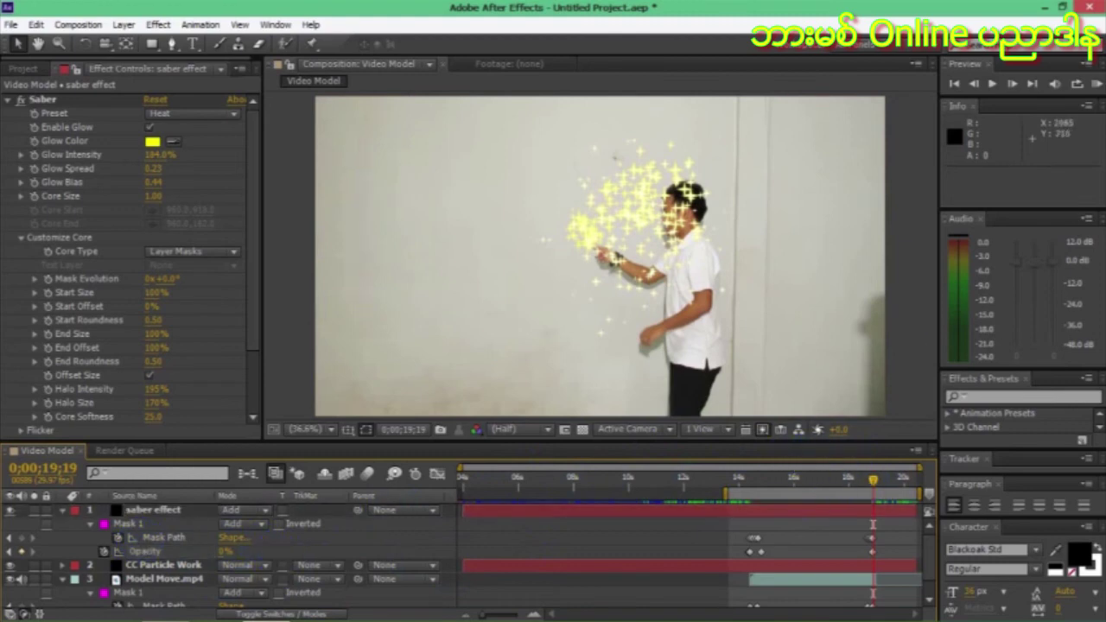
RAM preview the animation and keyframe the saber effect layer's Opacity at 0% at 0;00;15;23.
{"action": "left_click", "coordinate": [1096, 84]}
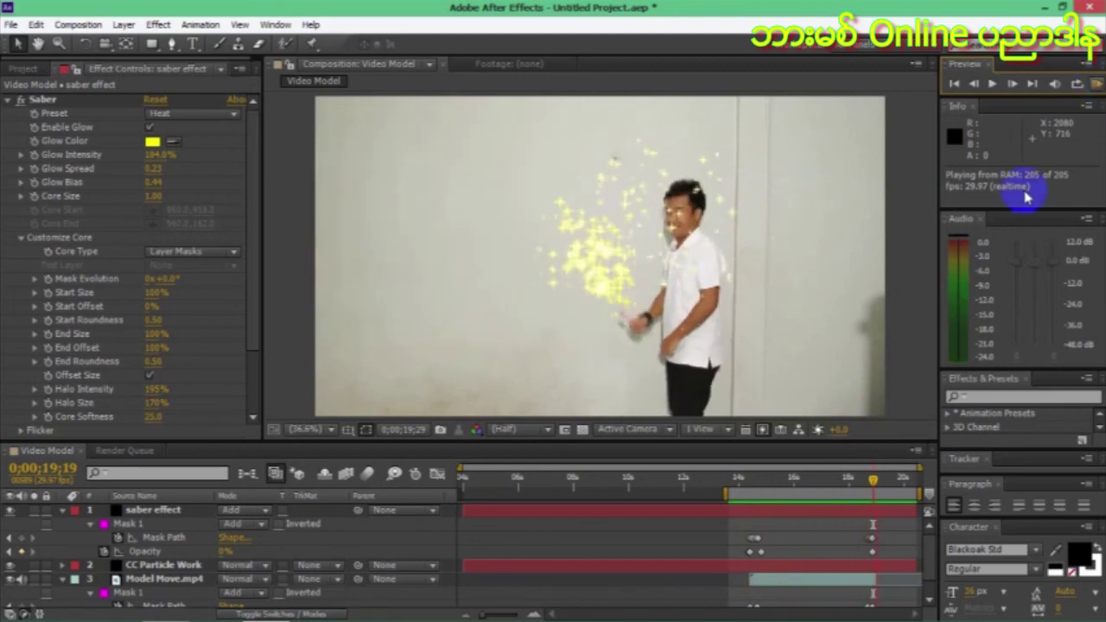
{"action": "left_click_drag", "start_coordinate": [789, 490], "coordinate": [766, 488]}
{"action": "left_click", "coordinate": [220, 551]}
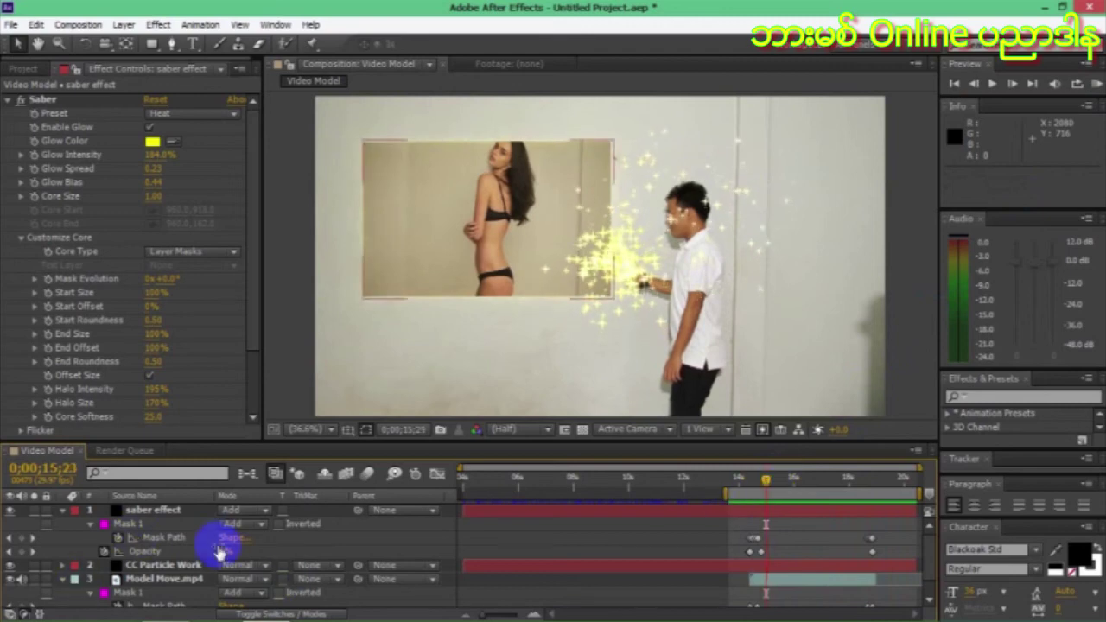
{"action": "left_click_drag", "start_coordinate": [222, 550], "coordinate": [161, 535]}
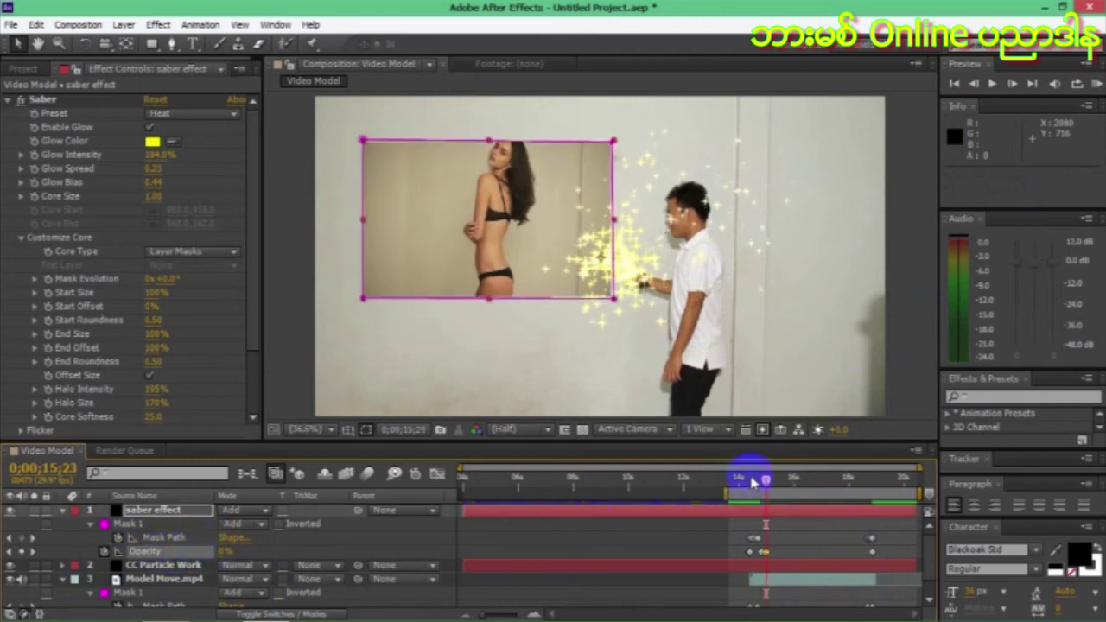
Keyframe the saber effect layer's Opacity at 1% at 0;00;19;13 and RAM preview the closing animation.
{"action": "left_click_drag", "start_coordinate": [766, 481], "coordinate": [867, 494]}
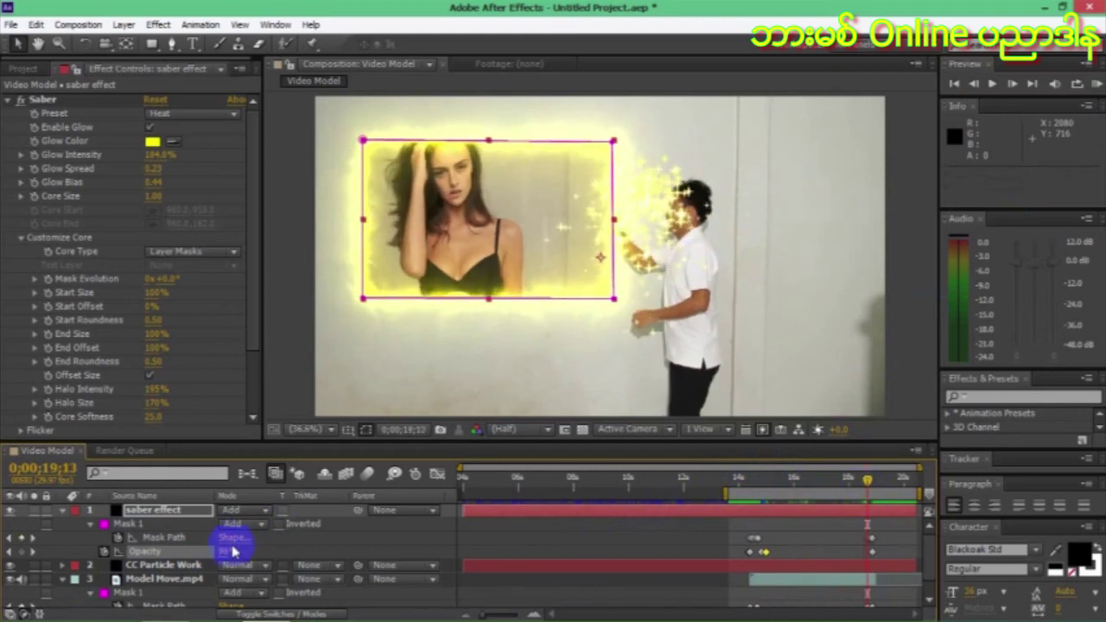
{"action": "left_click_drag", "start_coordinate": [224, 550], "coordinate": [215, 541]}
{"action": "left_click_drag", "start_coordinate": [152, 536], "coordinate": [59, 527]}
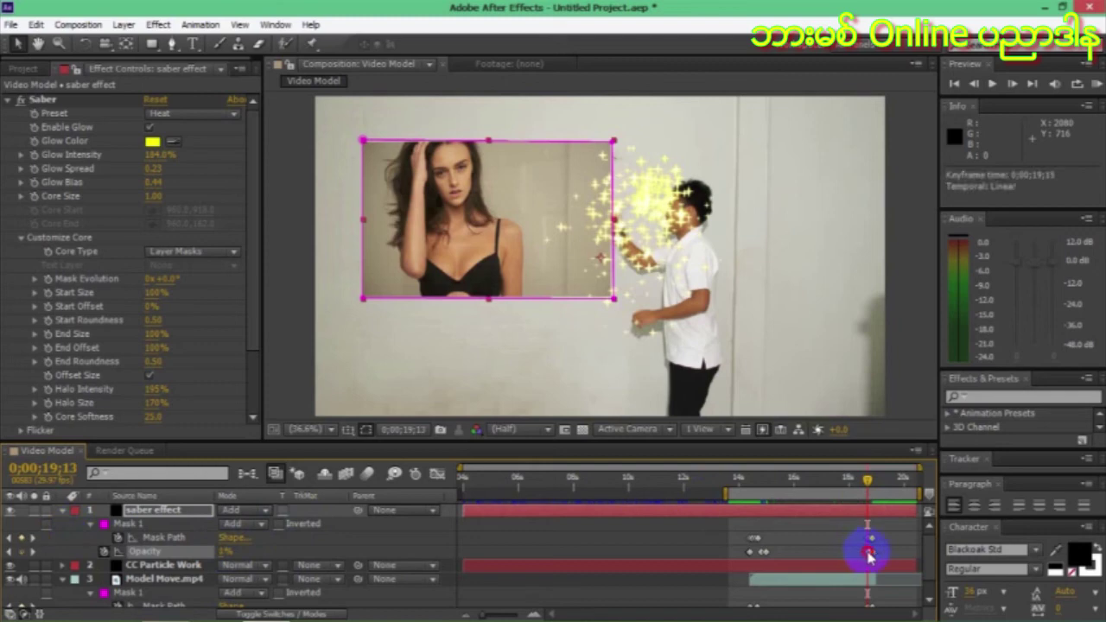
{"action": "left_click_drag", "start_coordinate": [866, 490], "coordinate": [865, 490]}
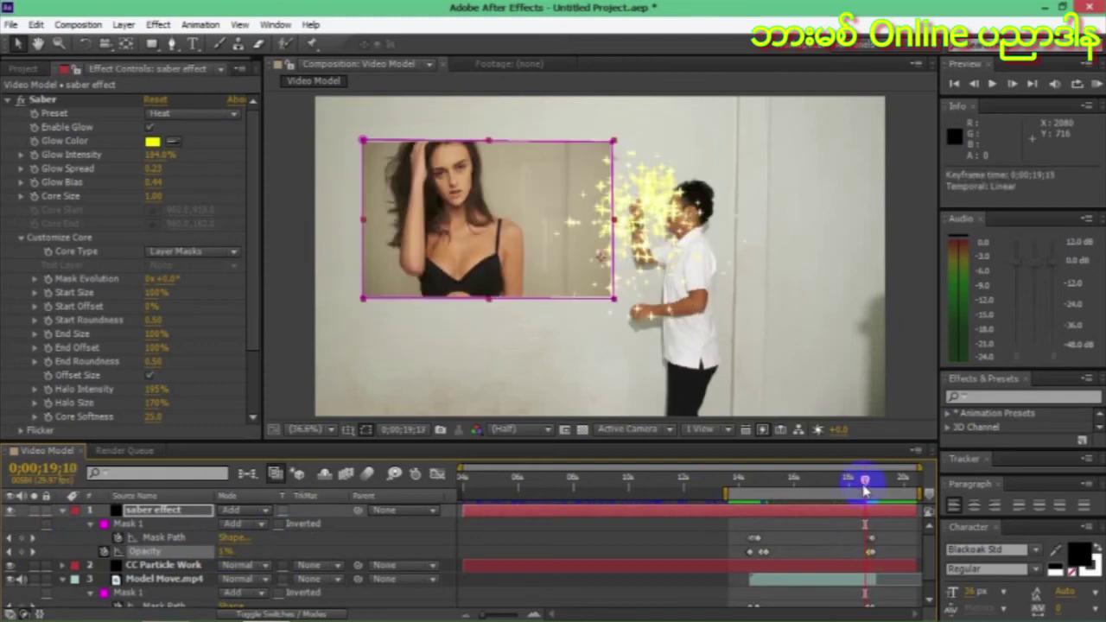
{"action": "left_click", "coordinate": [1097, 84]}
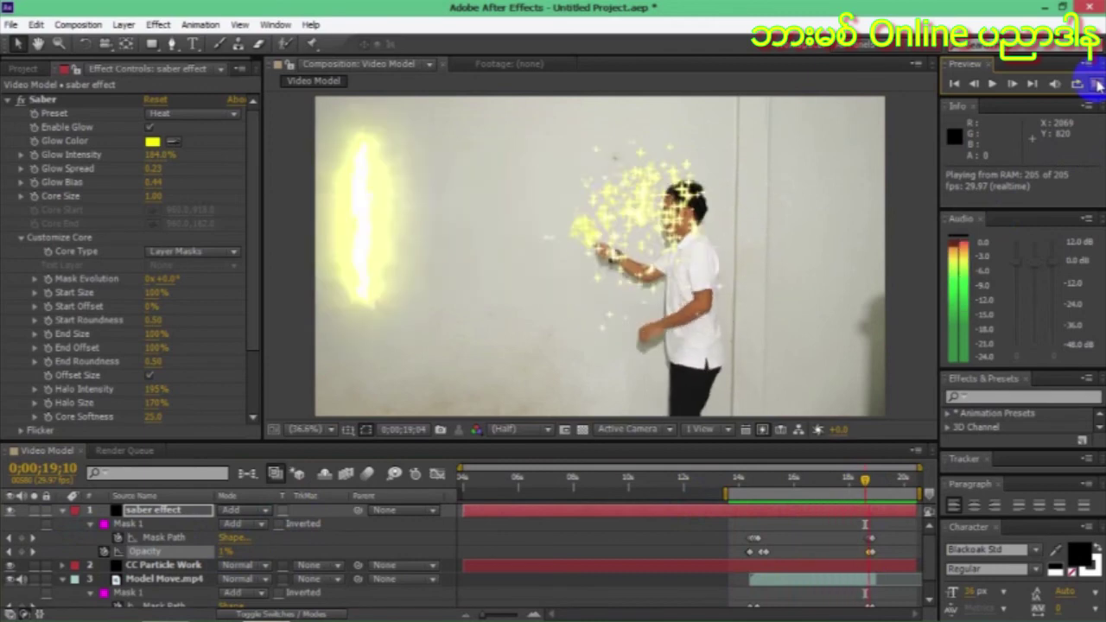
{"action": "left_click", "coordinate": [864, 481]}
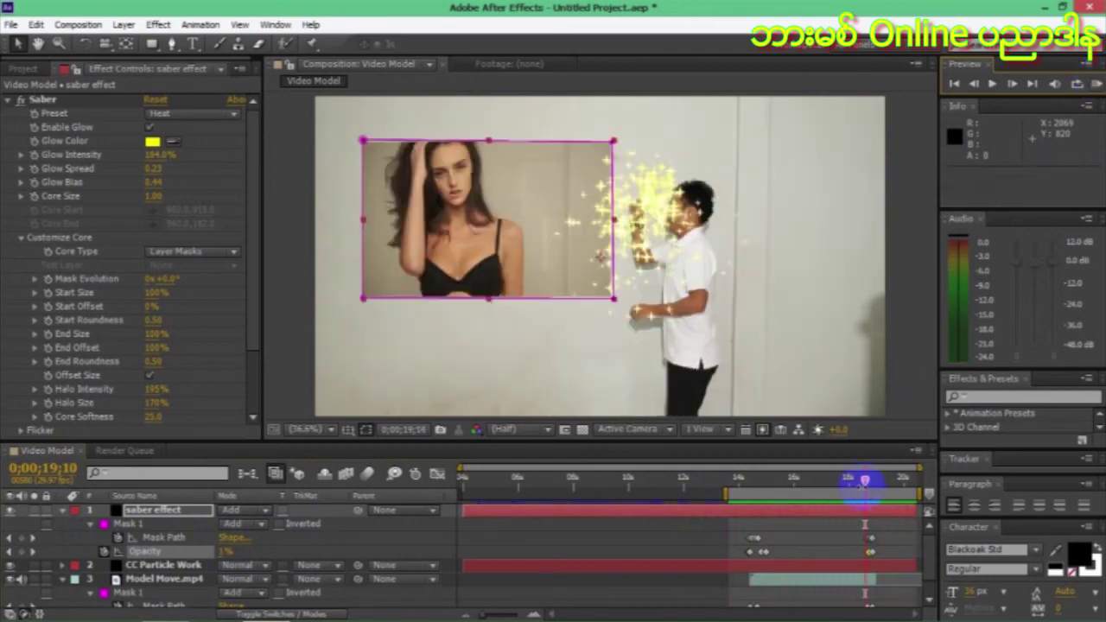
Extend the work area's start back to 0;00;04;23 and RAM preview the whole composition.
{"action": "mouse_move", "coordinate": [725, 493]}
{"action": "left_mouse_down"}
{"action": "mouse_move", "coordinate": [432, 478]}
{"action": "mouse_move", "coordinate": [432, 491]}
{"action": "left_mouse_up"}
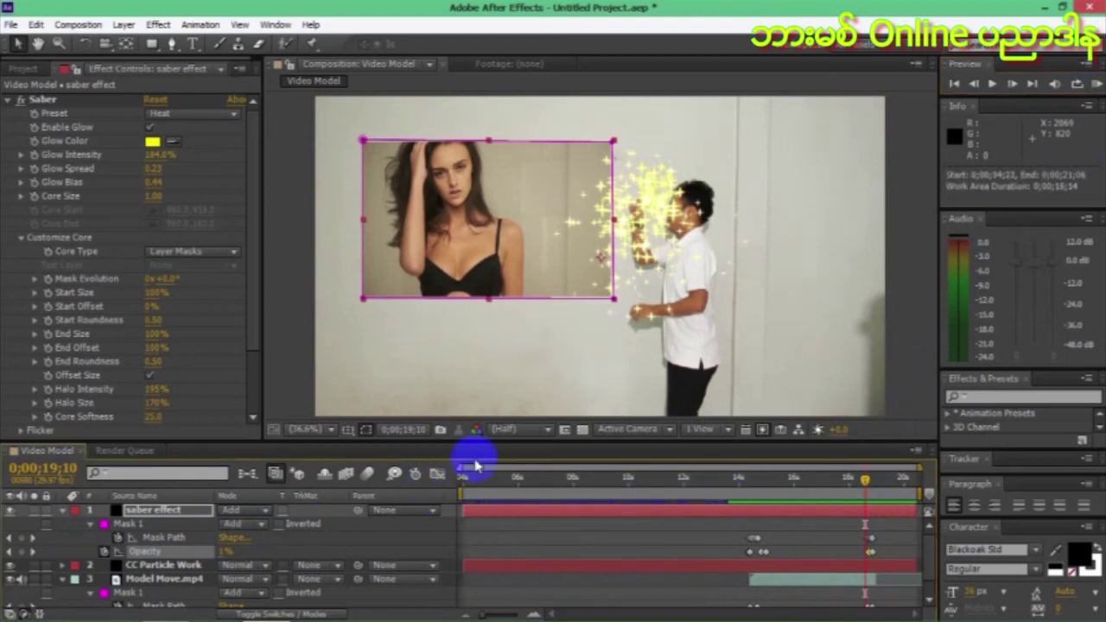
{"action": "left_click", "coordinate": [1094, 84]}
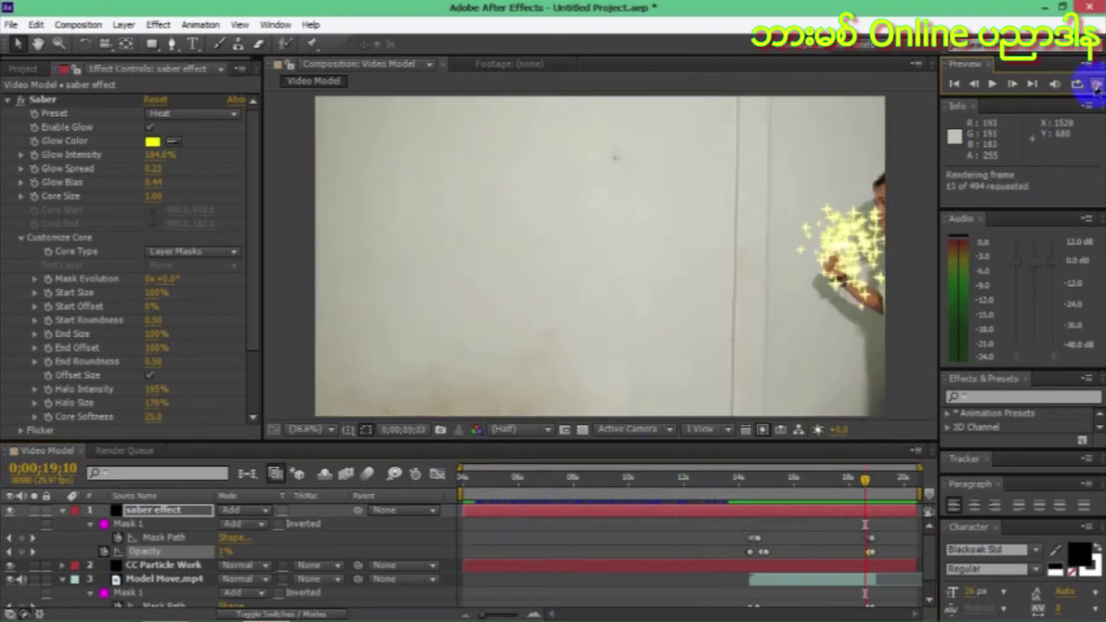
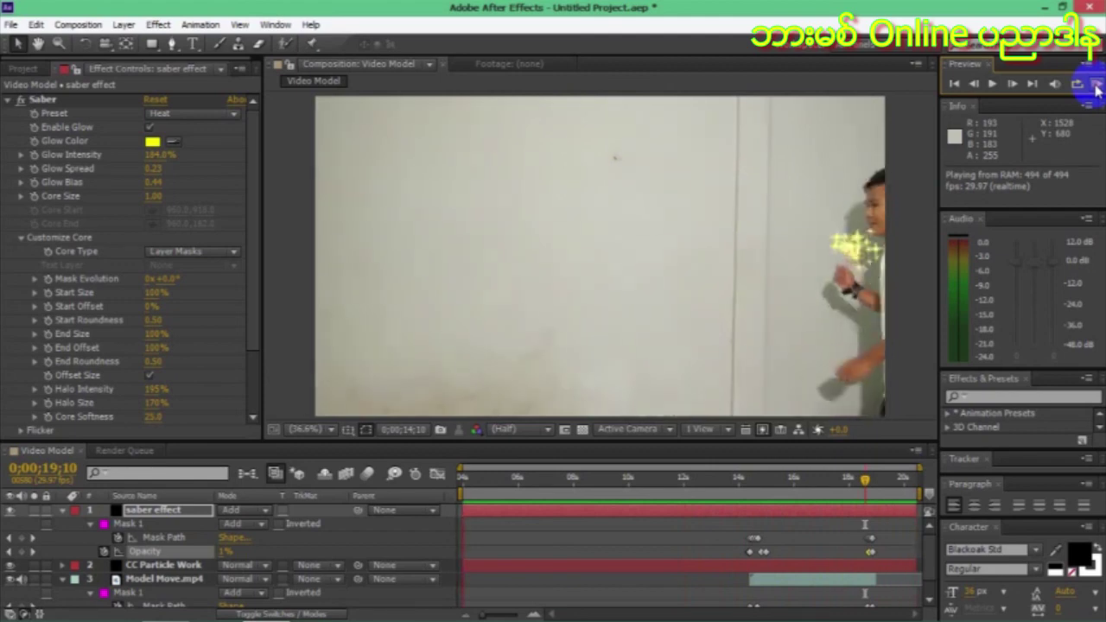
{"action": "left_click", "coordinate": [793, 483]}
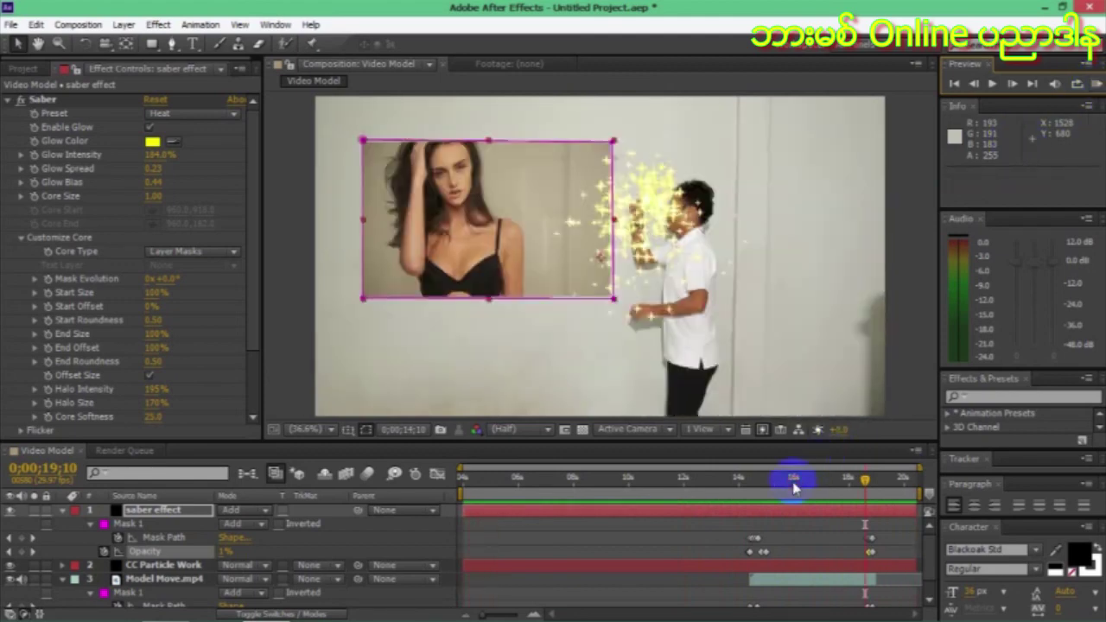
Collapse the properties of the saber effect and Model Move.mp4 layers.
{"action": "left_click", "coordinate": [61, 511]}
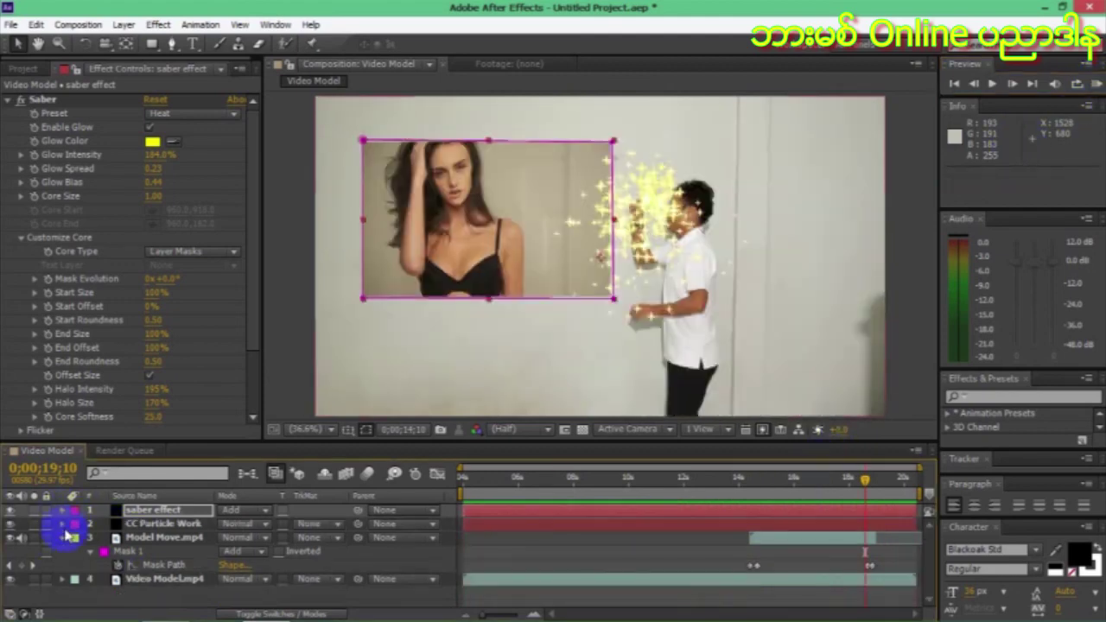
{"action": "left_click", "coordinate": [63, 537]}
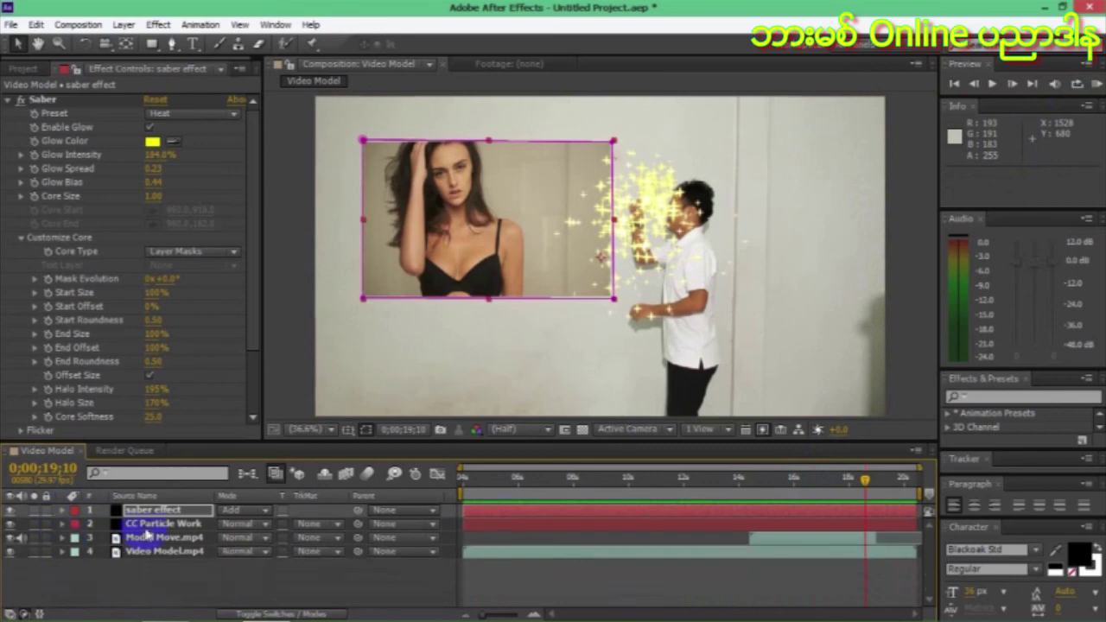
Apply the Drop Shadow effect to the Model Move.mp4 layer with Distance 60 and Softness 65.
{"action": "left_click", "coordinate": [805, 483]}
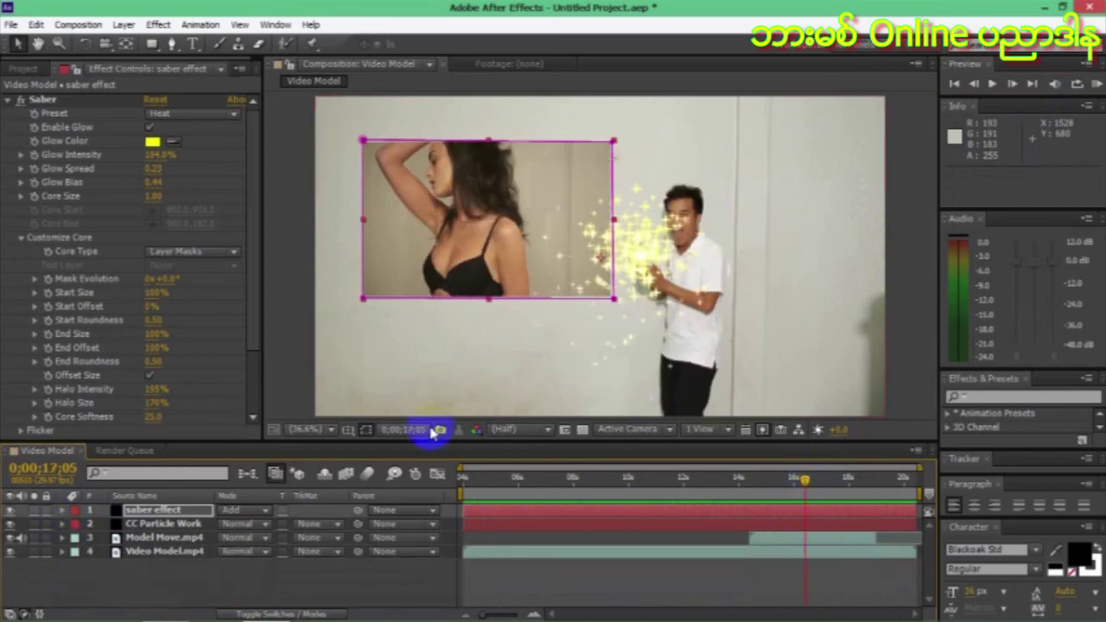
{"action": "left_click", "coordinate": [790, 540]}
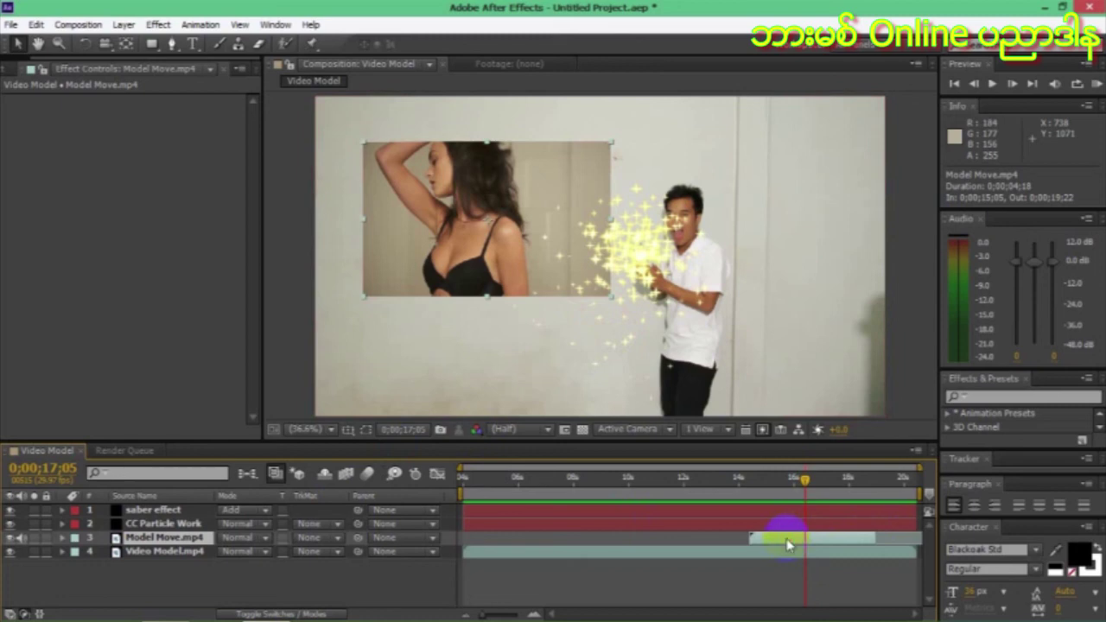
{"action": "left_click", "coordinate": [157, 25]}
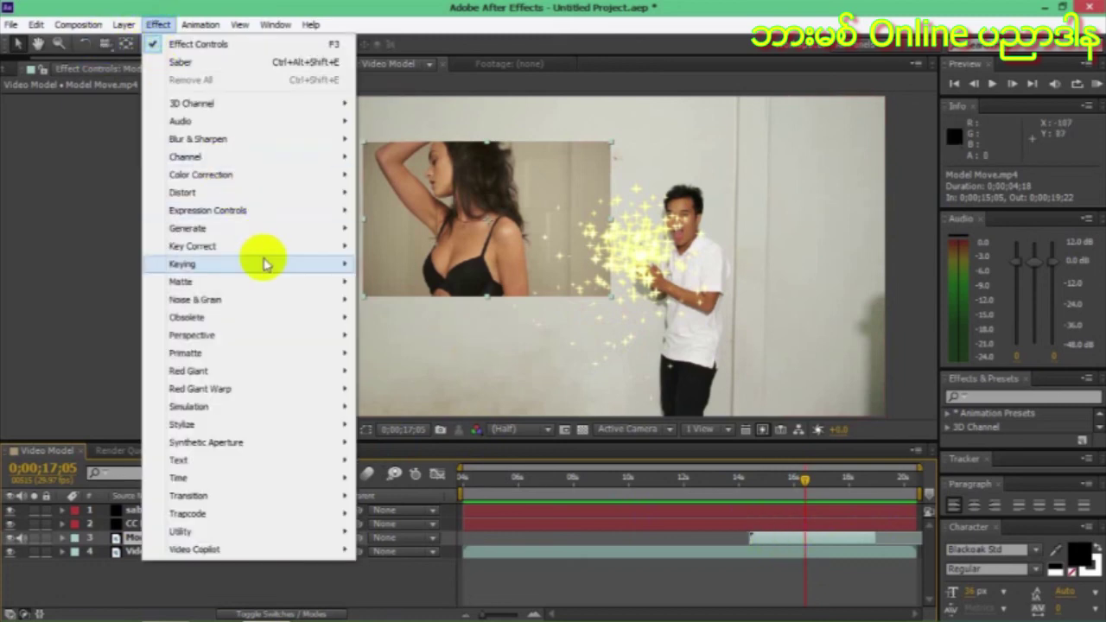
{"action": "mouse_move", "coordinate": [249, 343]}
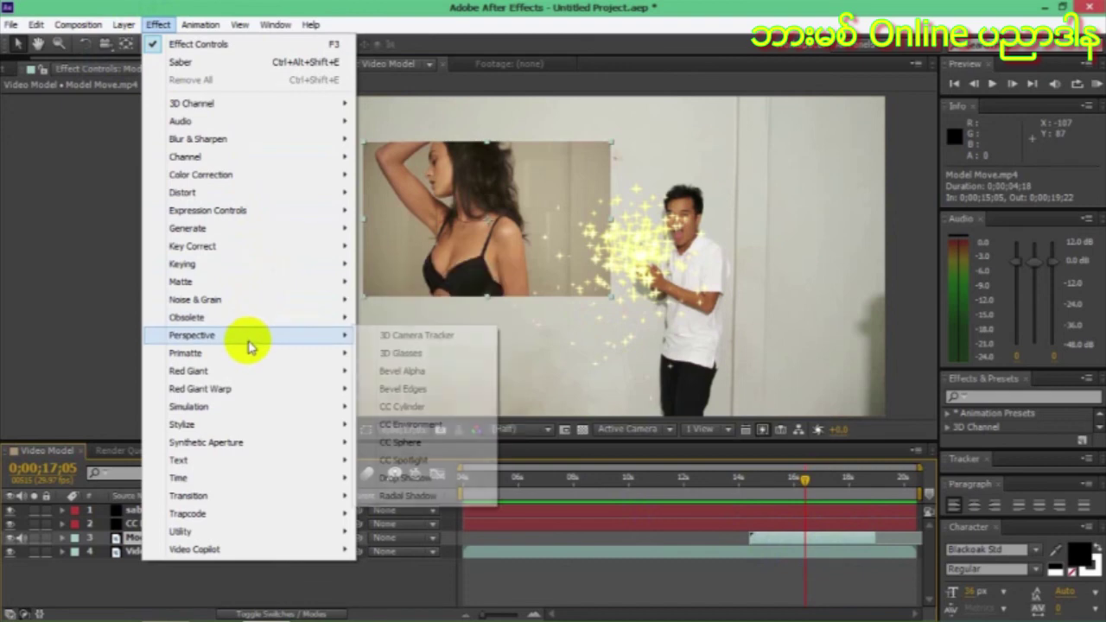
{"action": "left_click", "coordinate": [453, 483]}
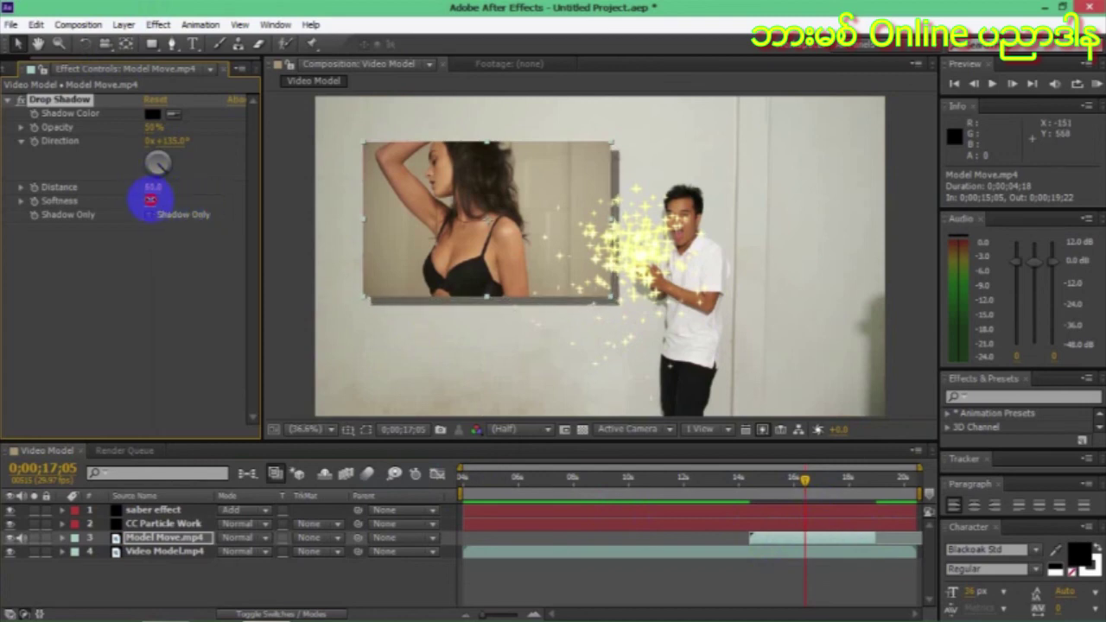
{"action": "left_click_drag", "start_coordinate": [152, 201], "coordinate": [156, 201]}
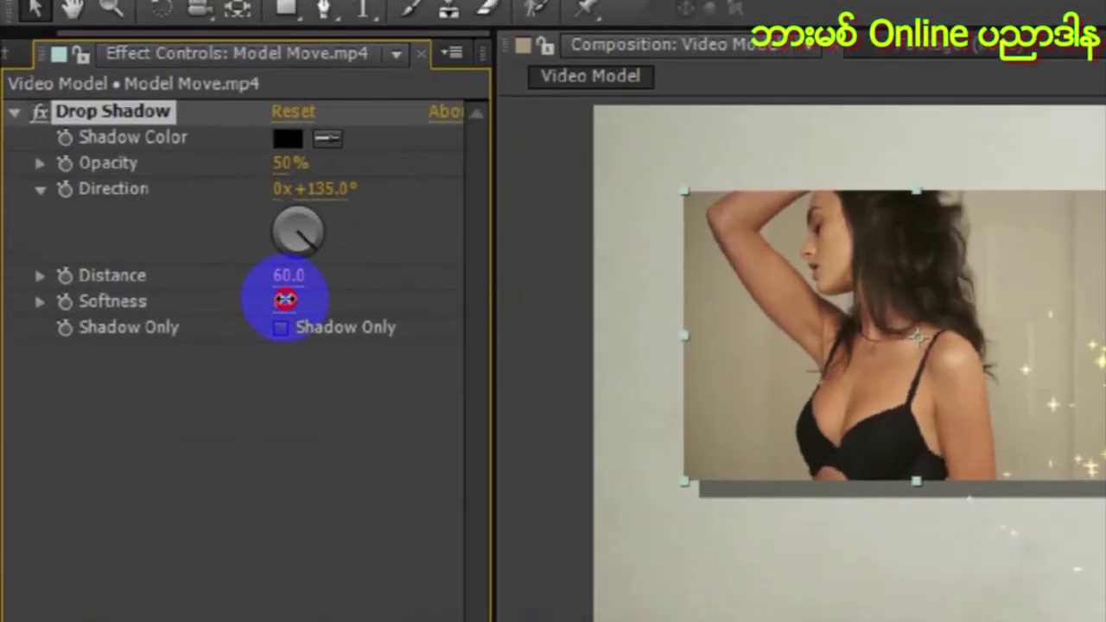
{"action": "left_click_drag", "start_coordinate": [334, 322], "coordinate": [449, 351]}
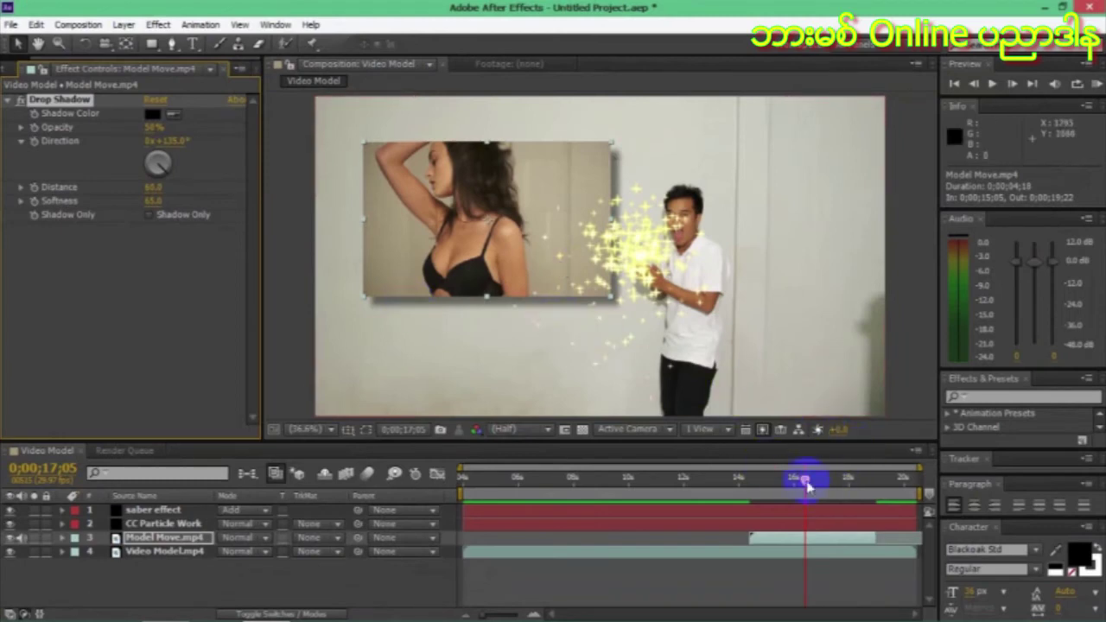
RAM preview the composition with the drop shadow and park the current time at 0;00;16;27.
{"action": "left_click_drag", "start_coordinate": [807, 484], "coordinate": [793, 480]}
{"action": "left_click", "coordinate": [1097, 84]}
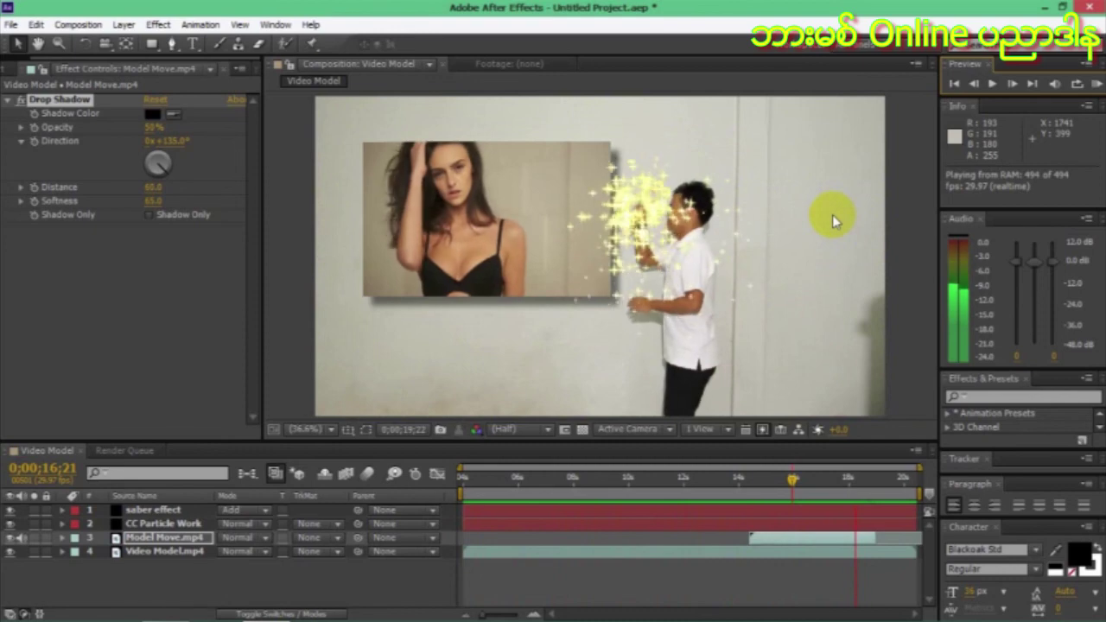
{"action": "left_click", "coordinate": [770, 484]}
{"action": "left_click_drag", "start_coordinate": [793, 485], "coordinate": [796, 484]}
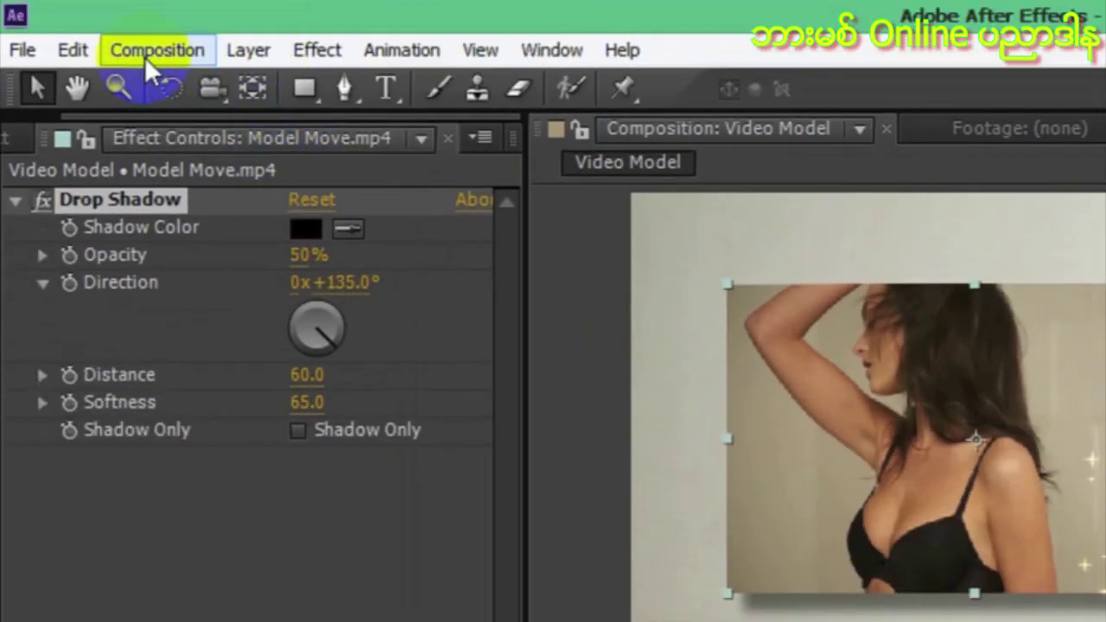
{"action": "left_click", "coordinate": [144, 50]}
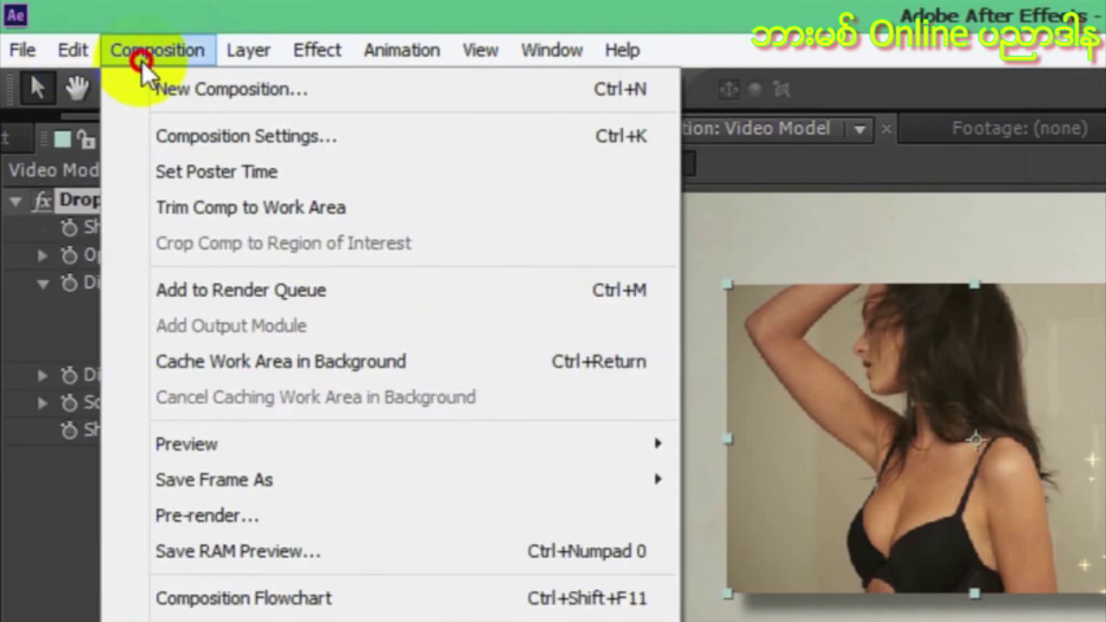
{"action": "left_click", "coordinate": [199, 141]}
{"action": "left_click", "coordinate": [141, 44]}
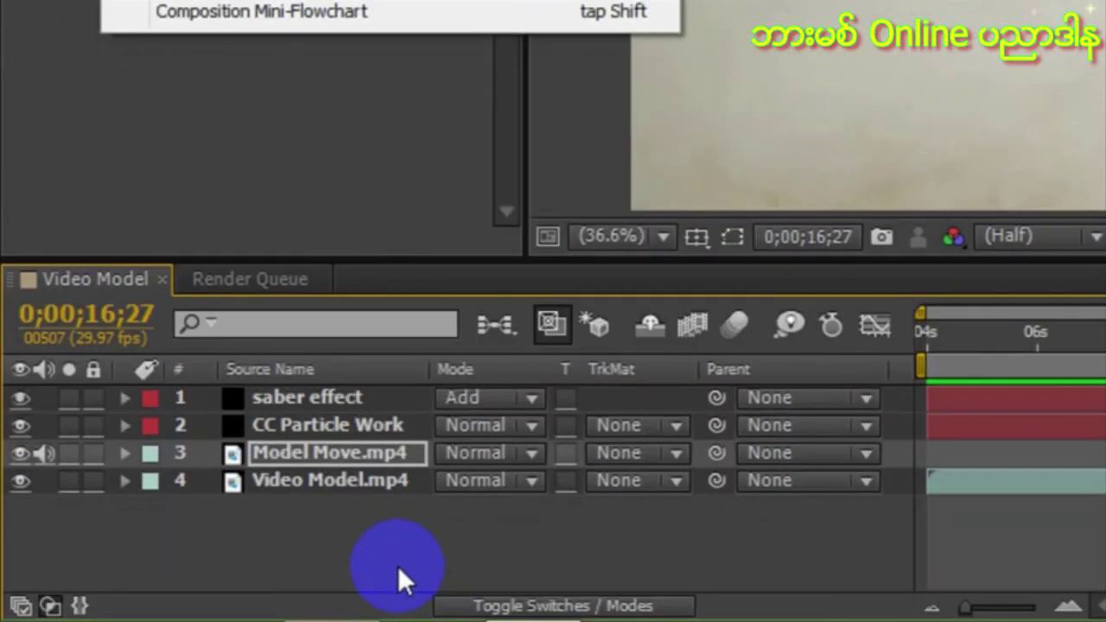
{"action": "left_click", "coordinate": [398, 565]}
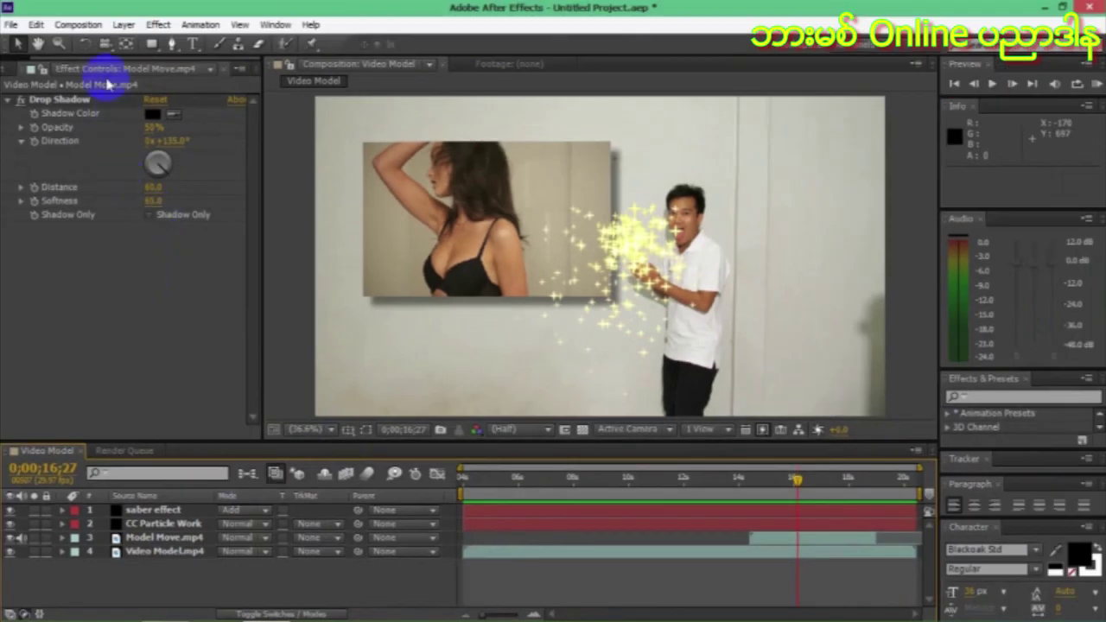
Pre-render the composition to a file named Video Model in a newly created folder on the Desktop.
{"action": "left_click", "coordinate": [79, 24]}
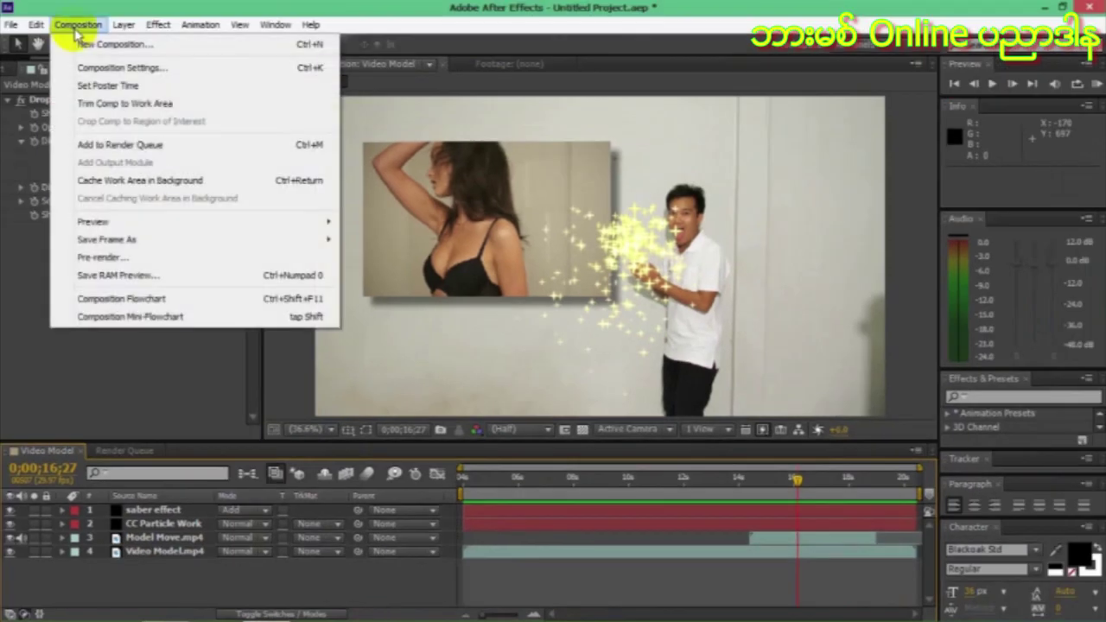
{"action": "left_click", "coordinate": [105, 260]}
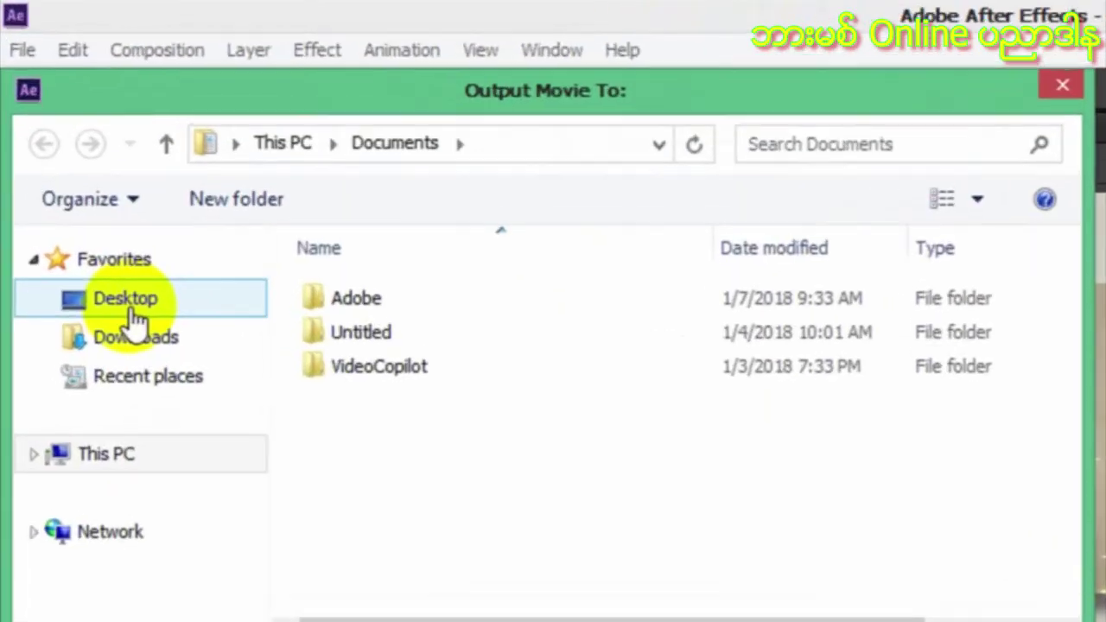
{"action": "left_click", "coordinate": [65, 153]}
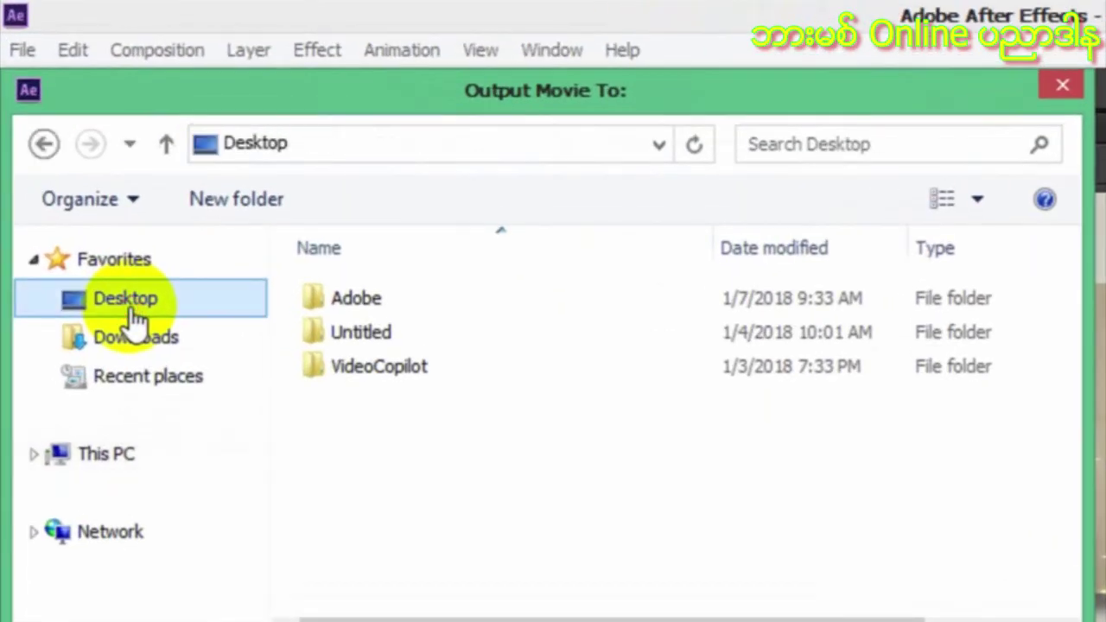
{"action": "left_click", "coordinate": [234, 214]}
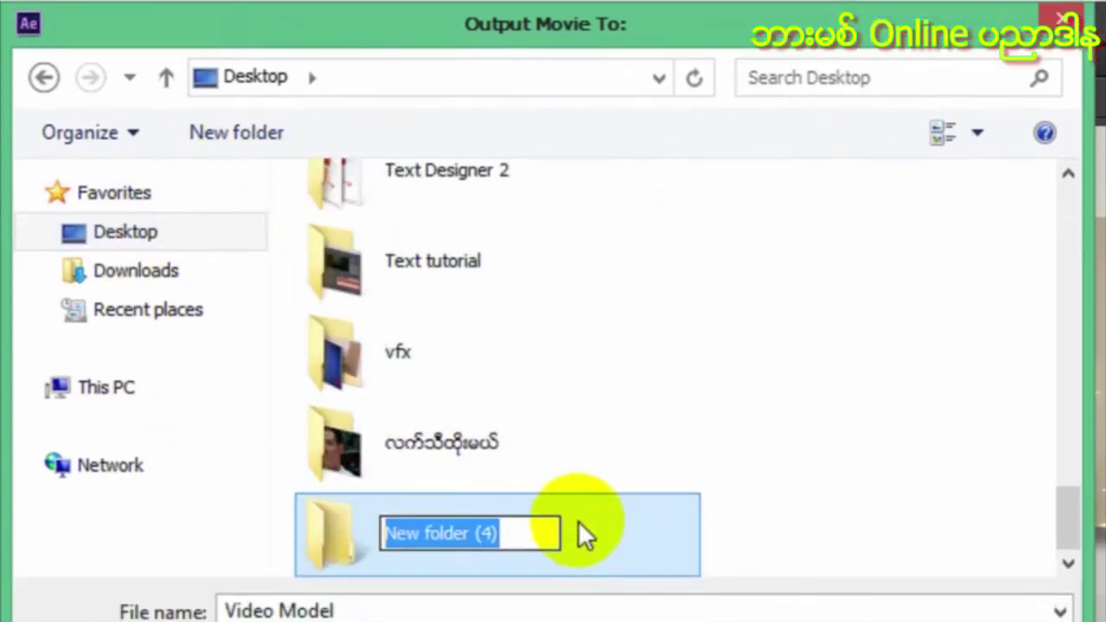
{"action": "double_click", "coordinate": [578, 520]}
{"action": "left_click", "coordinate": [826, 484]}
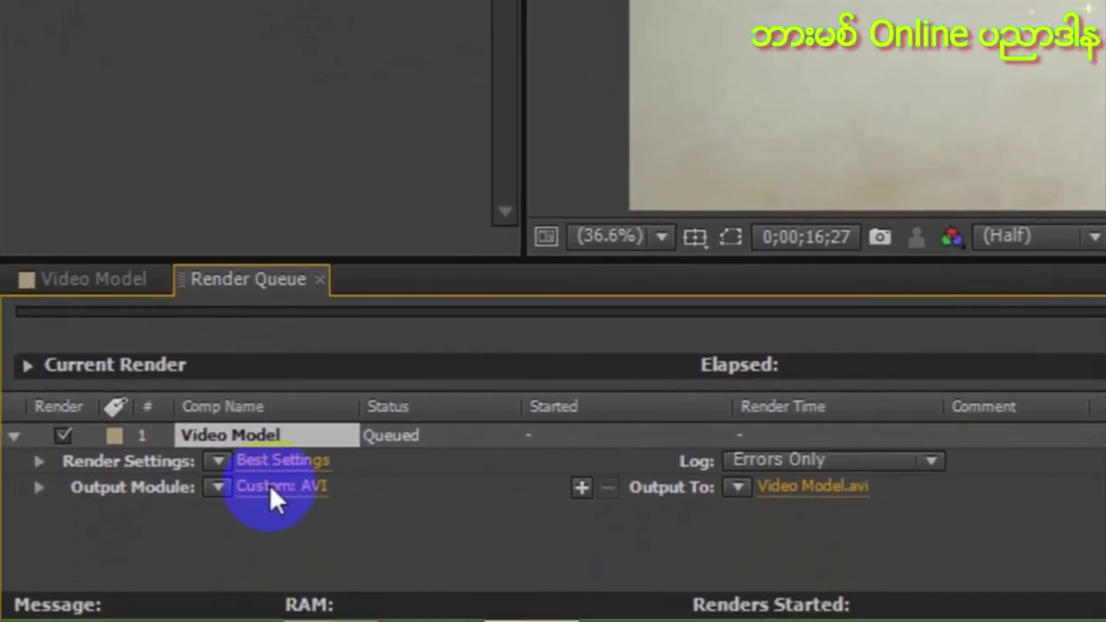
Set the output module's format to H.264 and enable Audio Output at 48.000 kHz stereo.
{"action": "left_click", "coordinate": [271, 485]}
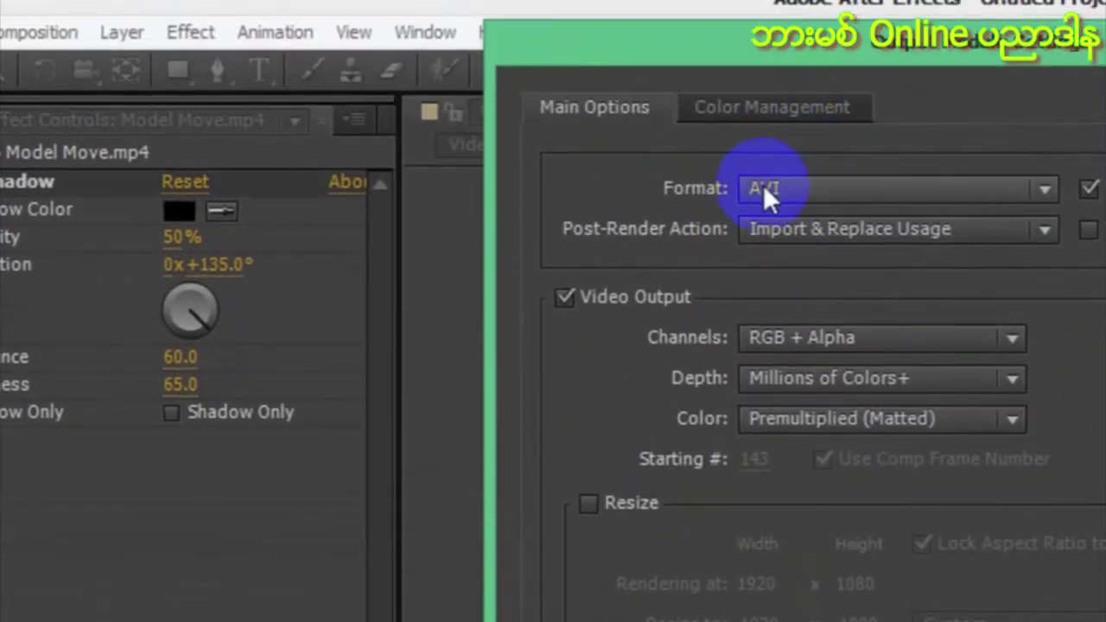
{"action": "left_click", "coordinate": [763, 184]}
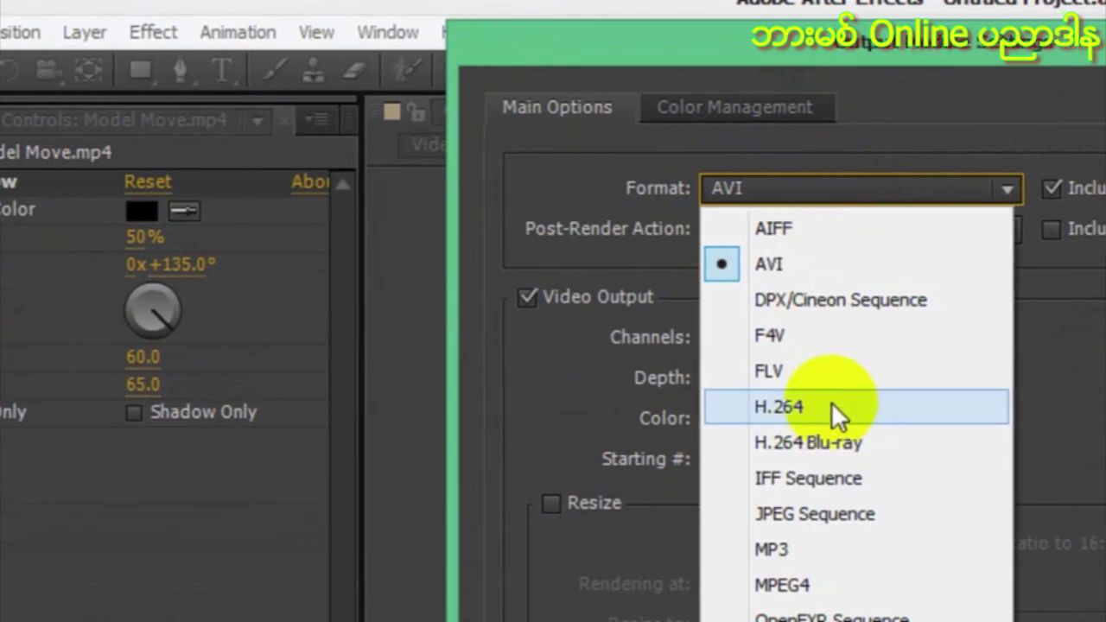
{"action": "left_click", "coordinate": [832, 408]}
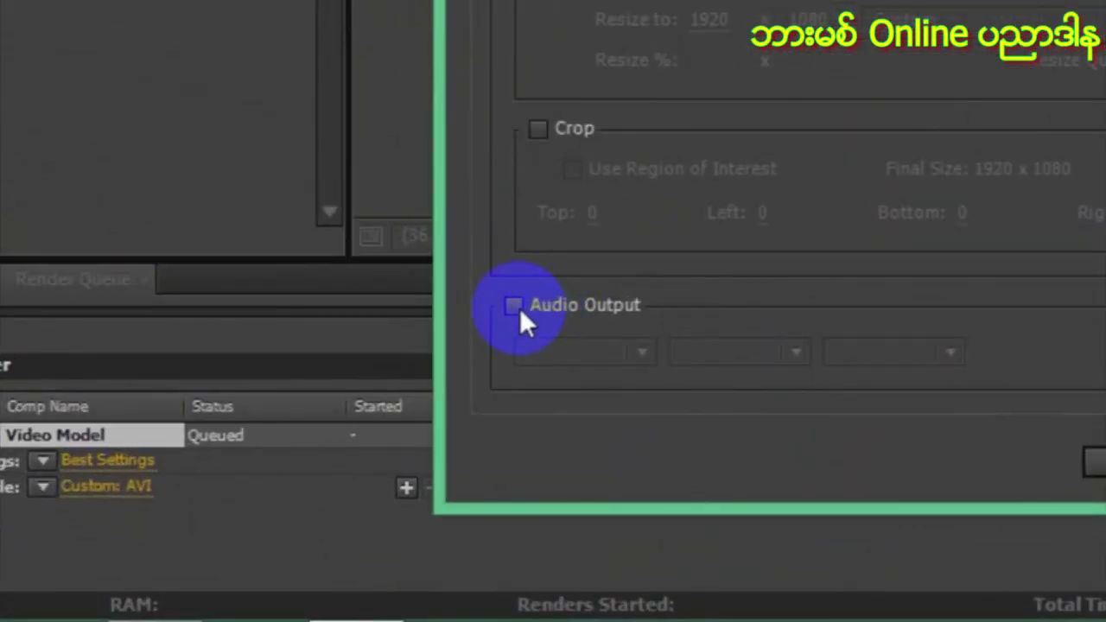
{"action": "left_click", "coordinate": [514, 306]}
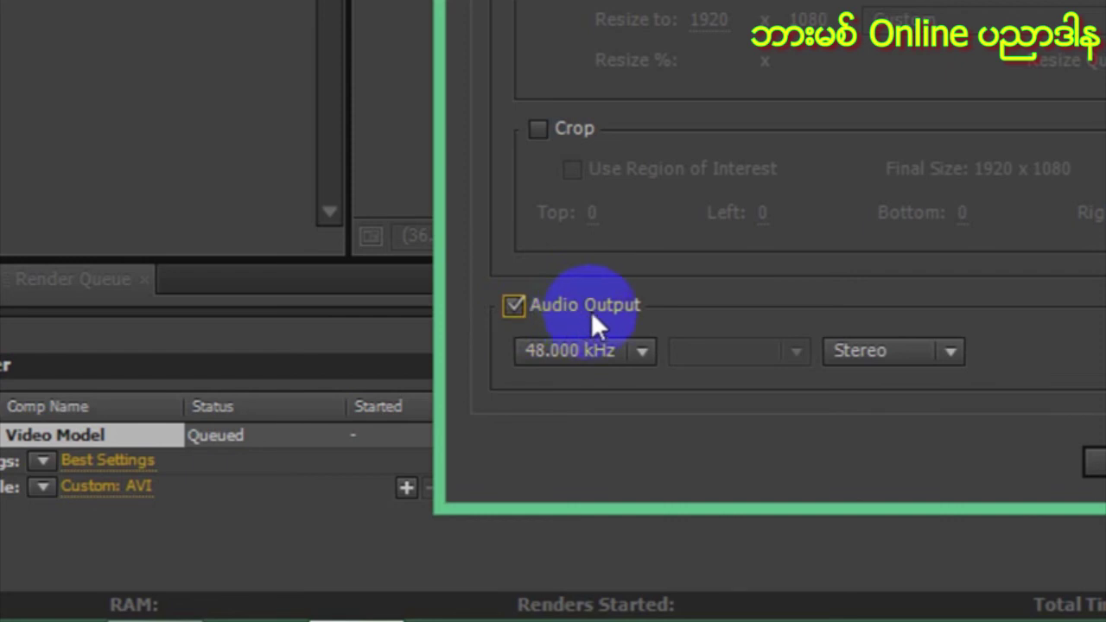
{"action": "left_click", "coordinate": [1077, 459]}
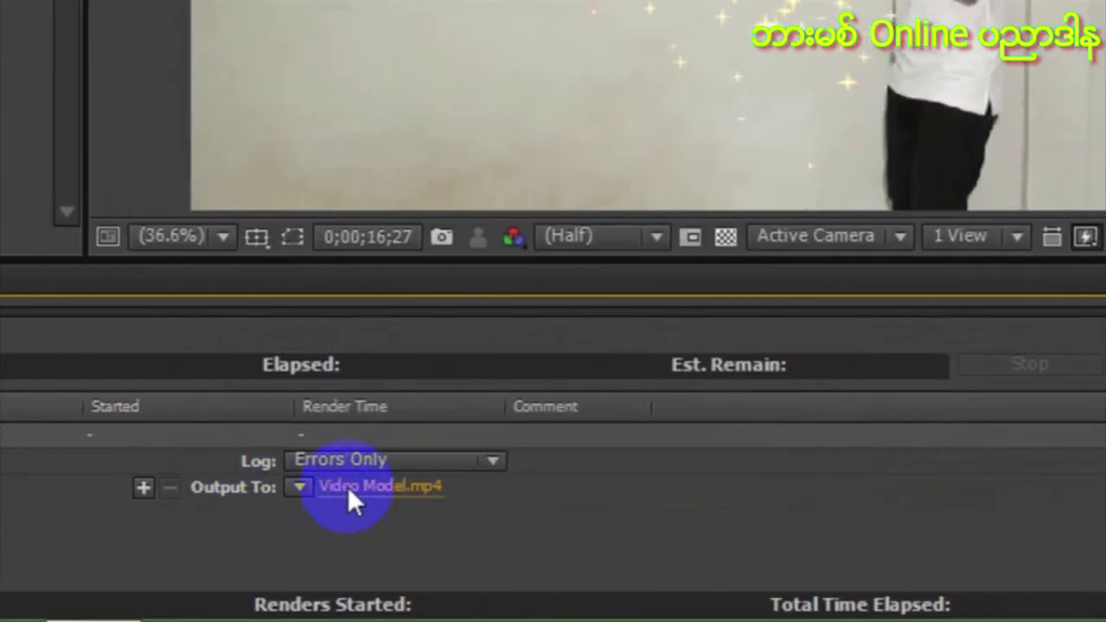
Save the output movie as Video Model in H.264 (*.mp4) and start the render.
{"action": "left_click", "coordinate": [348, 487]}
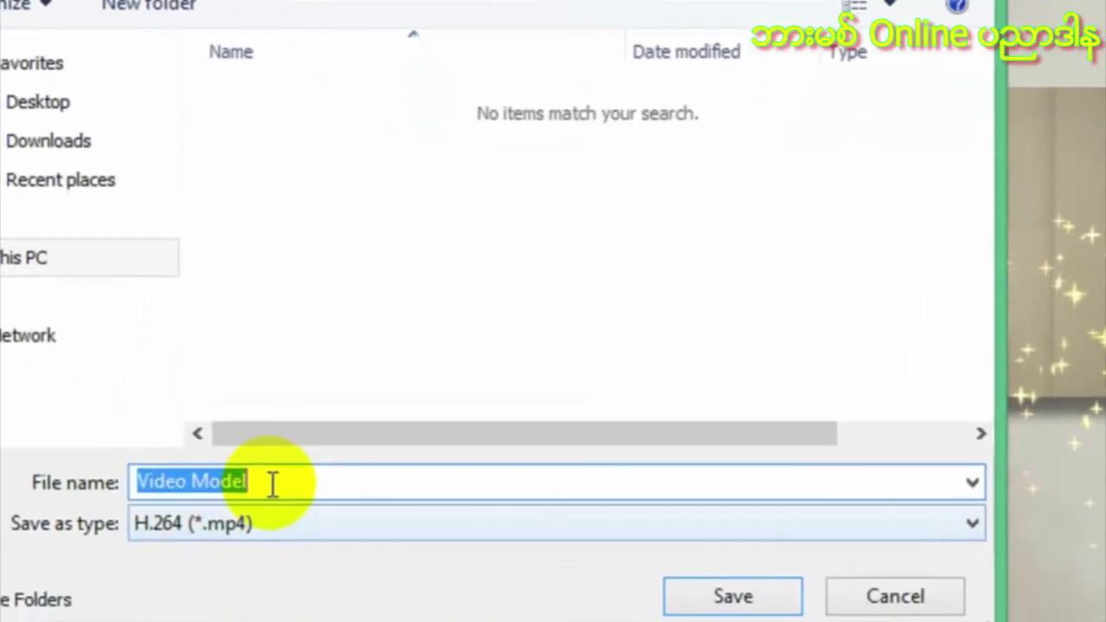
{"action": "left_click", "coordinate": [277, 469]}
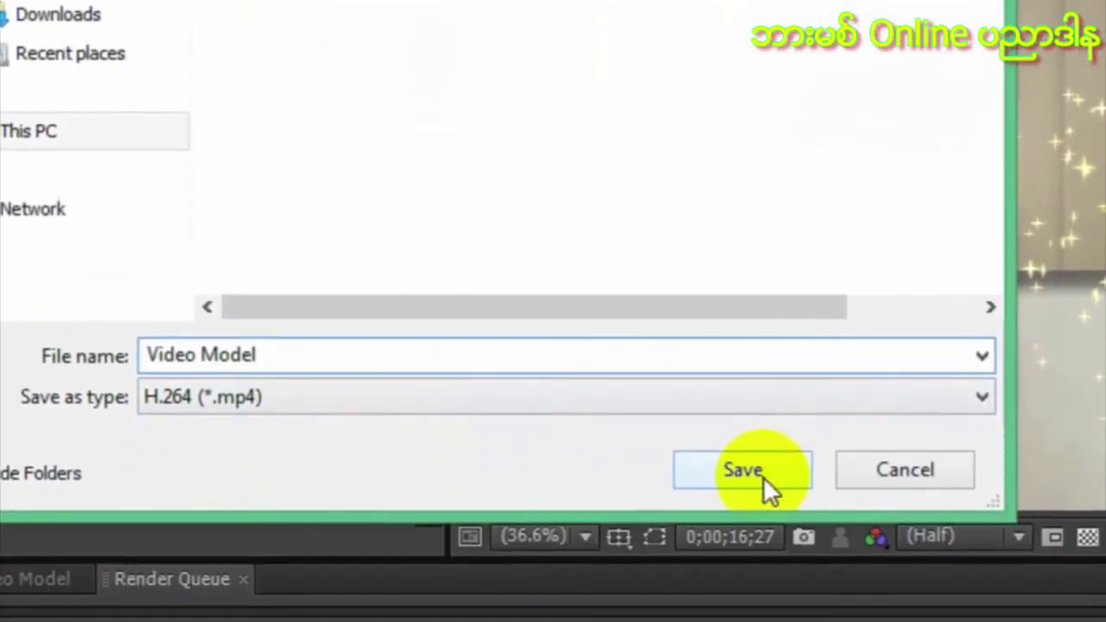
{"action": "left_click", "coordinate": [764, 472]}
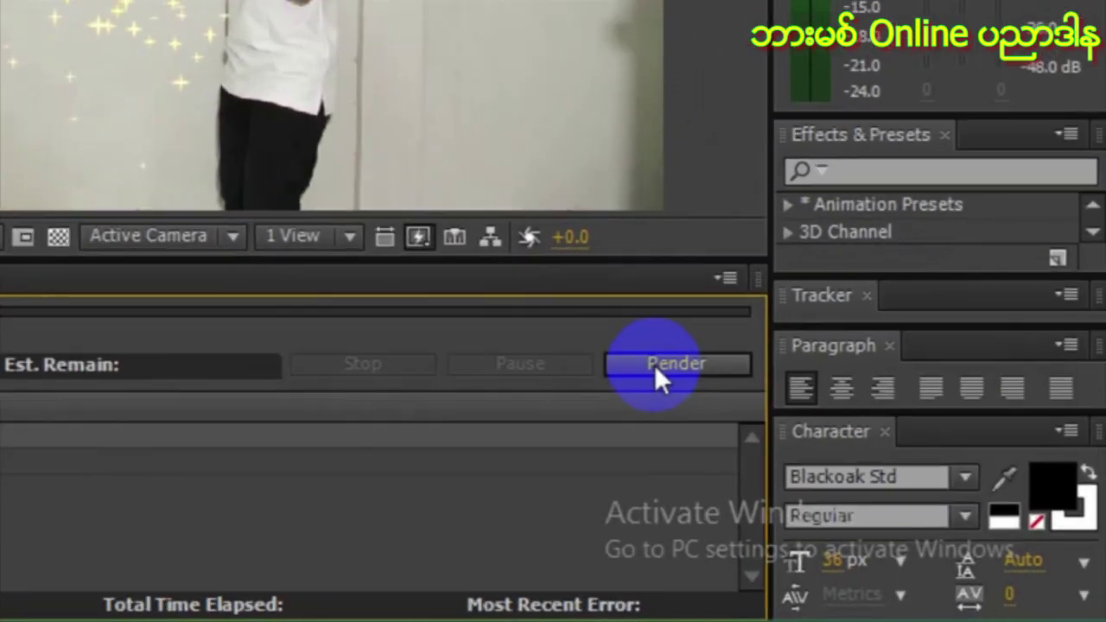
{"action": "left_click", "coordinate": [883, 499]}
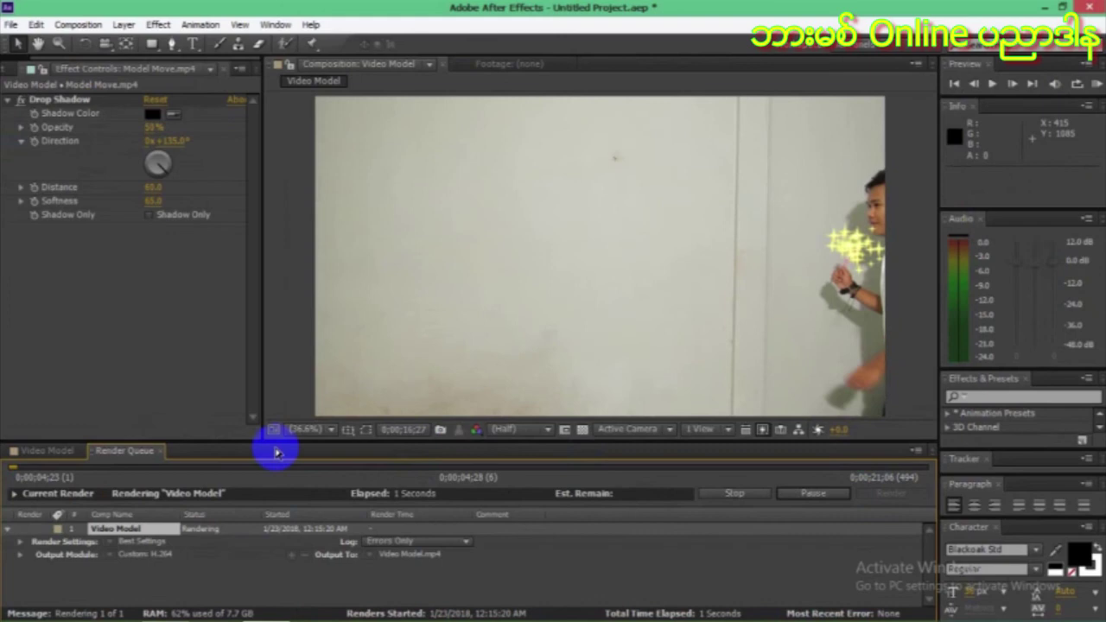